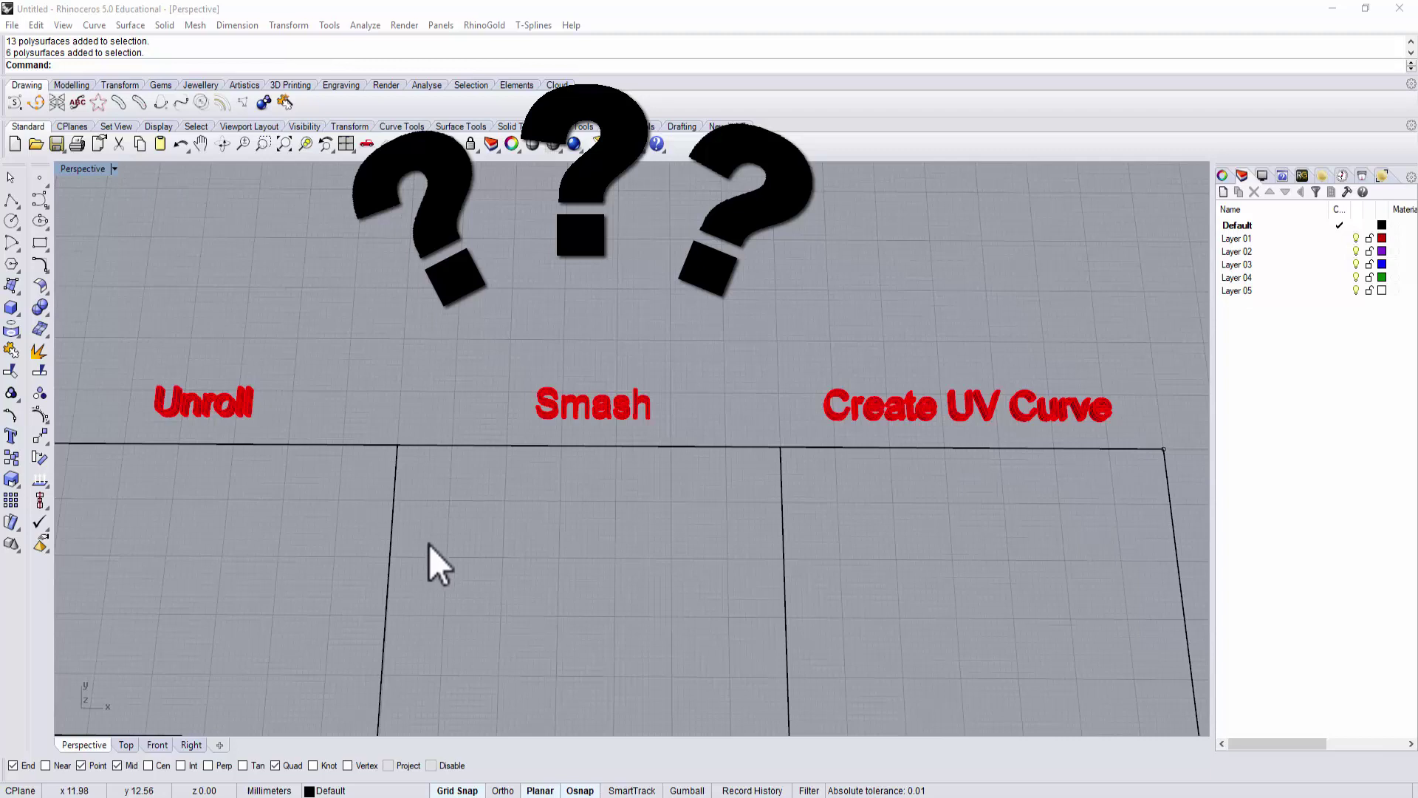
- In Rhino, select the Unroll, Smash and Create UV Curve labels in turn, then pan and tilt the grid
click(246, 408)
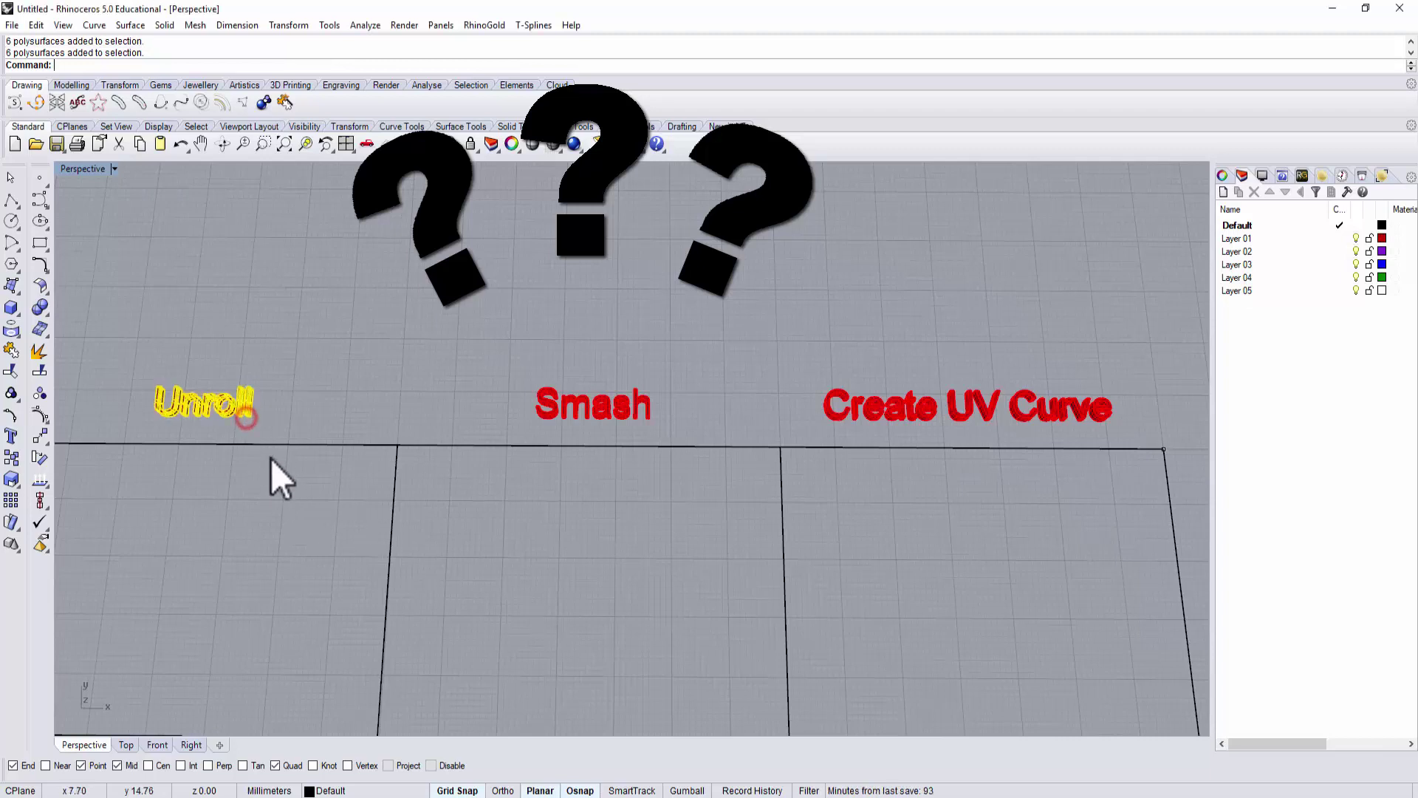
click(559, 405)
click(933, 417)
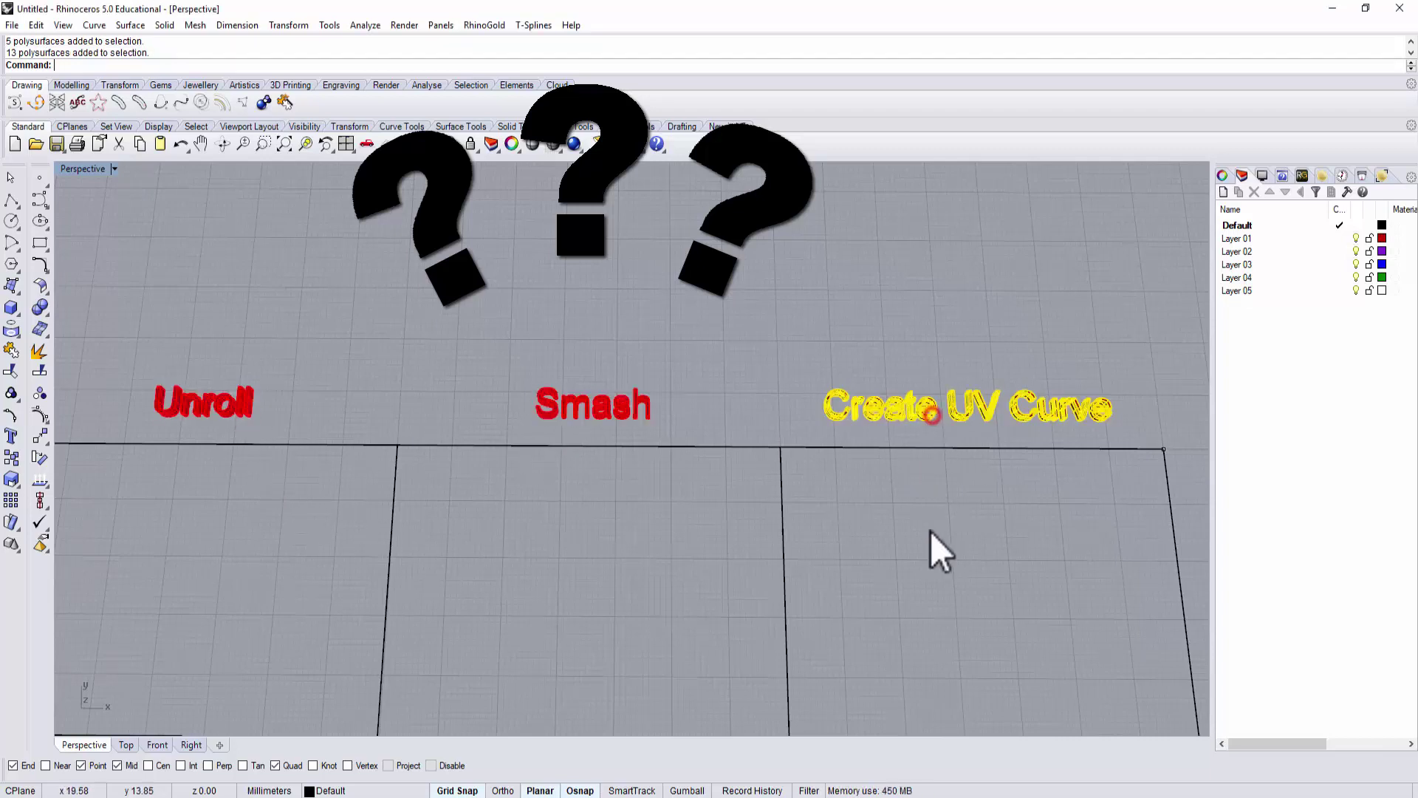
click(929, 531)
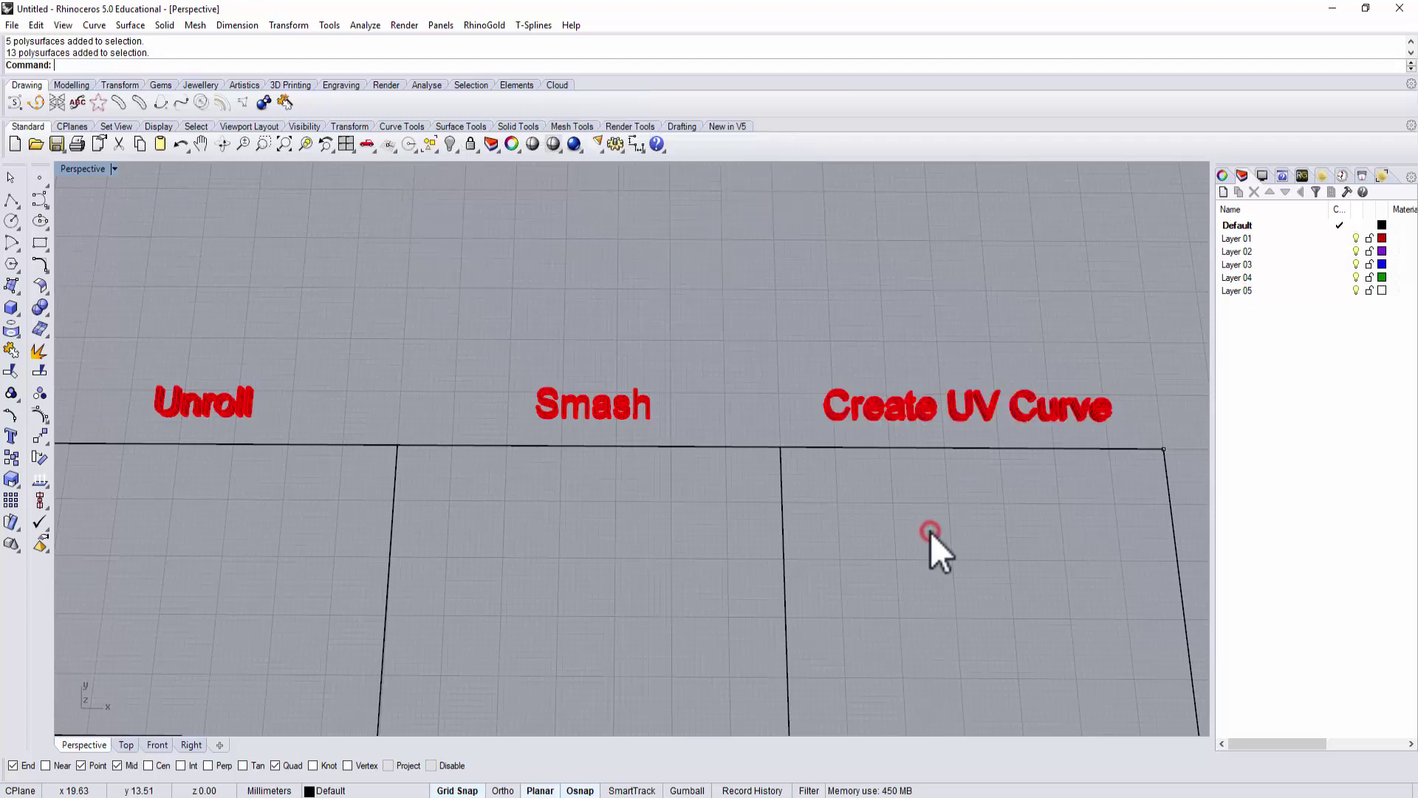
scroll(929, 532, down, 3)
shift+right_drag(918, 602, 864, 329)
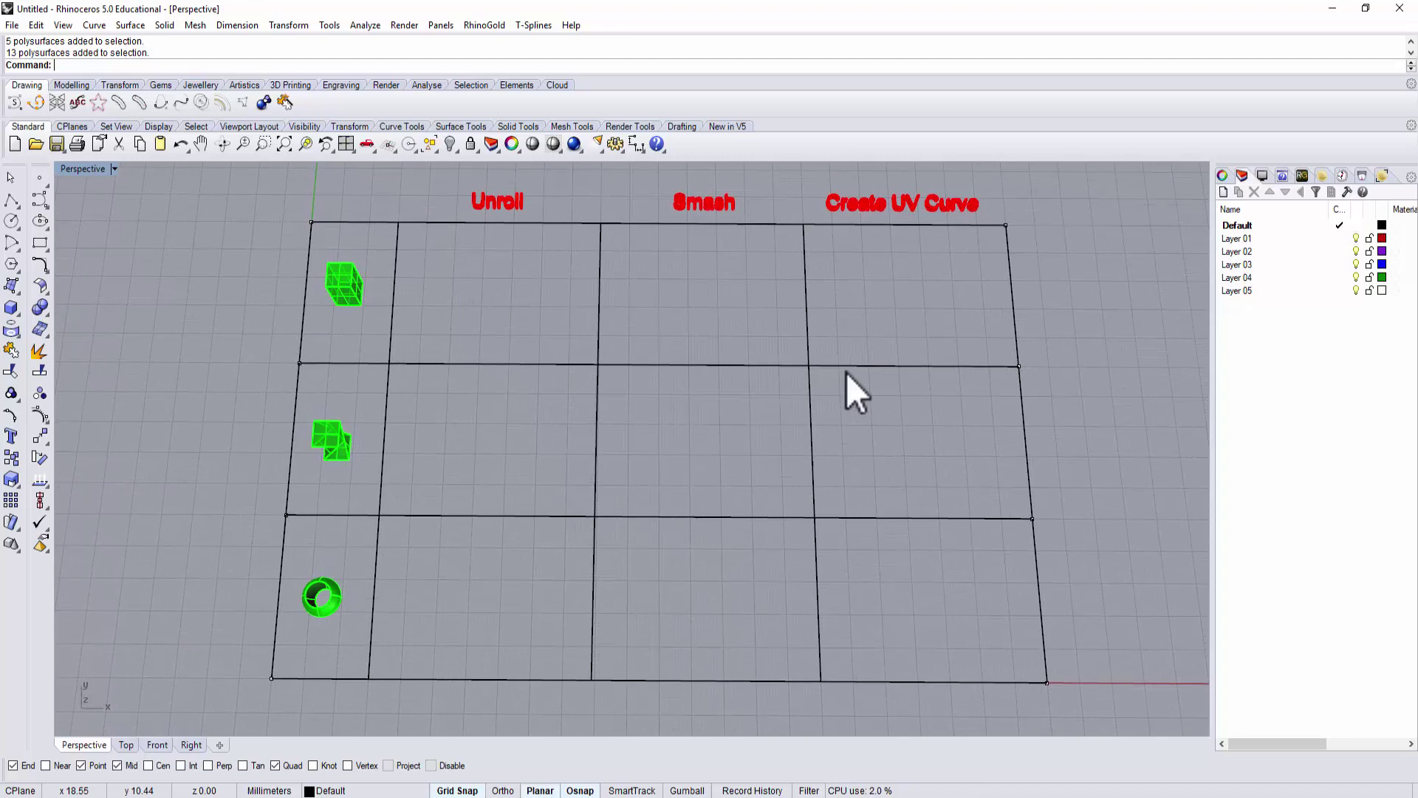
right_drag(819, 450, 834, 436)
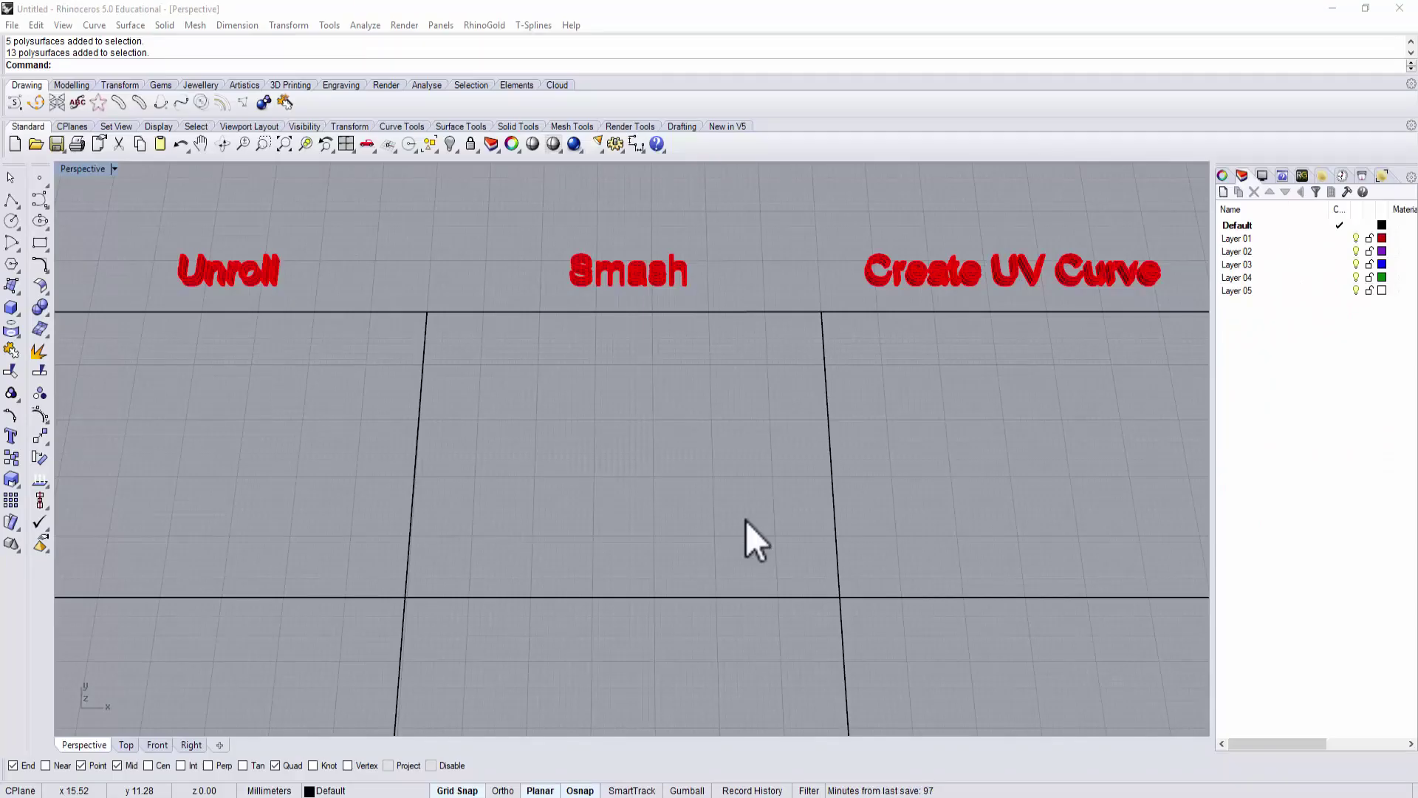
- Reselect the three column labels and pan the view to reveal the green box
click(592, 401)
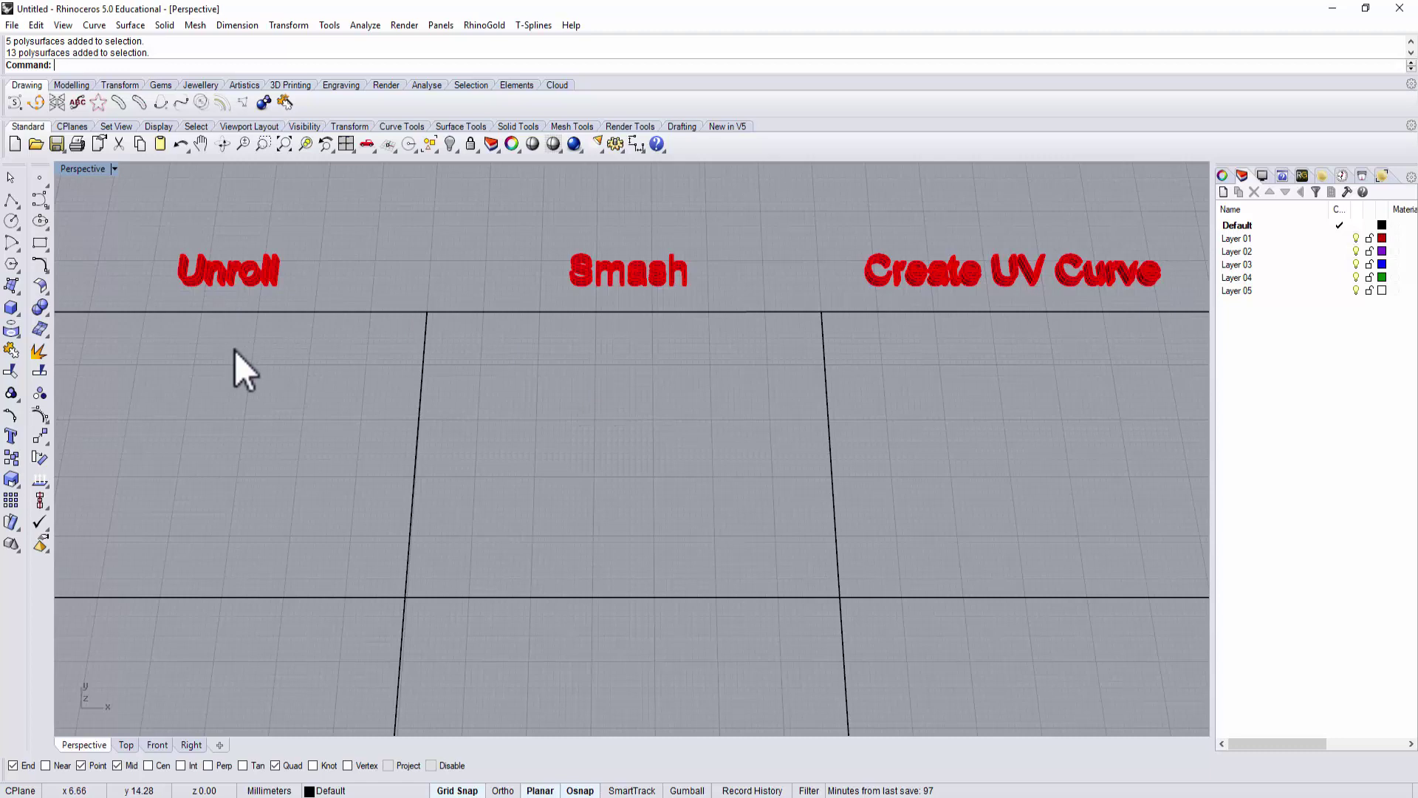
click(246, 287)
click(640, 271)
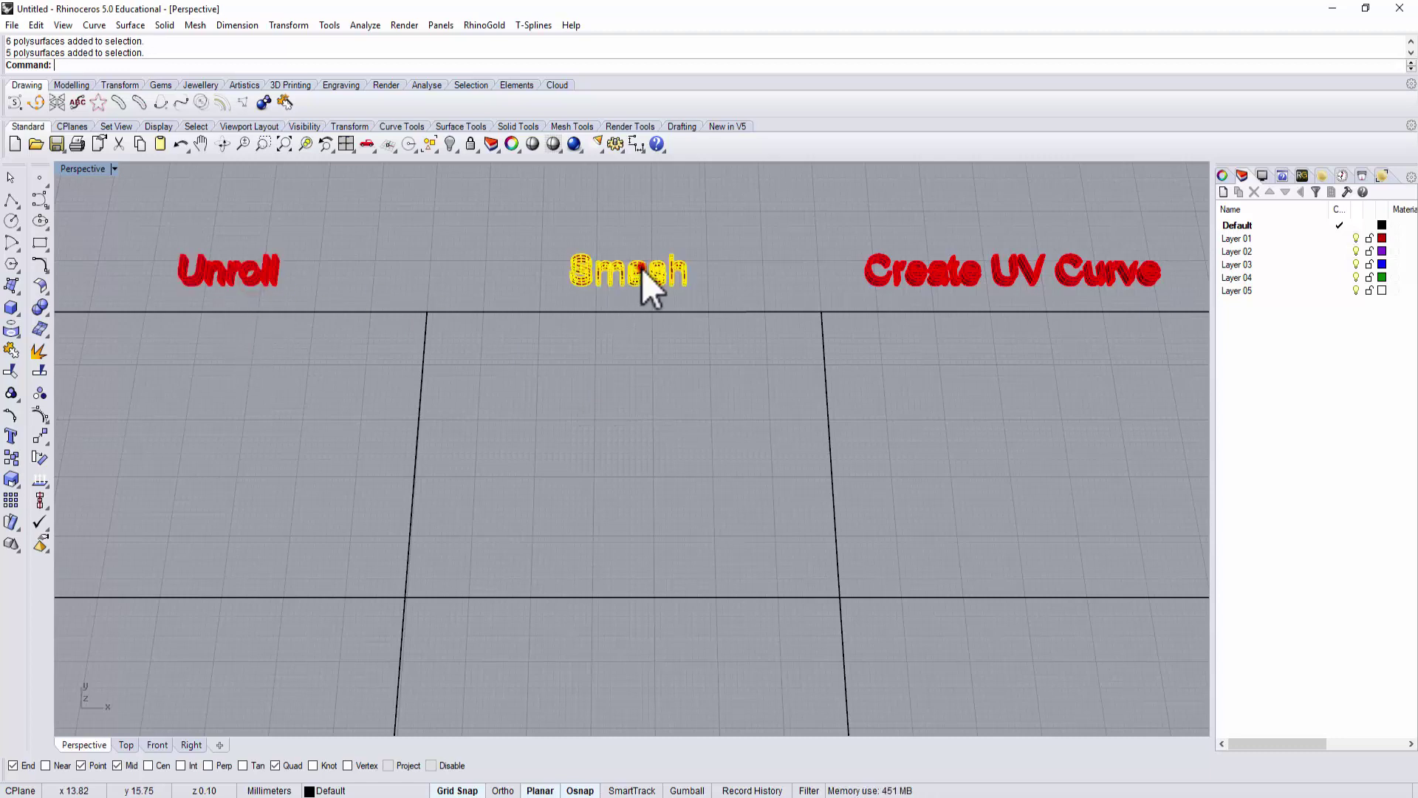
click(1020, 266)
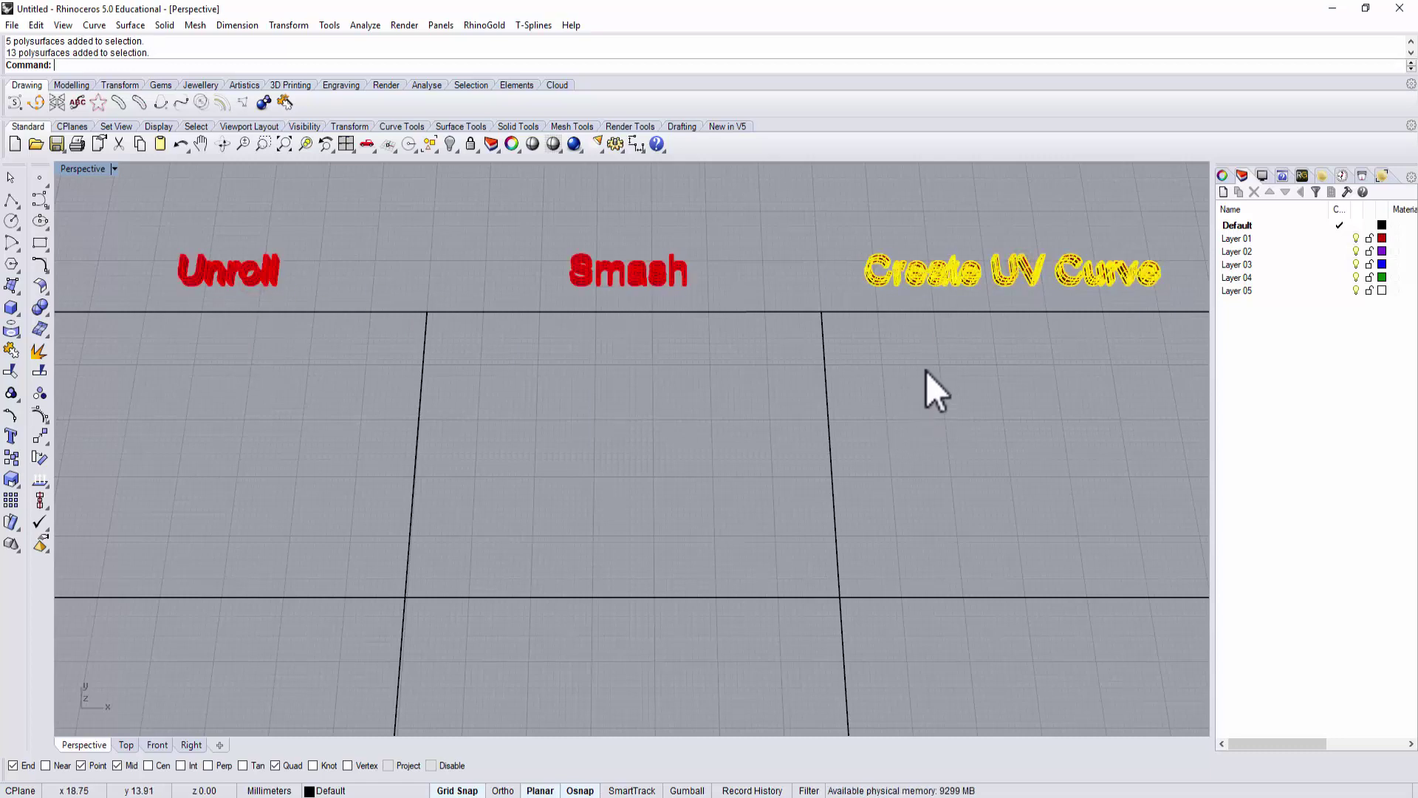
shift+right_drag(924, 387, 887, 473)
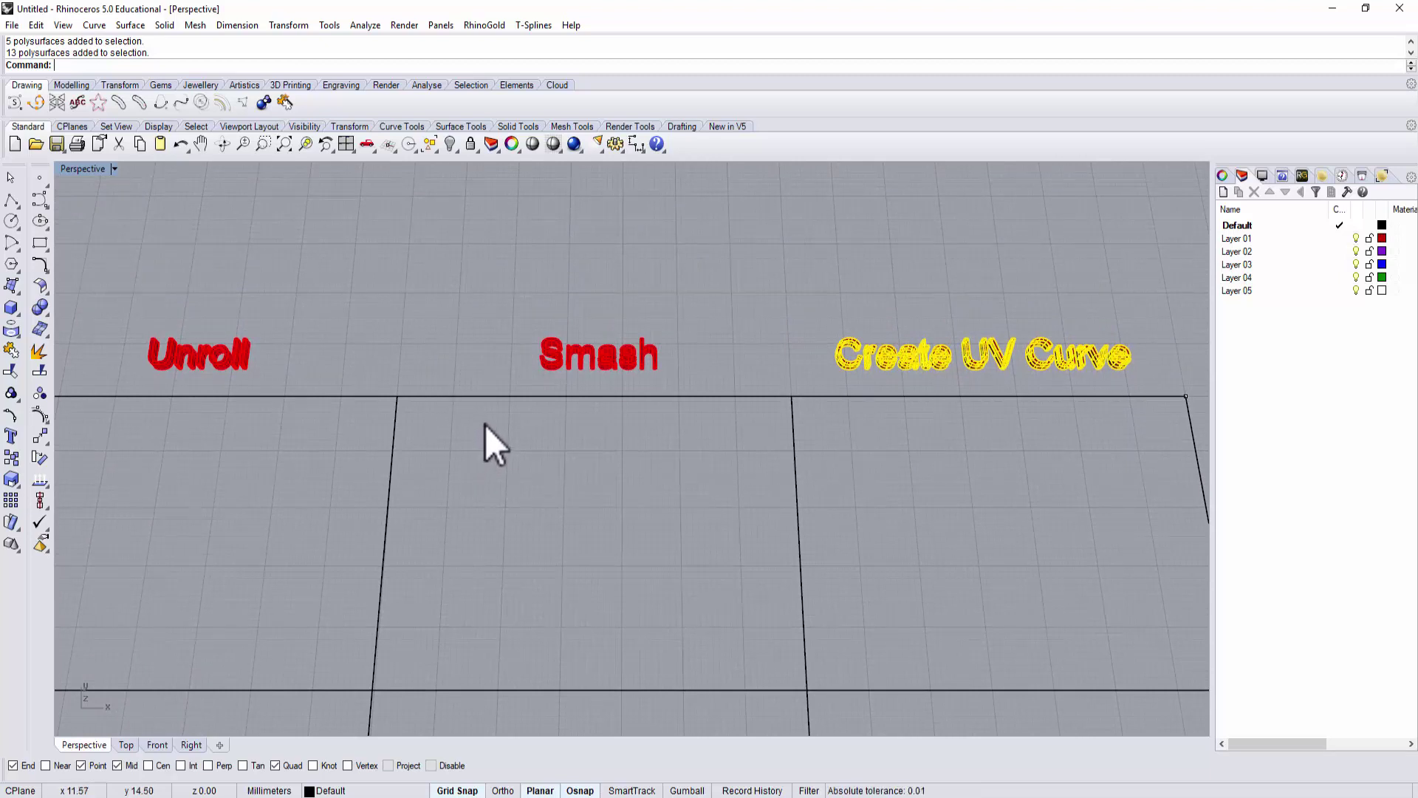
shift+right_drag(463, 447, 812, 465)
scroll(503, 397, up, 3)
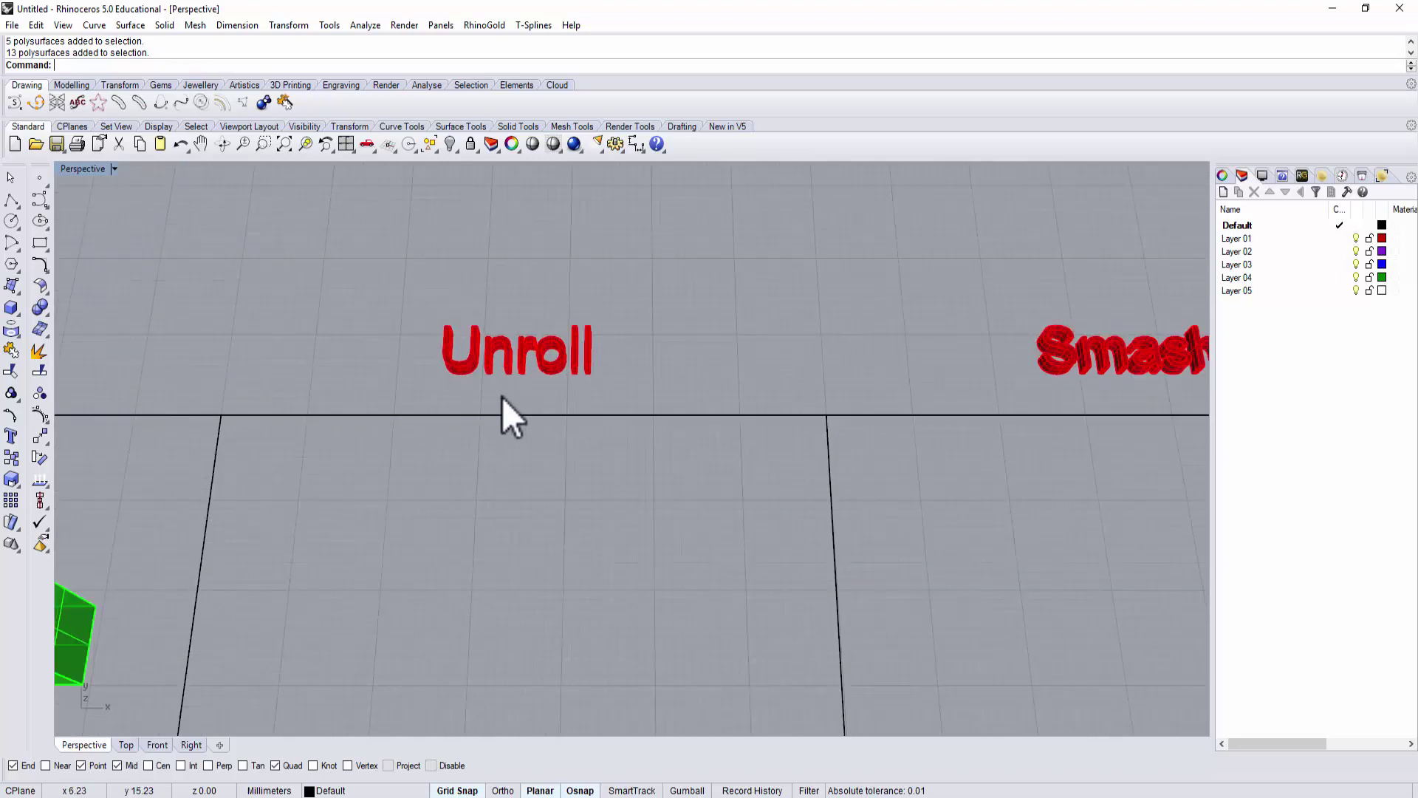
click(529, 365)
click(586, 464)
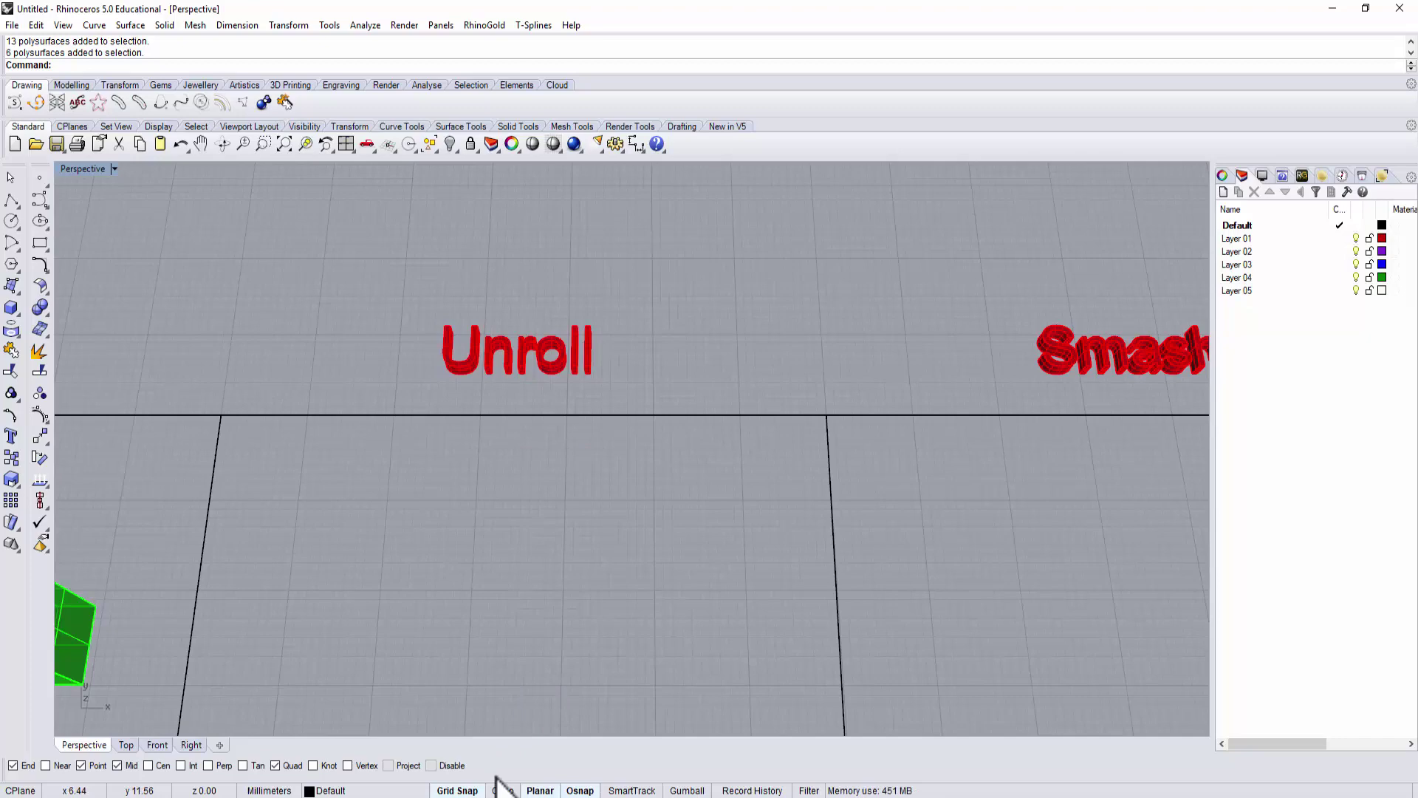
- In Firefox, open the Google Images preview of the Pepakura Helmet Bor from Thor 2 papercraft
mouse_move(489, 796)
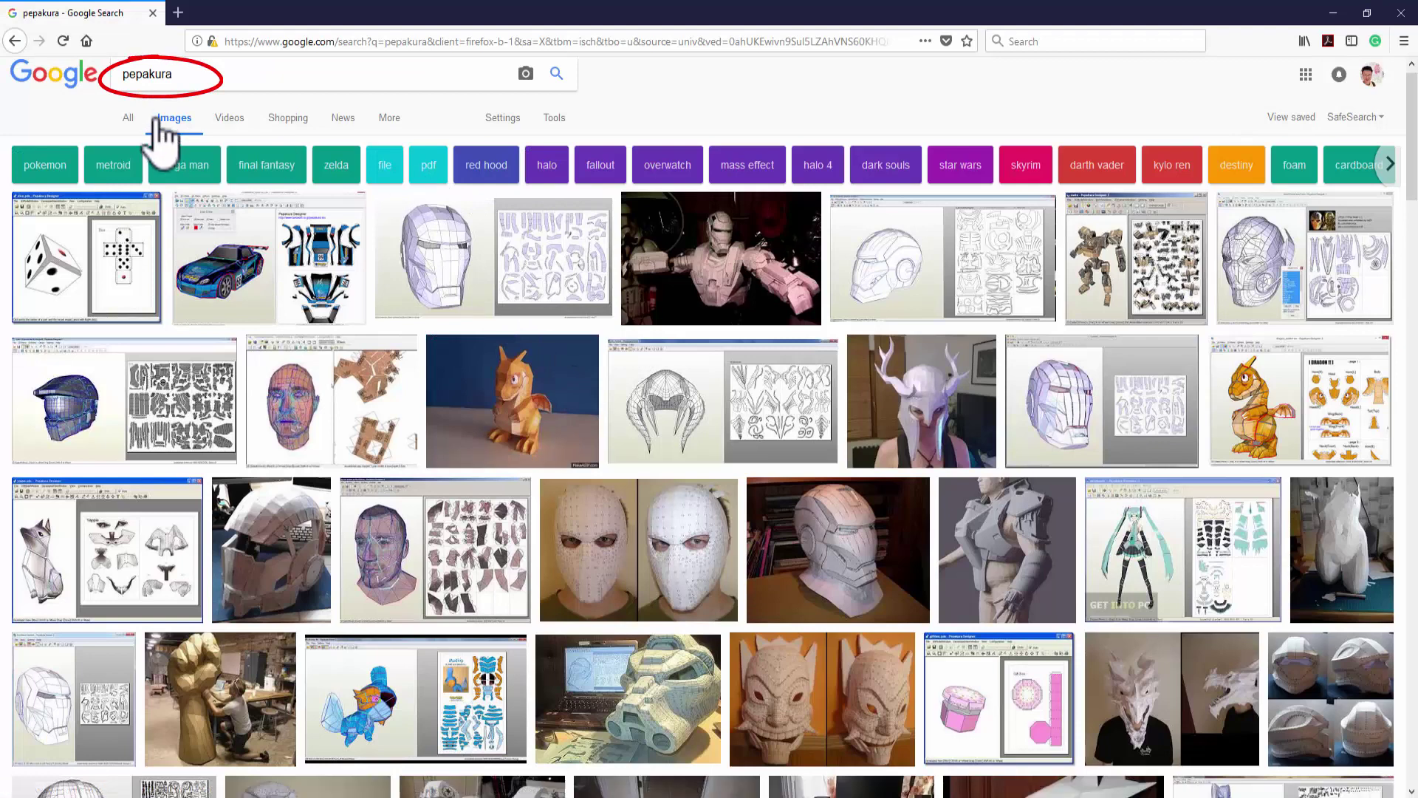
click(202, 73)
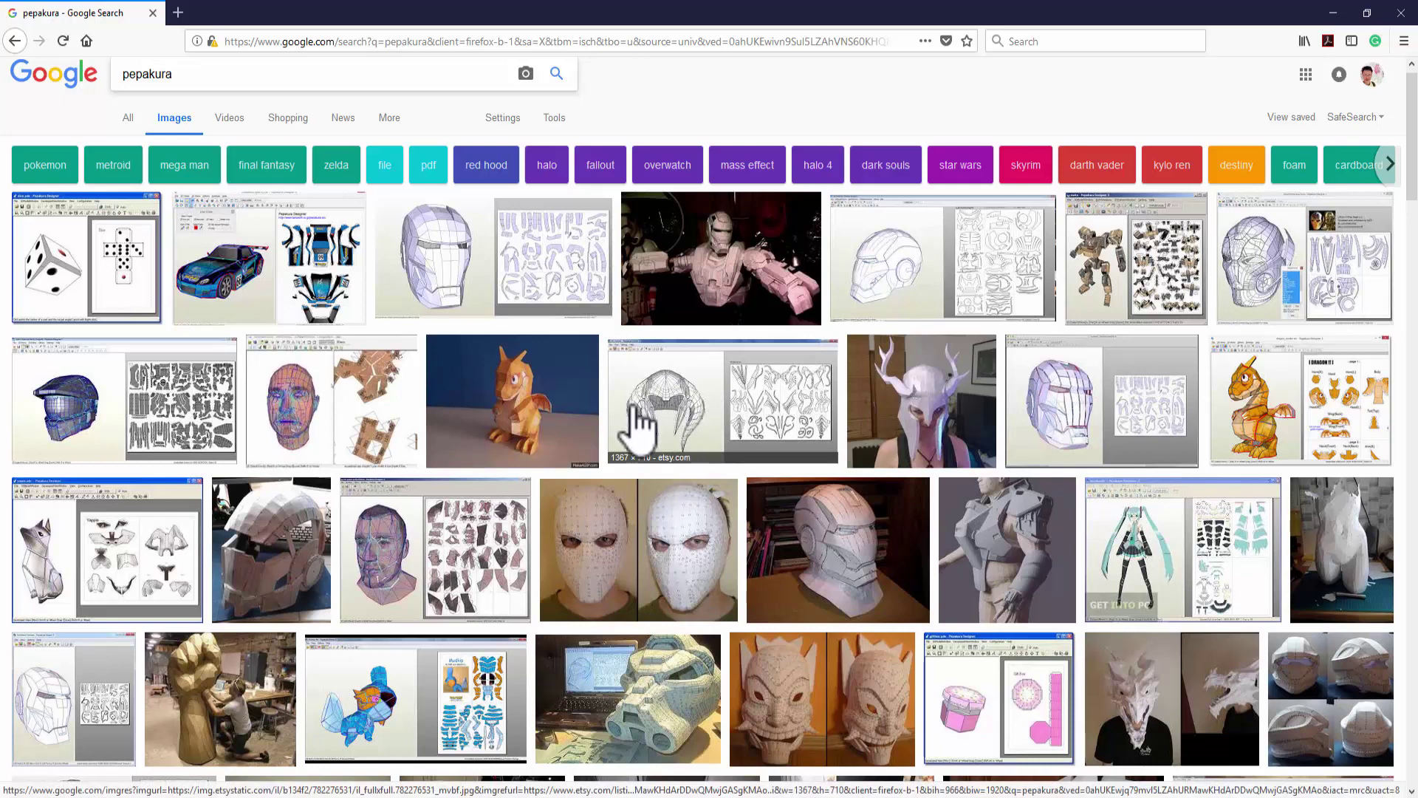
click(683, 421)
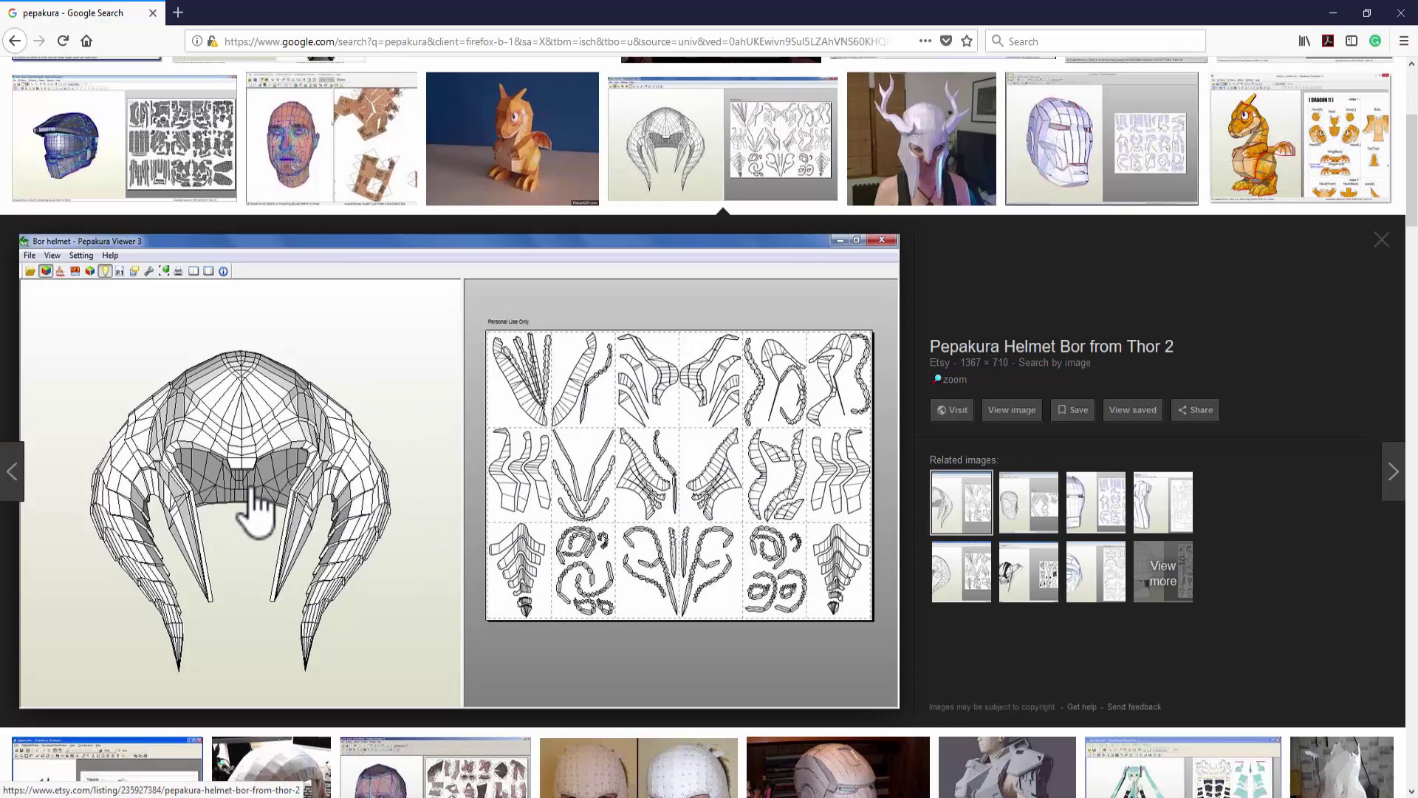
- Scroll down through the pepakura image results and back up a little
scroll(601, 480, down, 5)
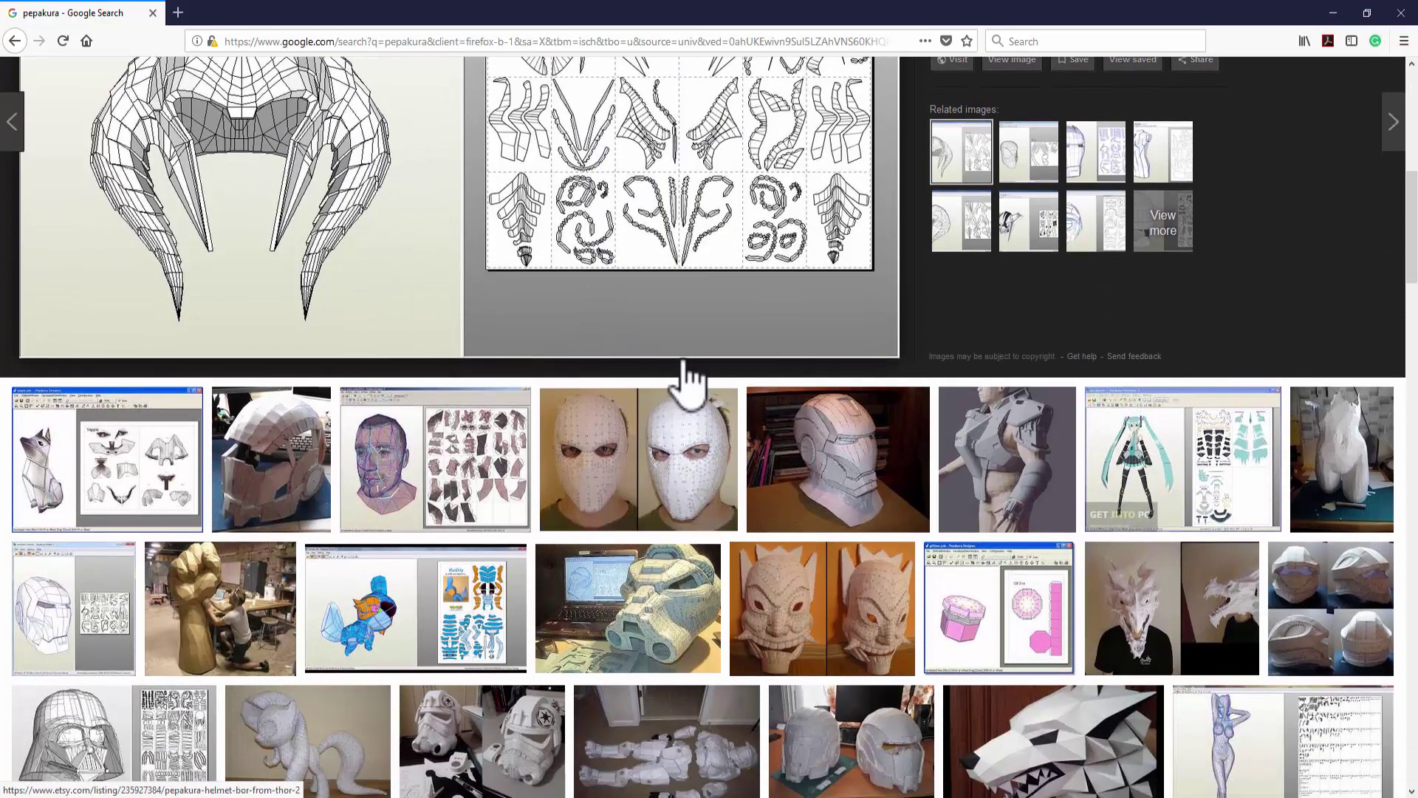
scroll(687, 380, down, 5)
scroll(695, 395, down, 2)
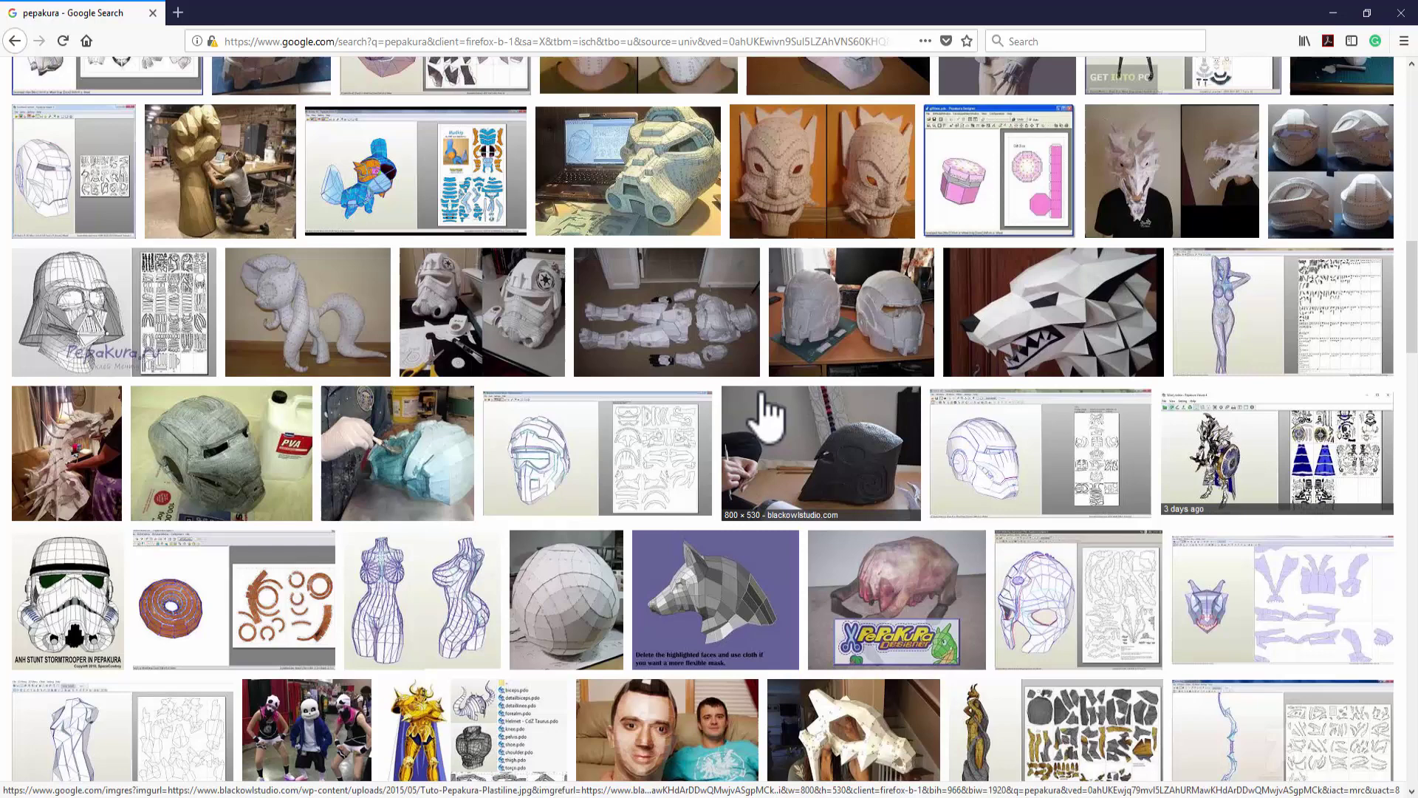
scroll(648, 421, down, 4)
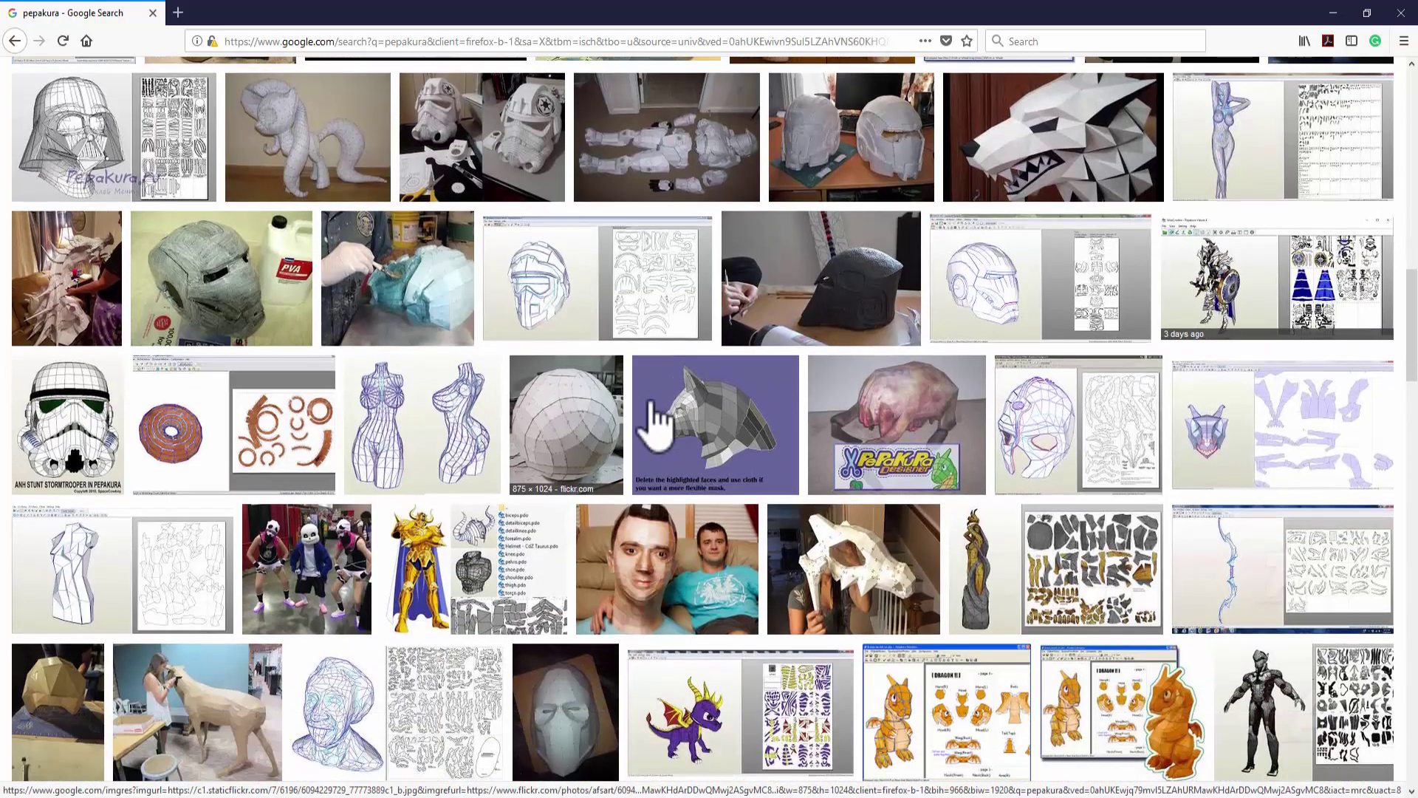
scroll(659, 418, down, 1)
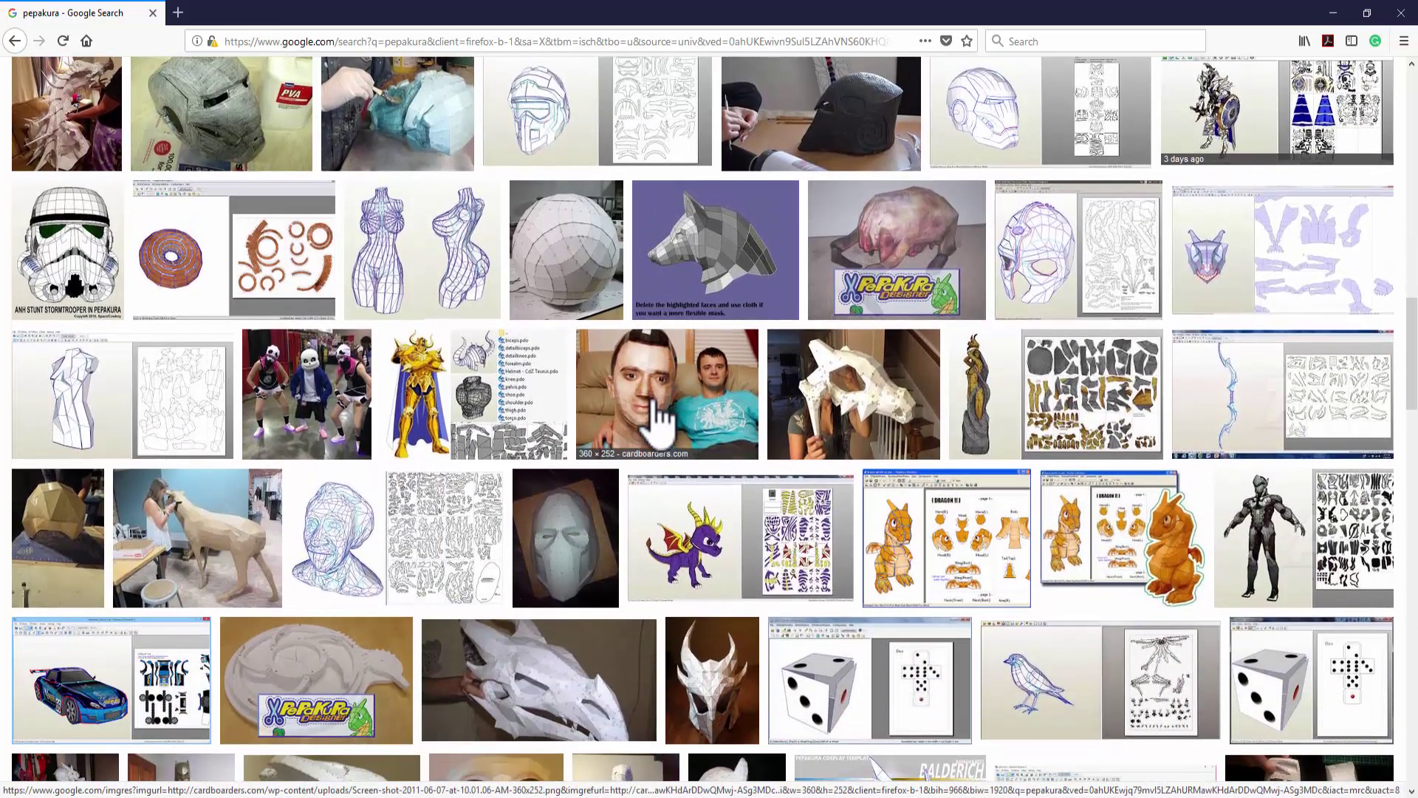
scroll(660, 418, down, 3)
scroll(657, 417, down, 5)
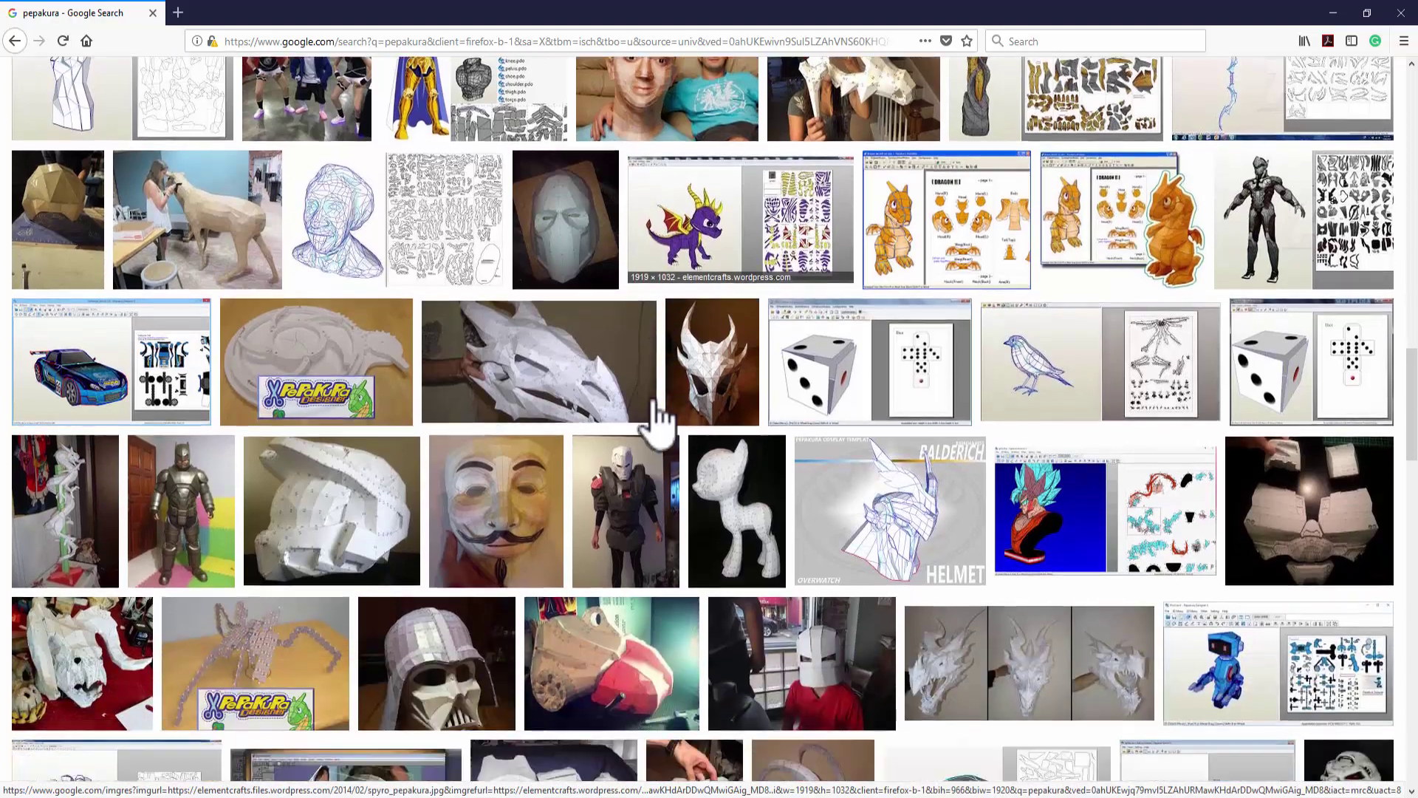
scroll(653, 401, down, 4)
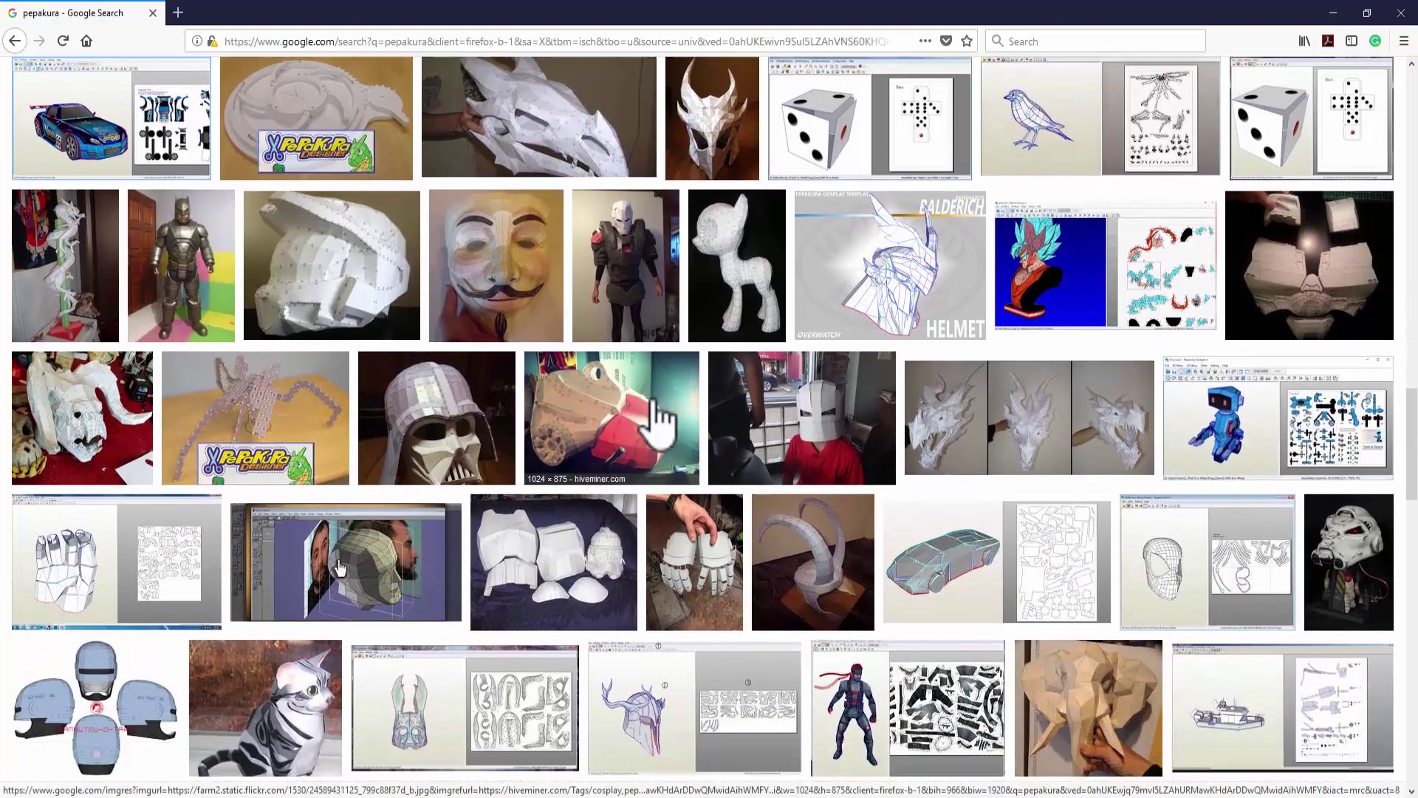
scroll(653, 403, up, 12)
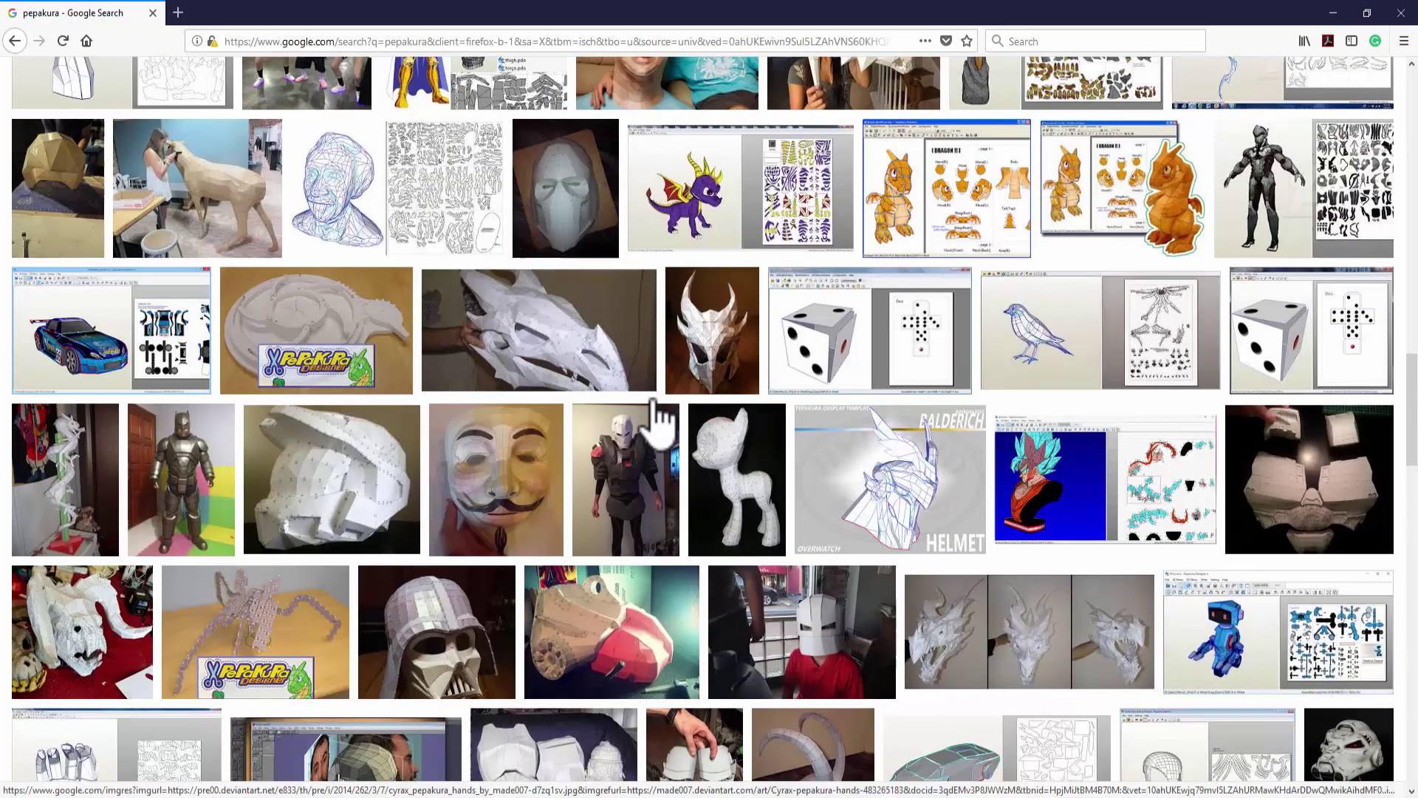
scroll(661, 428, up, 15)
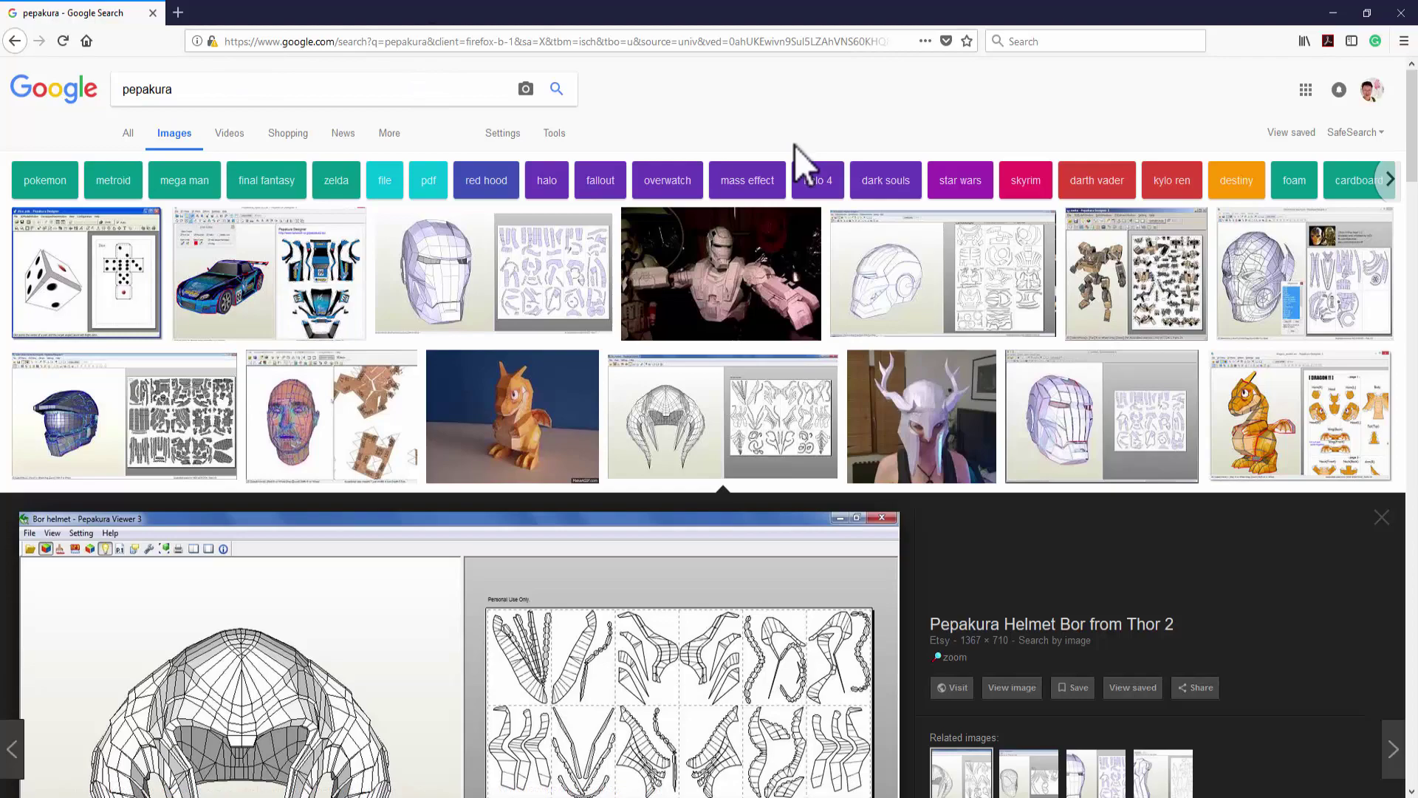
- Unroll the green box with UnrollSrf and Explode=No into one joined six-surface flat net
click(1336, 15)
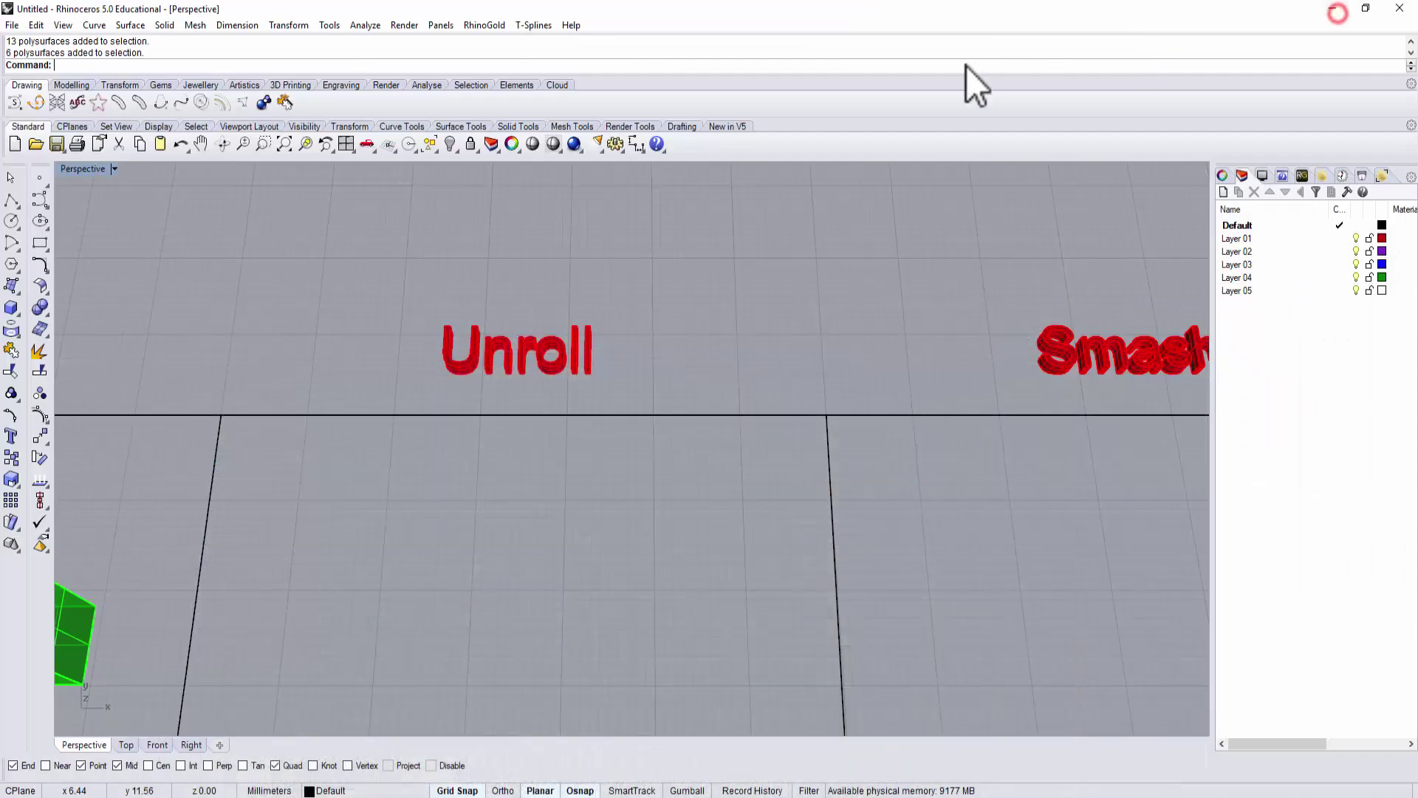
shift+right_drag(755, 299, 855, 212)
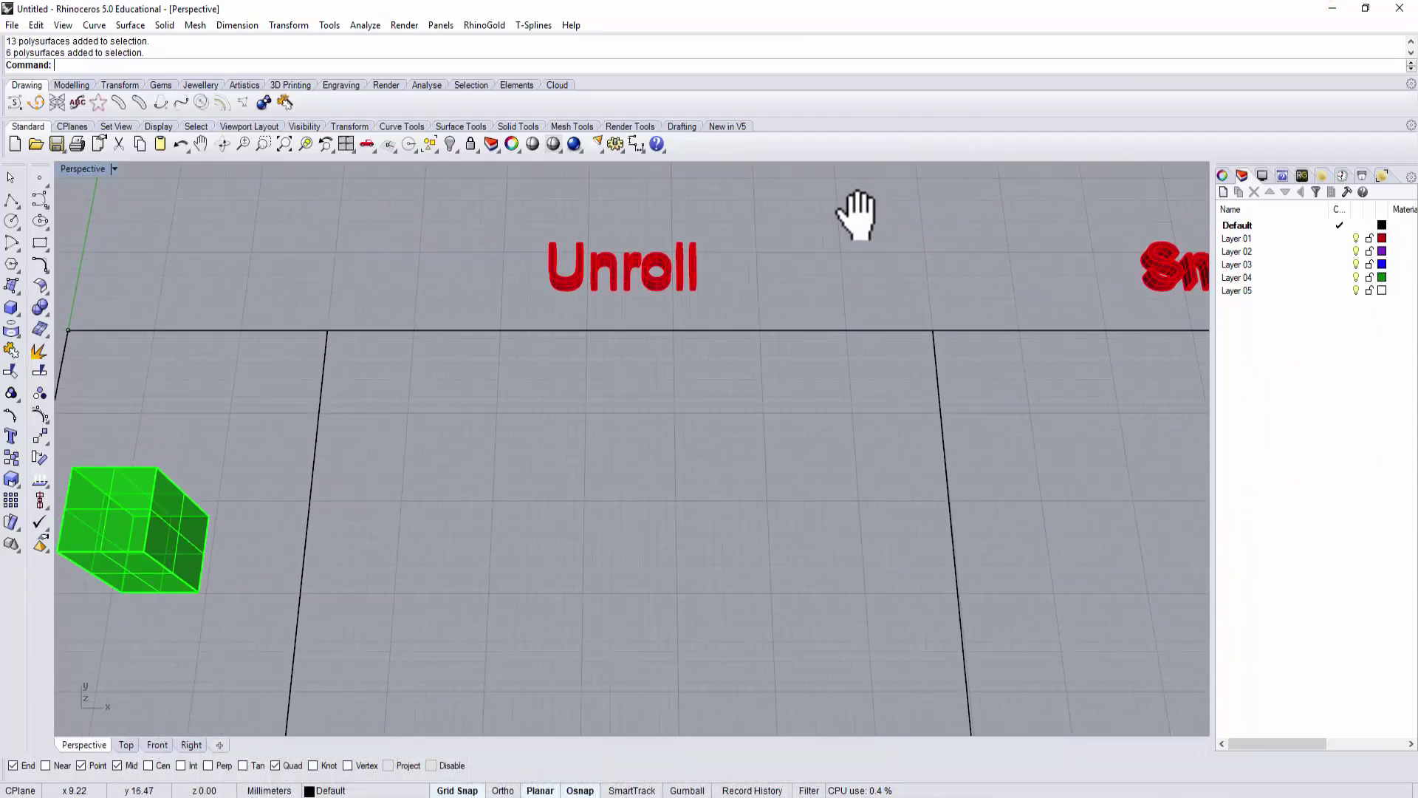
scroll(711, 370, down, 3)
right_drag(711, 369, 628, 432)
click(379, 442)
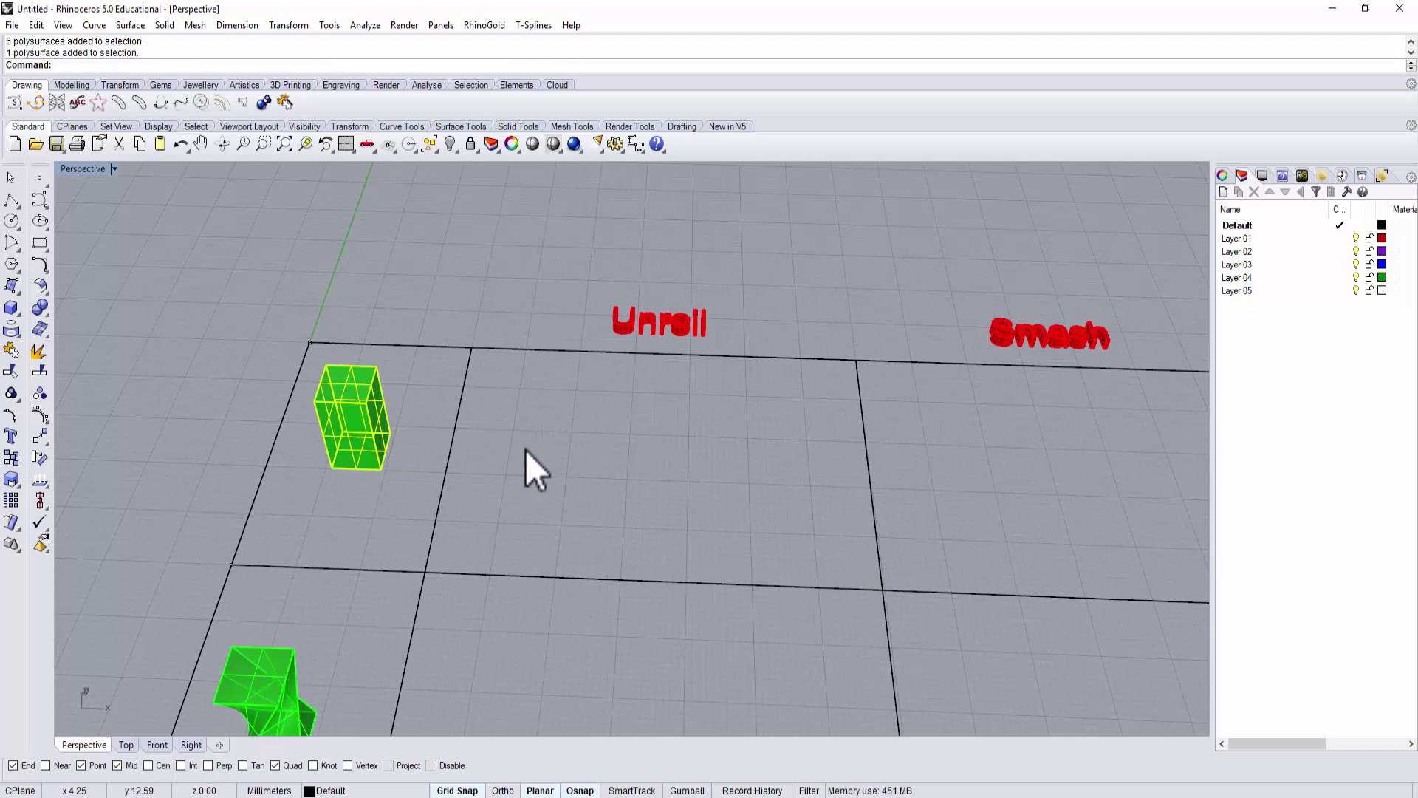
text(rollSrf)
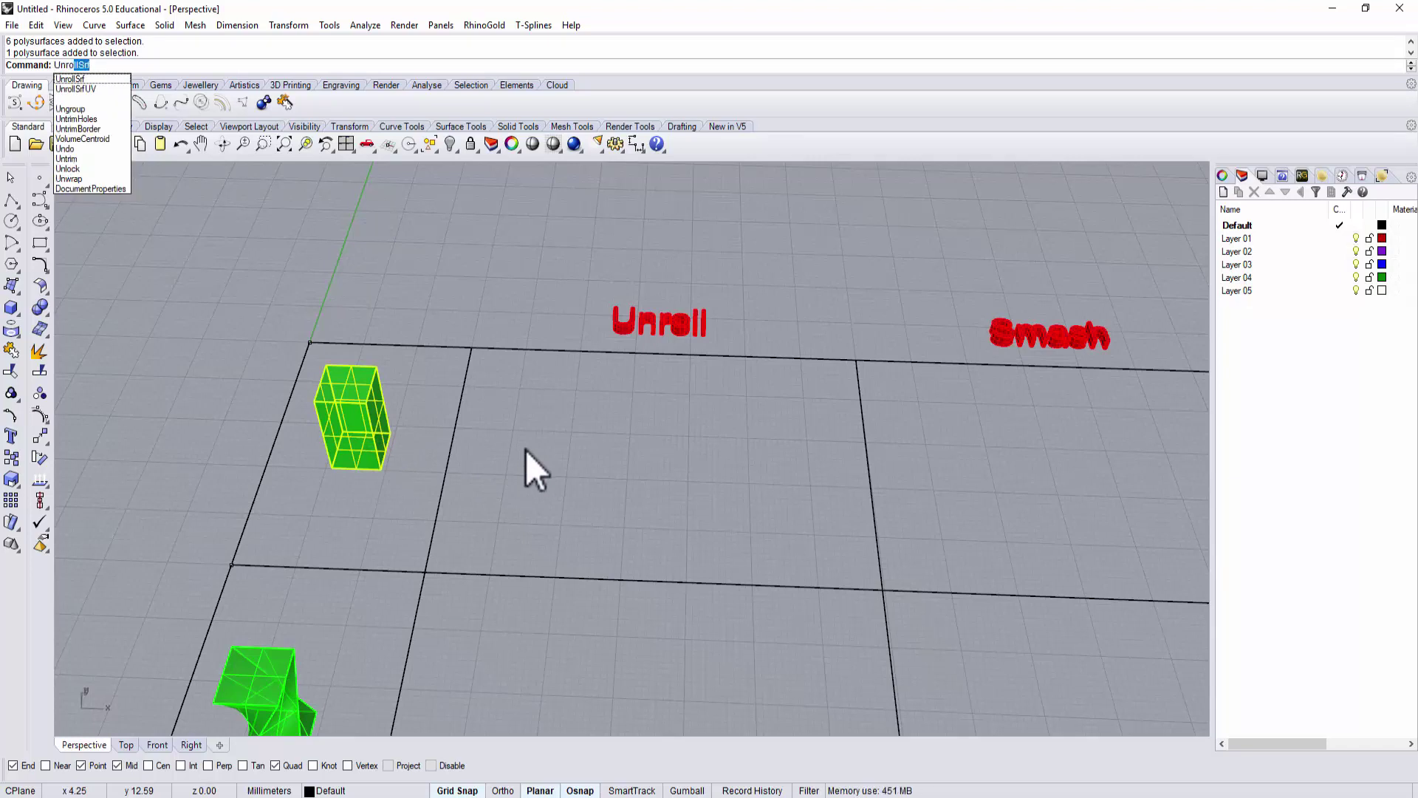
key(Return)
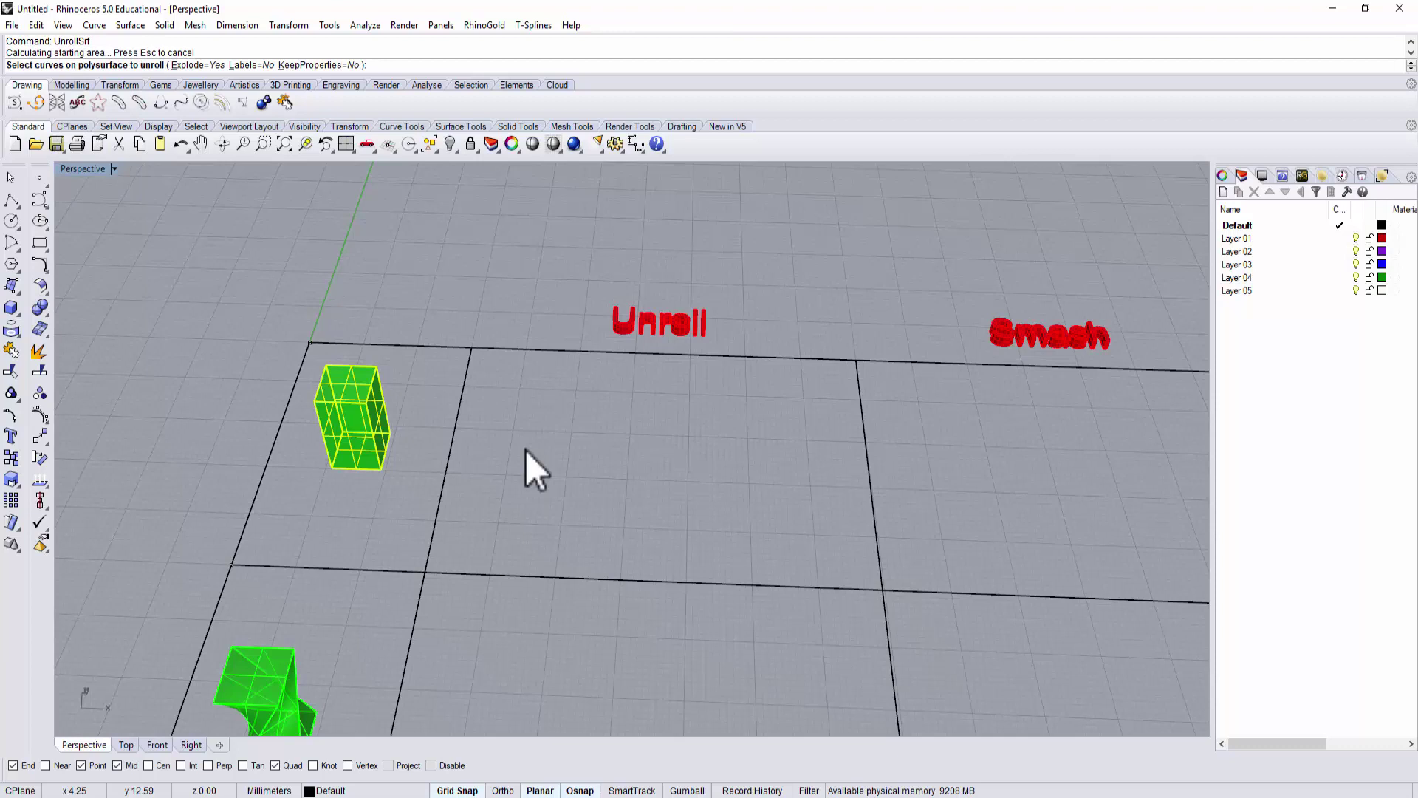
right_drag(623, 443, 625, 448)
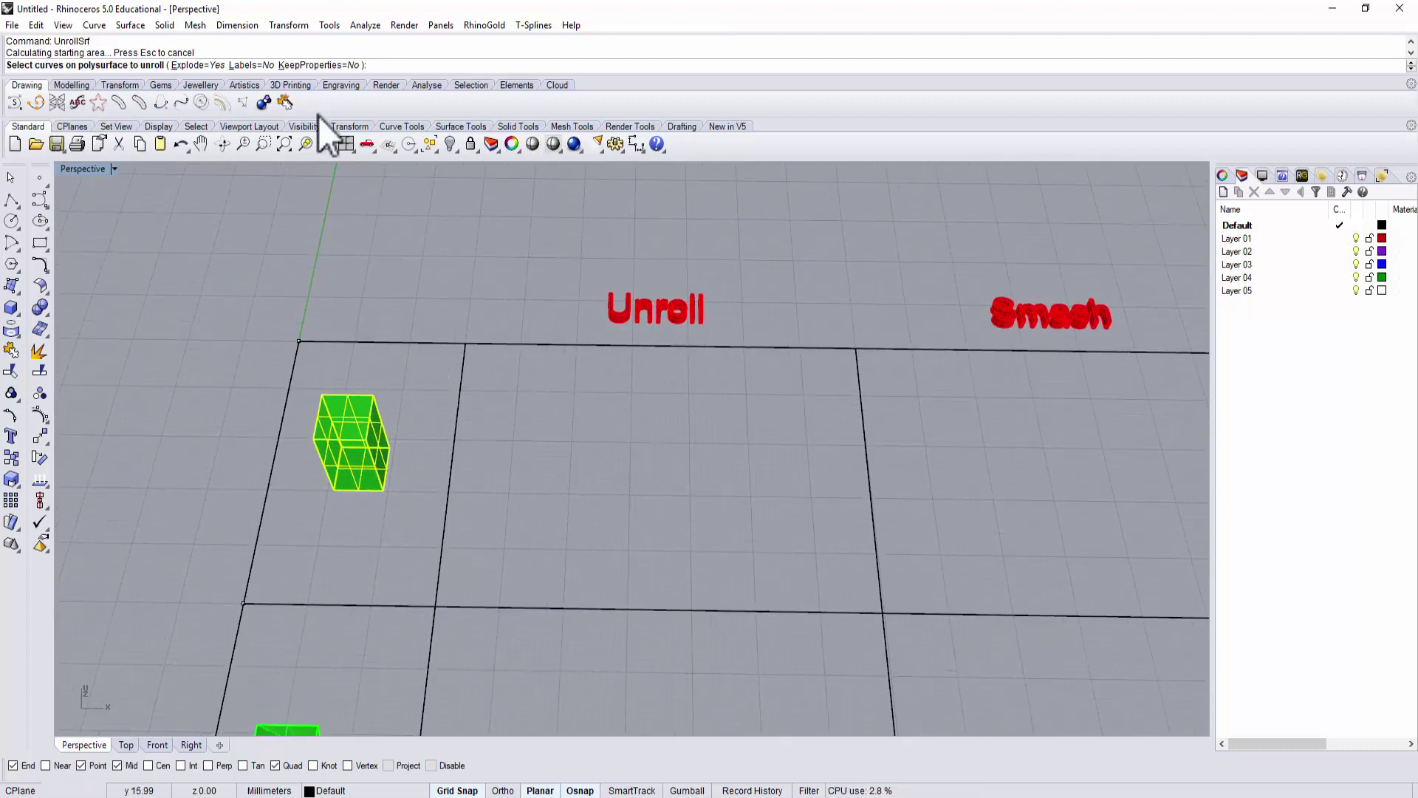
click(195, 65)
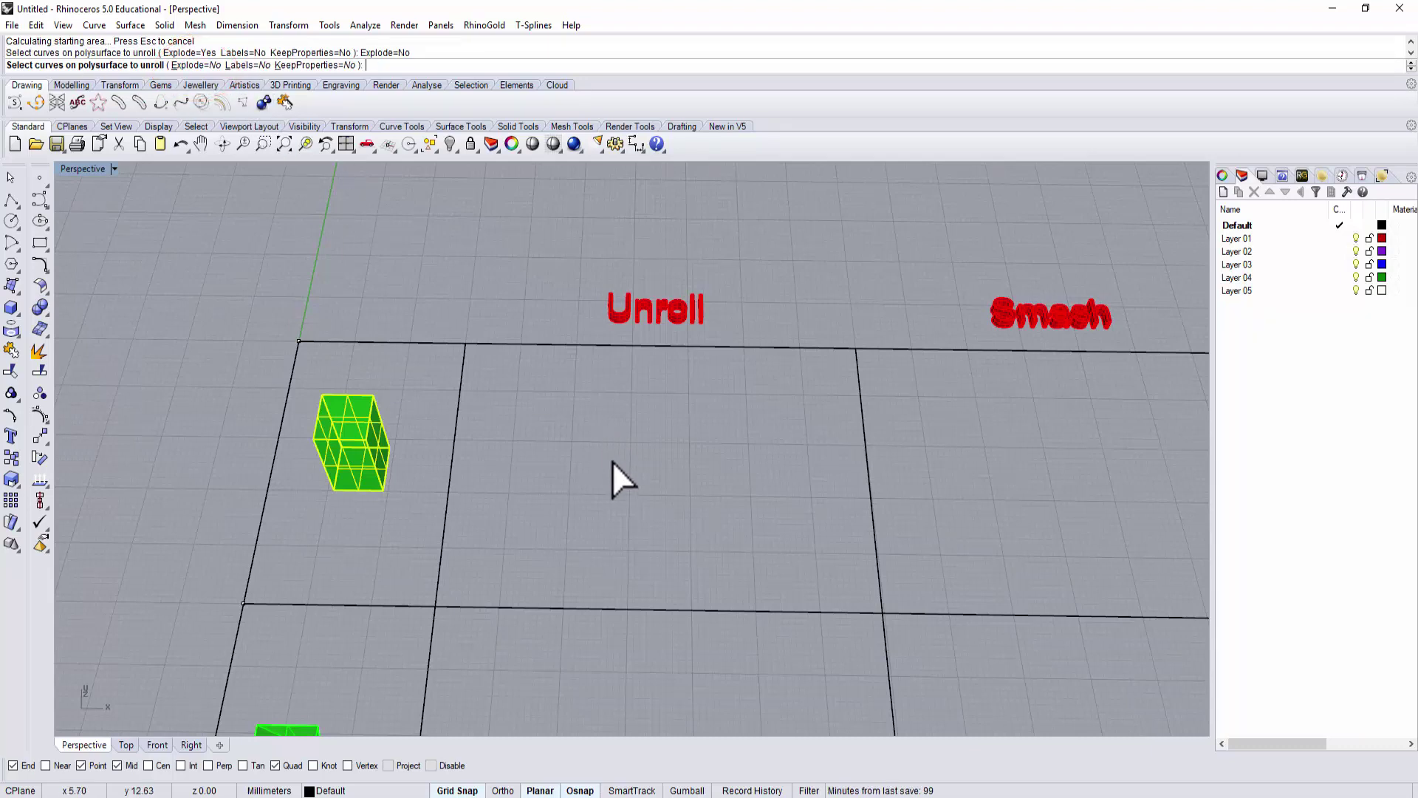
key(Return)
scroll(613, 461, down, 3)
shift+right_drag(613, 462, 594, 275)
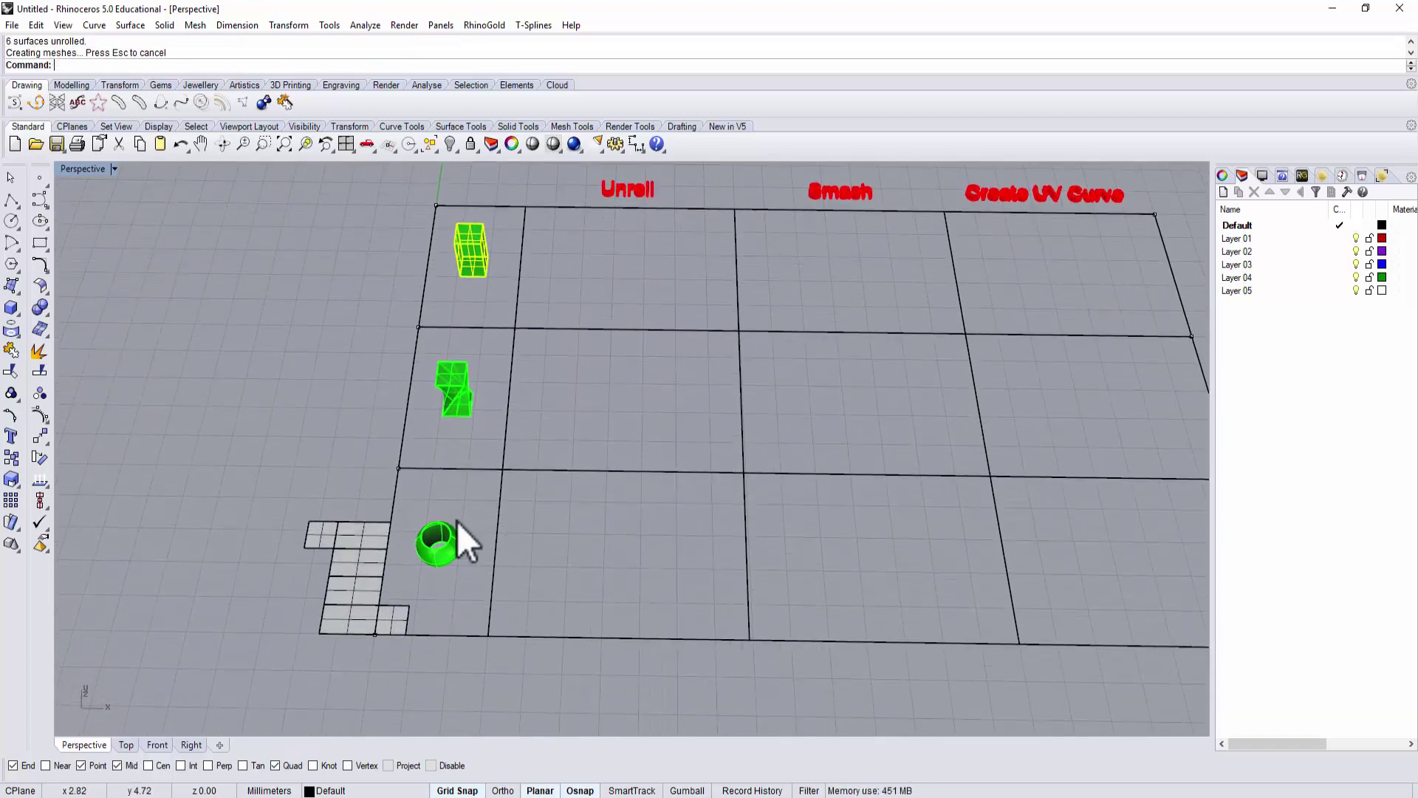
click(357, 587)
right_drag(448, 506, 449, 607)
drag(379, 614, 583, 399)
scroll(583, 399, up, 1)
scroll(584, 399, up, 4)
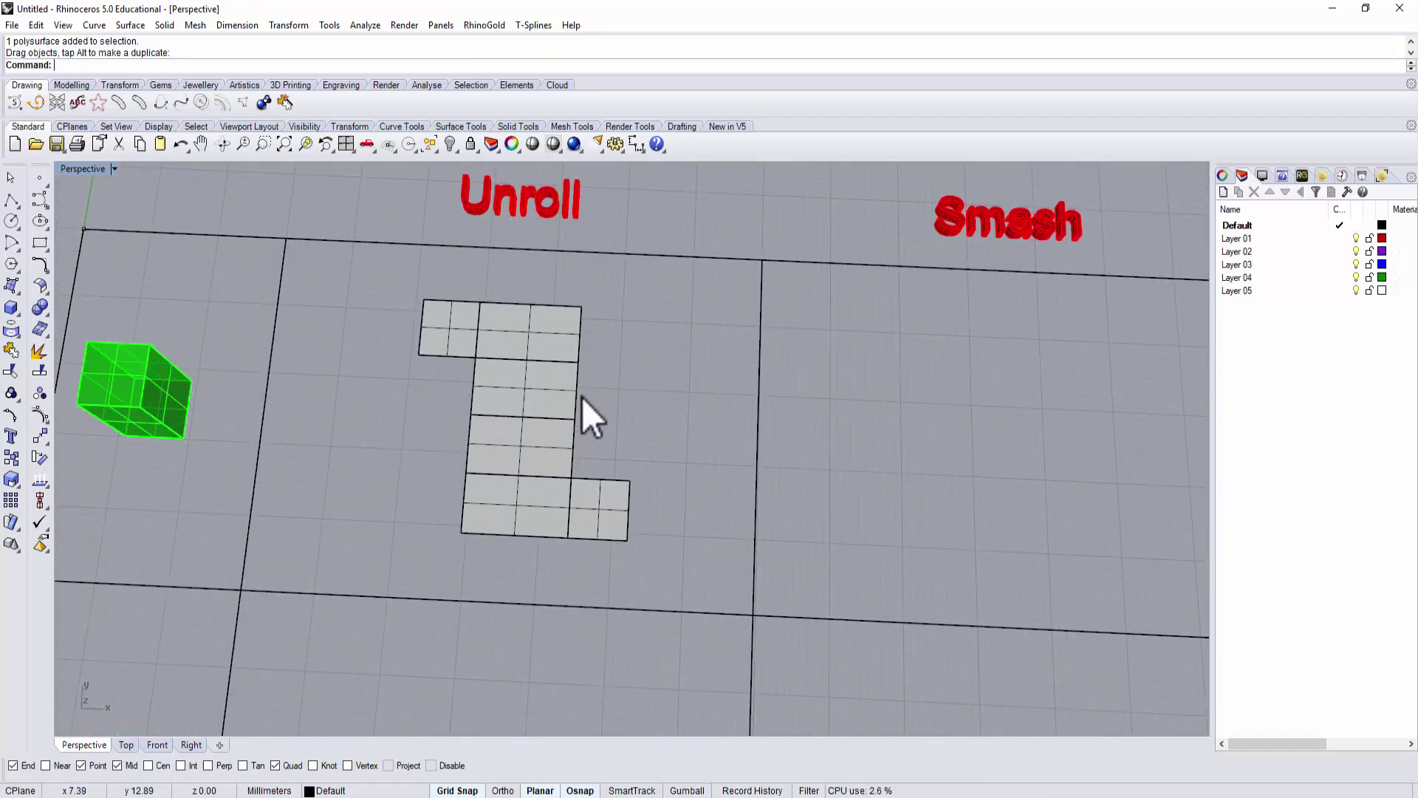
right_drag(581, 397, 589, 357)
right_drag(158, 461, 155, 430)
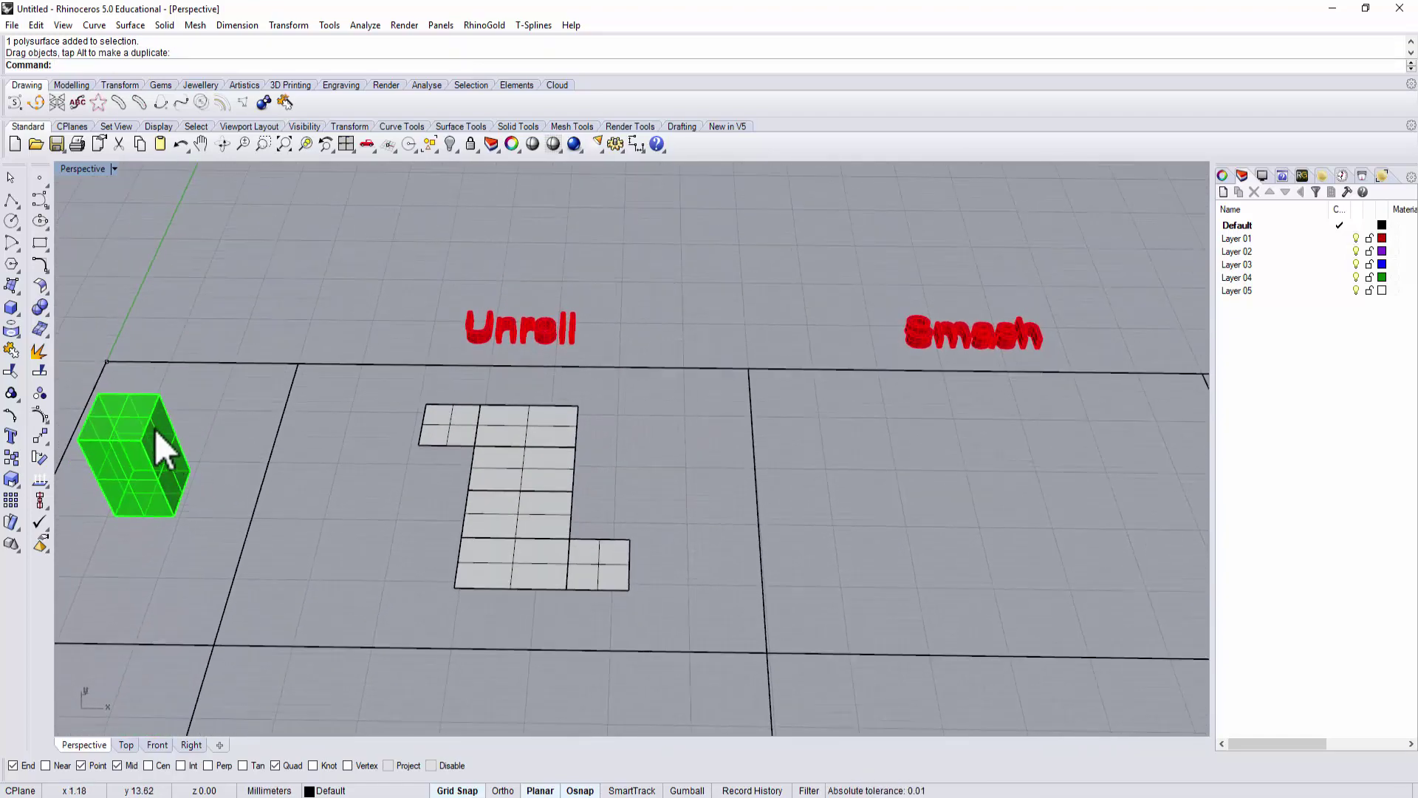
click(452, 424)
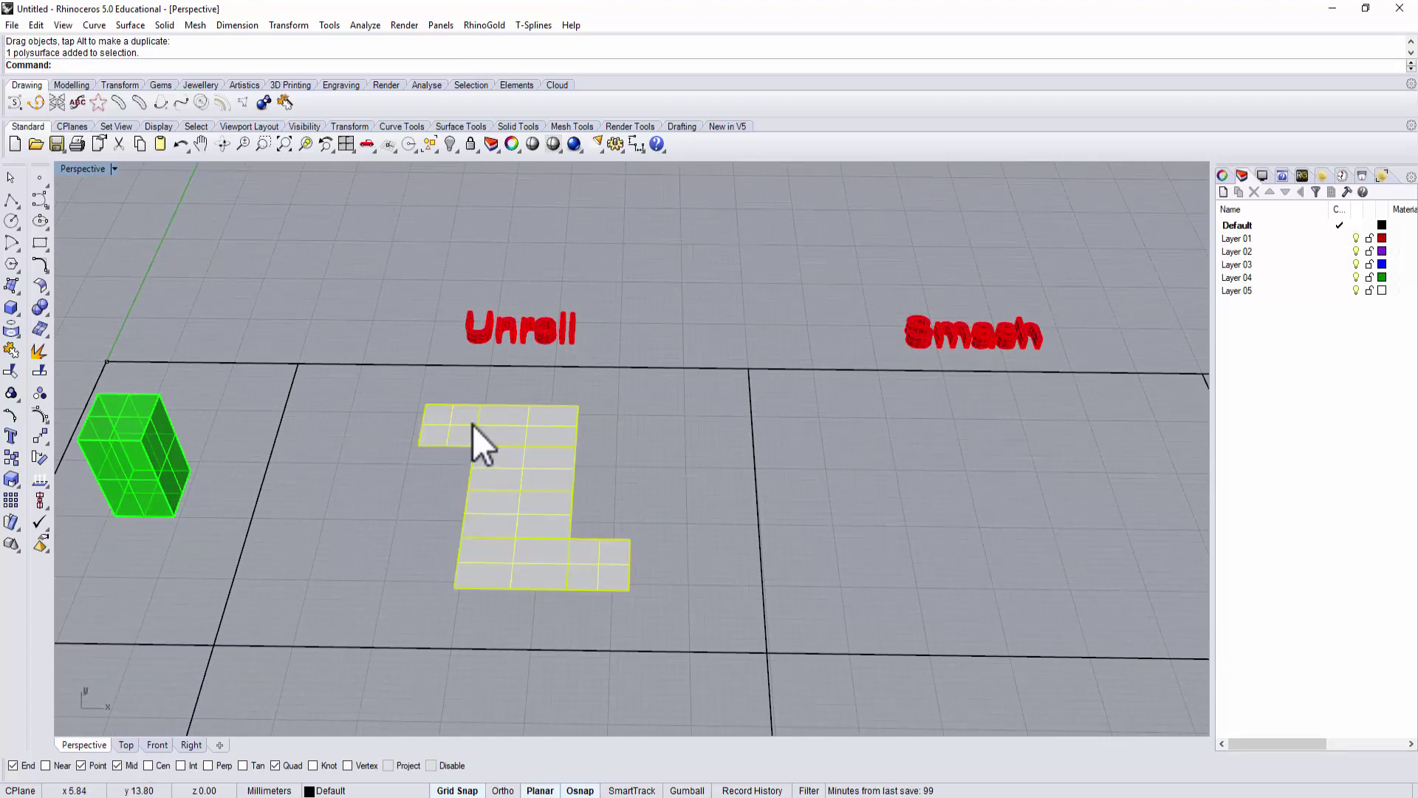
click(616, 458)
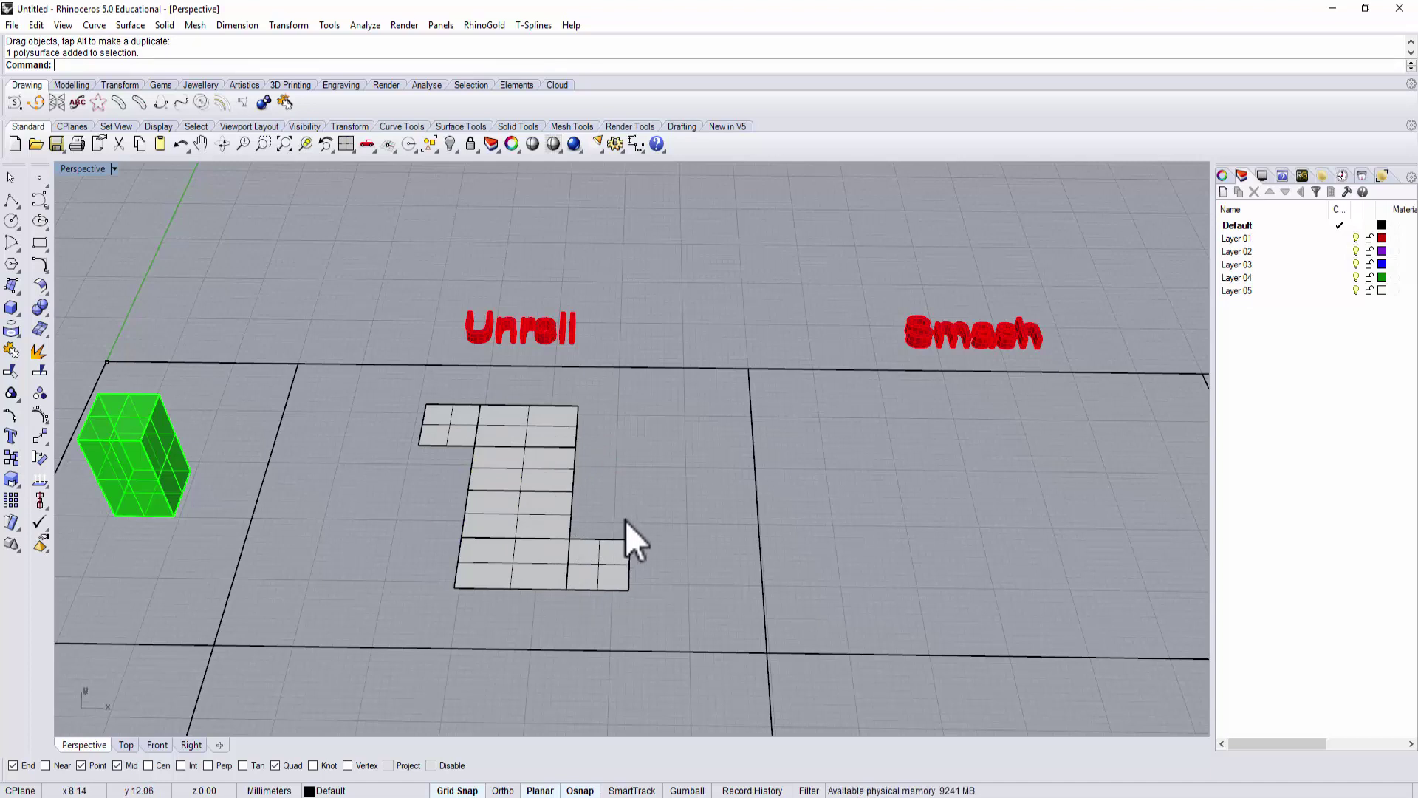
scroll(625, 520, down, 1)
scroll(908, 479, down, 3)
shift+right_drag(909, 479, 593, 436)
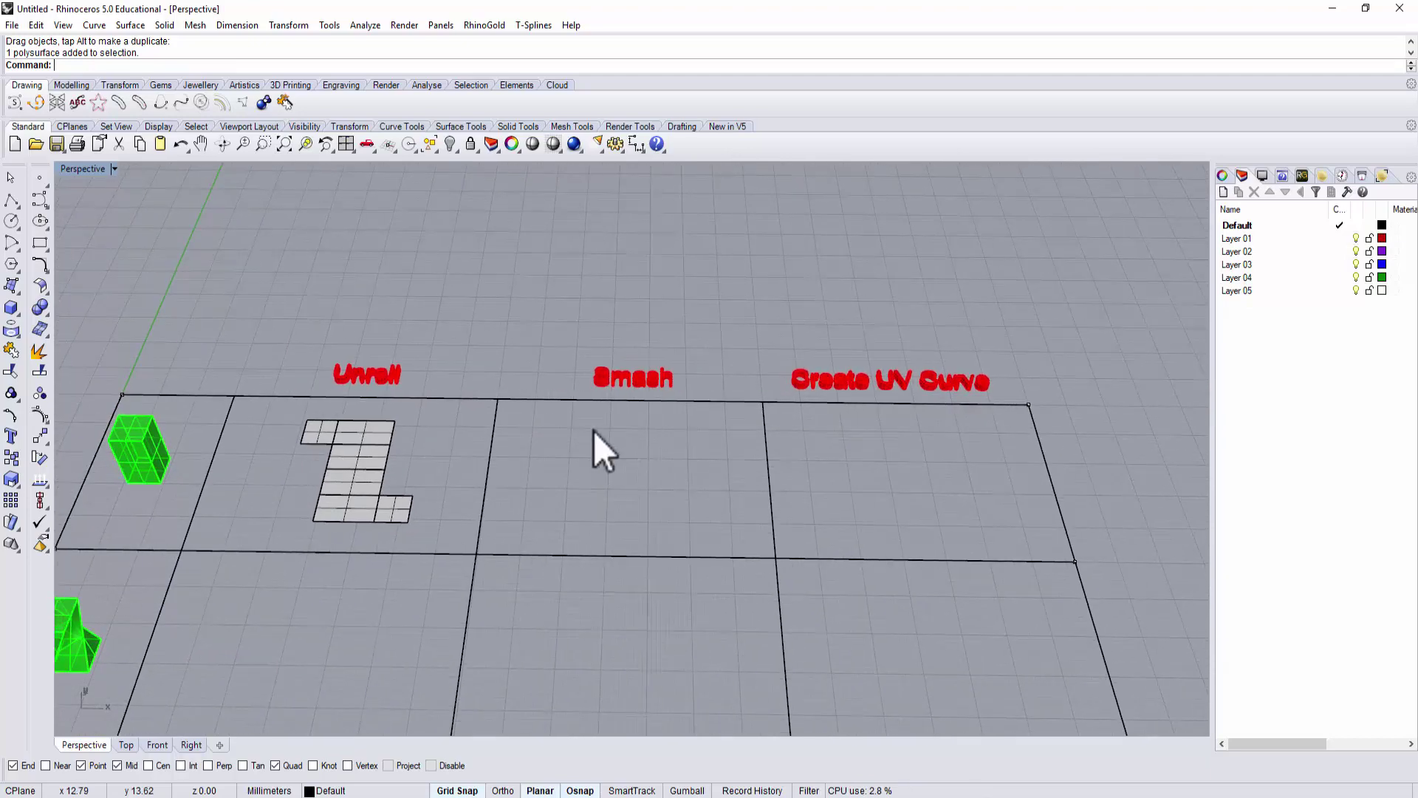
click(631, 378)
click(617, 316)
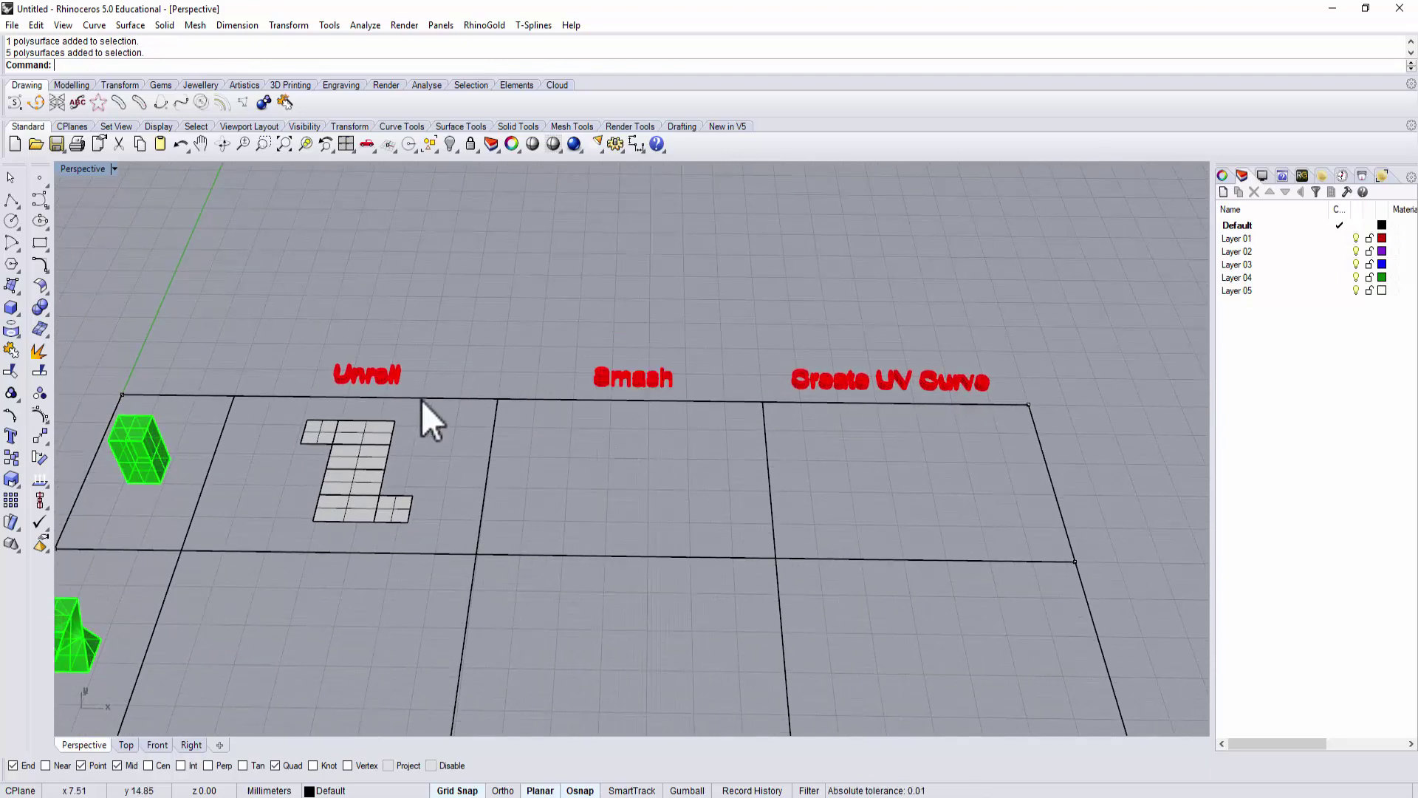
- Smash the green box from the Surface tools with Explode=No, producing one joined flat net
right_drag(421, 400, 458, 383)
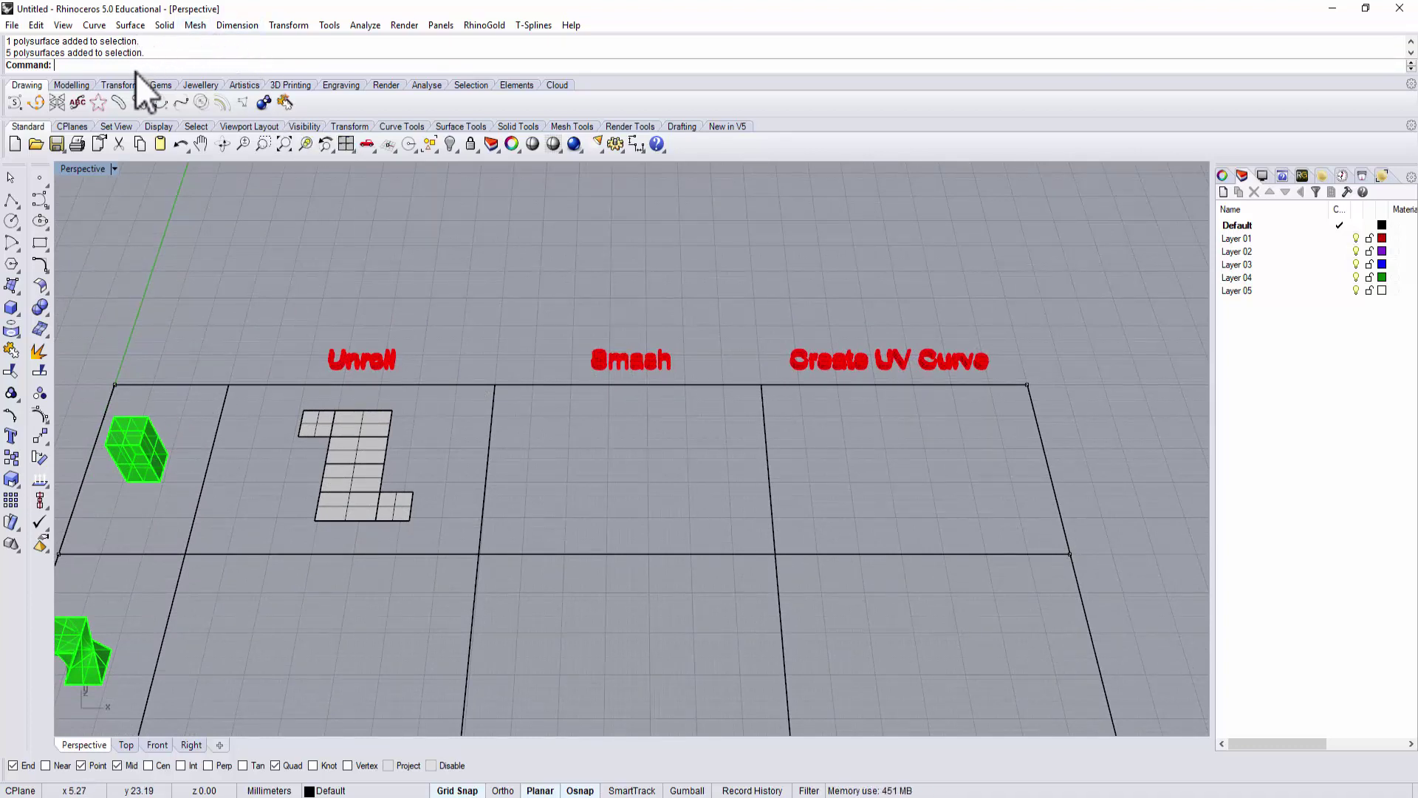
text(Smash)
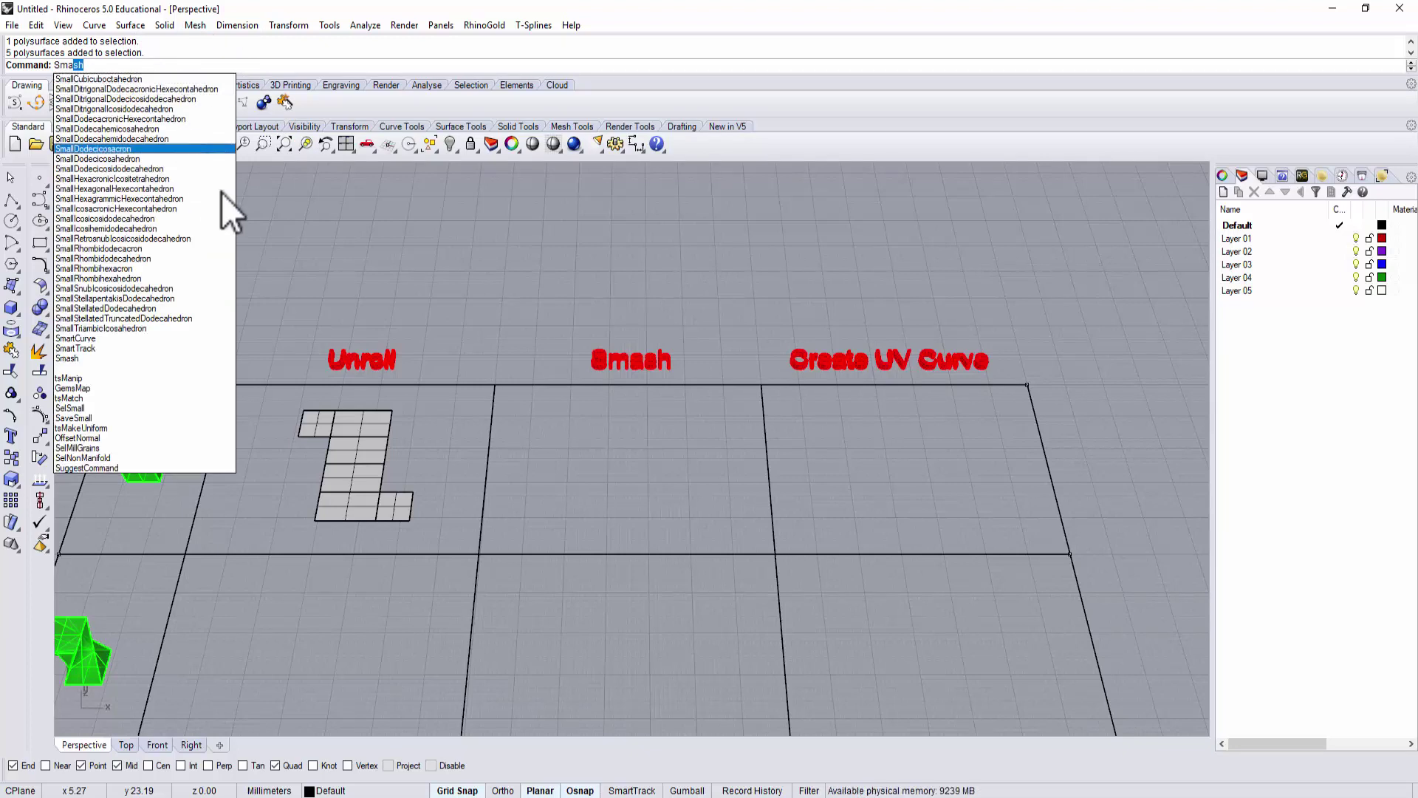
click(317, 219)
click(13, 289)
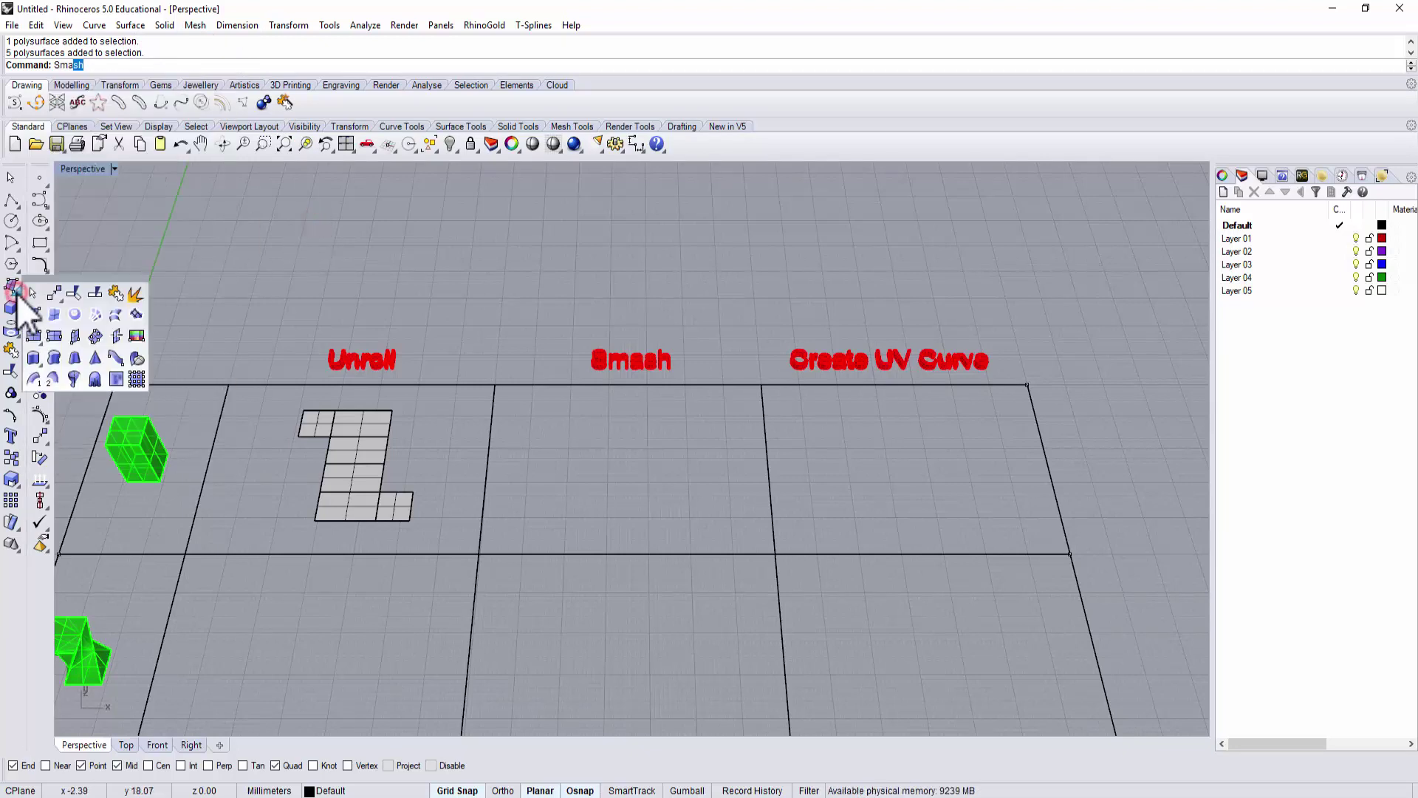
click(102, 246)
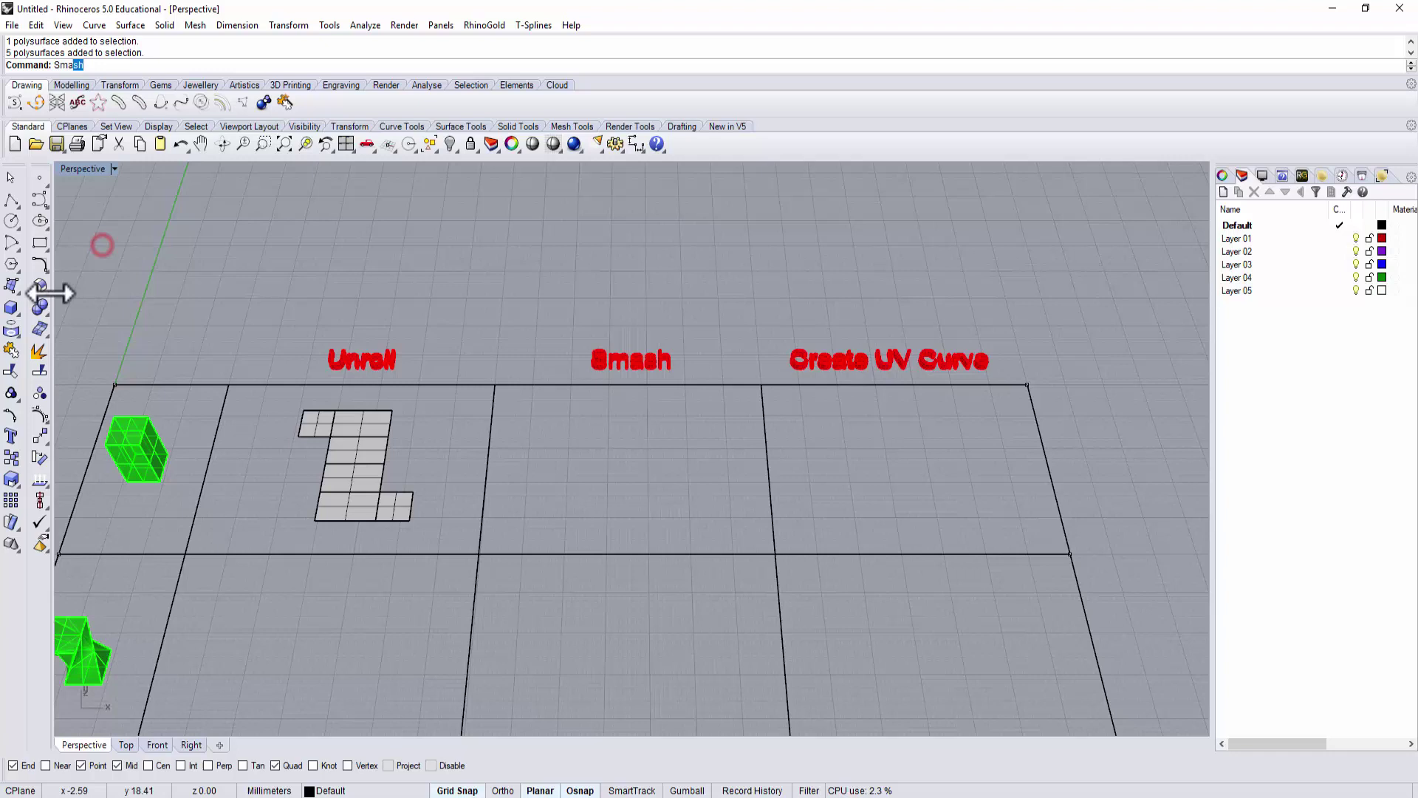
click(45, 292)
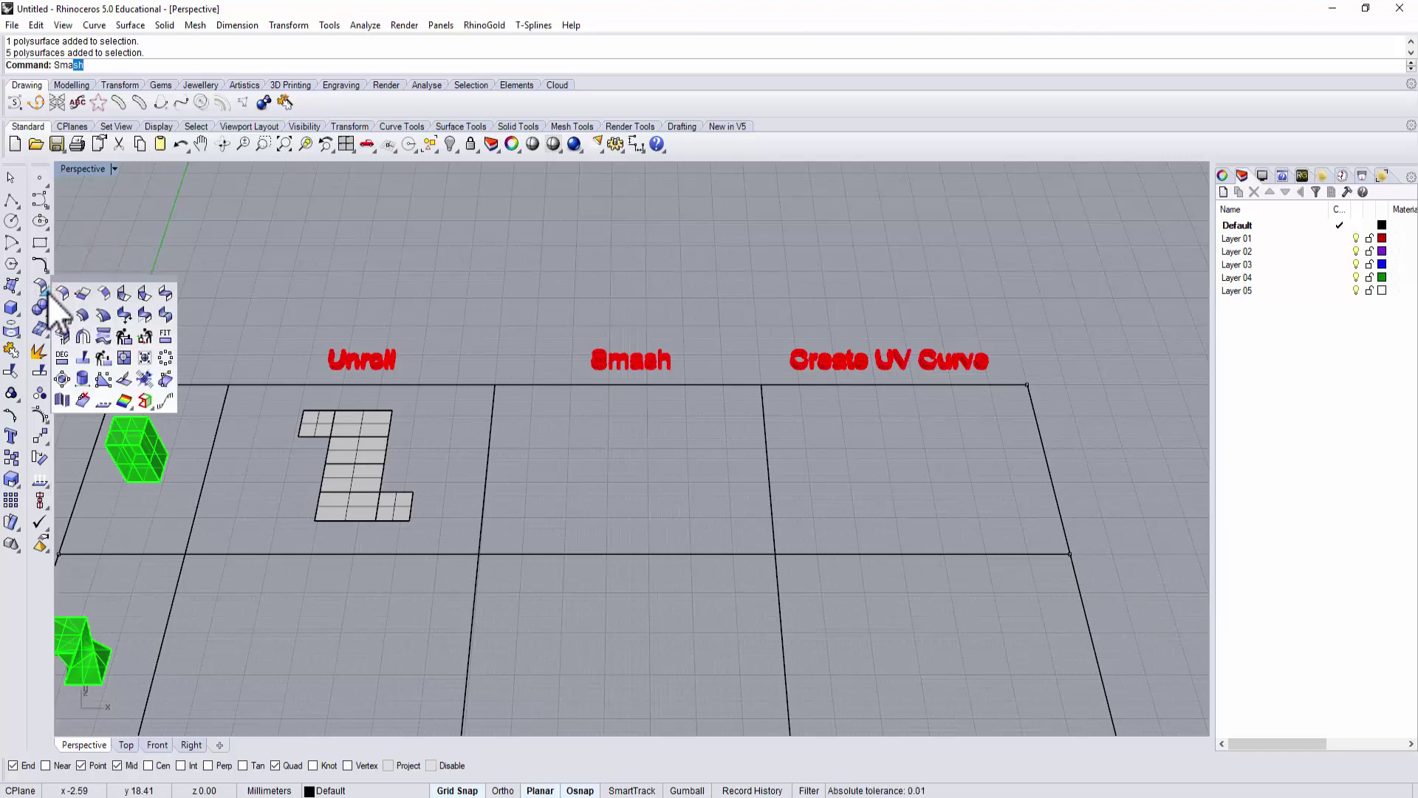
click(144, 379)
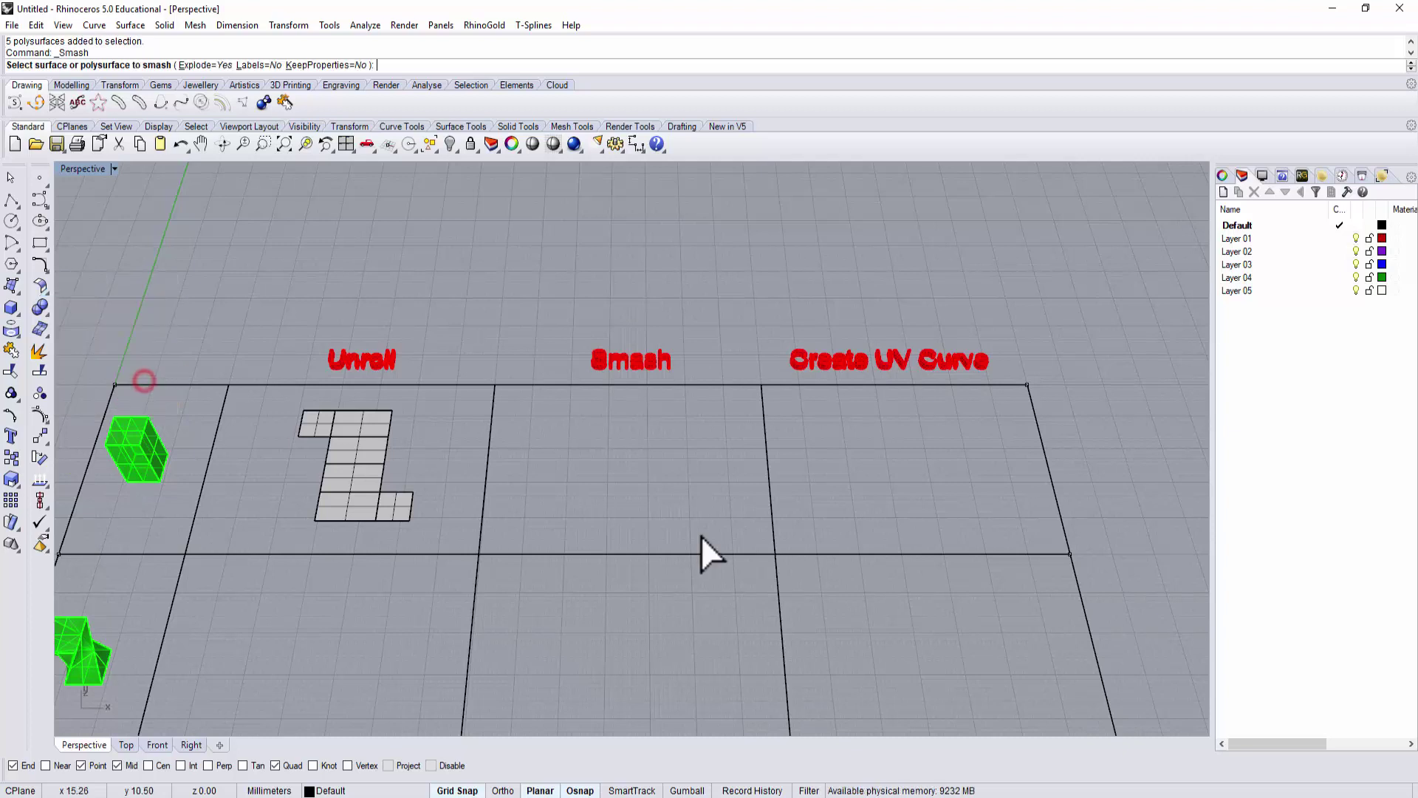
click(136, 434)
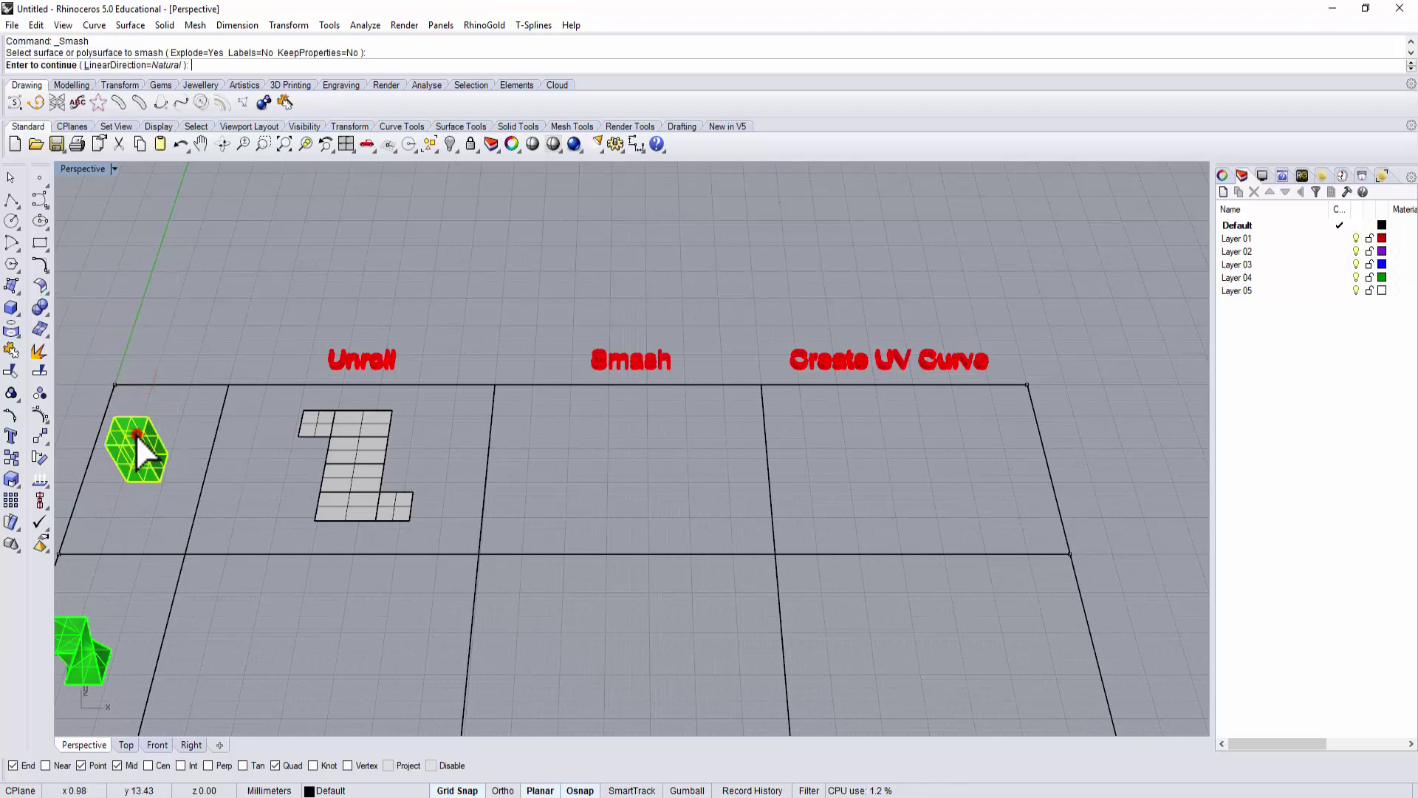
key(Return)
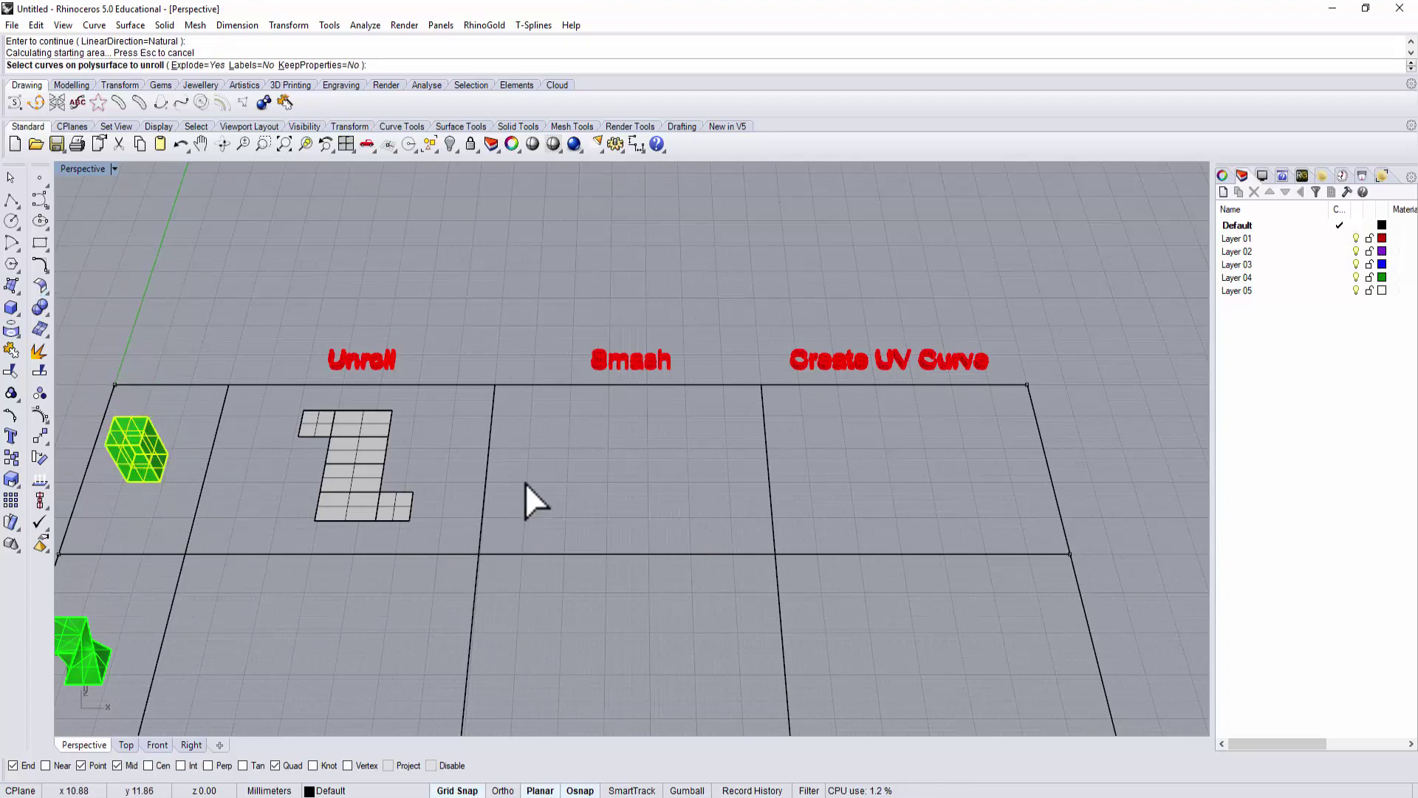
click(189, 65)
scroll(437, 374, down, 2)
shift+right_drag(436, 374, 628, 381)
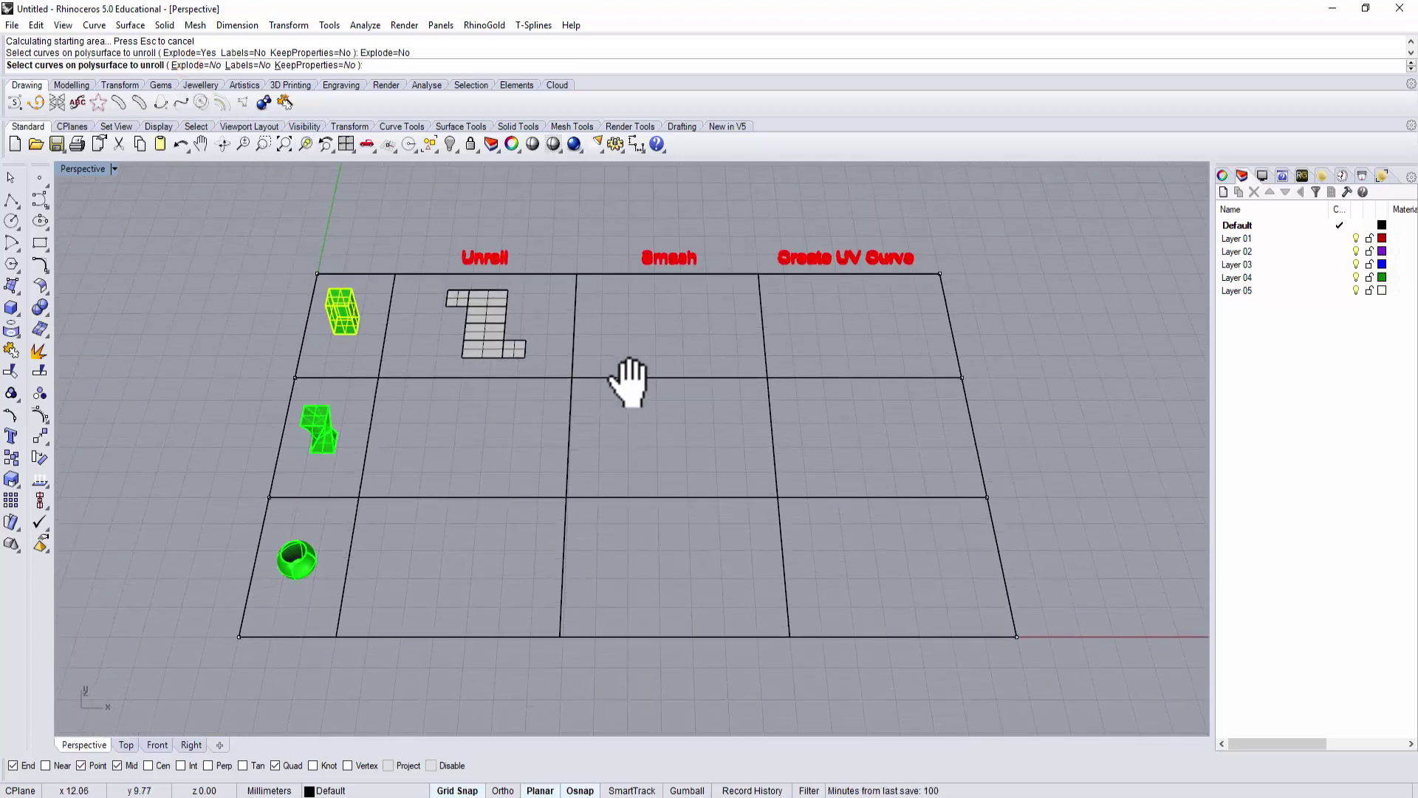
key(Return)
- Move the smashed net into the Smash cell and orbit to compare it with the Unroll result
click(223, 574)
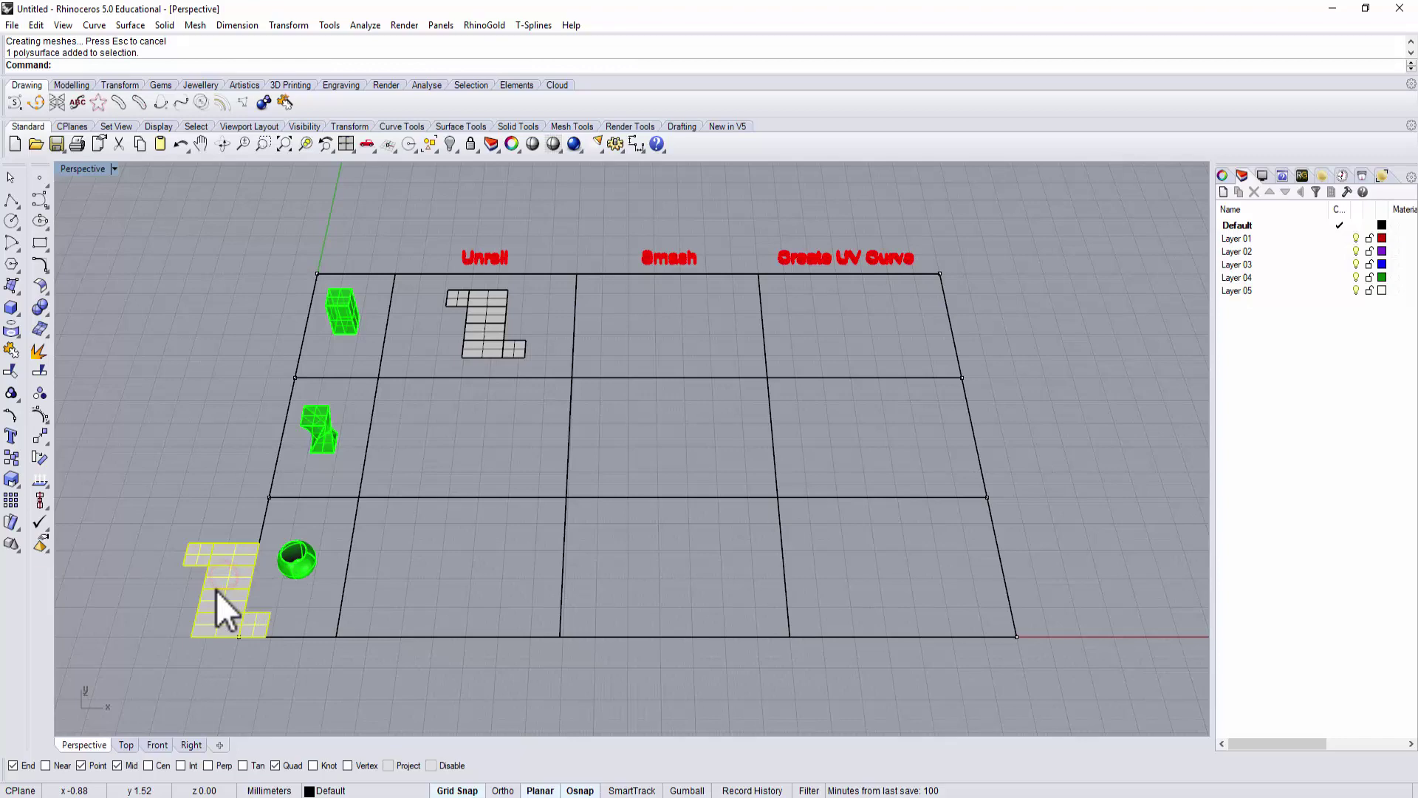
drag(216, 590, 663, 312)
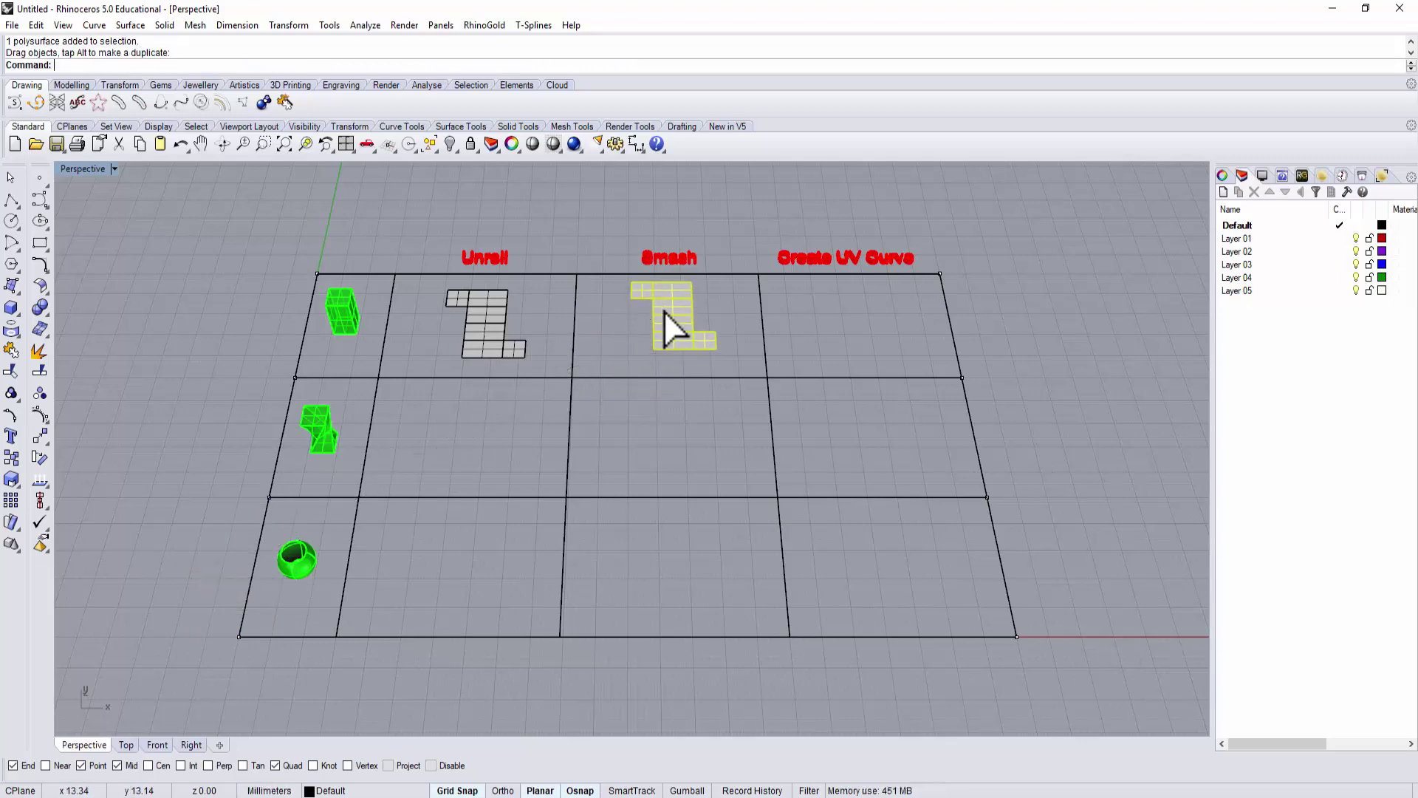
click(445, 418)
right_drag(445, 418, 417, 360)
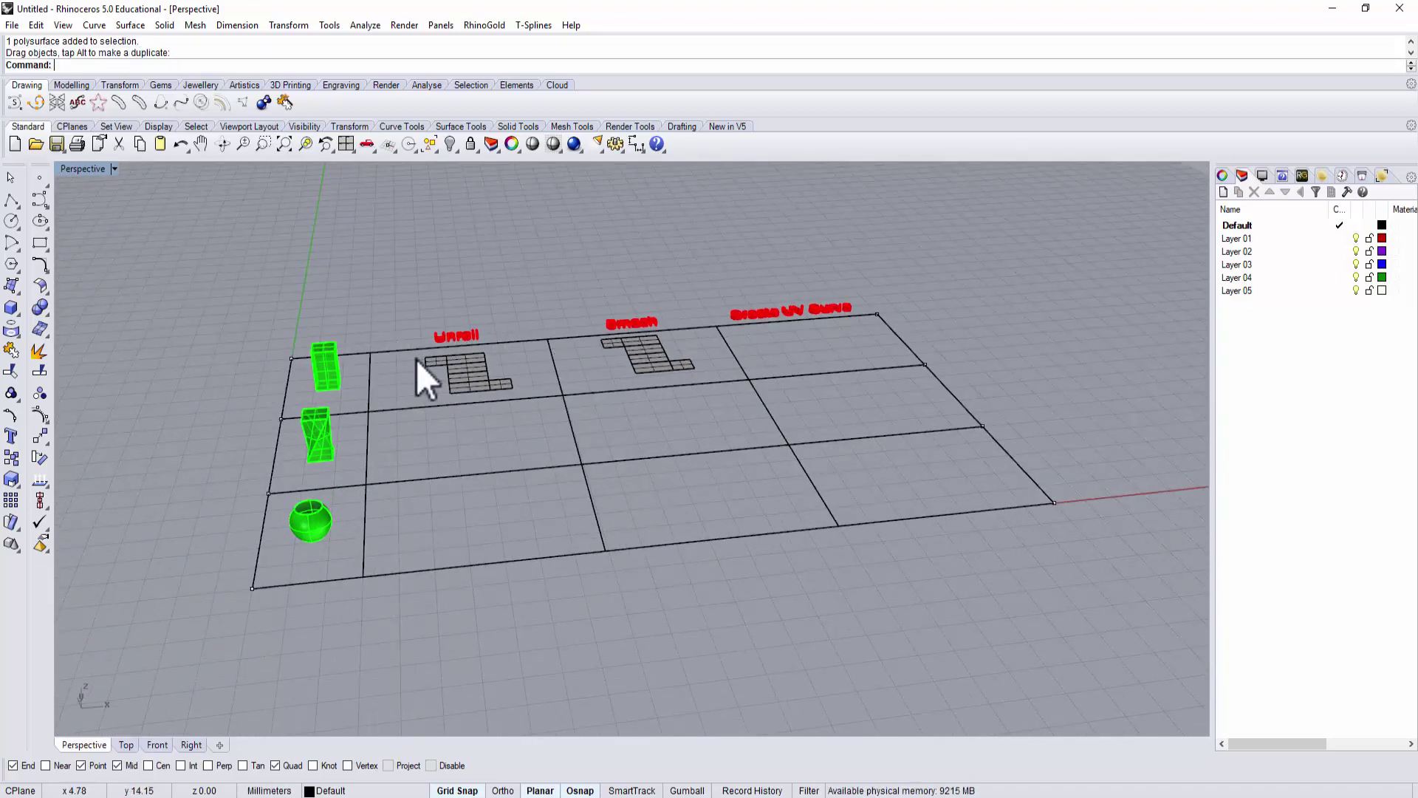
scroll(417, 360, up, 5)
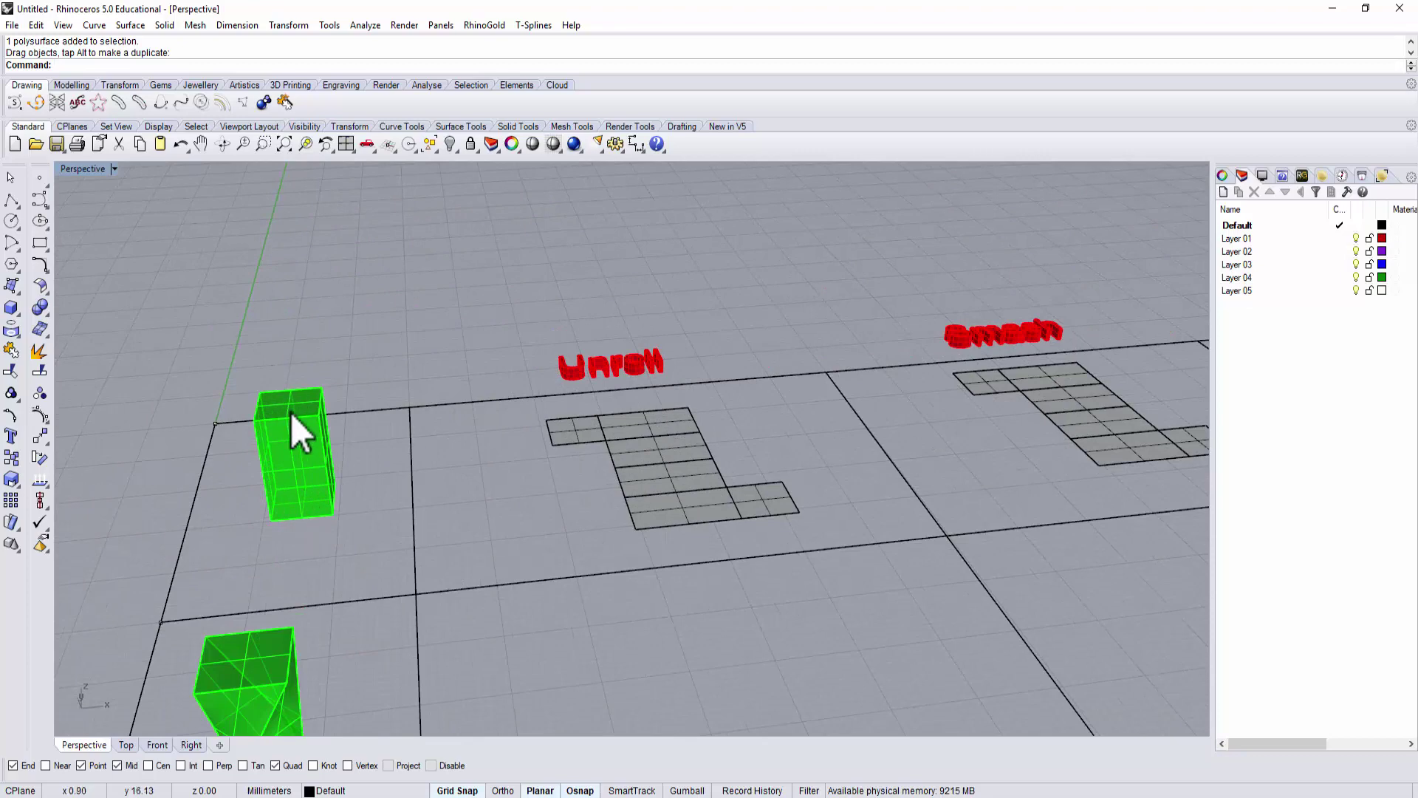
scroll(480, 481, down, 5)
right_drag(820, 481, 468, 355)
click(476, 326)
click(681, 325)
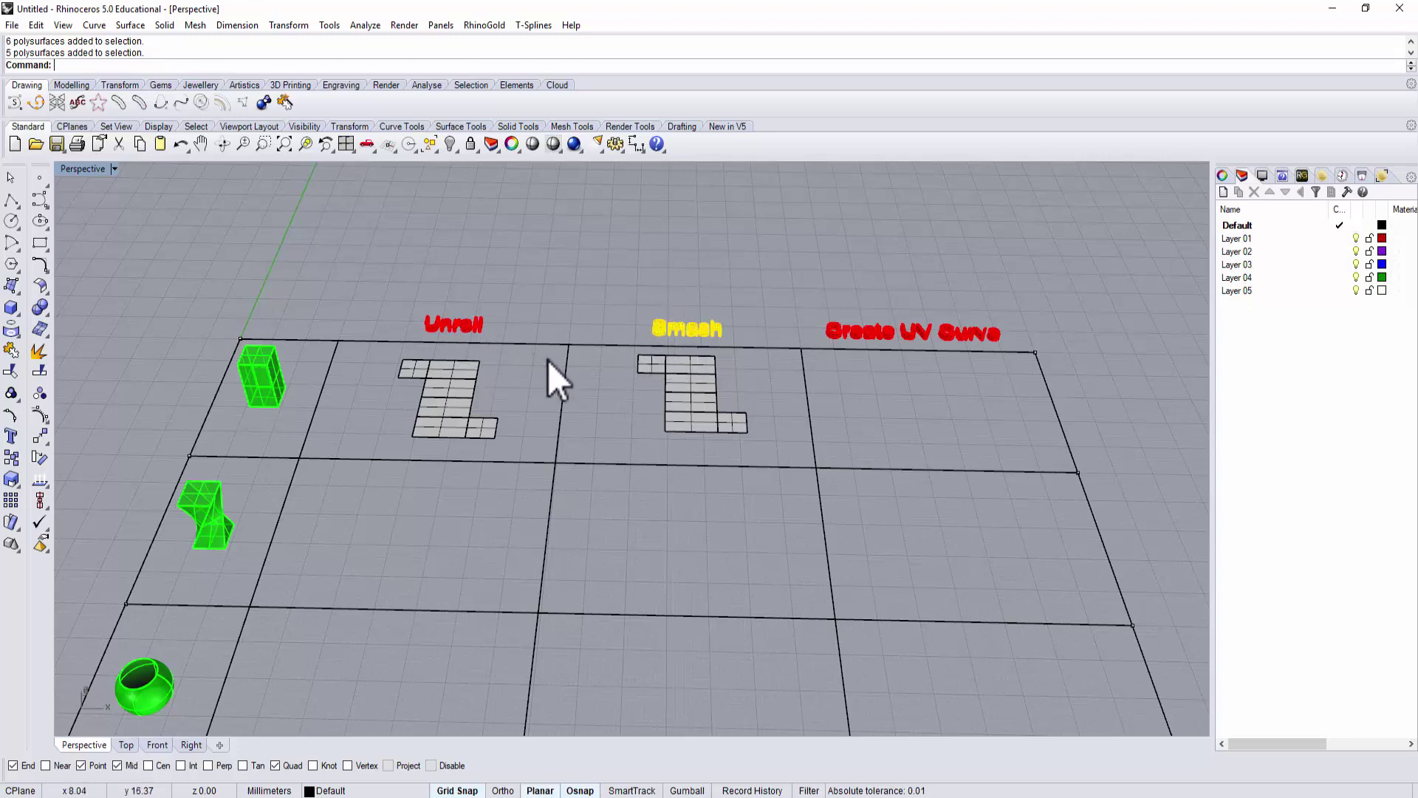
right_drag(805, 484, 337, 418)
- Unroll the twisted block with UnrollSrf into a flat net of 6 surfaces
key(Return)
scroll(317, 410, up, 3)
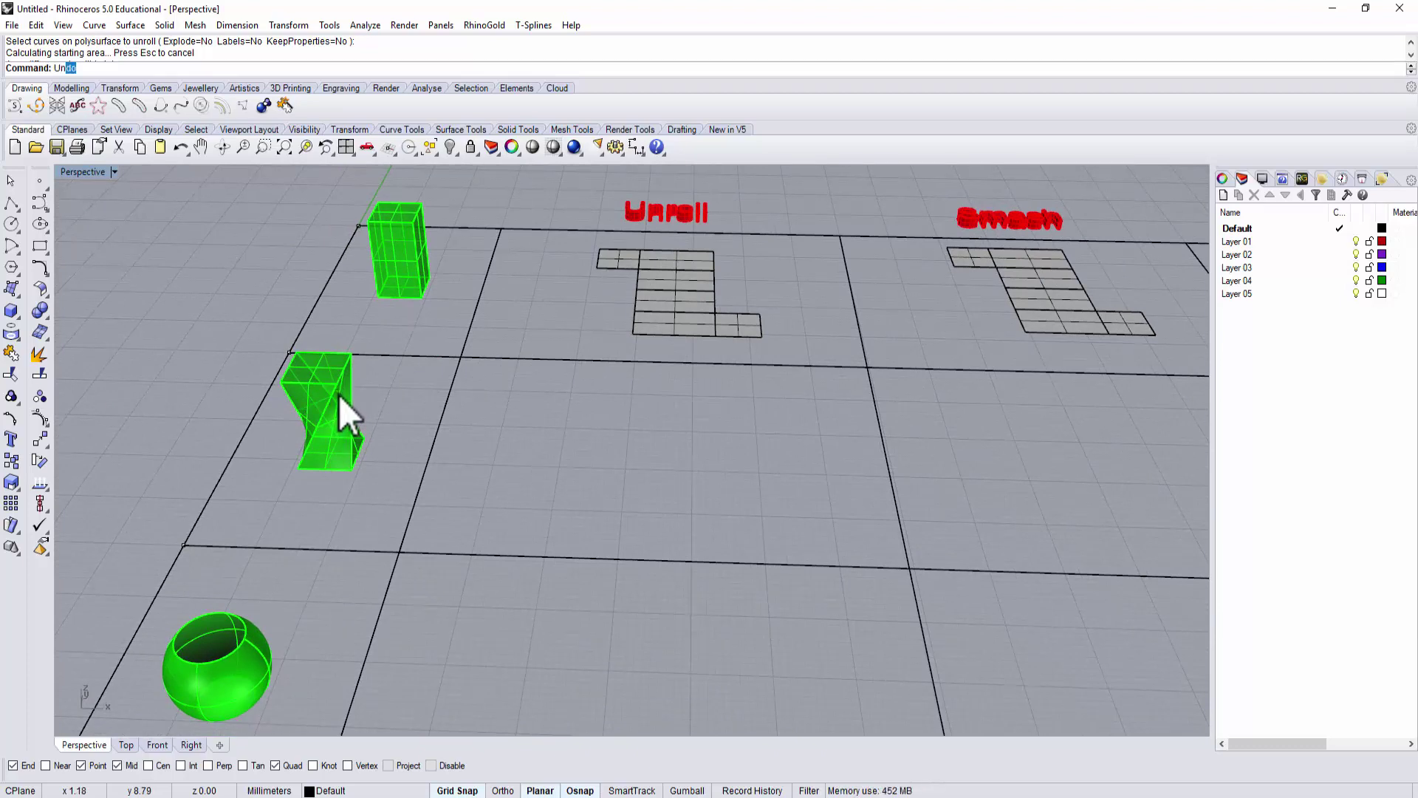
text(rollSrf)
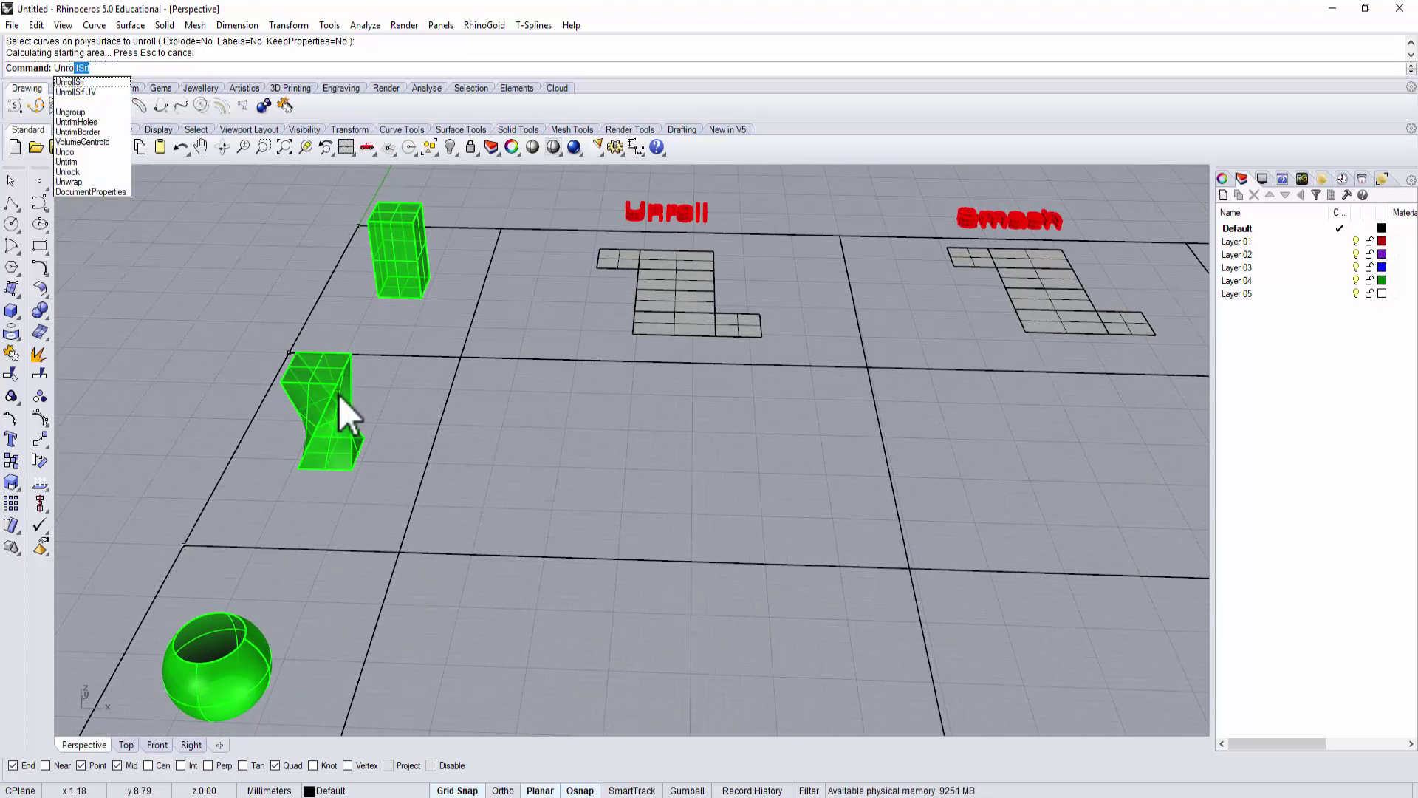
key(Return)
click(339, 396)
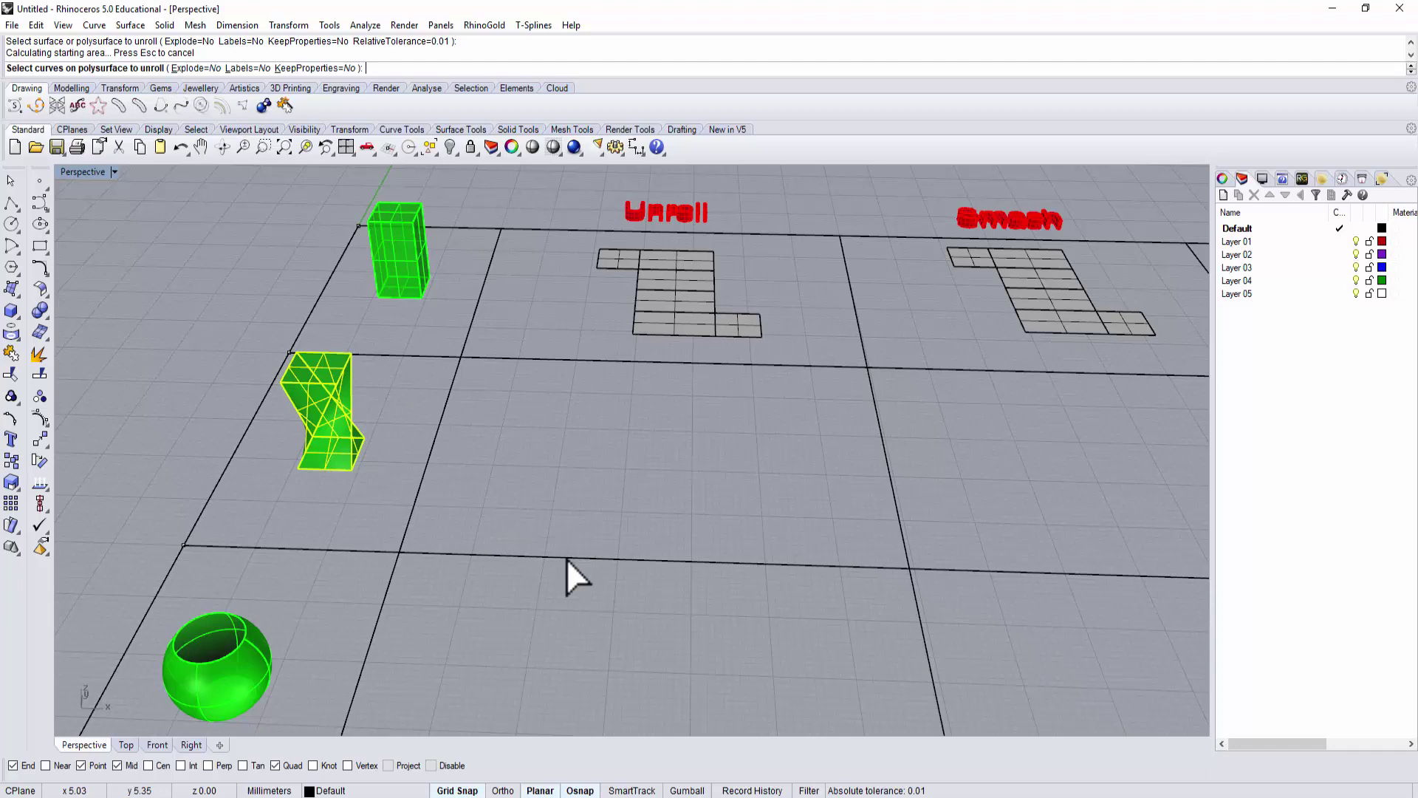
key(Return)
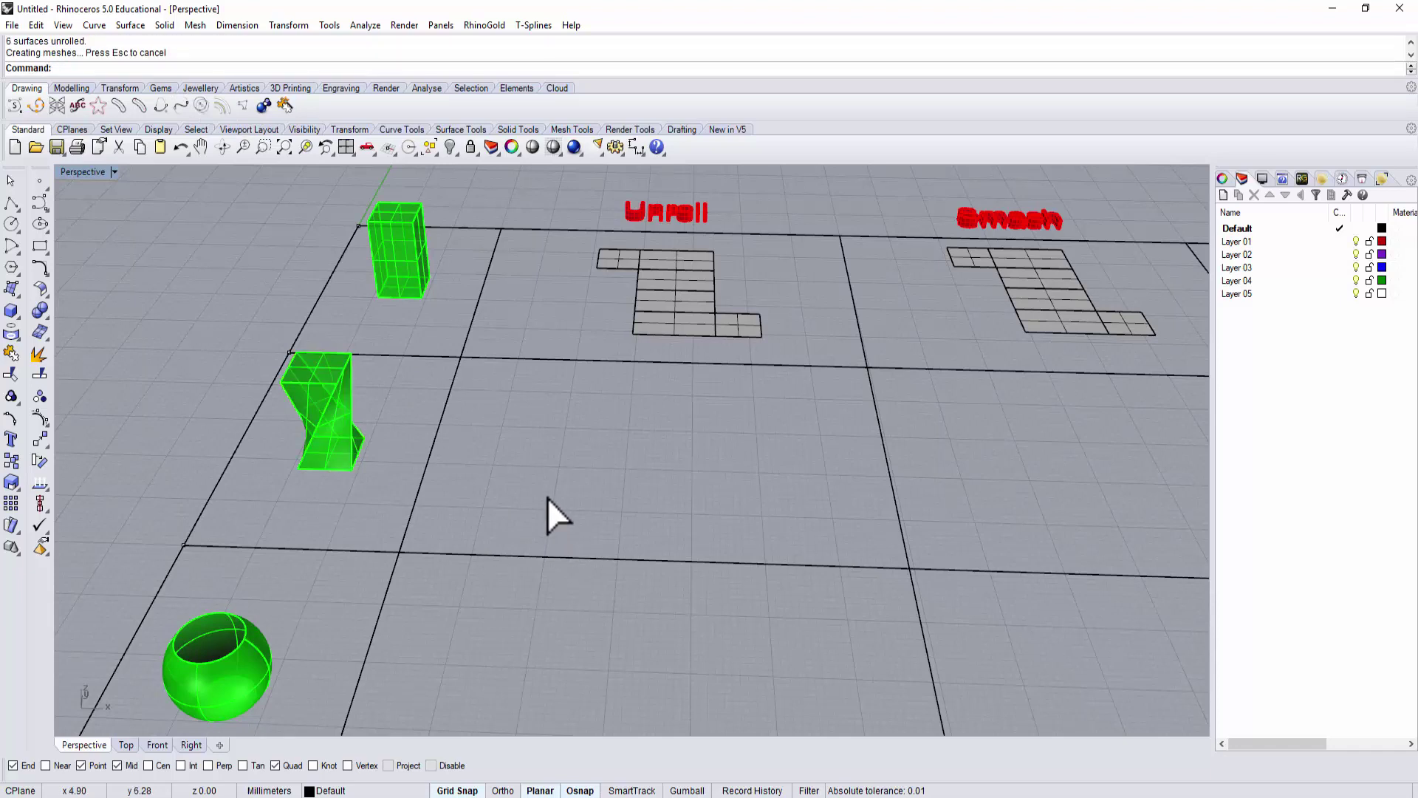
- Zoom out and enlarge the command history to read the 2.65% larger unrolled area report
right_drag(498, 543, 386, 490)
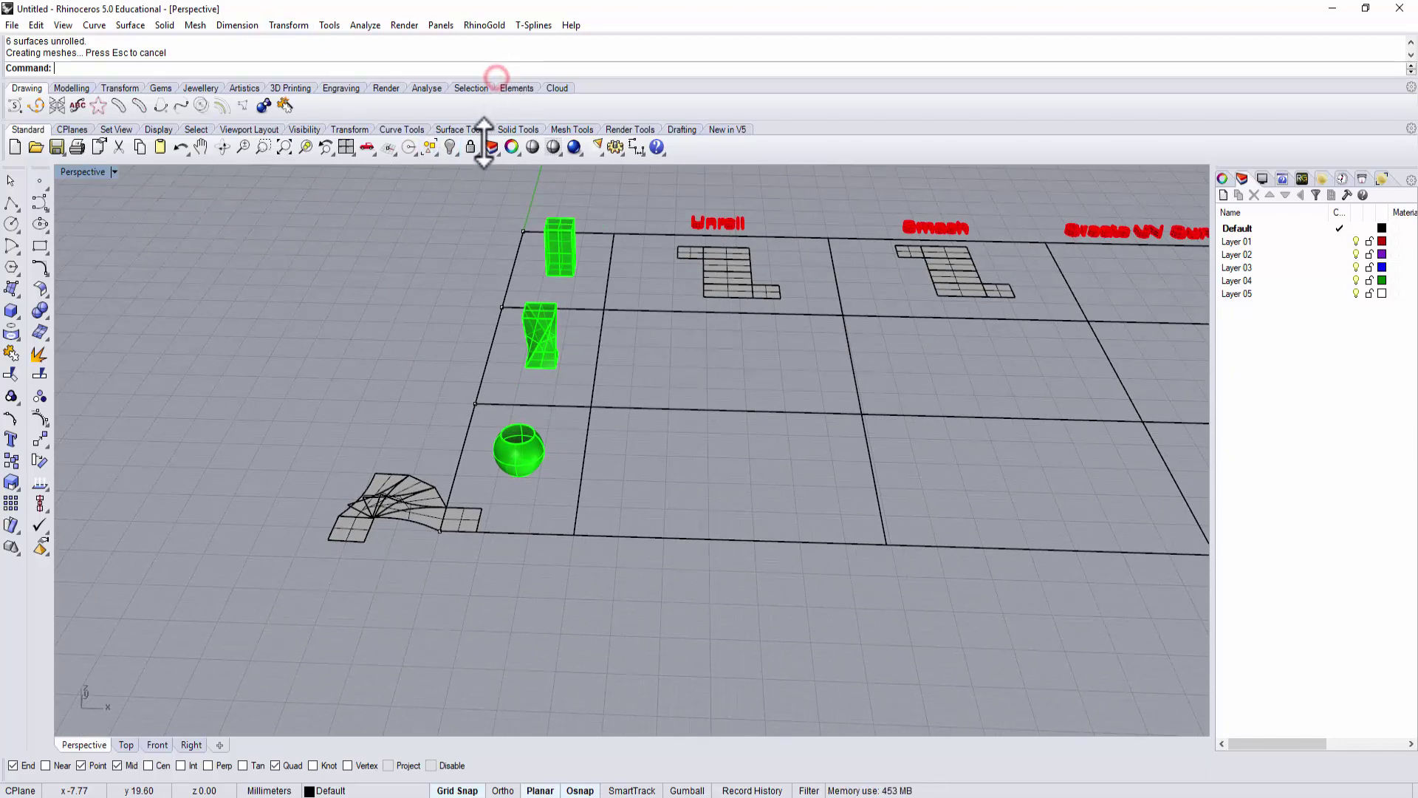
drag(477, 188, 476, 188)
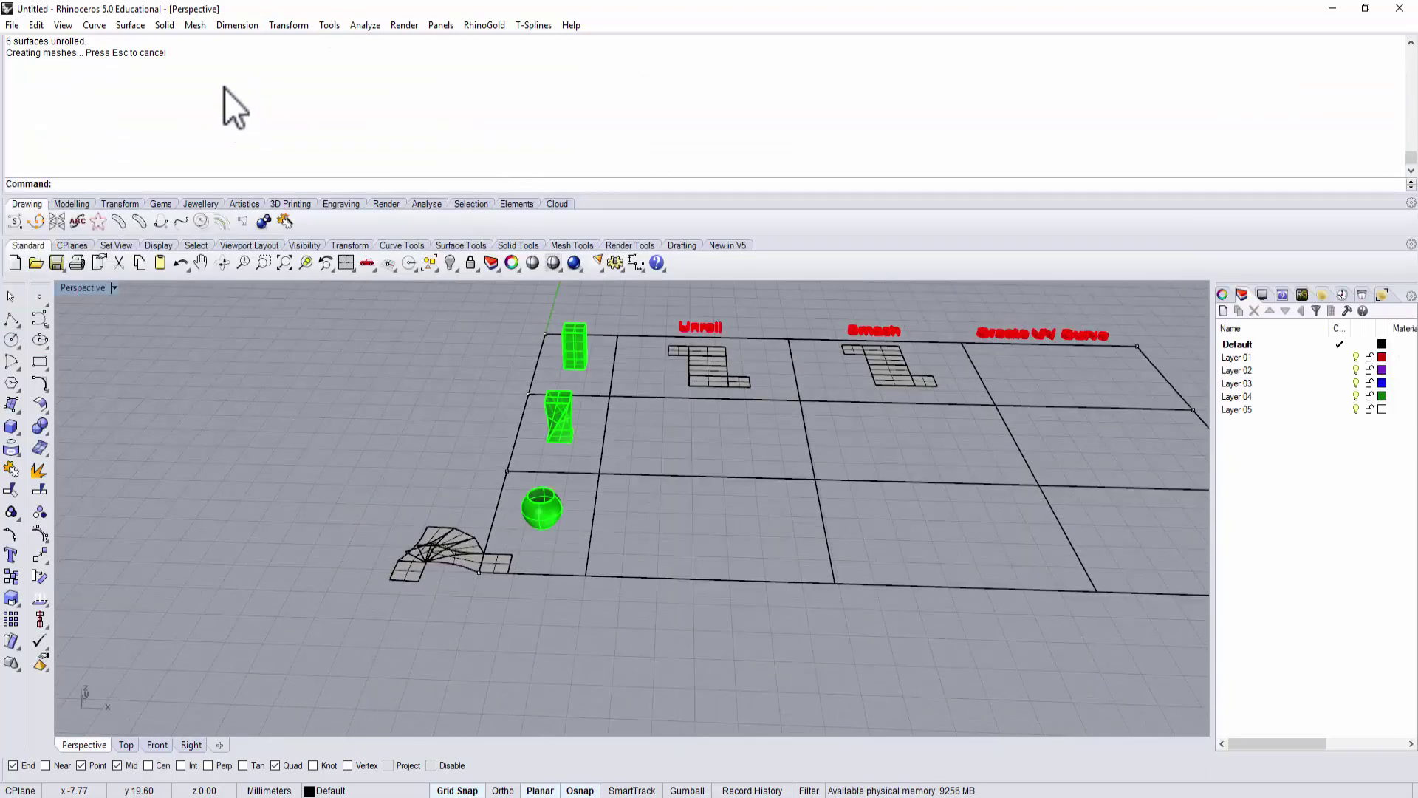
scroll(186, 99, up, 3)
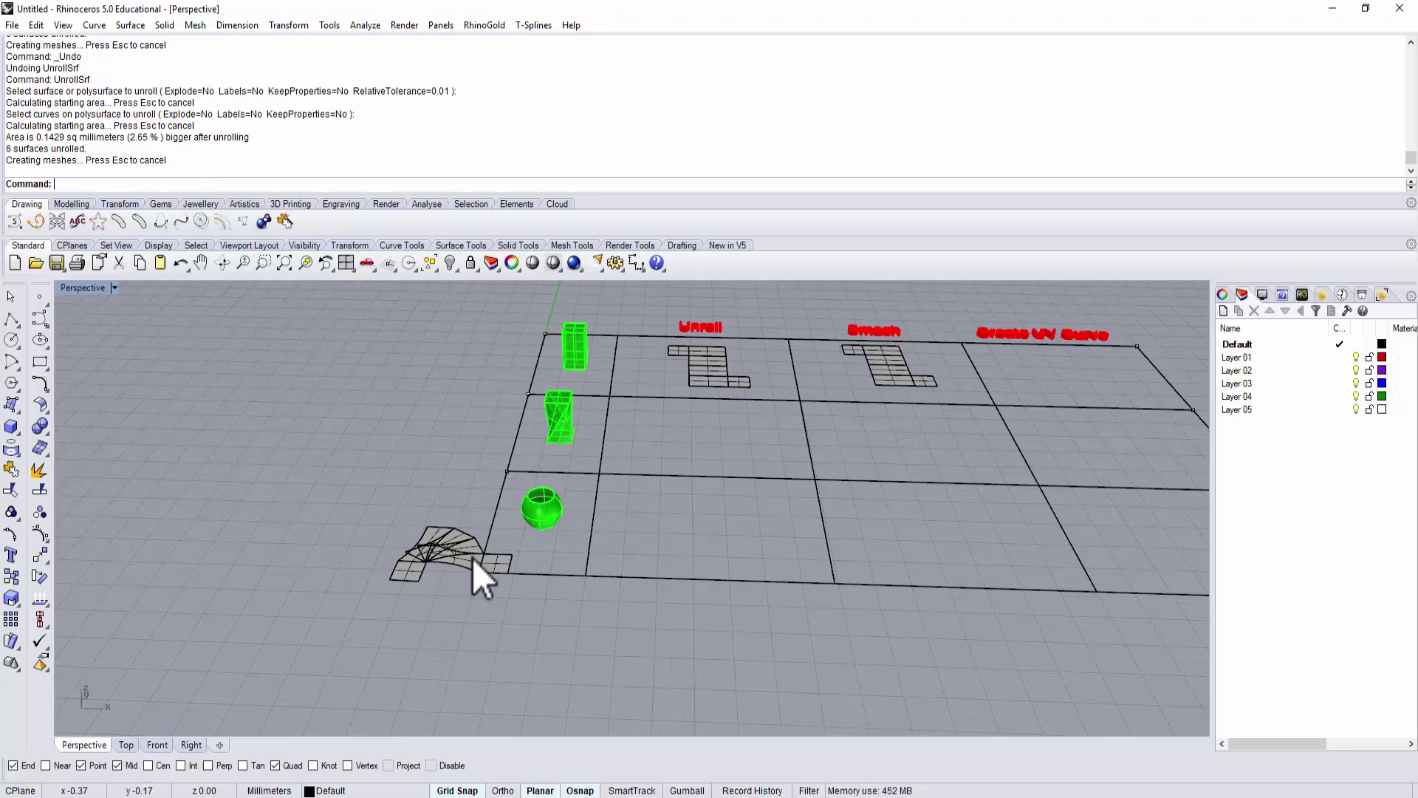
- Move the twisted block's unrolled net into its row's Unroll cell
shift+right_drag(476, 561, 374, 609)
scroll(361, 553, up, 5)
scroll(378, 579, down, 4)
click(370, 605)
drag(388, 591, 690, 376)
shift+right_drag(690, 377, 583, 402)
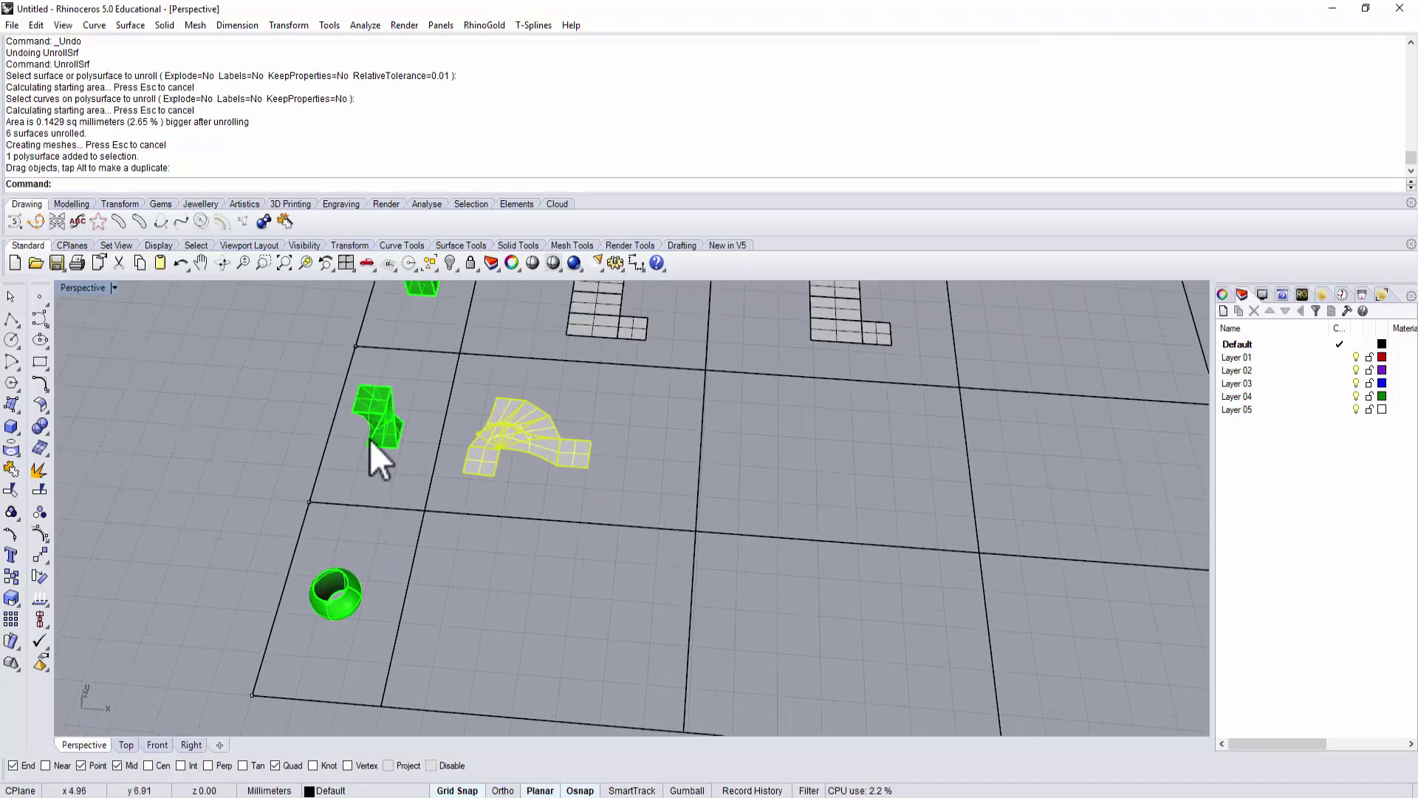
- Explode the net into 6 surfaces and drag several fan faces apart
click(38, 476)
click(581, 458)
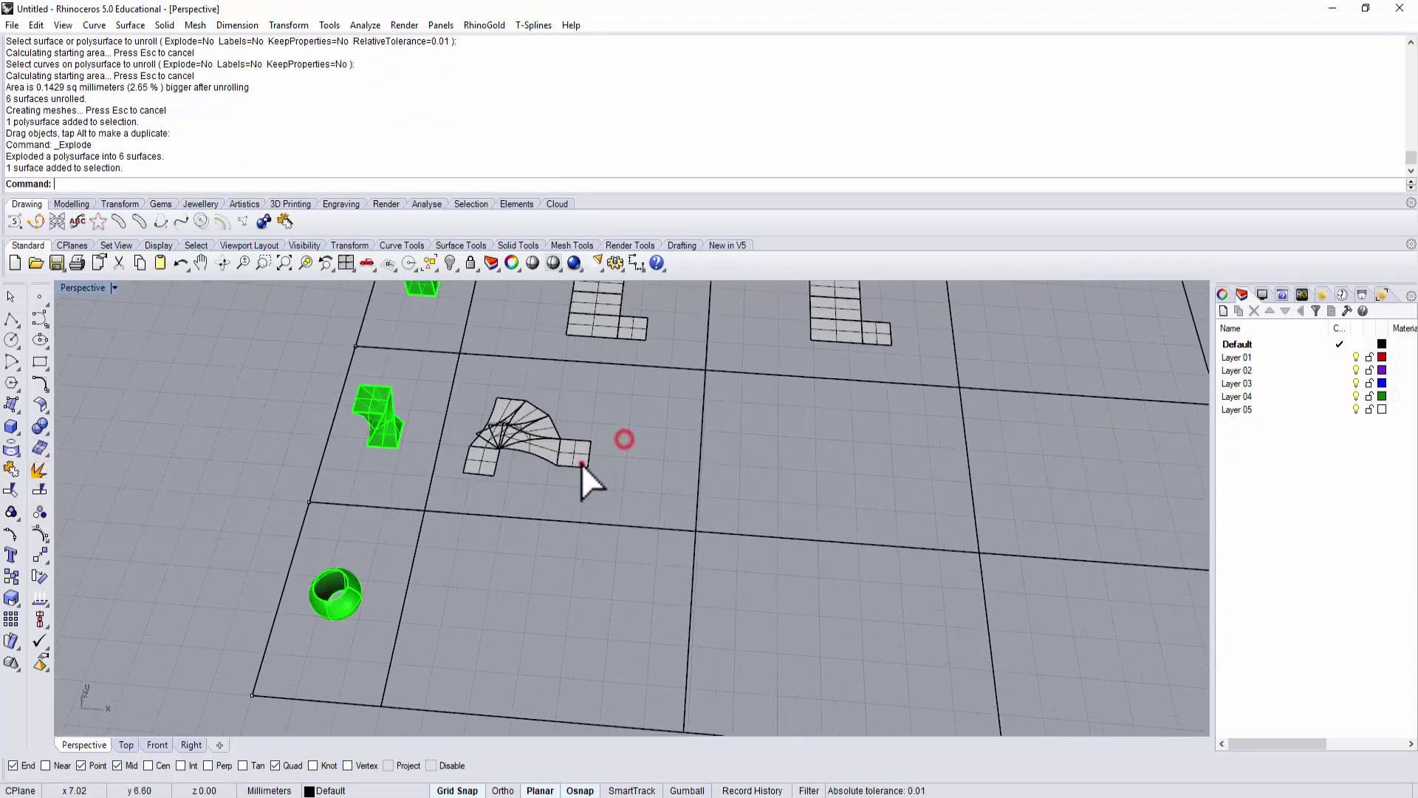
drag(580, 461, 601, 388)
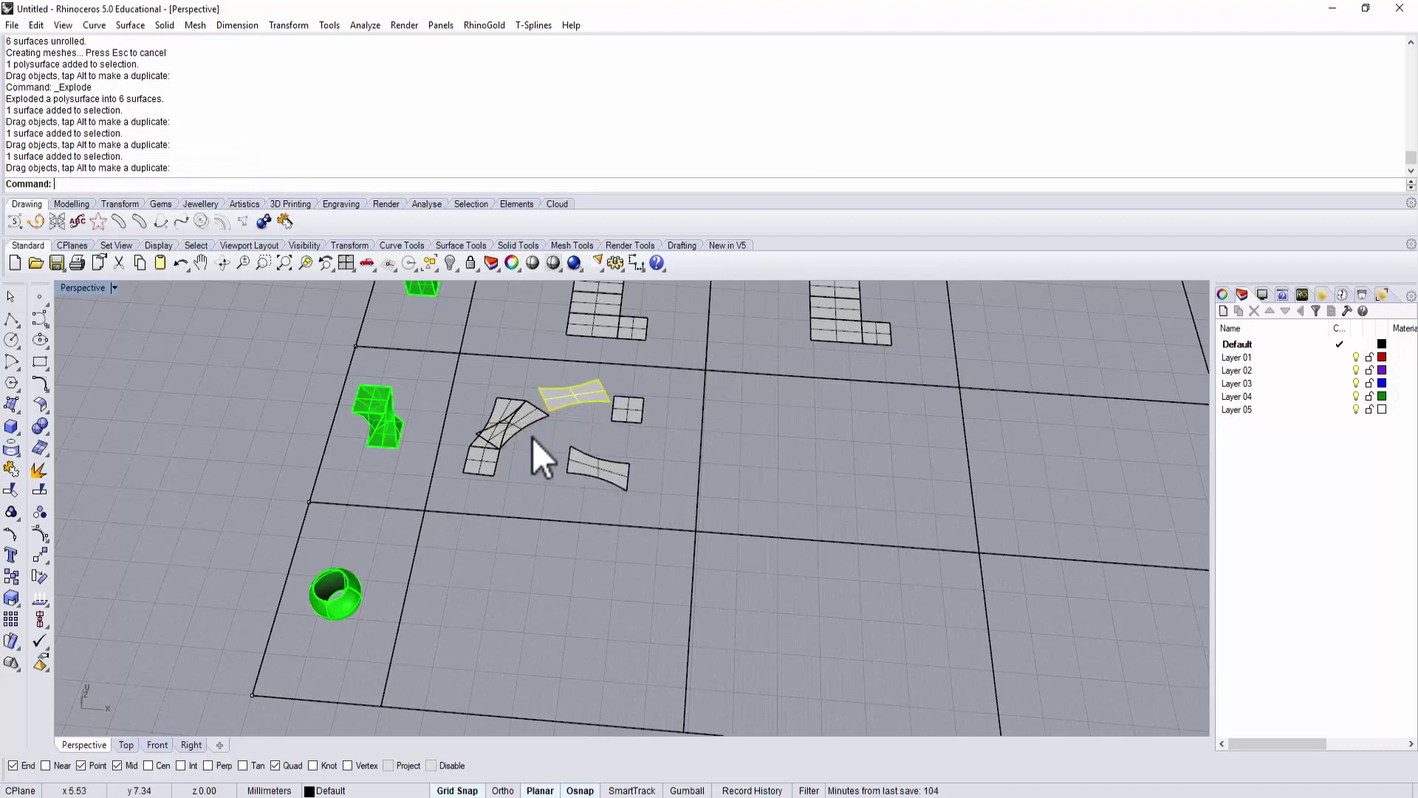
click(526, 419)
drag(526, 419, 557, 490)
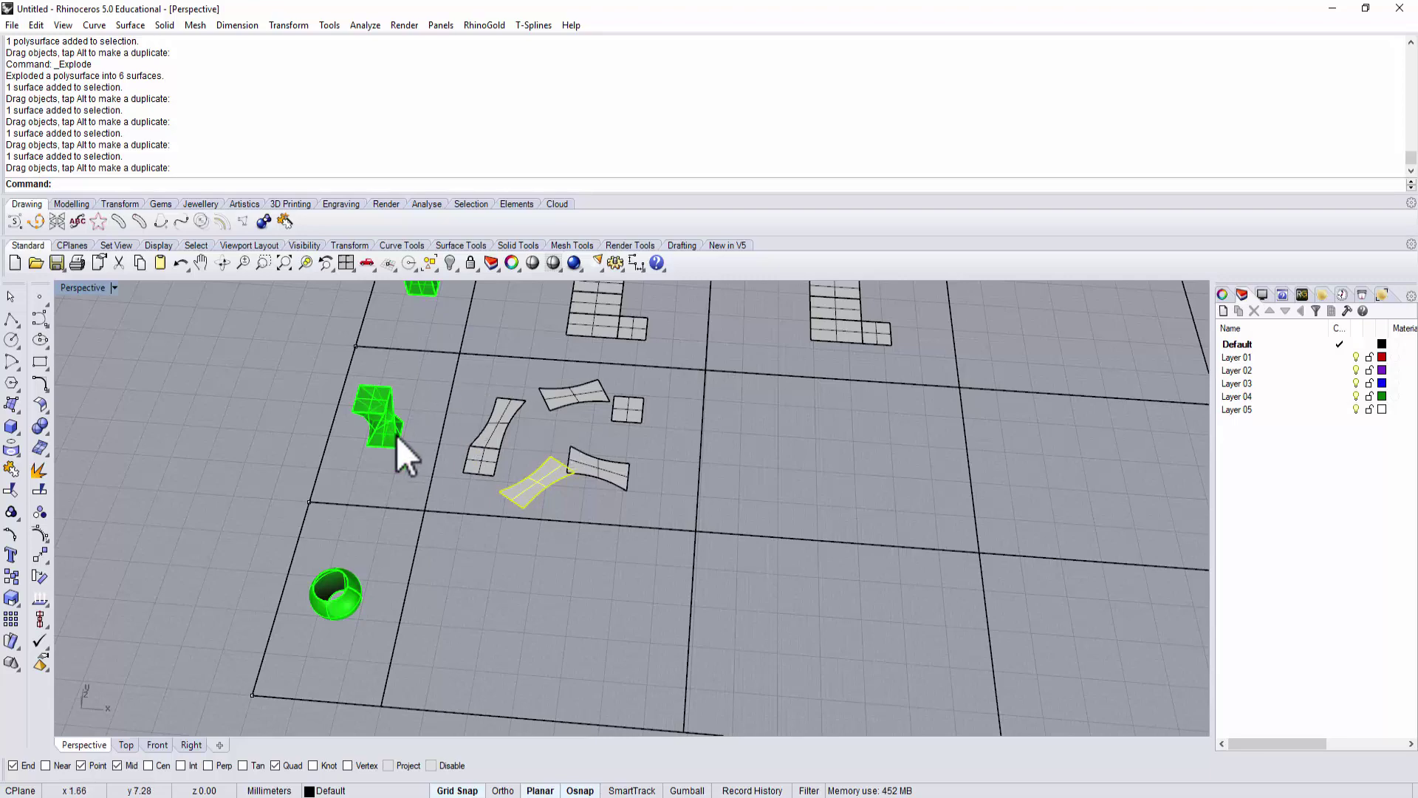
right_drag(397, 436, 412, 369)
scroll(378, 437, up, 3)
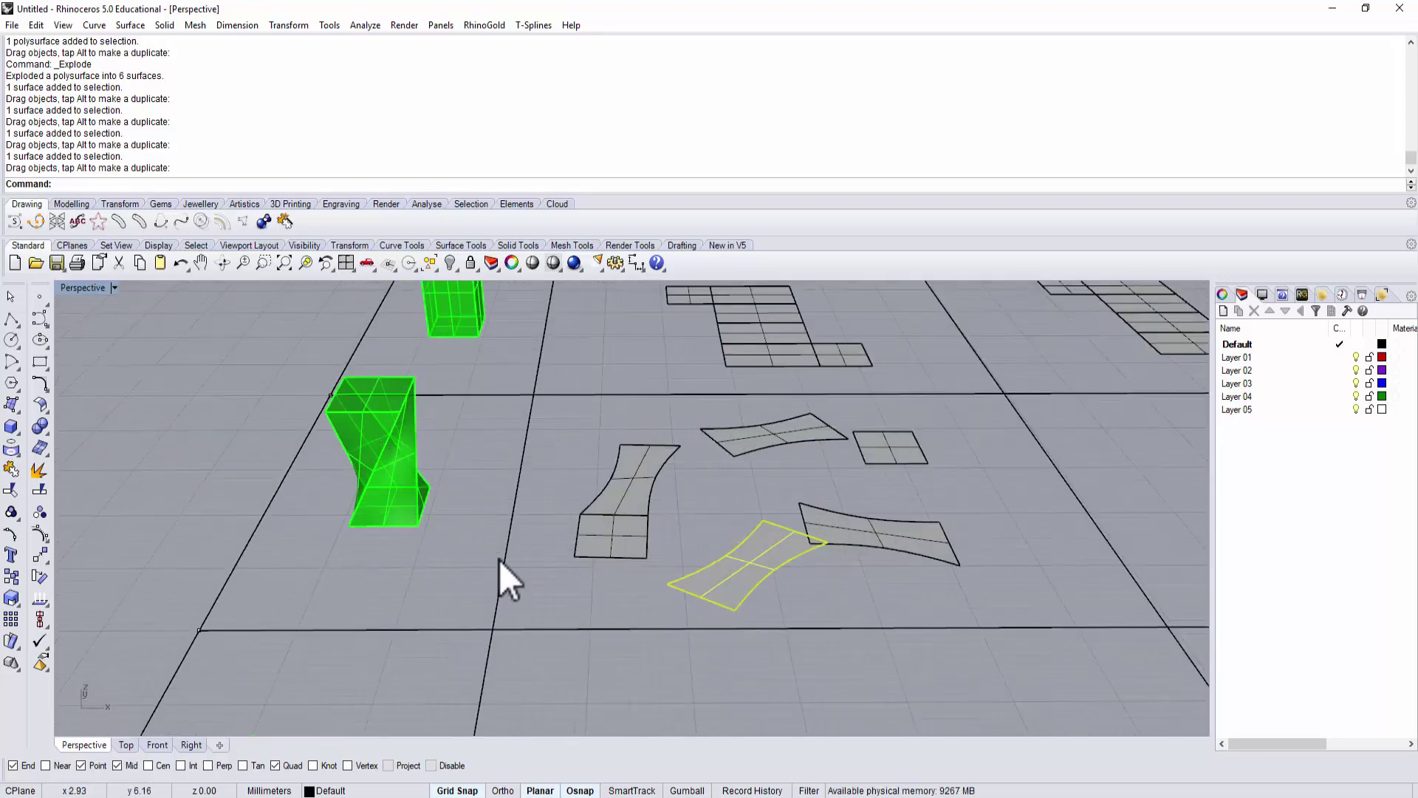
scroll(523, 497, down, 3)
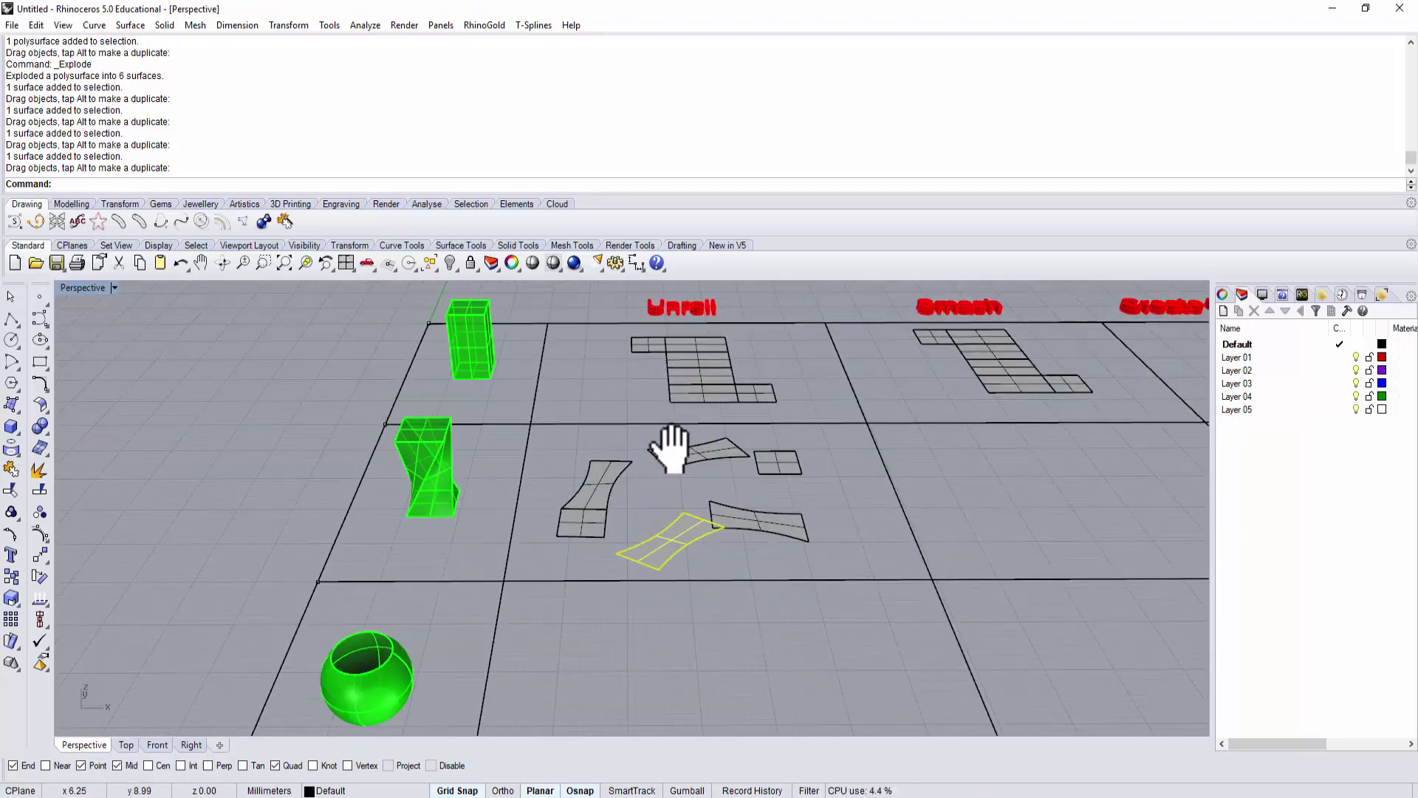
- Smash the twisted block with default direction and no curves into one flat fan piece
shift+right_drag(670, 447, 466, 486)
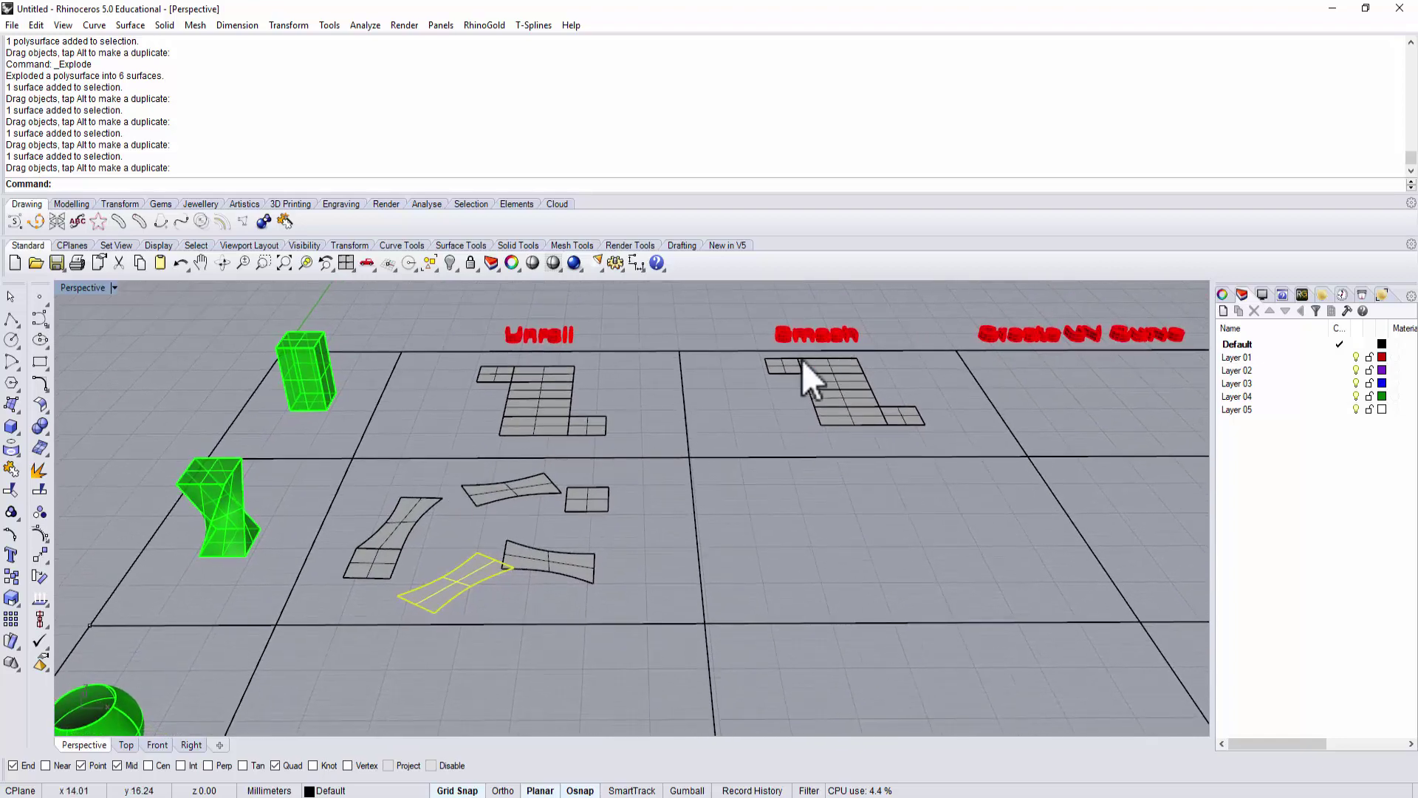
text(Smash)
key(Return)
key(Return)
key(Return)
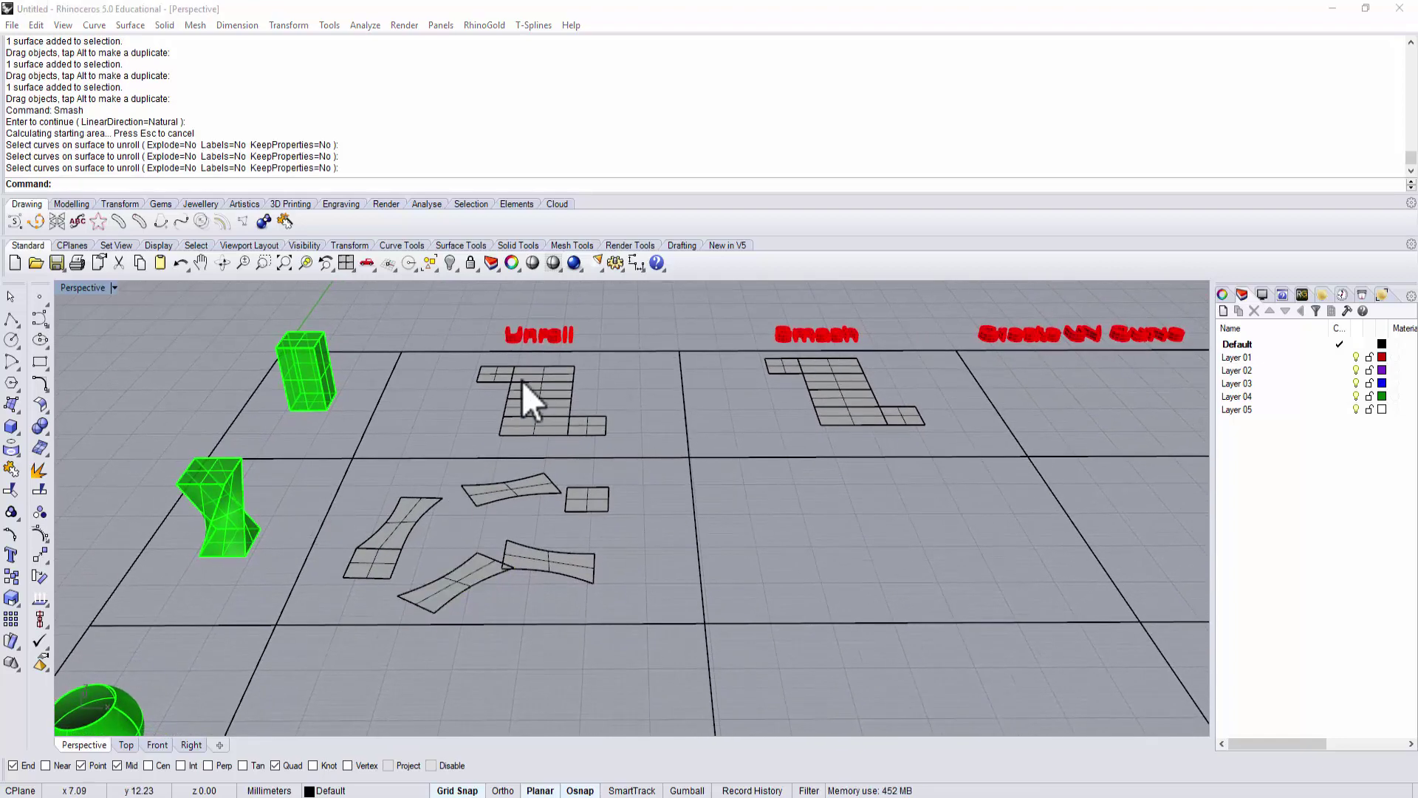
click(223, 189)
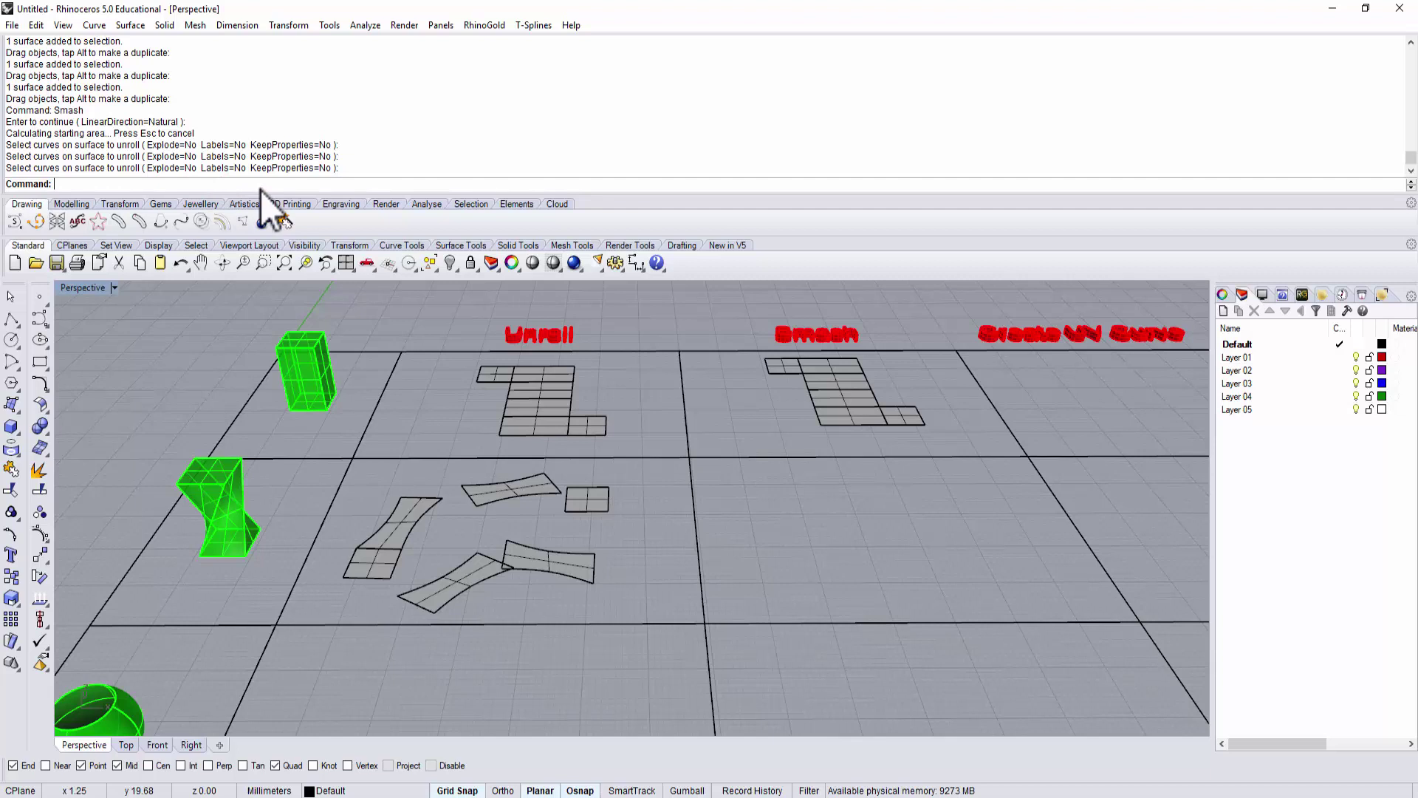
text(Smash)
key(Return)
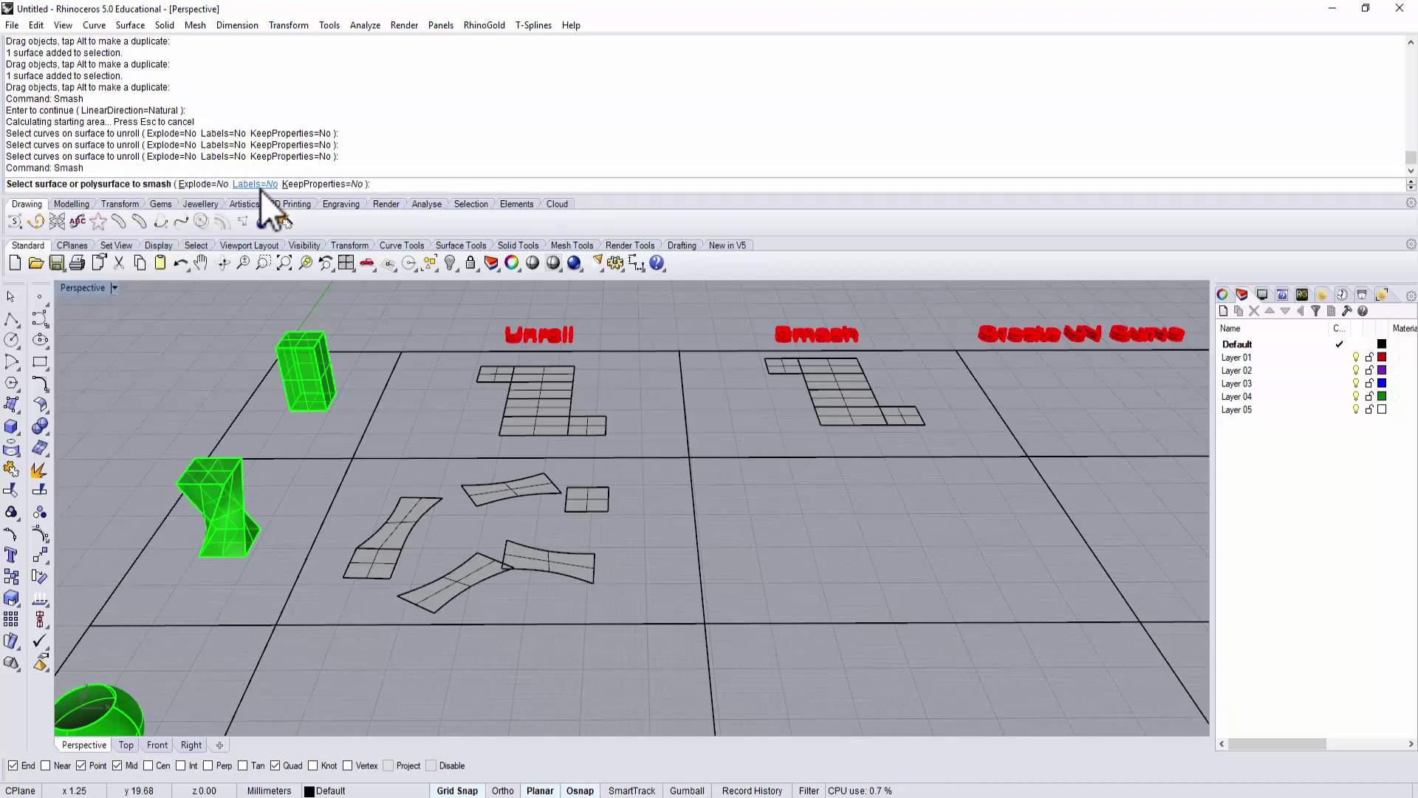
click(221, 496)
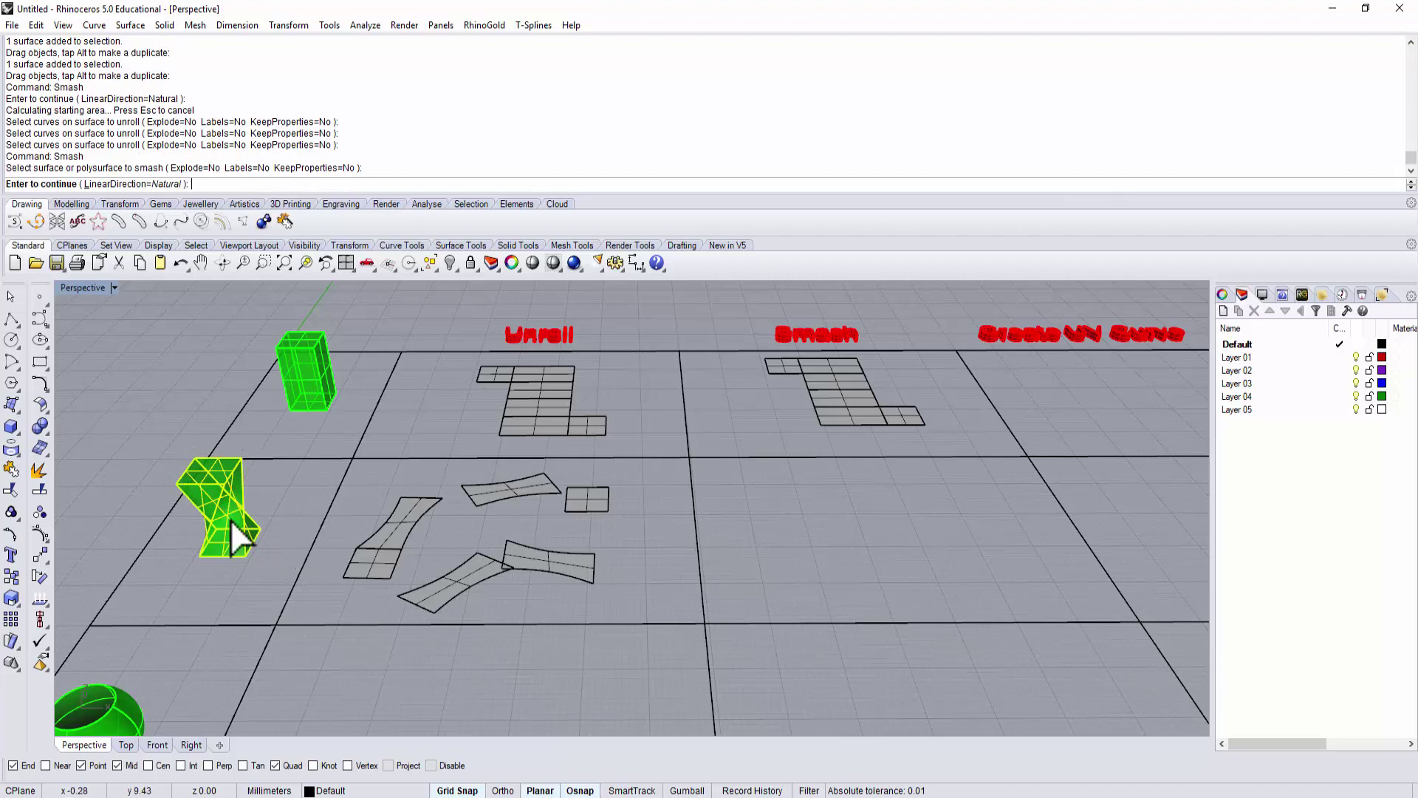
key(Return)
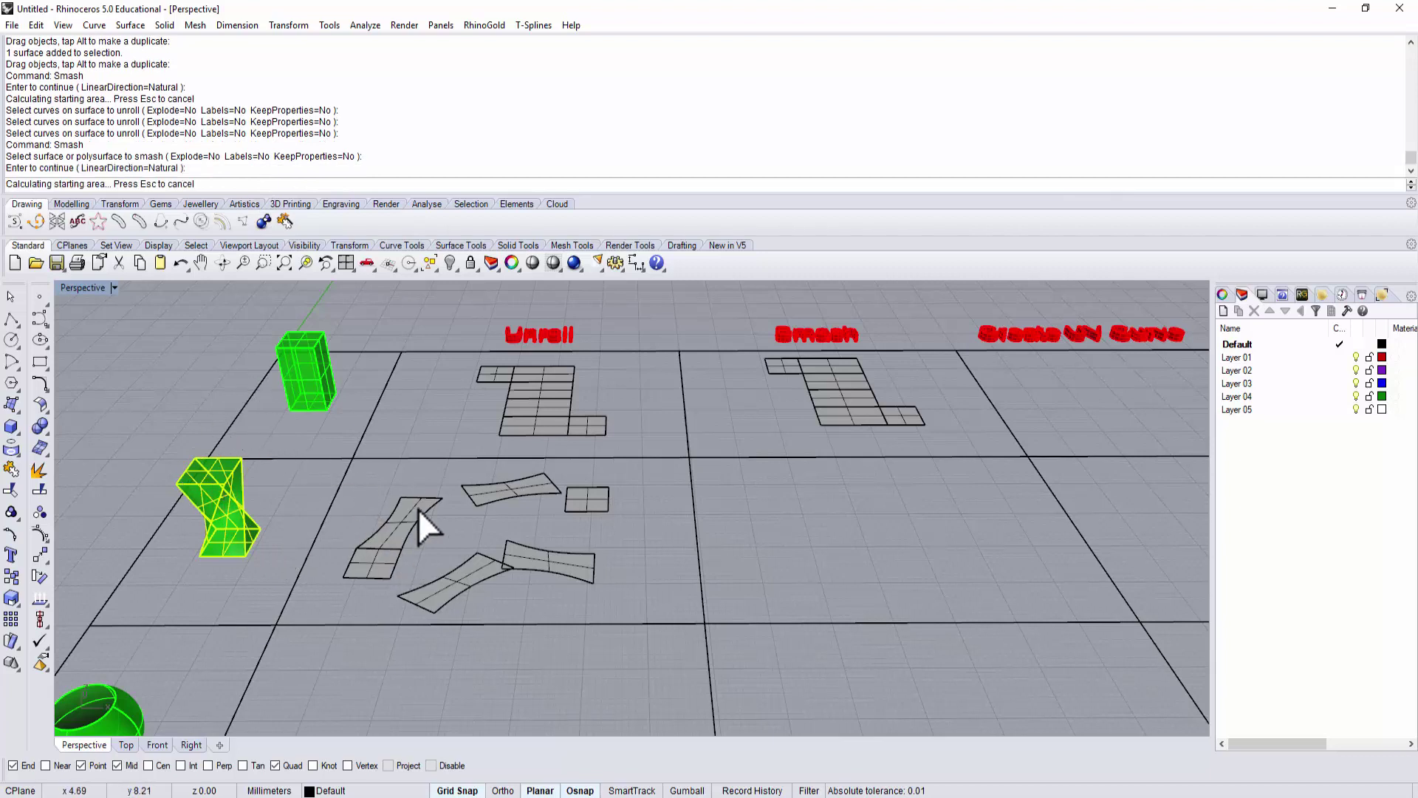
key(Return)
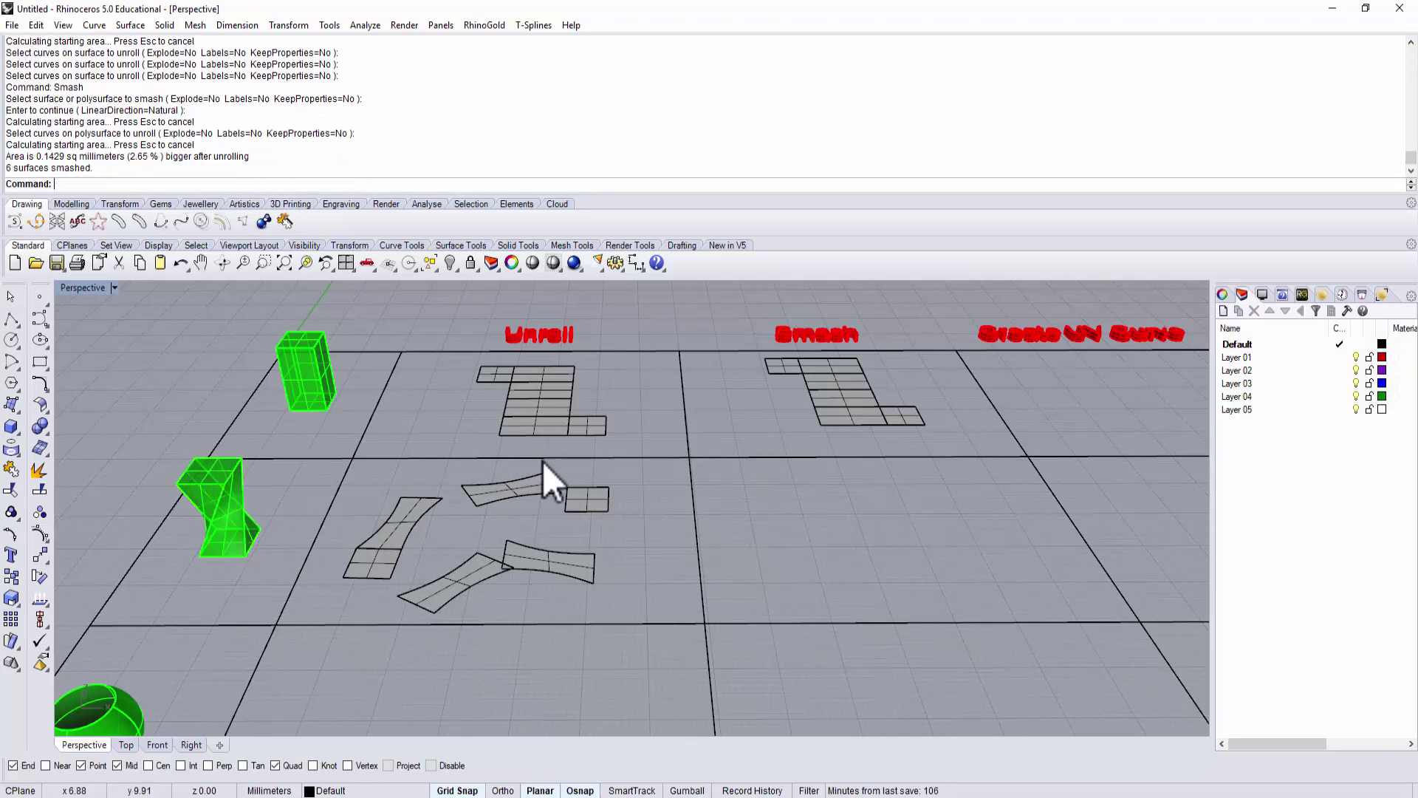
- Move the fan piece into the Smash column's middle cell, then orbit toward the sphere
scroll(291, 512, down, 3)
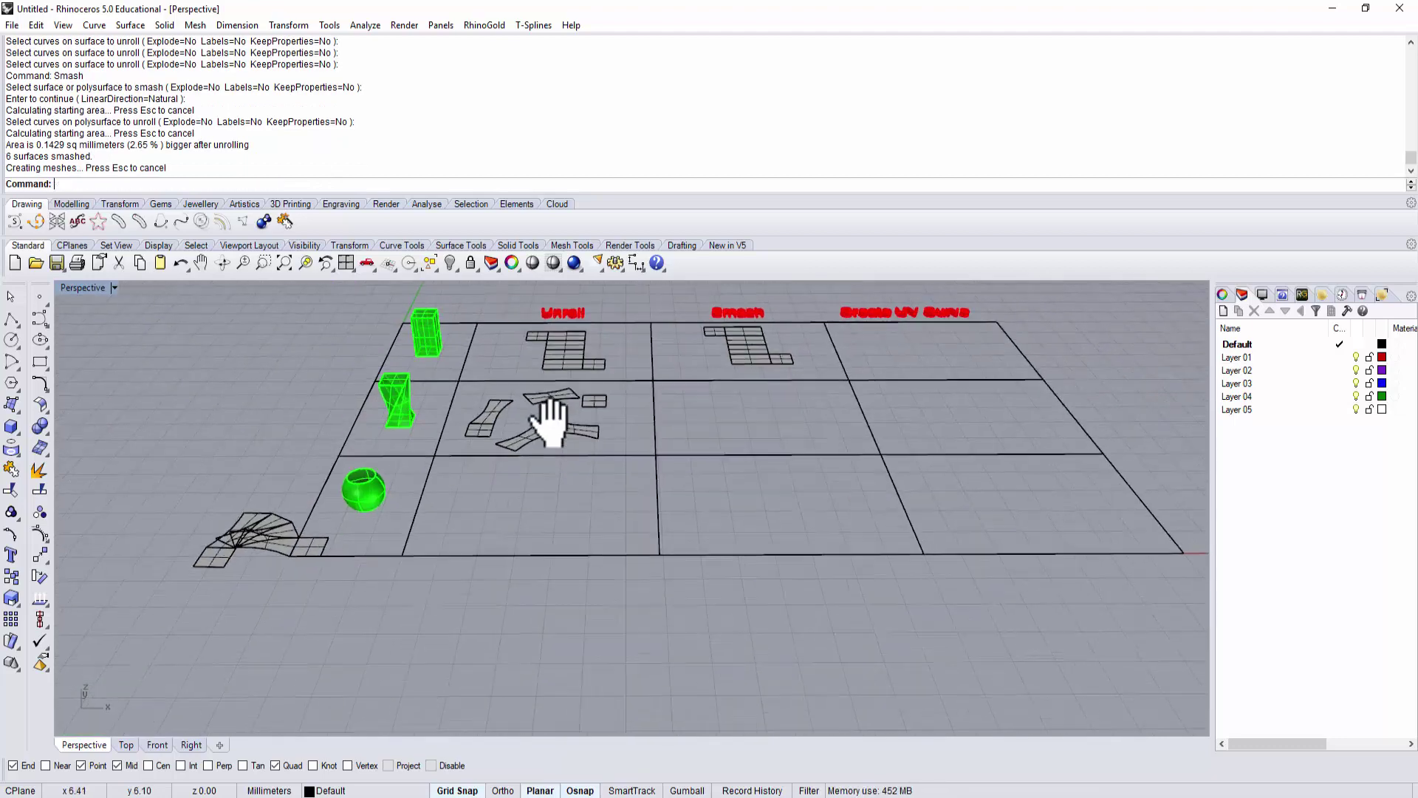
click(279, 517)
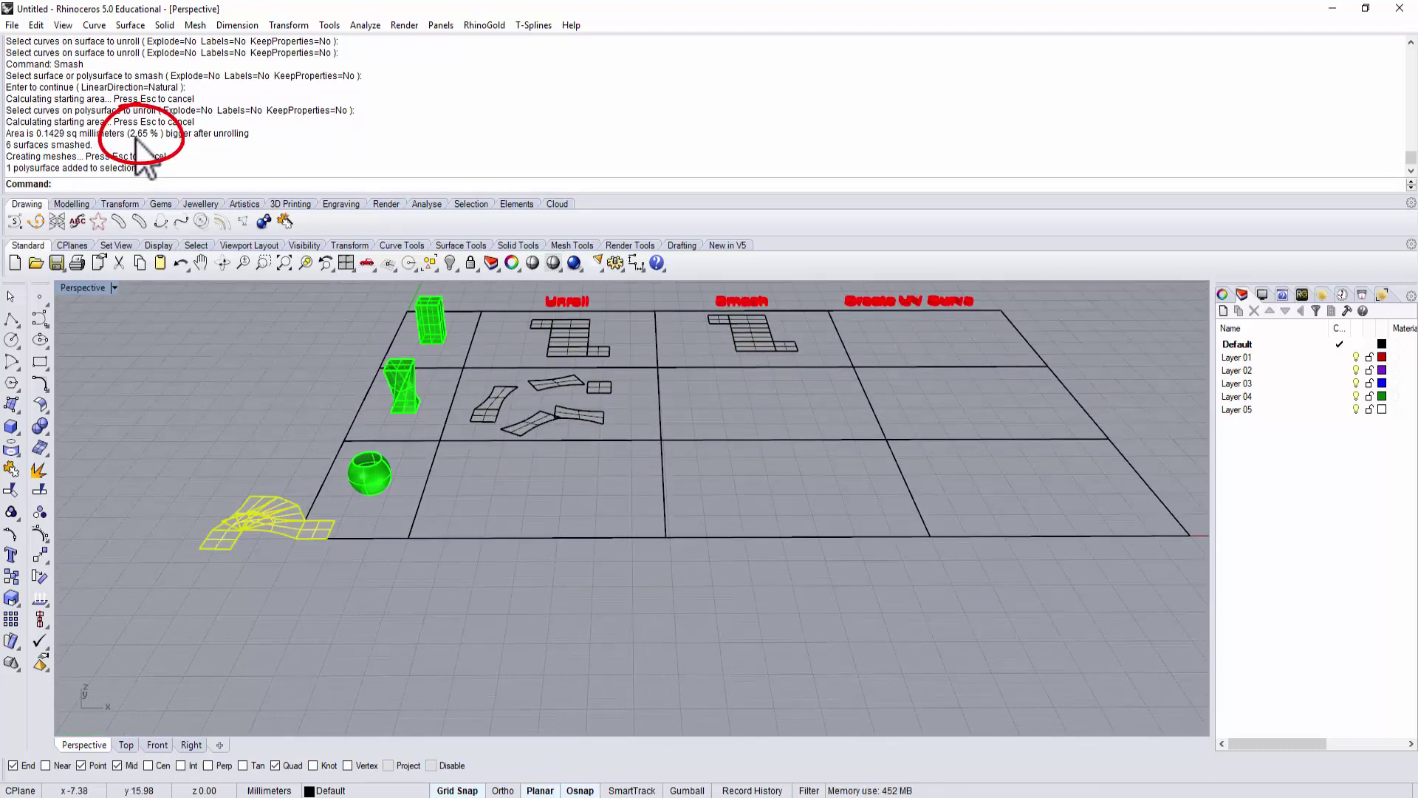
scroll(650, 362, down, 2)
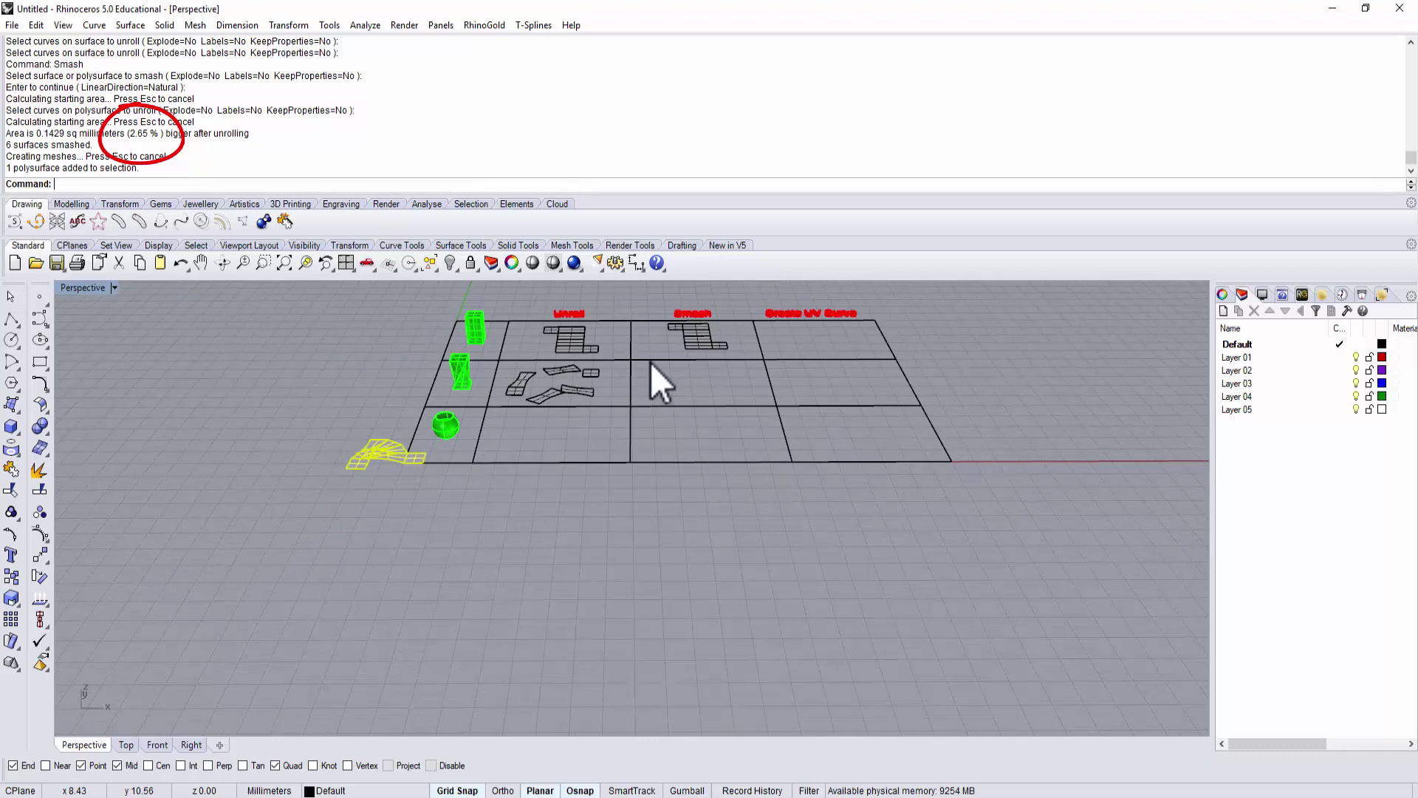
shift+right_drag(650, 362, 387, 547)
drag(177, 609, 510, 523)
scroll(314, 561, up, 5)
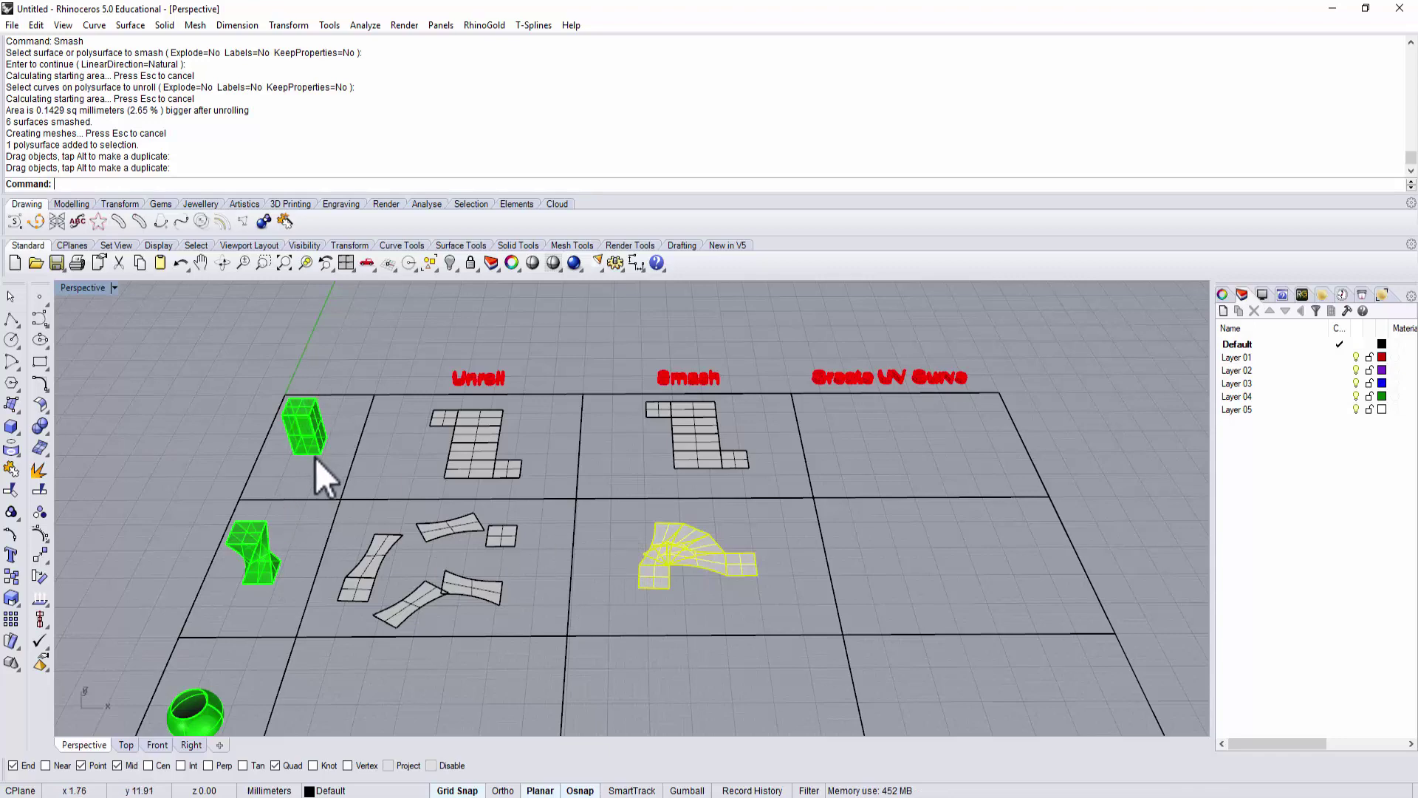
mouse_move(316, 458)
right_down()
mouse_move(340, 443)
mouse_move(316, 455)
right_up()
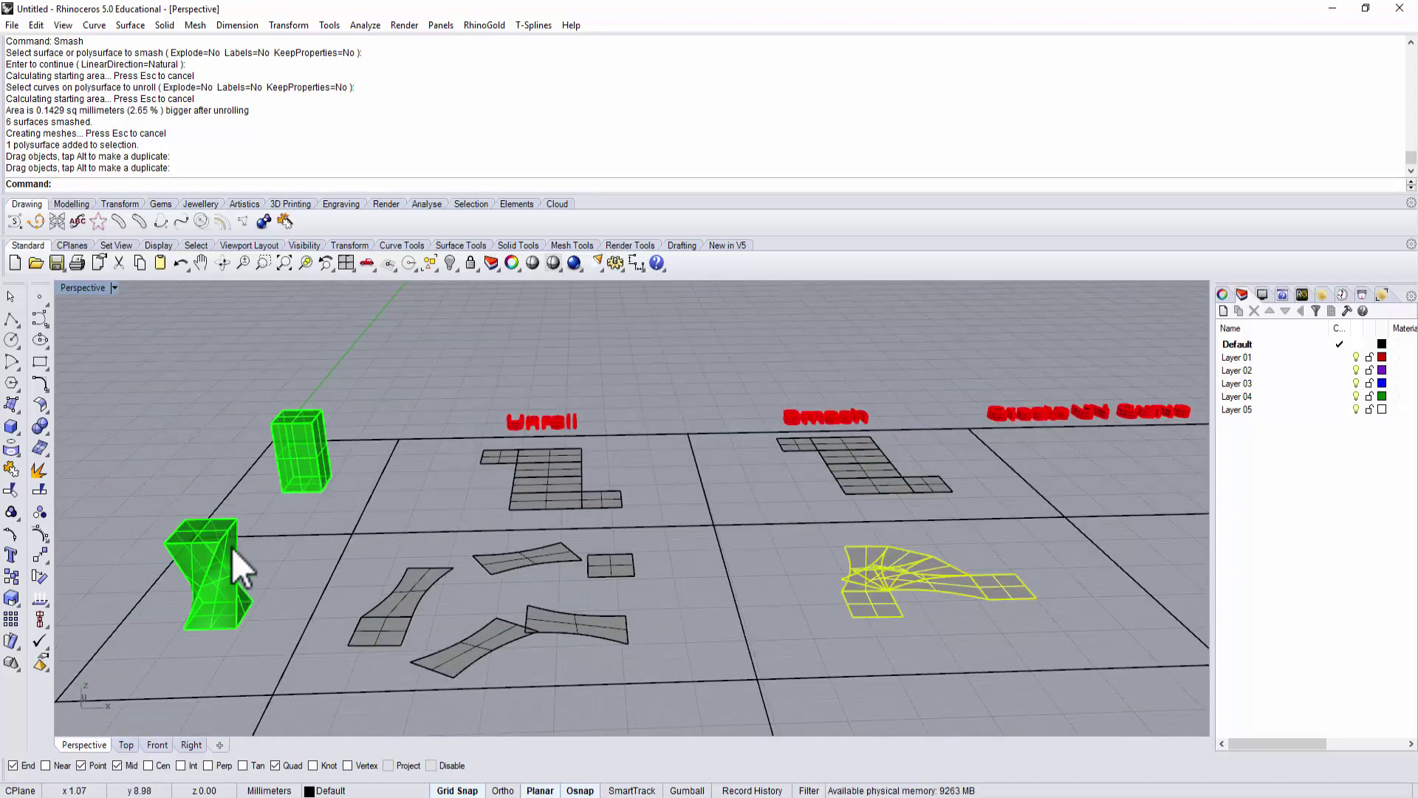
right_drag(232, 548, 246, 591)
right_drag(240, 539, 340, 452)
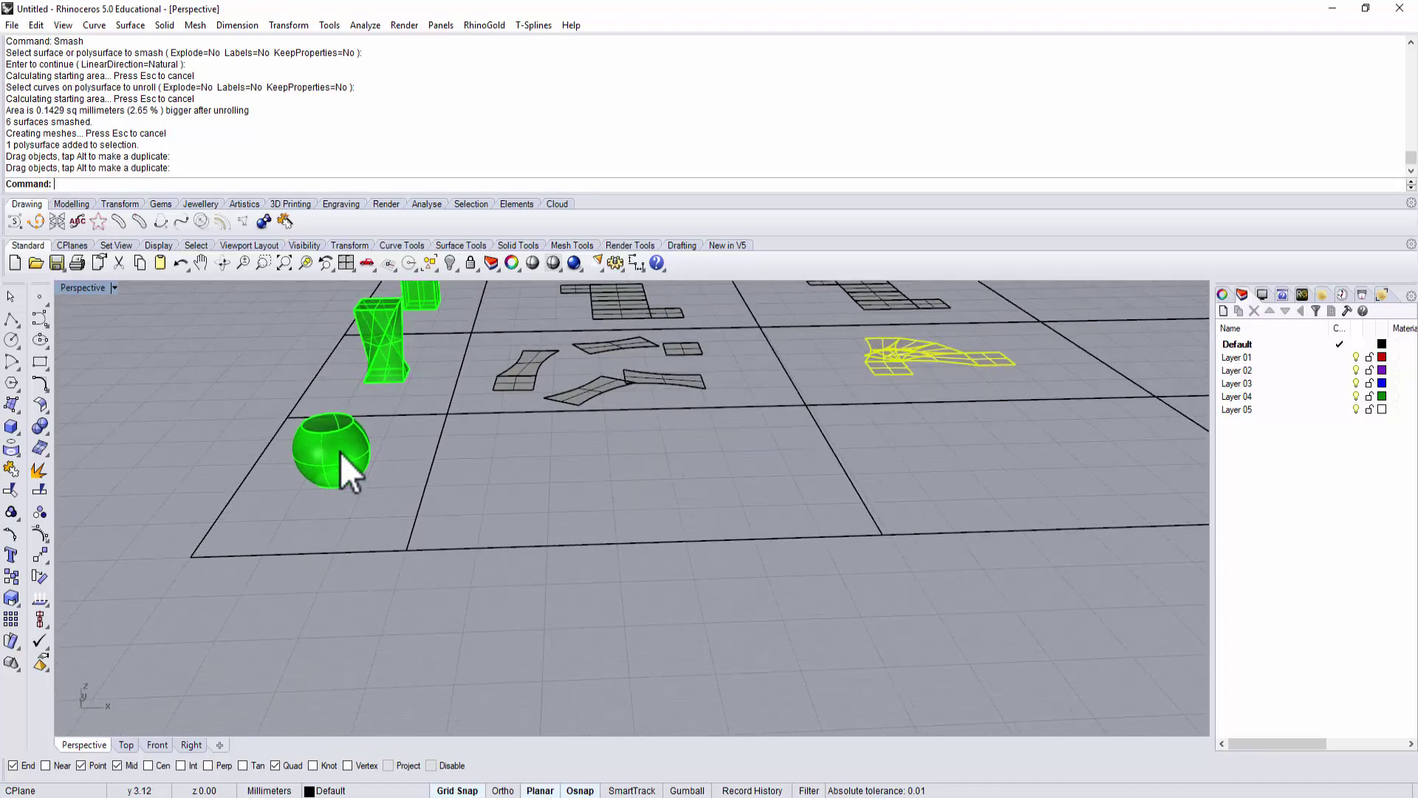
- Run UnrollSrf on the sphere, which fails because its surface is not developable
click(339, 450)
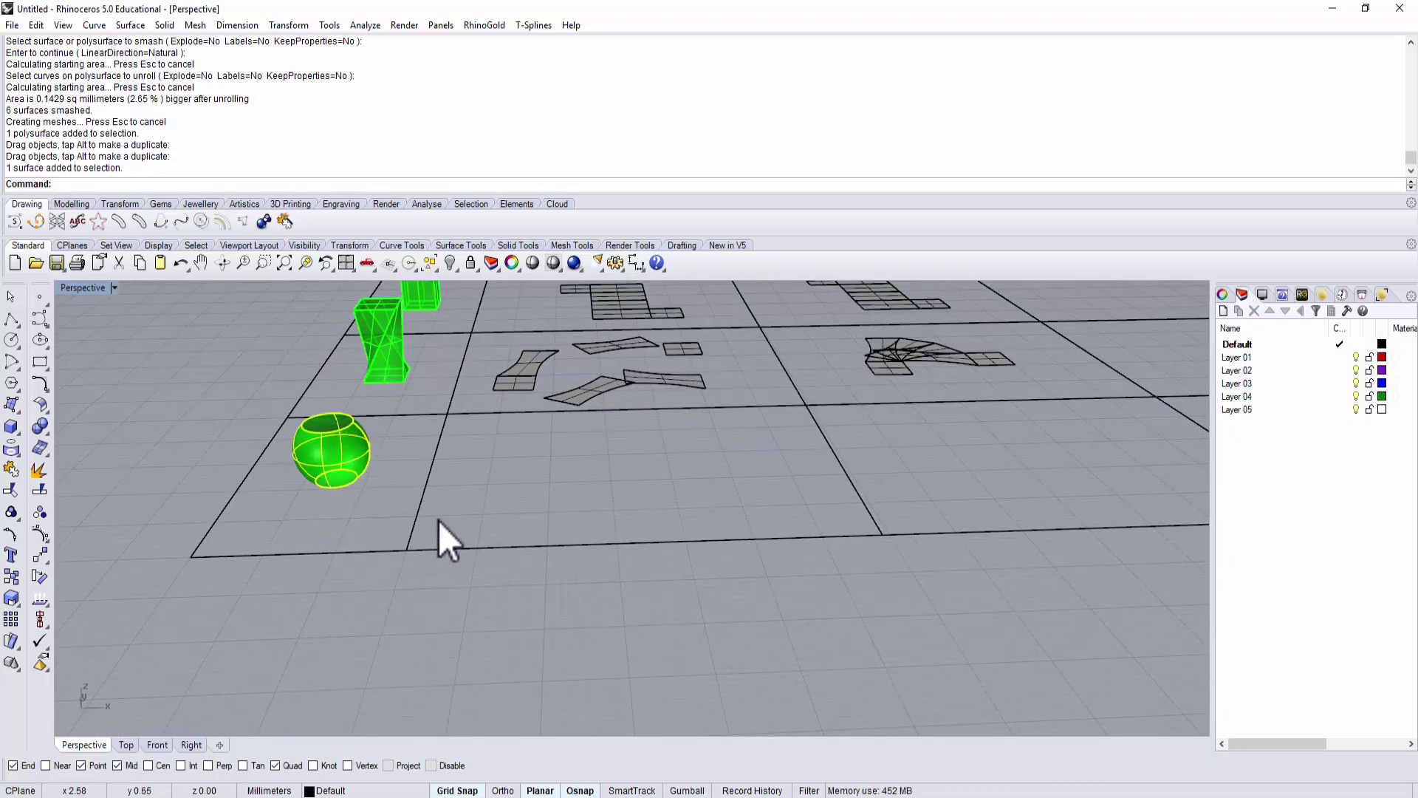
right_drag(438, 520, 565, 604)
scroll(546, 576, down, 5)
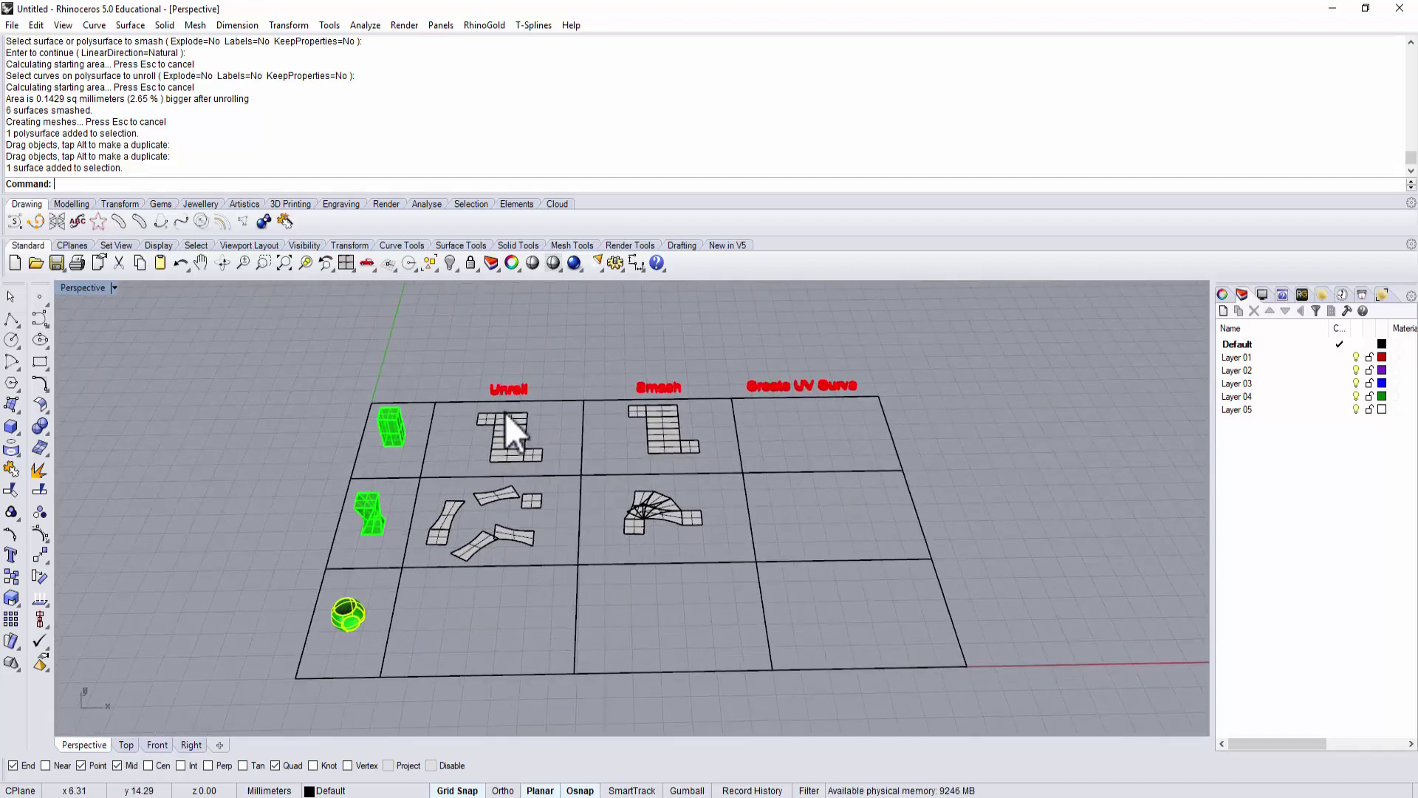
text(UnrollSrf)
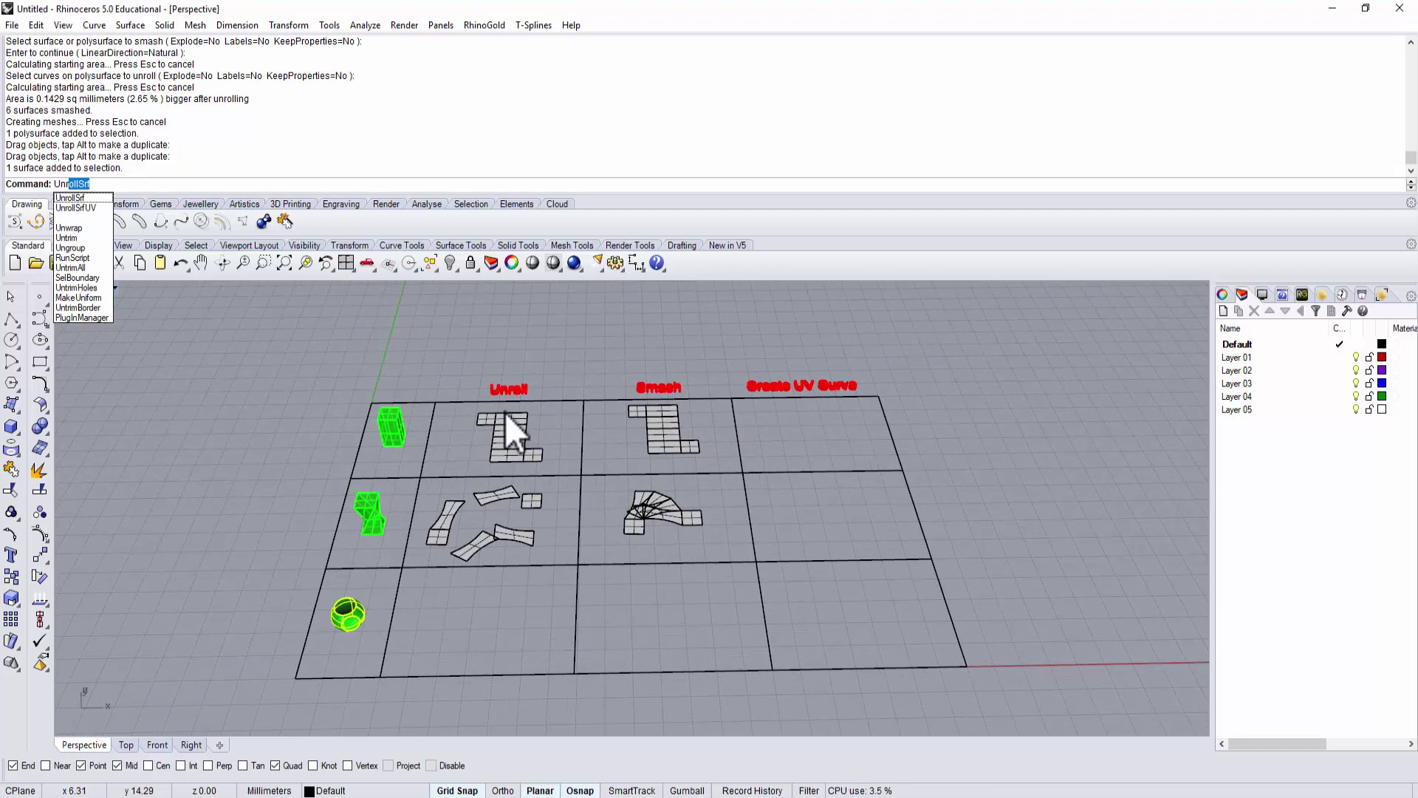
key(Return)
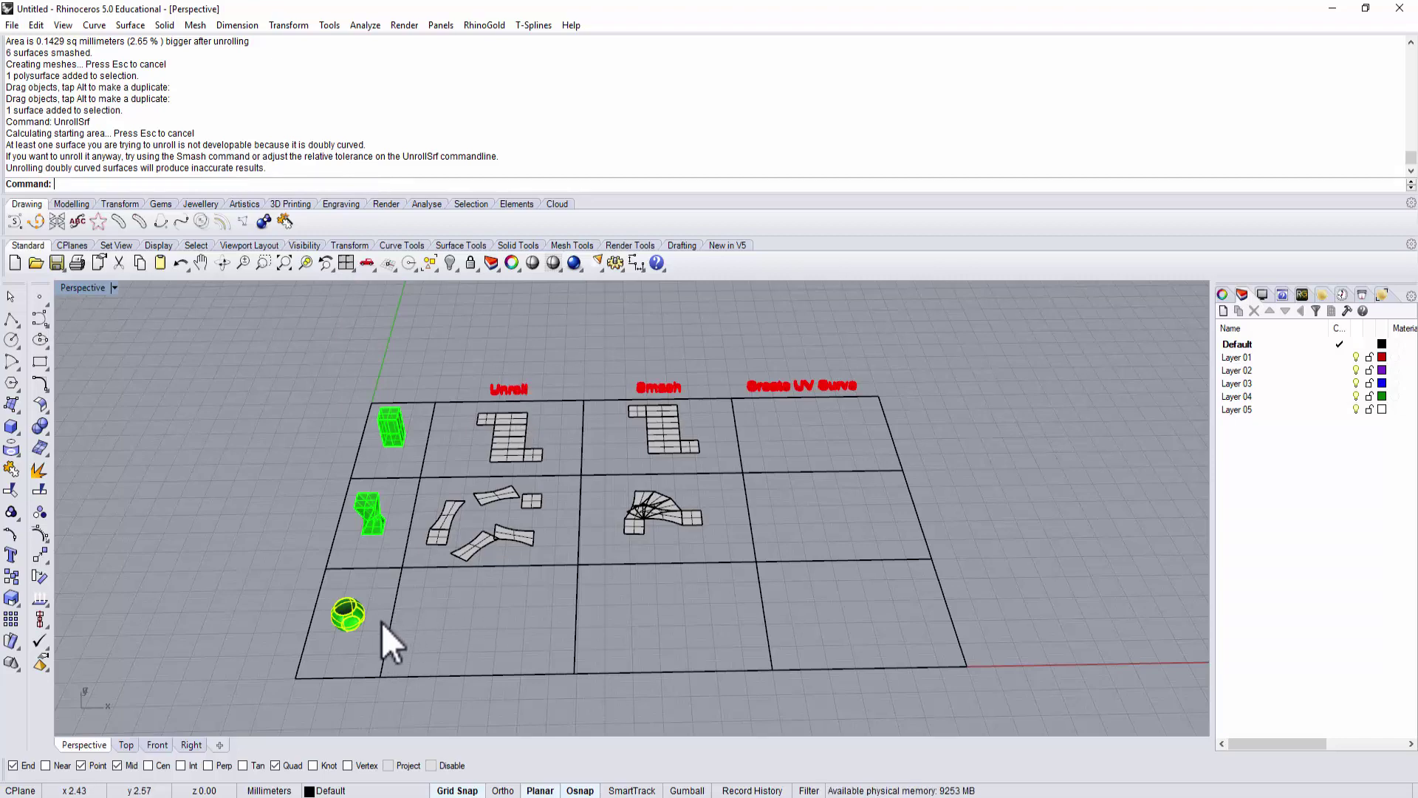
- Orbit and zoom around the board to review the unrolled and smashed nets
right_drag(381, 622, 339, 564)
scroll(358, 572, up, 5)
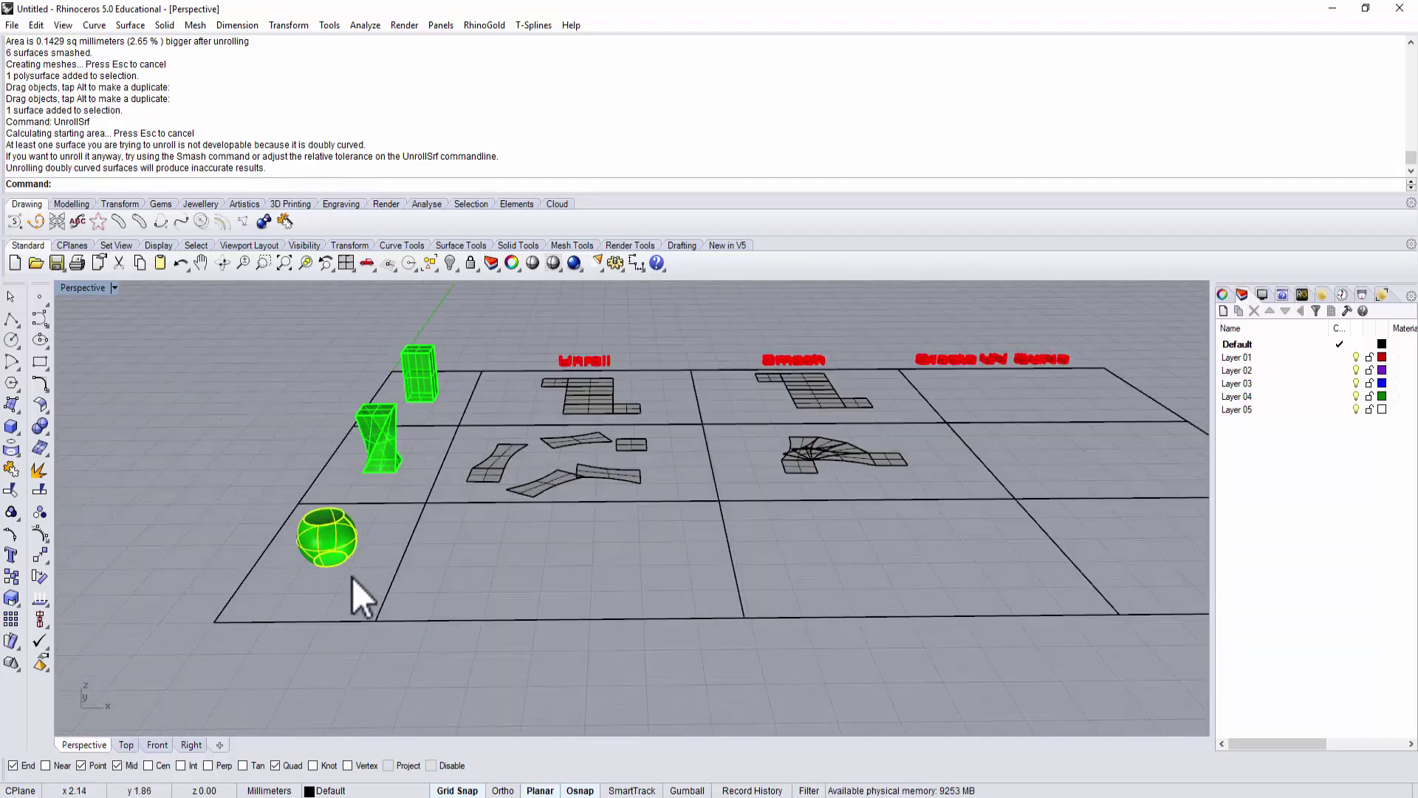
mouse_move(357, 517)
right_down()
mouse_move(332, 539)
mouse_move(359, 498)
right_up()
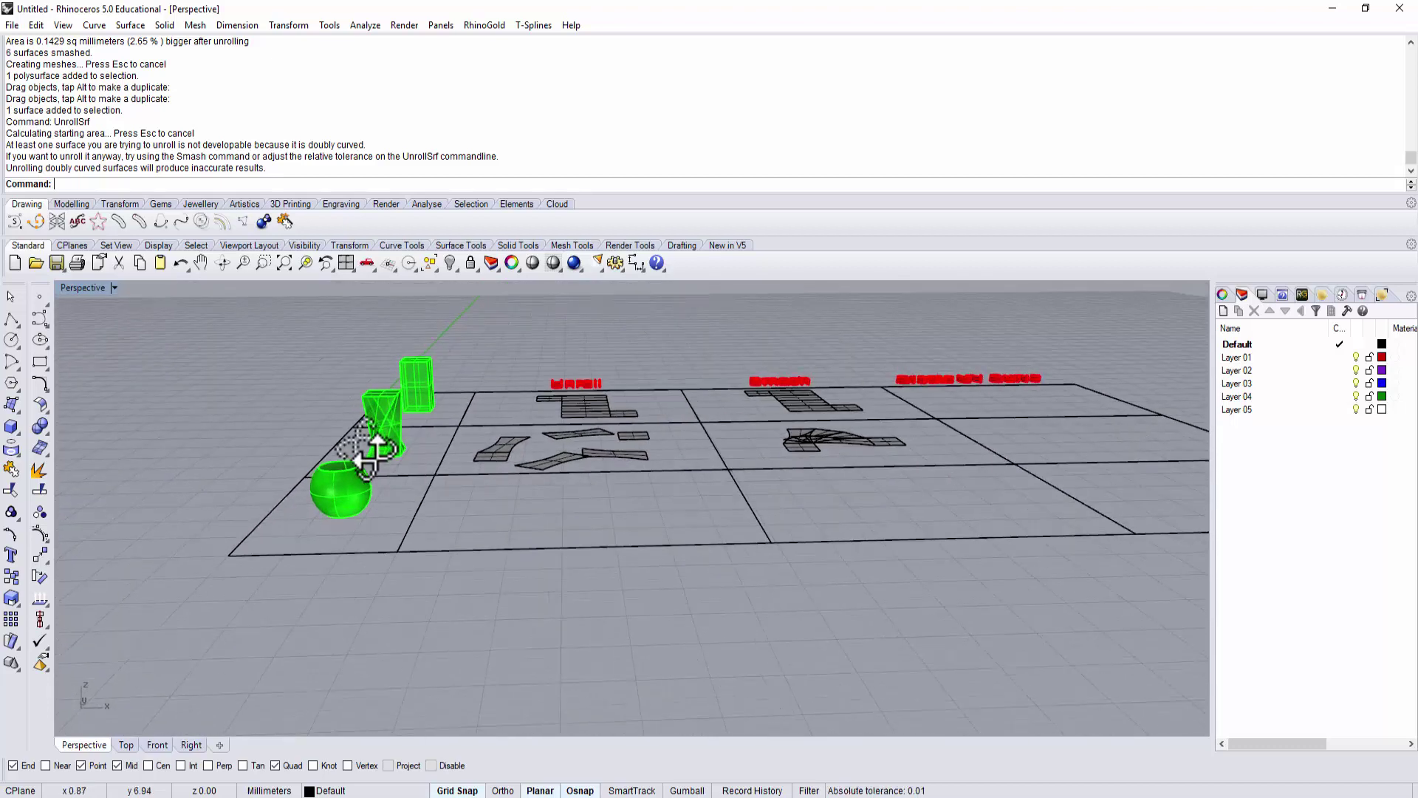
scroll(362, 473, up, 3)
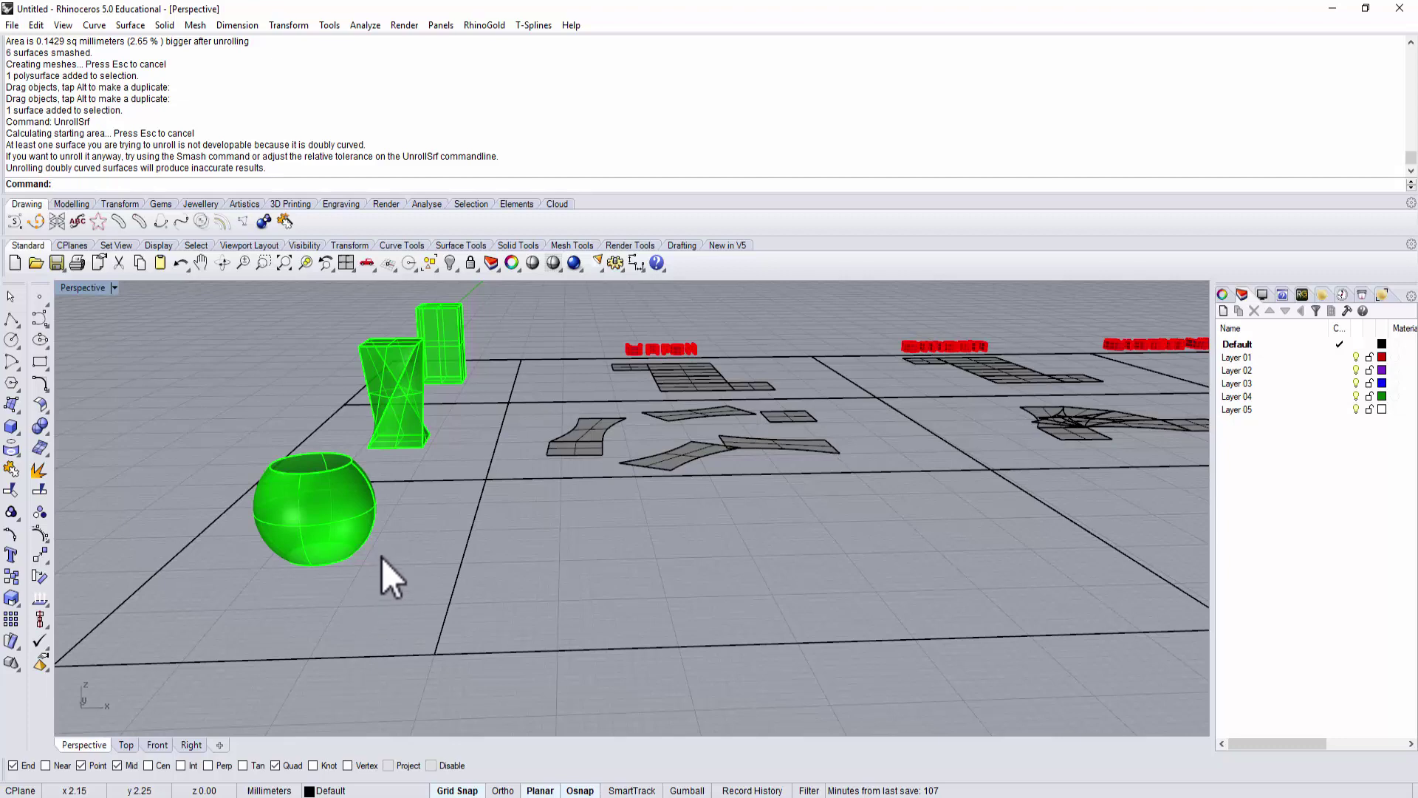
right_drag(383, 557, 133, 573)
right_drag(206, 512, 620, 587)
right_drag(544, 658, 468, 553)
scroll(503, 565, down, 2)
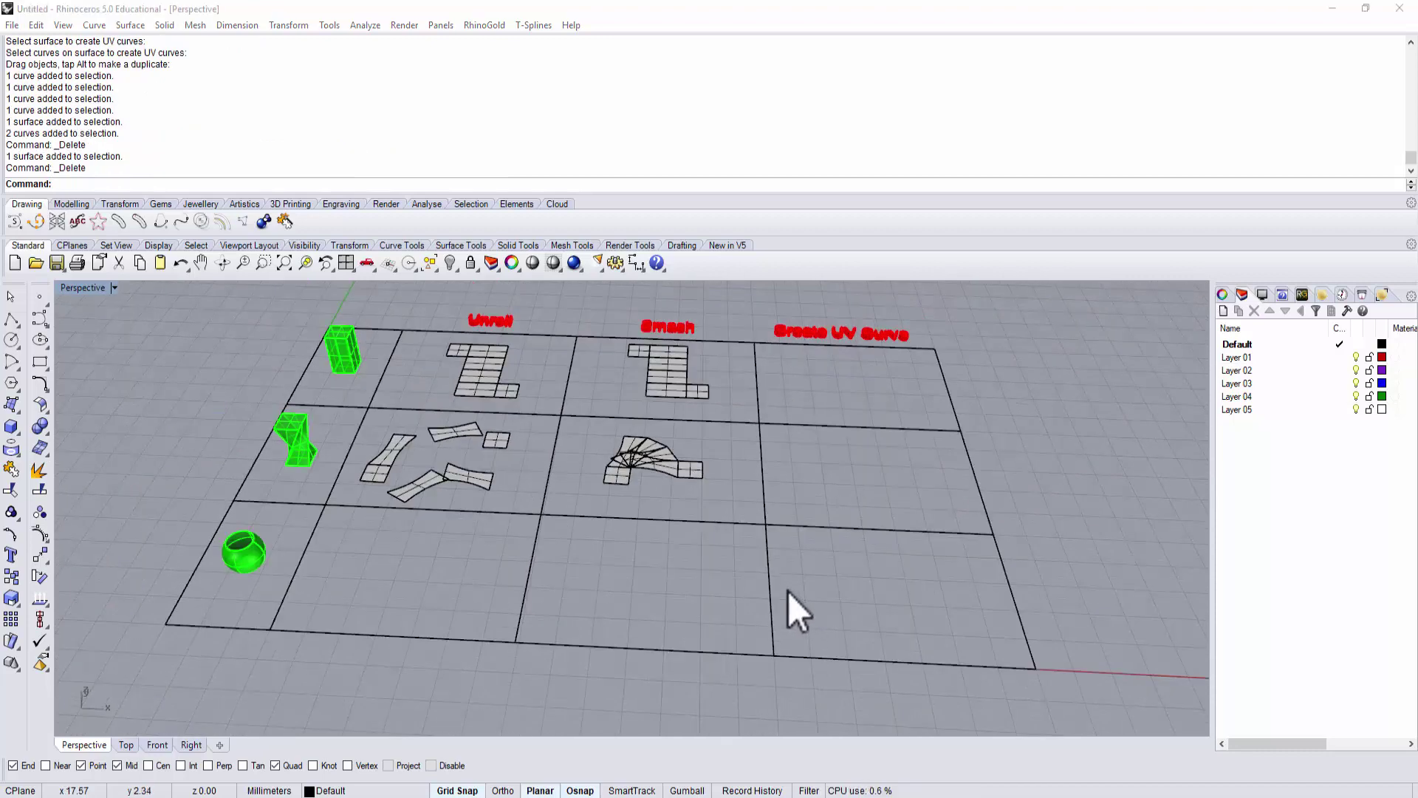
- Smash the sphere with the default direction and no curves into a flat curved patch
click(664, 329)
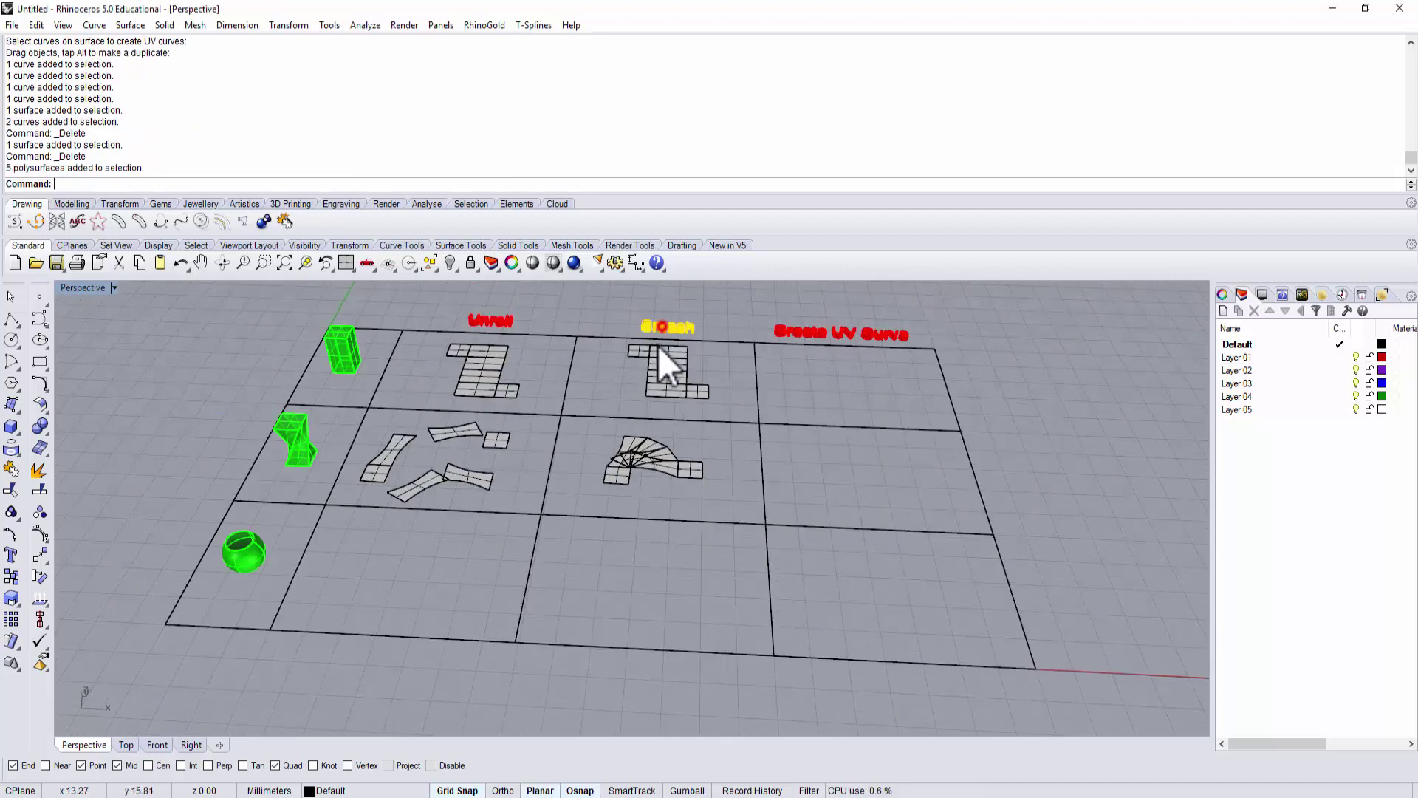
click(251, 563)
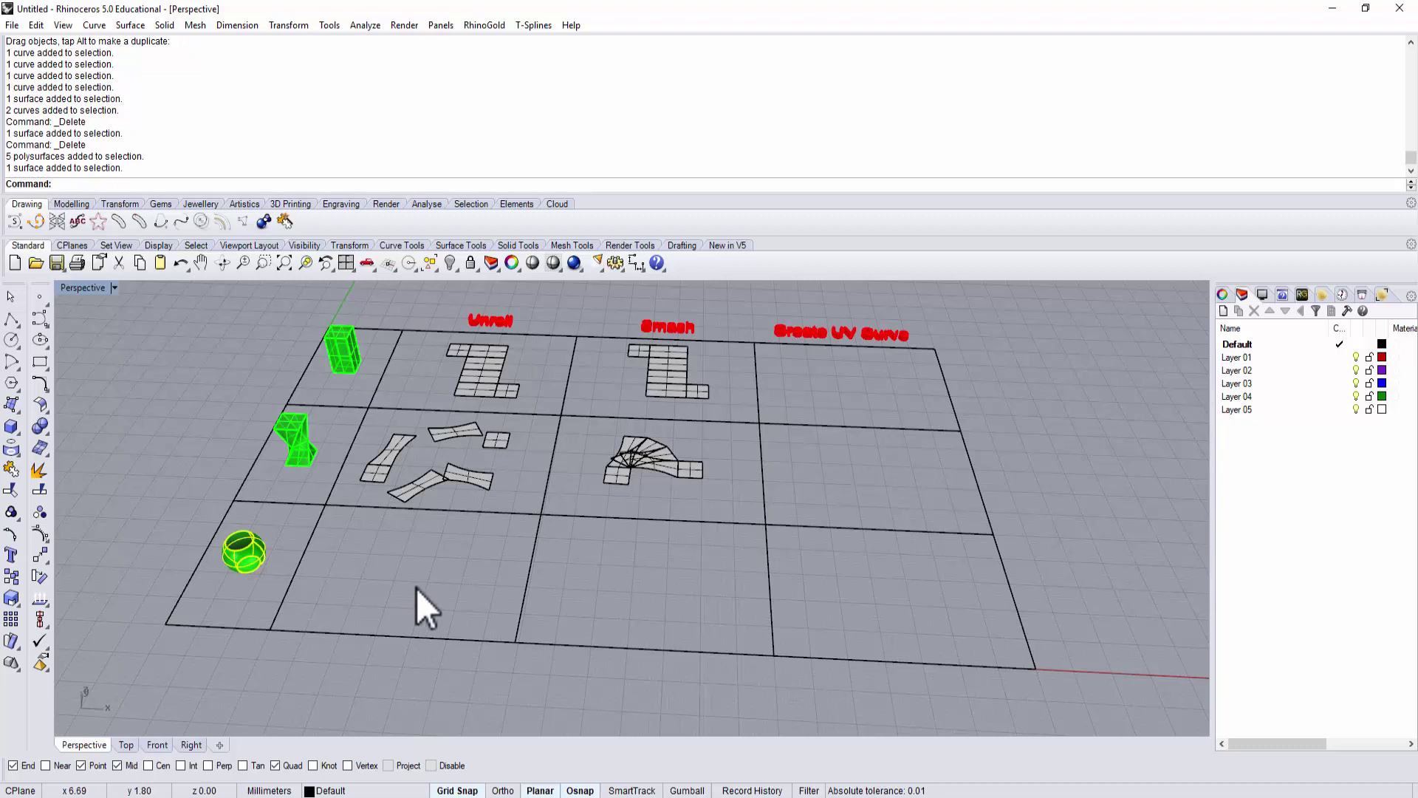
click(418, 588)
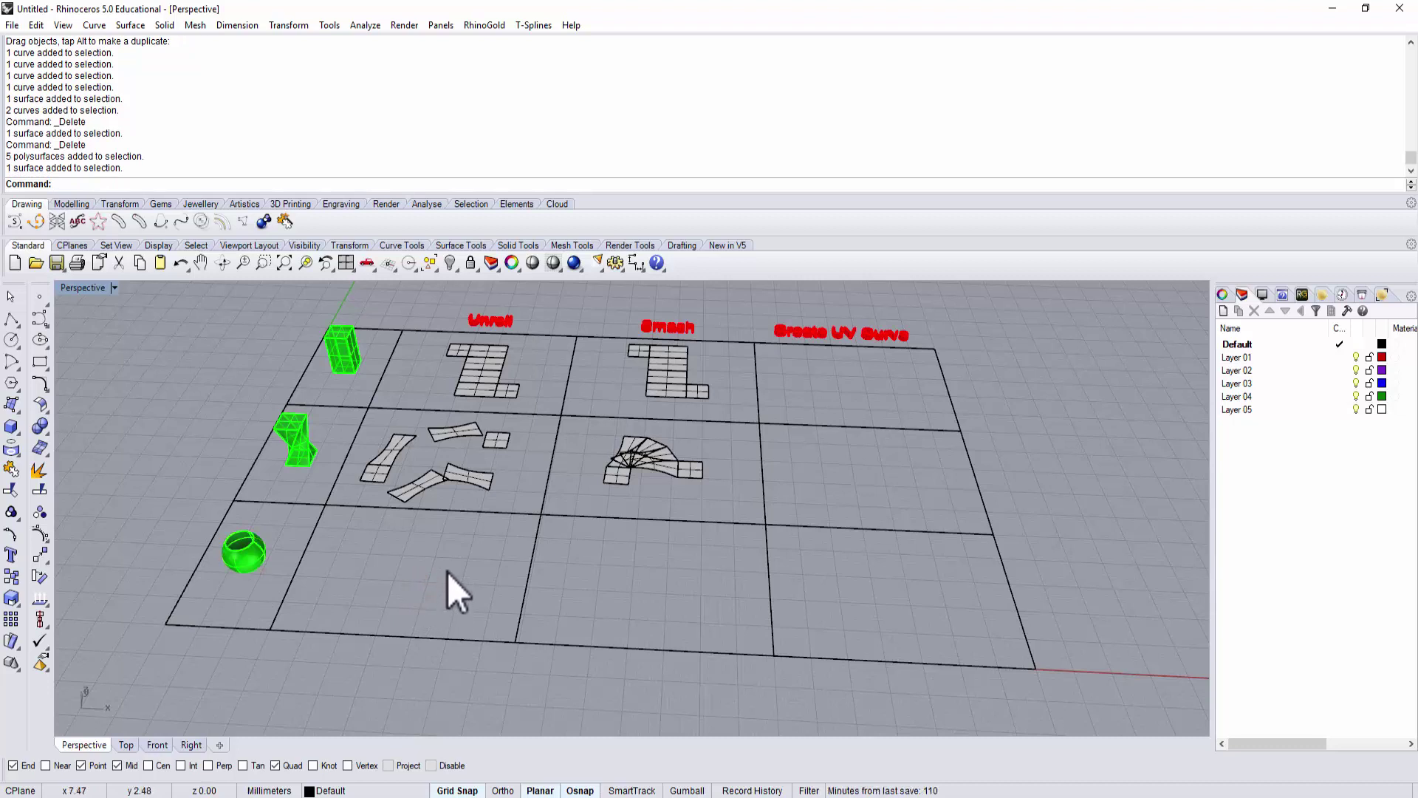
text(Smash)
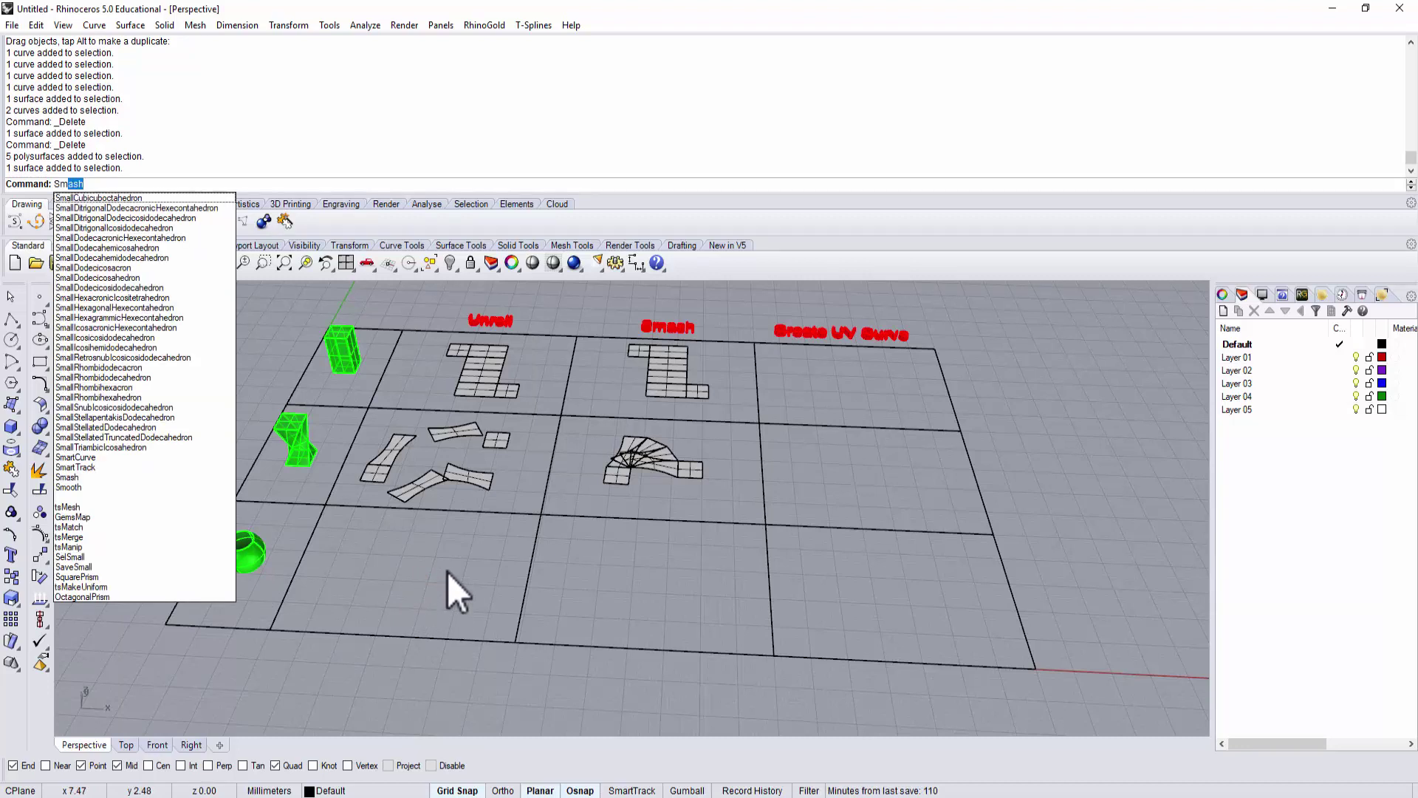
key(Return)
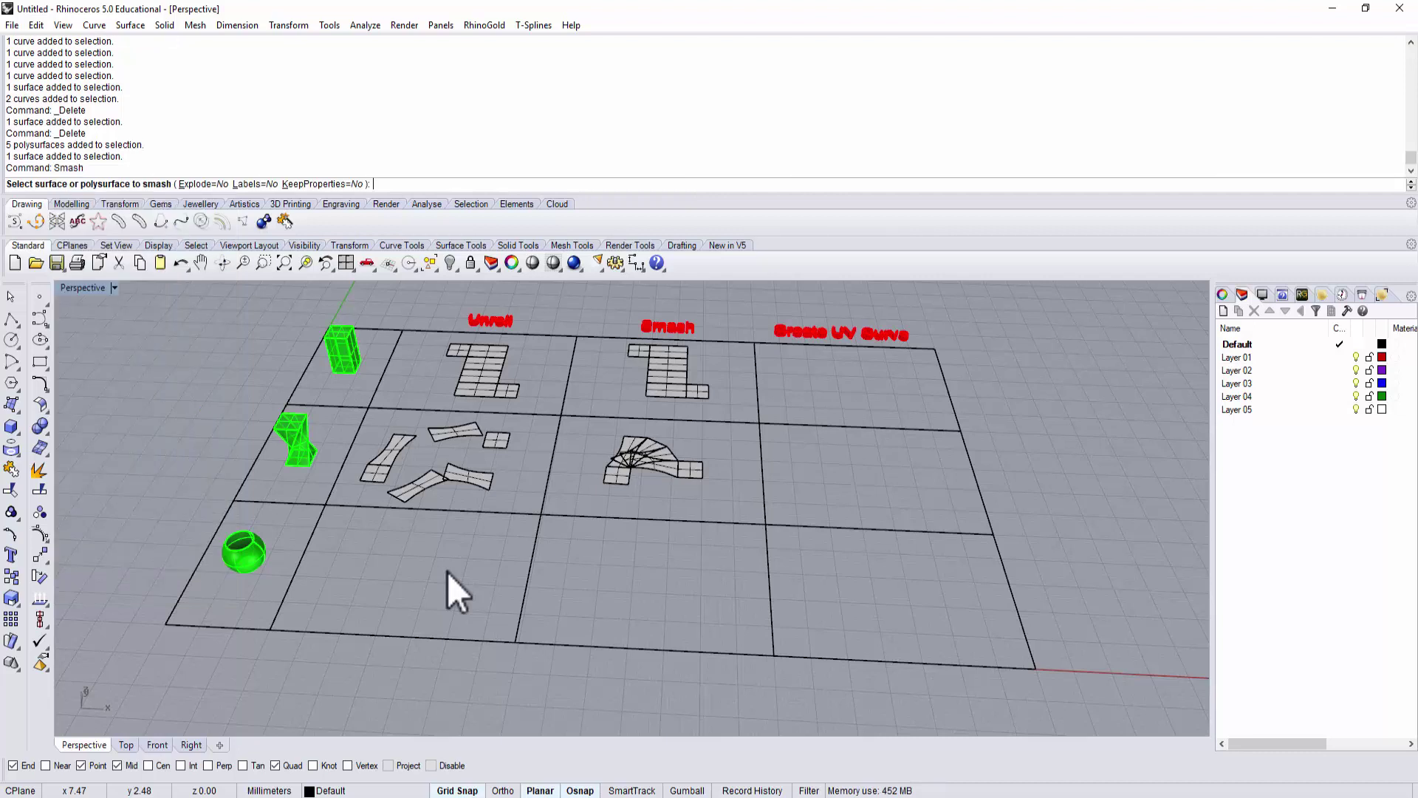
click(254, 564)
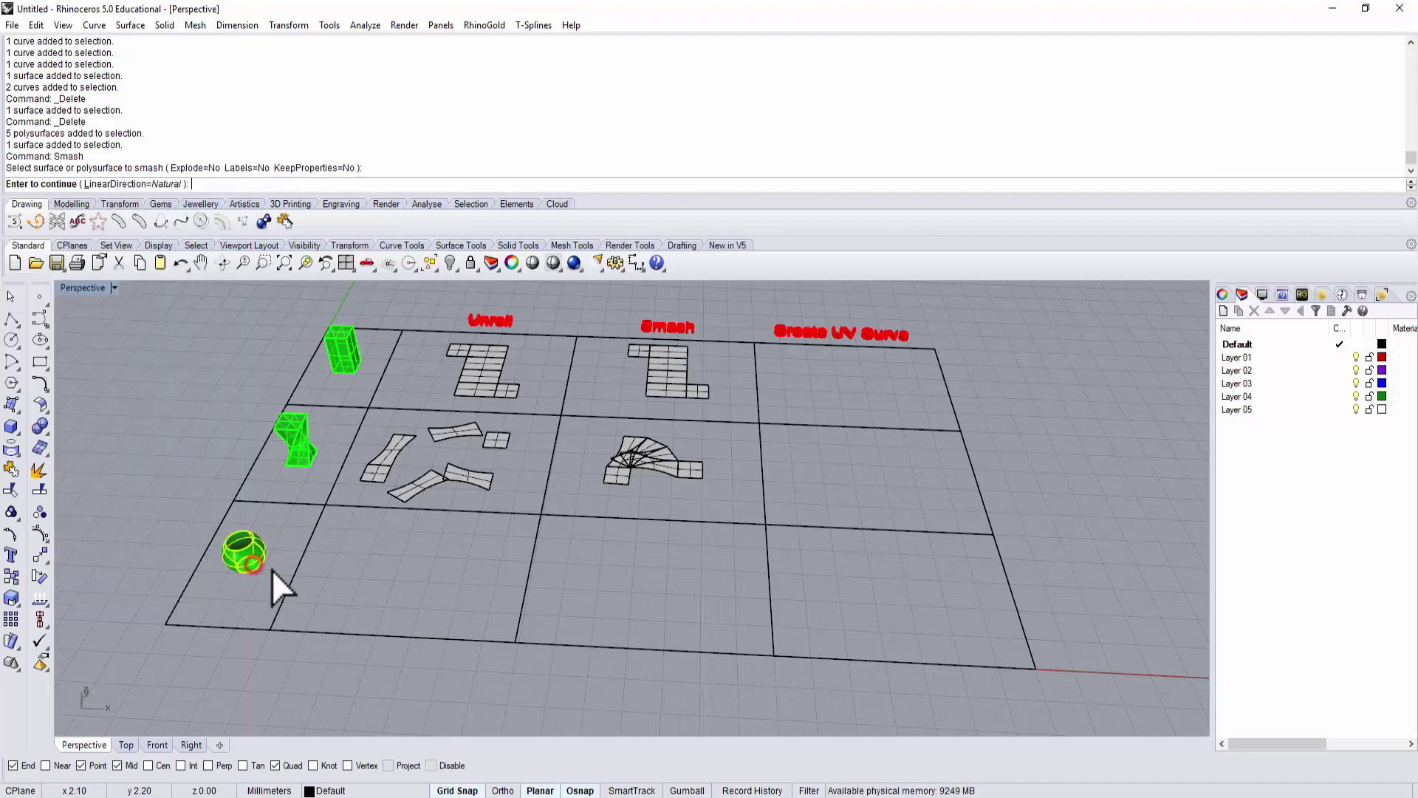
key(Return)
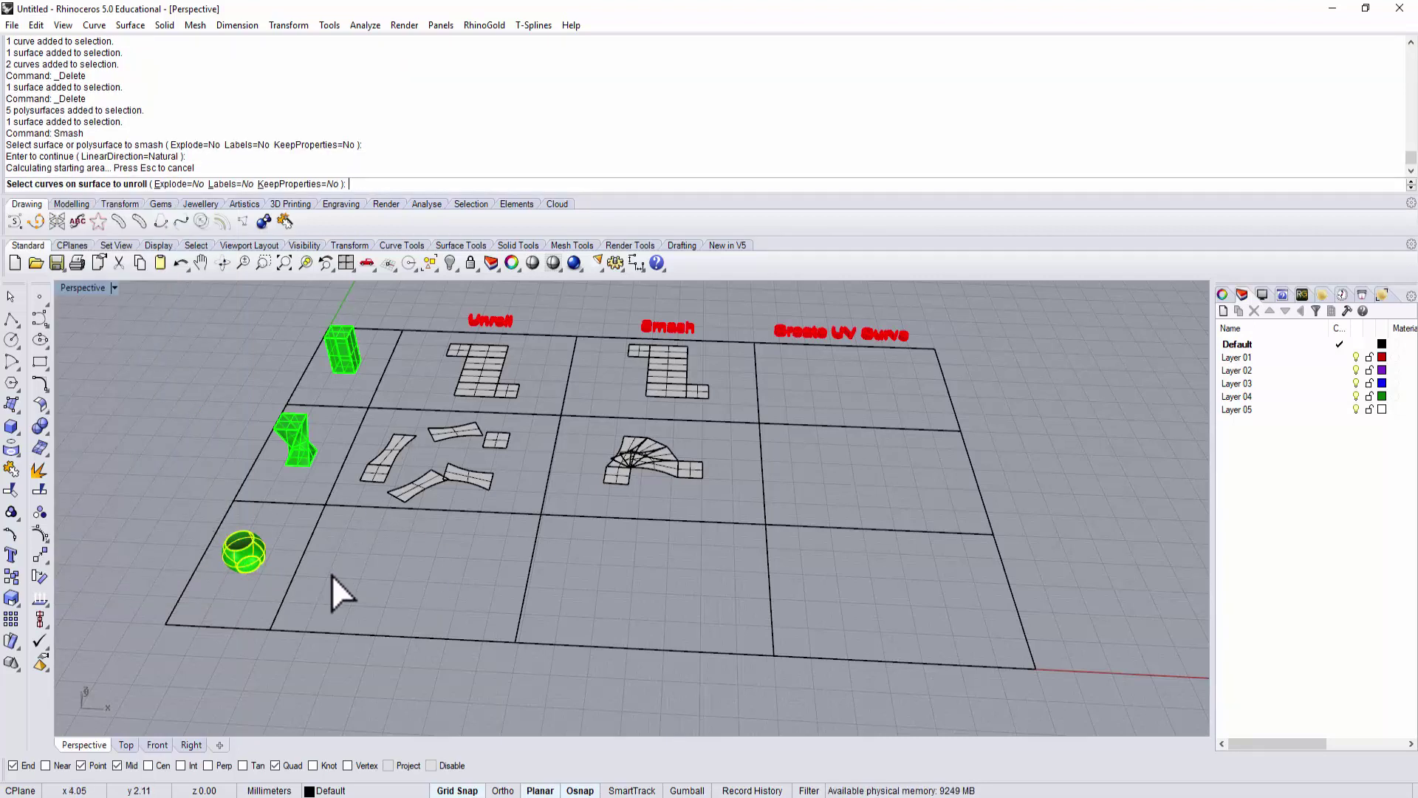
key(Return)
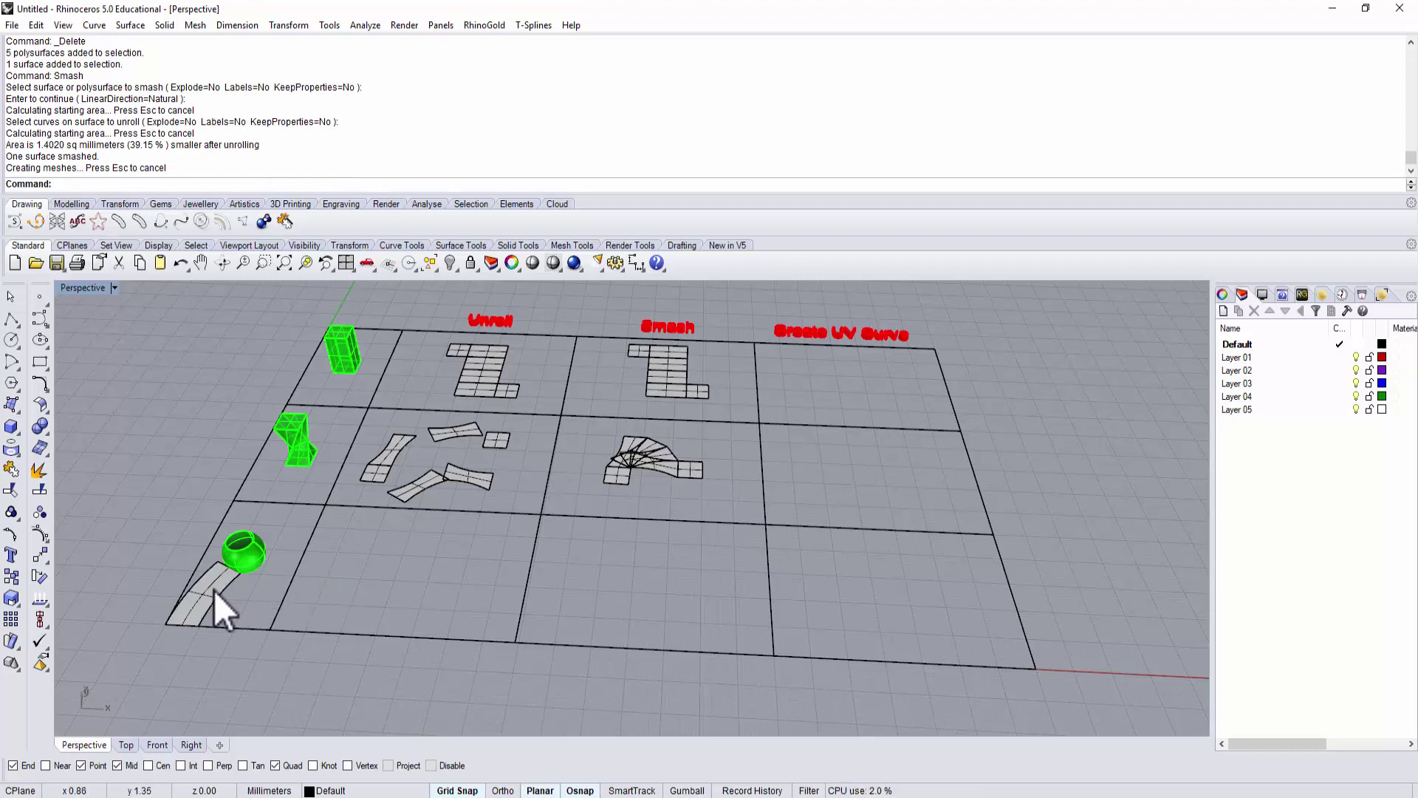
- Move the flattened sphere patch into the bottom row's Smash cell and select the sphere
drag(215, 591, 639, 581)
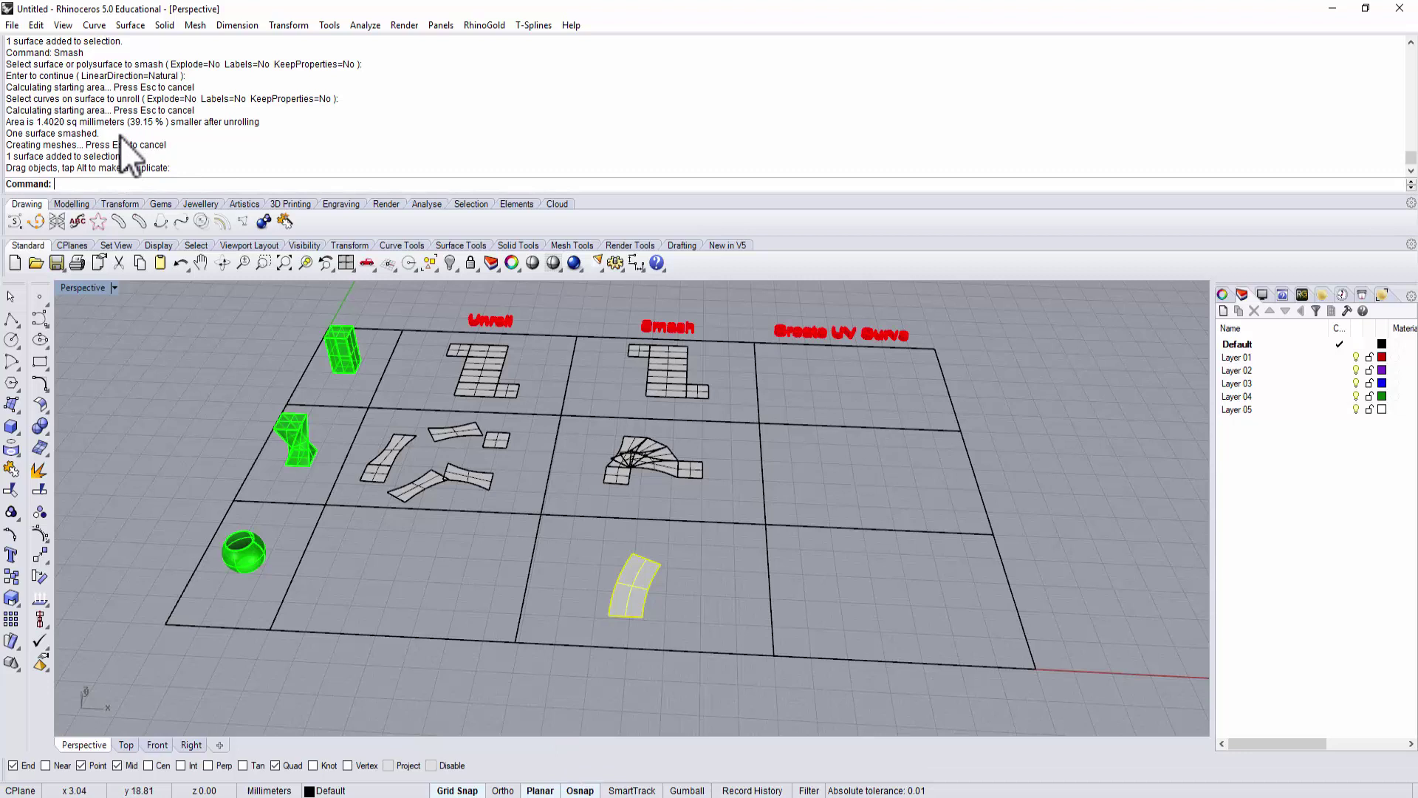
mouse_move(151, 104)
mouse_down()
mouse_move(122, 140)
mouse_move(190, 126)
mouse_move(132, 126)
mouse_up()
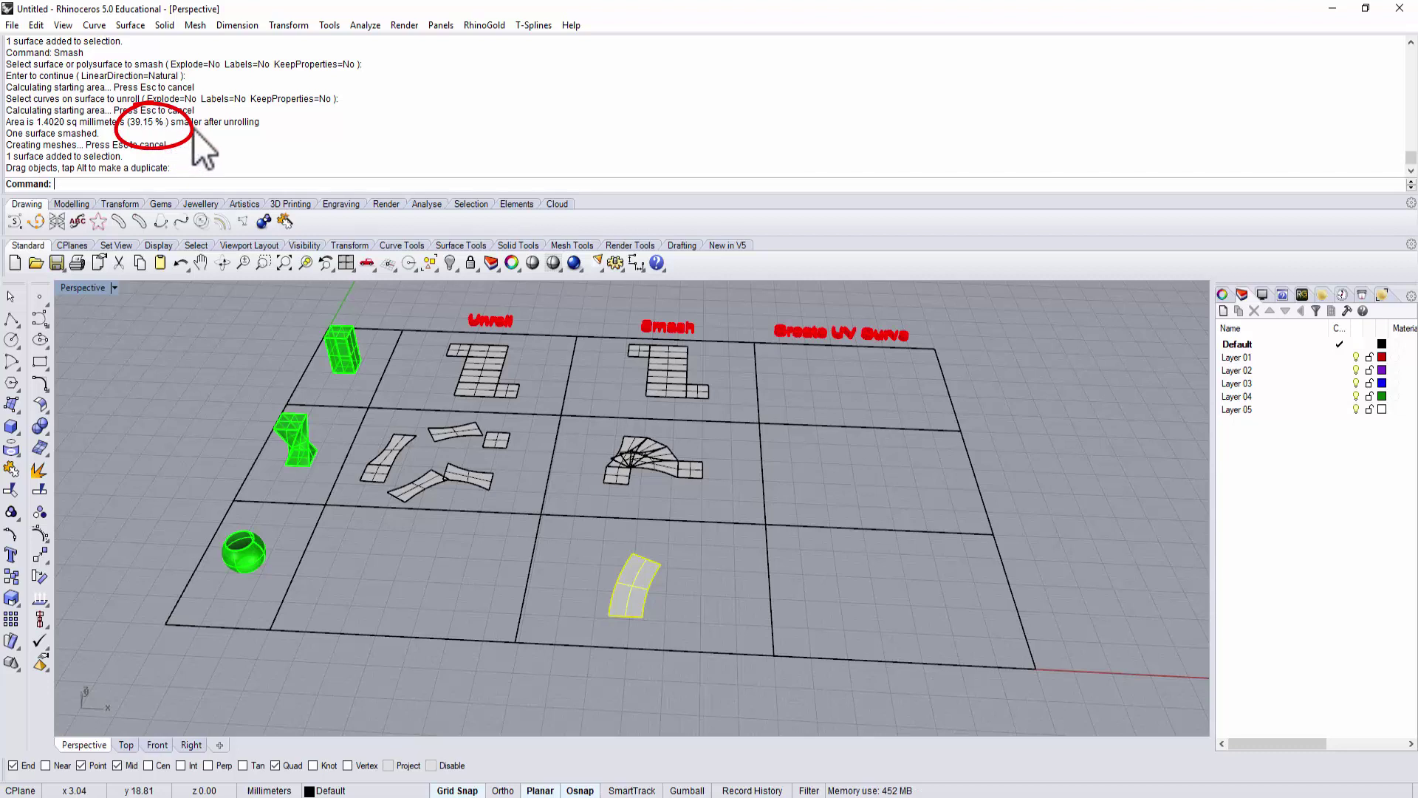
click(689, 609)
click(649, 592)
scroll(646, 596, up, 2)
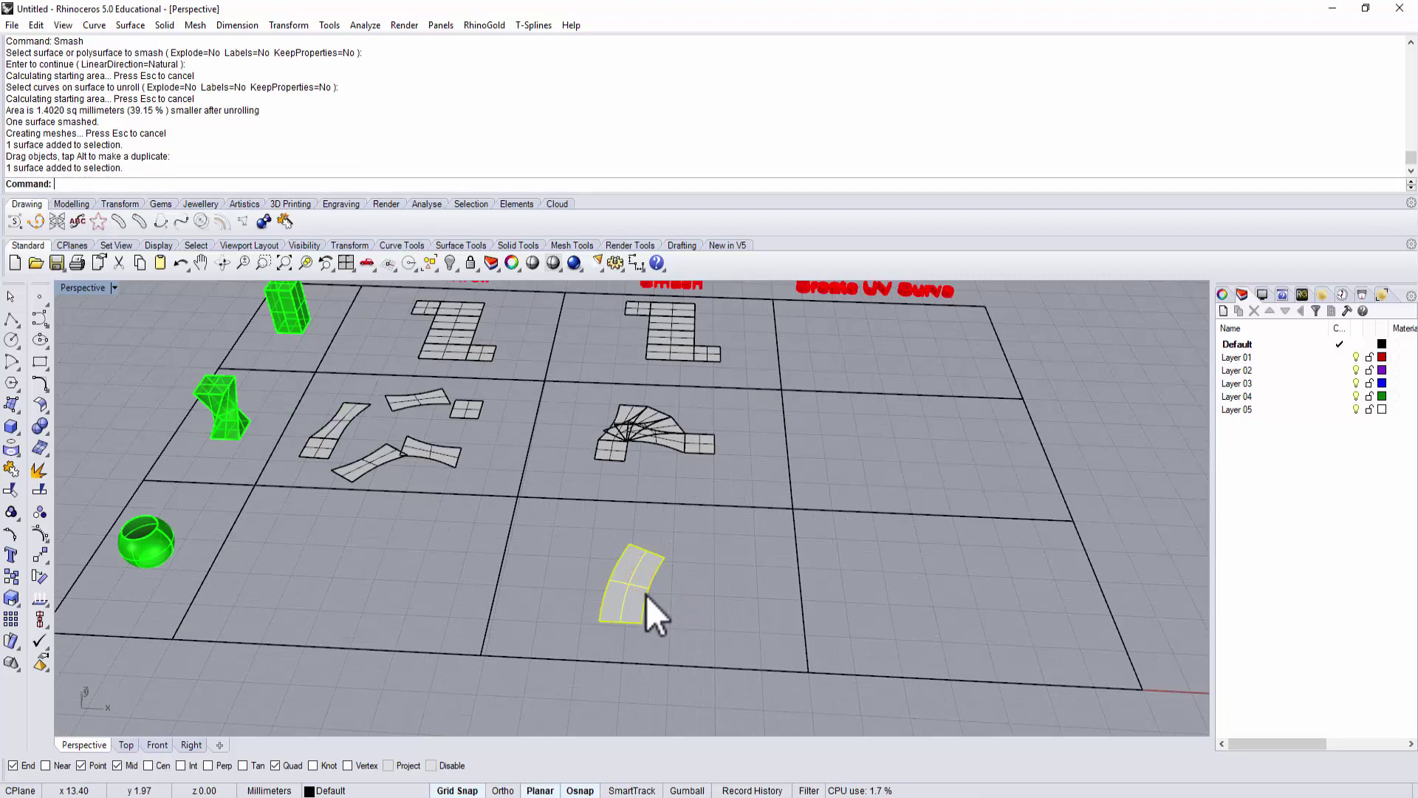
scroll(646, 589, down, 3)
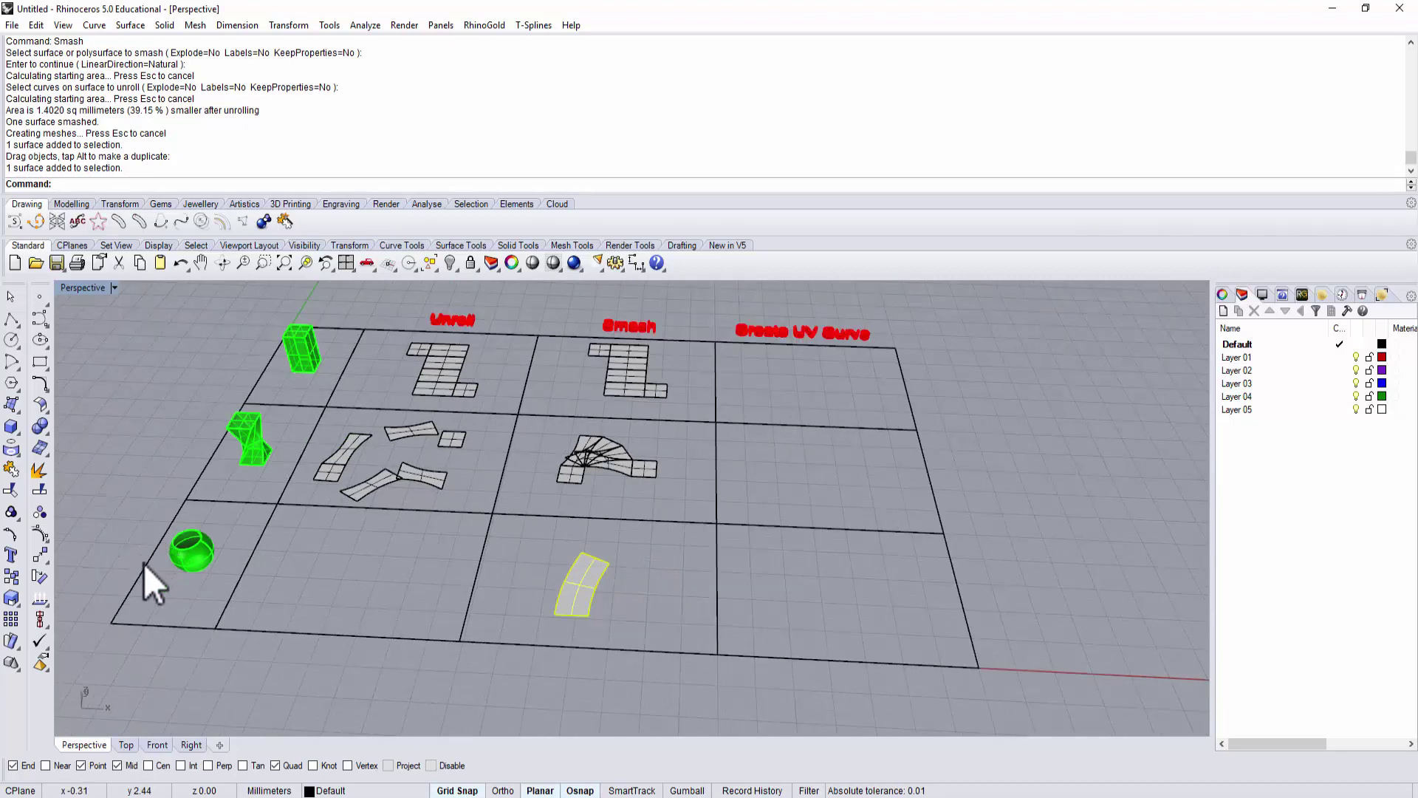
click(192, 550)
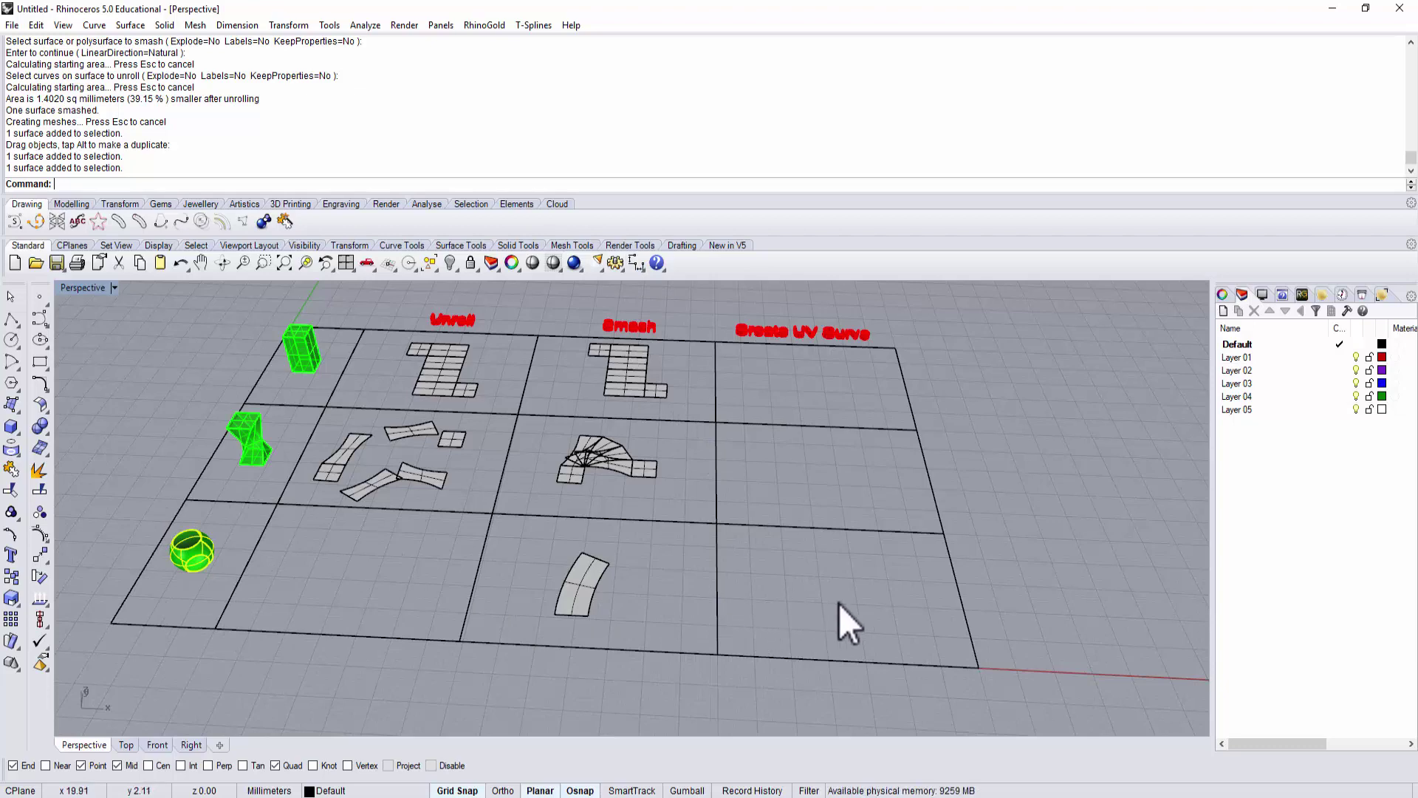
- Create UV Curves from the sphere via Curve From Objects, giving a flat rectangle at lower-left
shift+right_drag(840, 602, 813, 607)
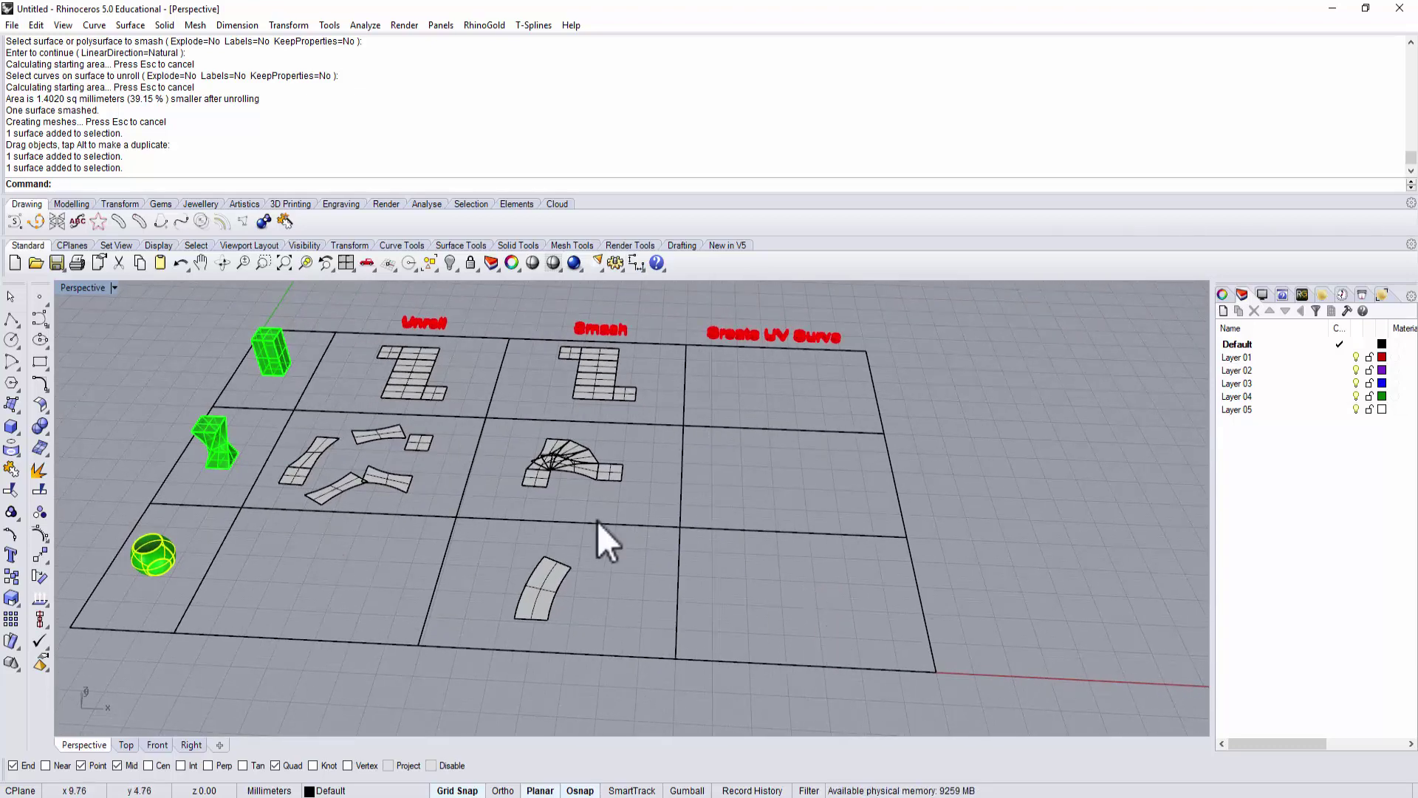
right_drag(596, 520, 671, 578)
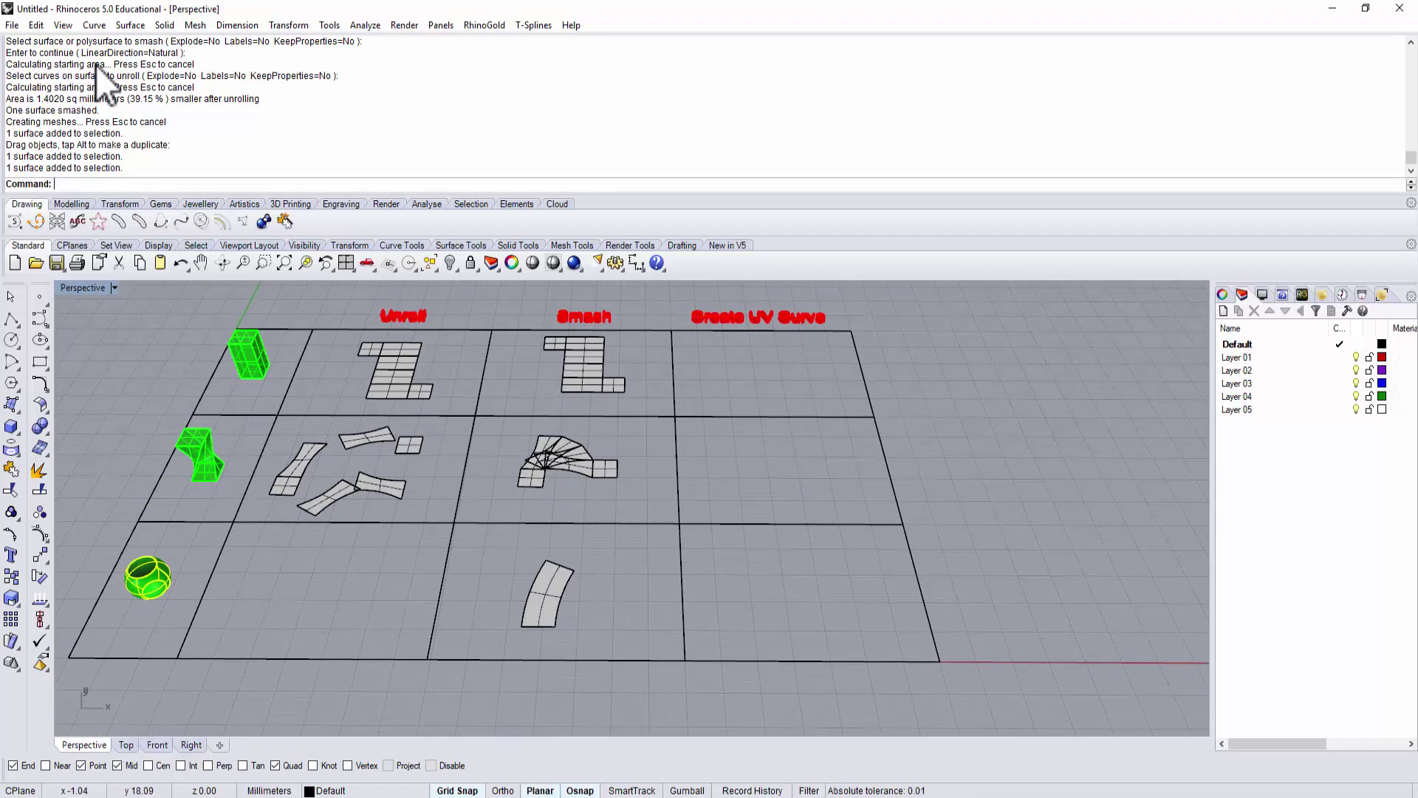
click(92, 27)
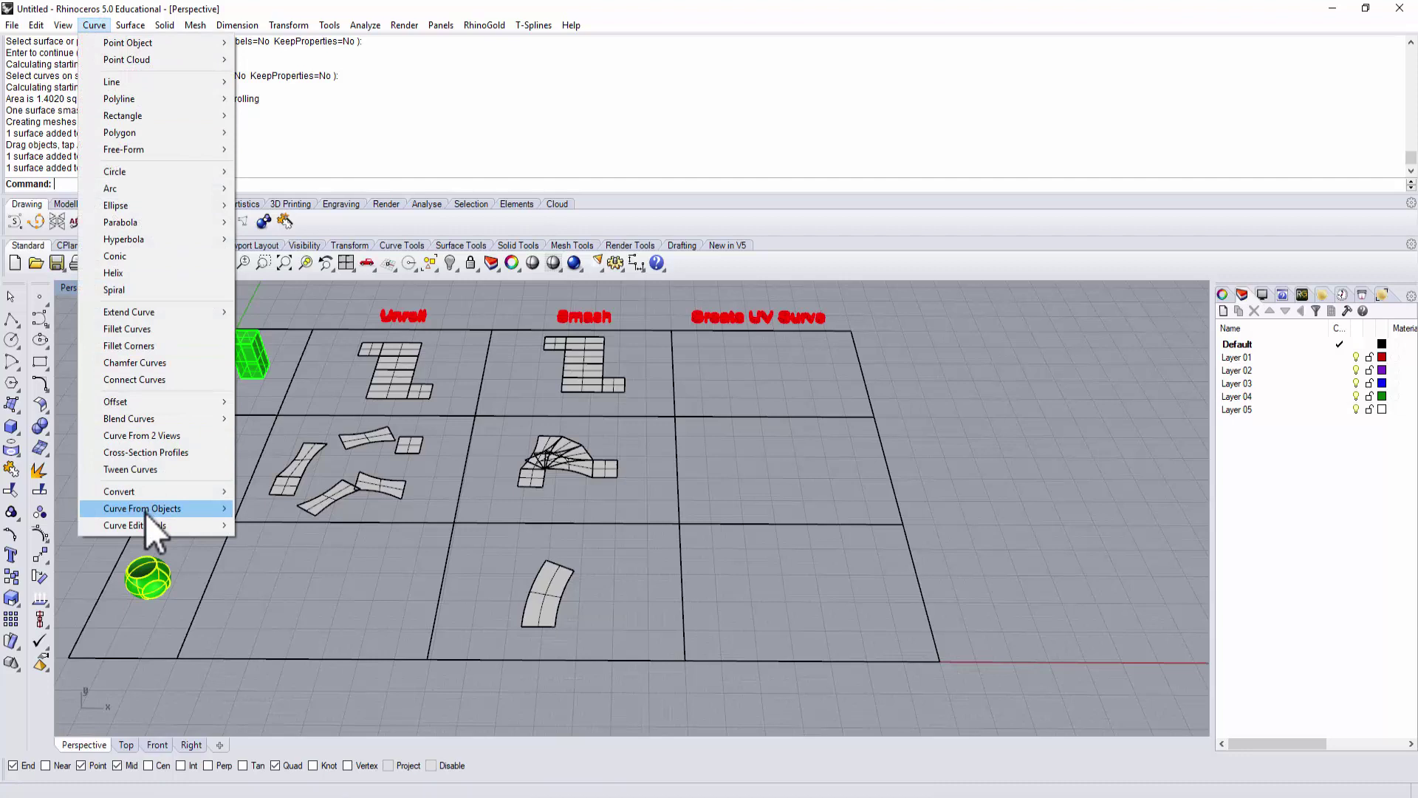
mouse_move(145, 514)
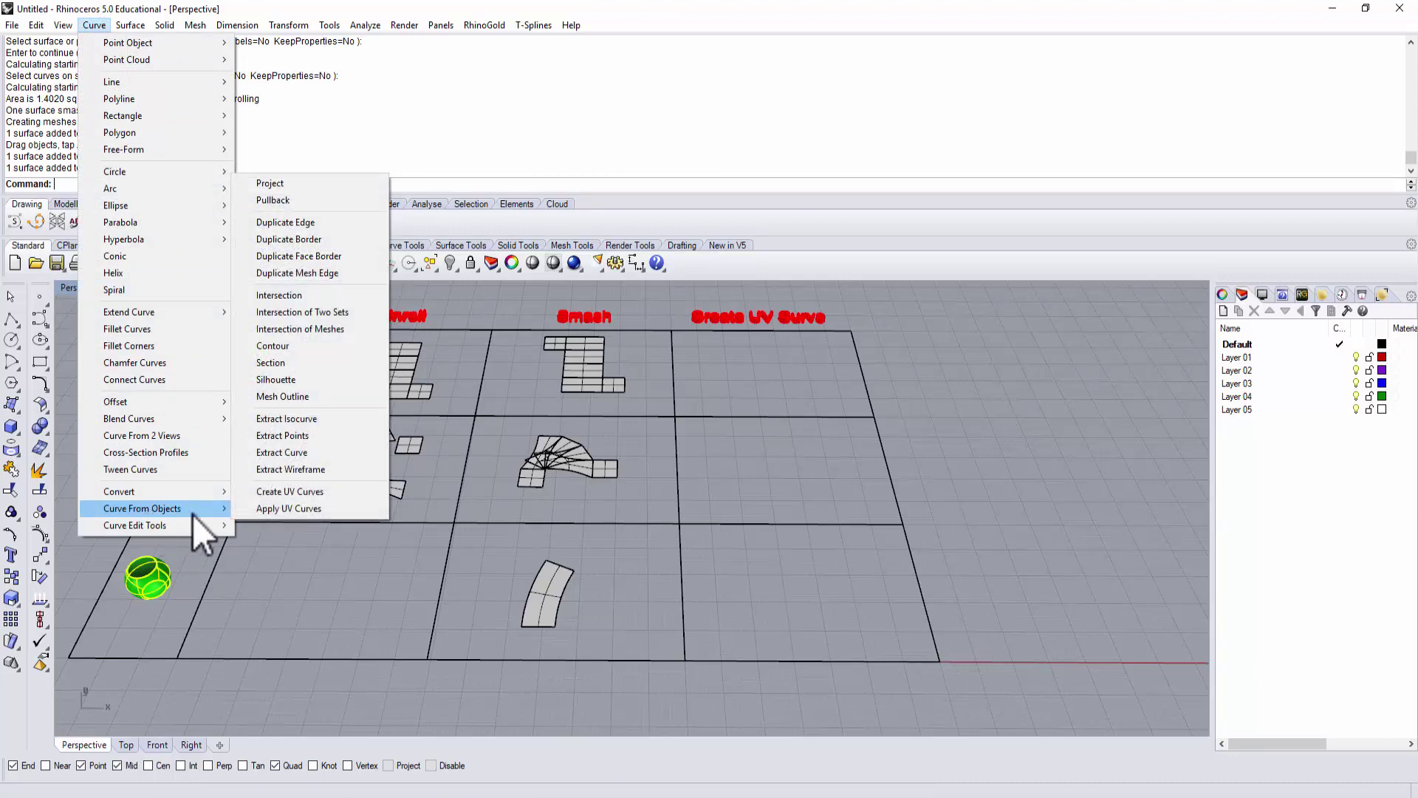
click(290, 493)
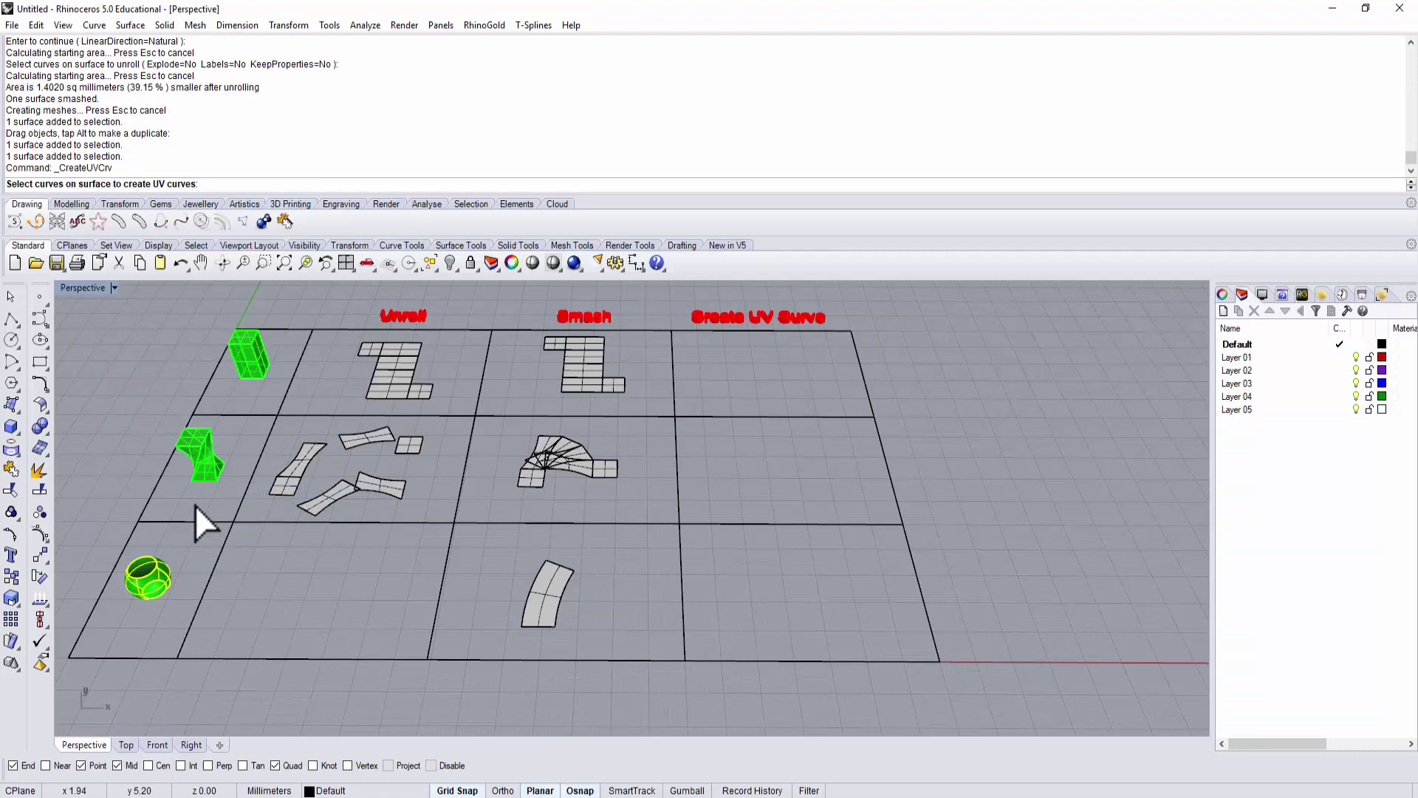
key(Return)
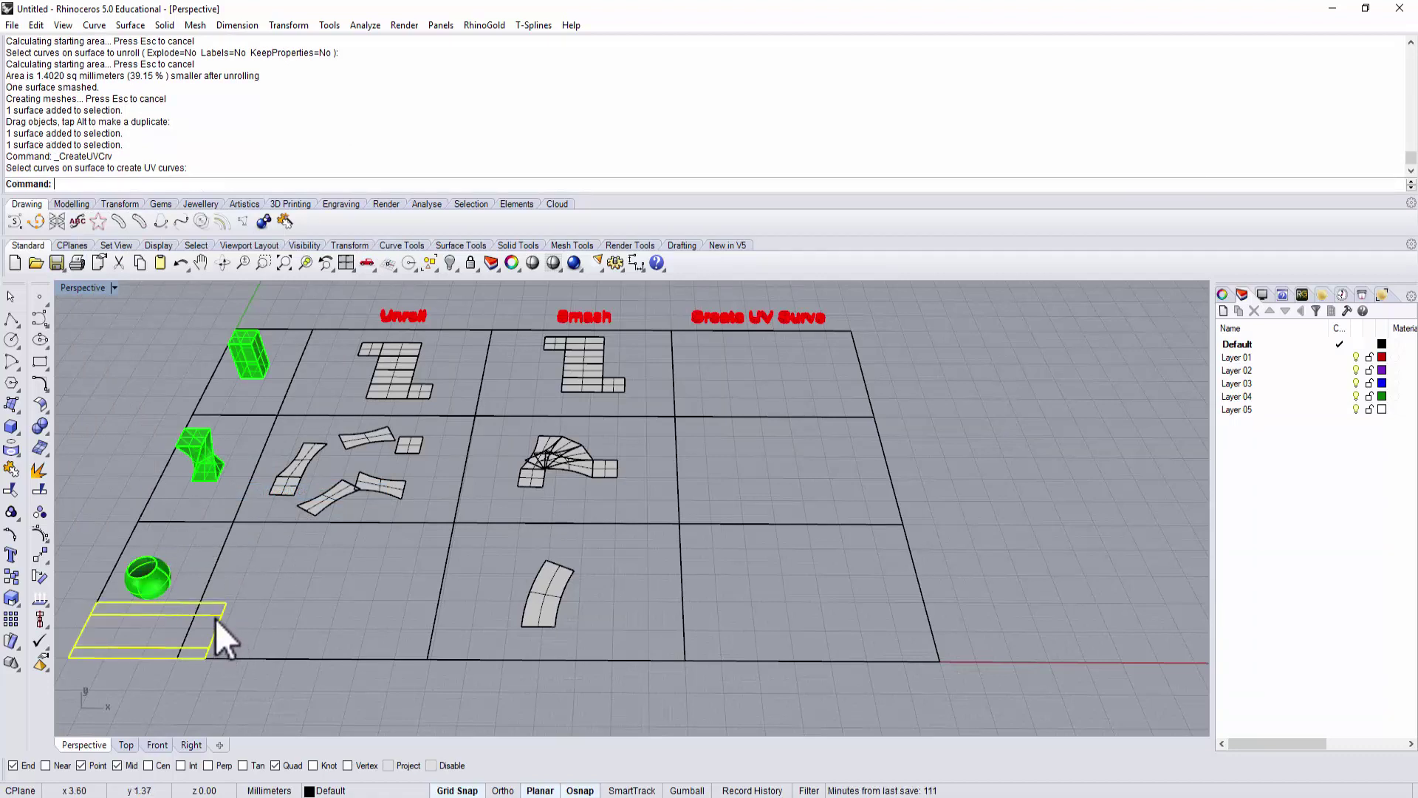
- Move the sphere's UV-curve rectangle into the sphere row's Create UV Curve cell and select its inner curve
drag(215, 618, 857, 579)
click(840, 639)
click(843, 620)
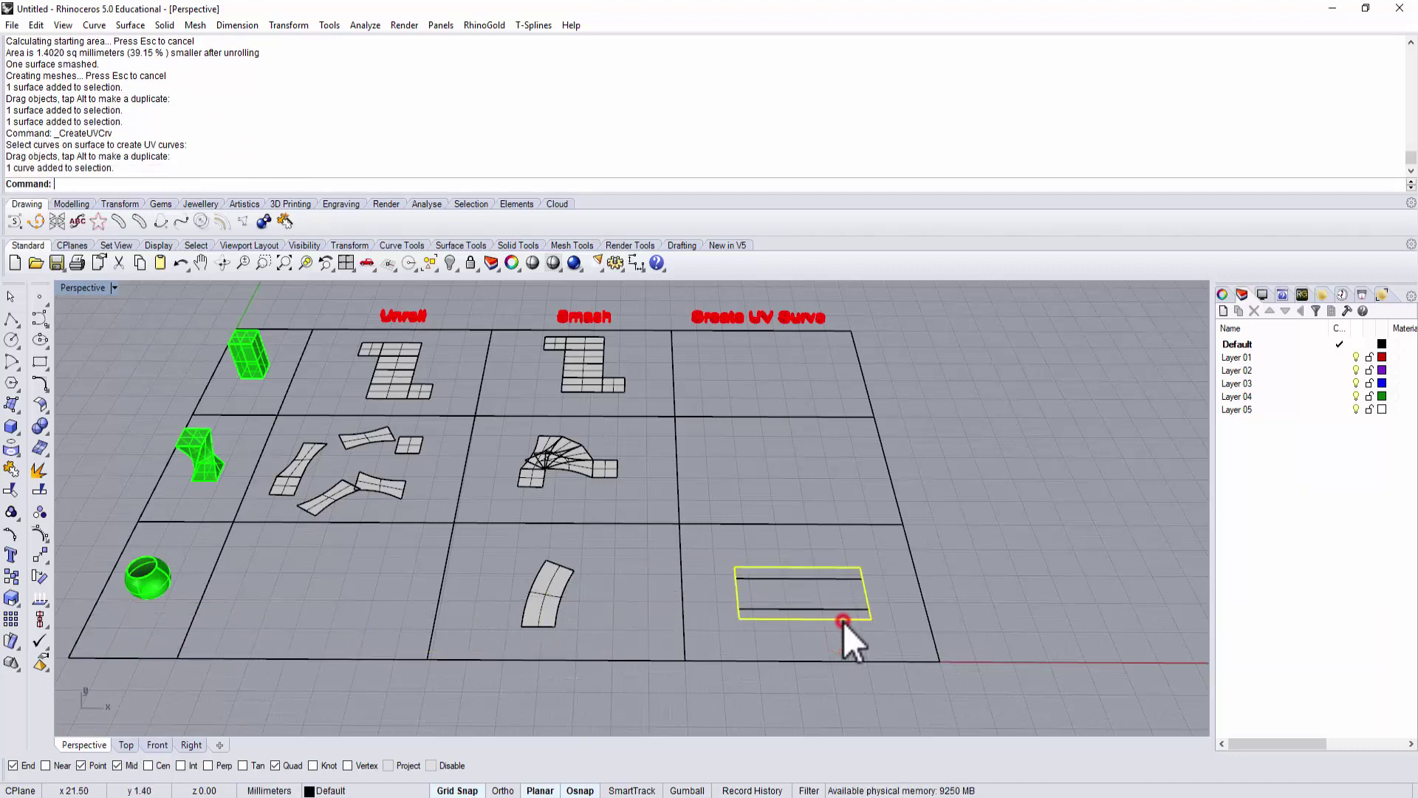
click(844, 609)
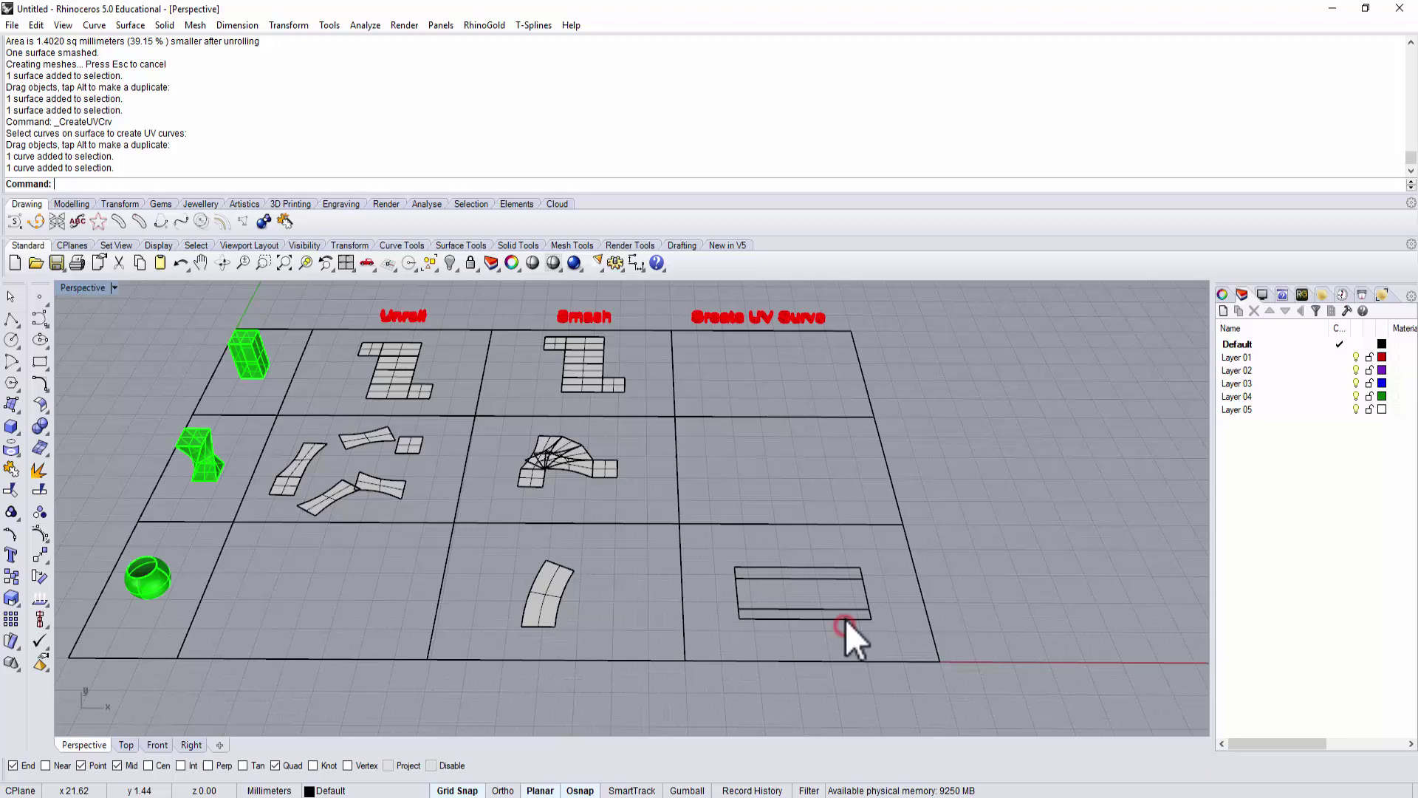
- Reframe the view of the right-hand cells and reselect the inner rectangle curve
right_drag(70, 599, 147, 582)
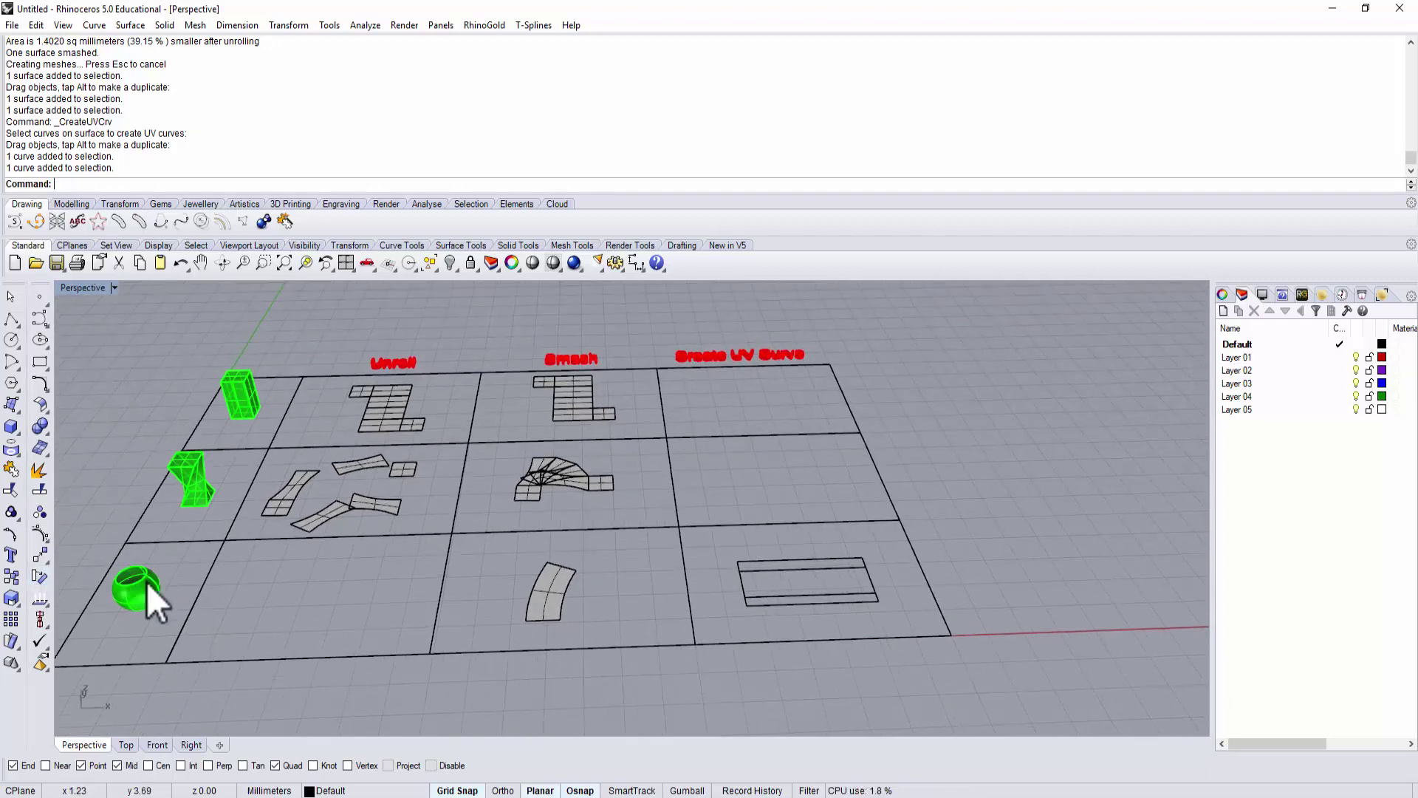
scroll(148, 581, up, 3)
click(231, 563)
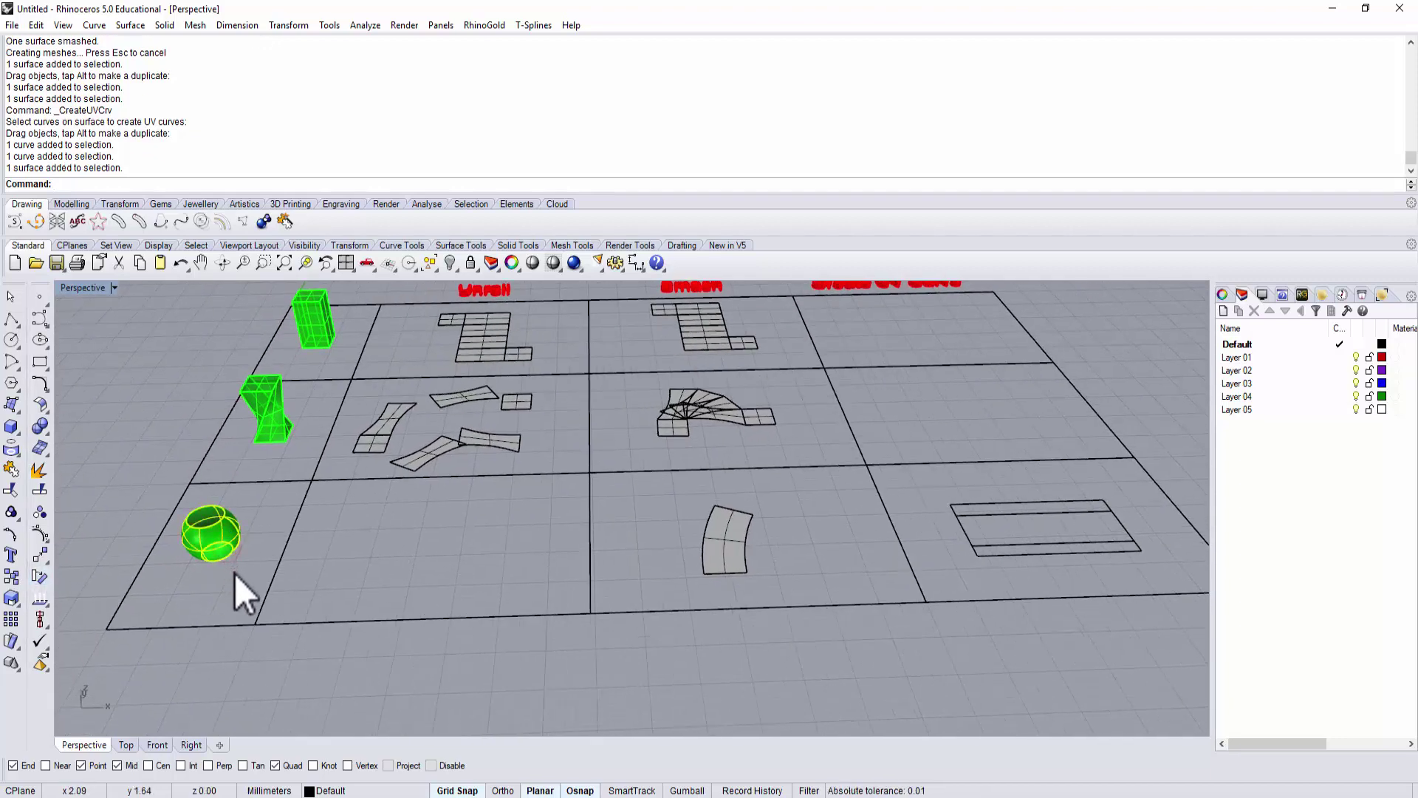
right_drag(243, 591, 225, 546)
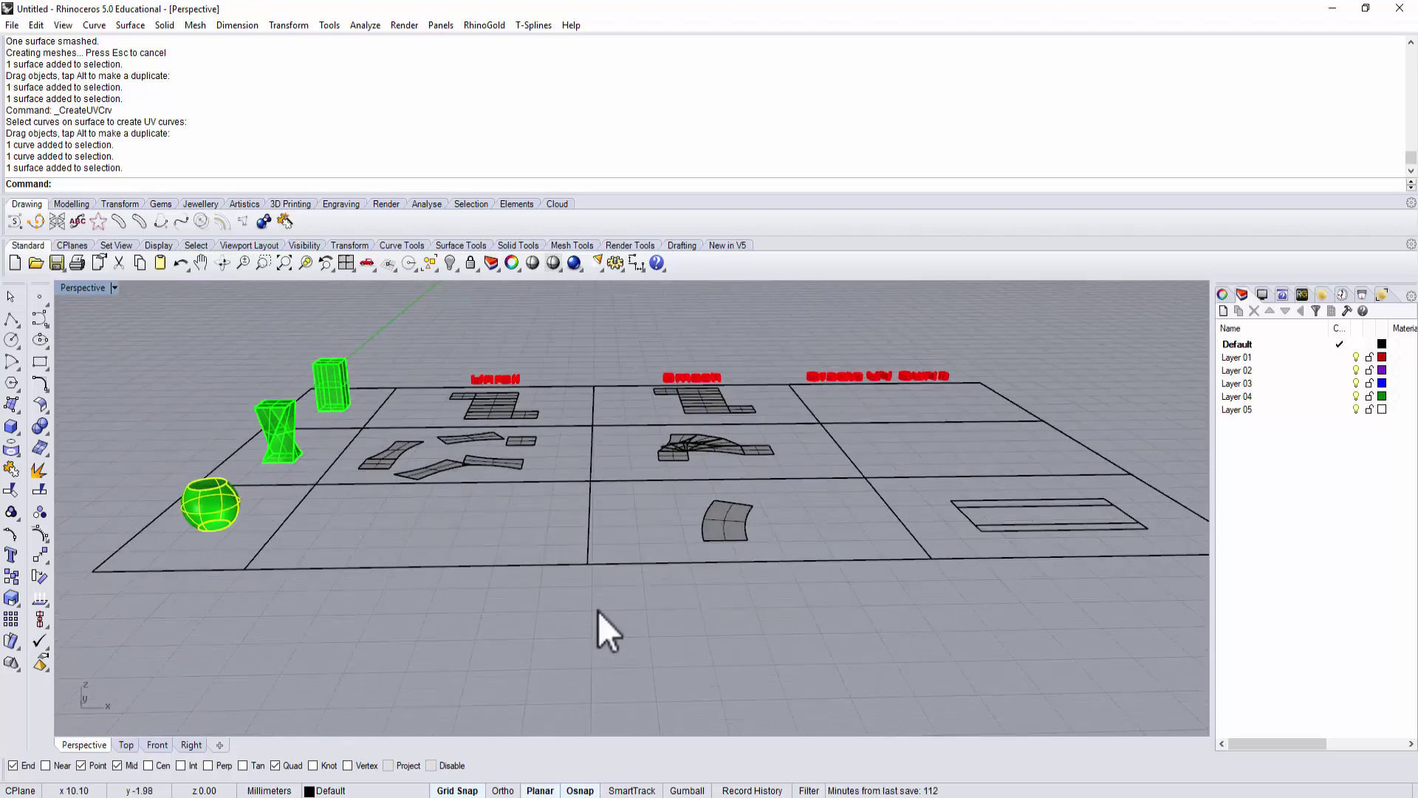
shift+right_drag(991, 538, 937, 545)
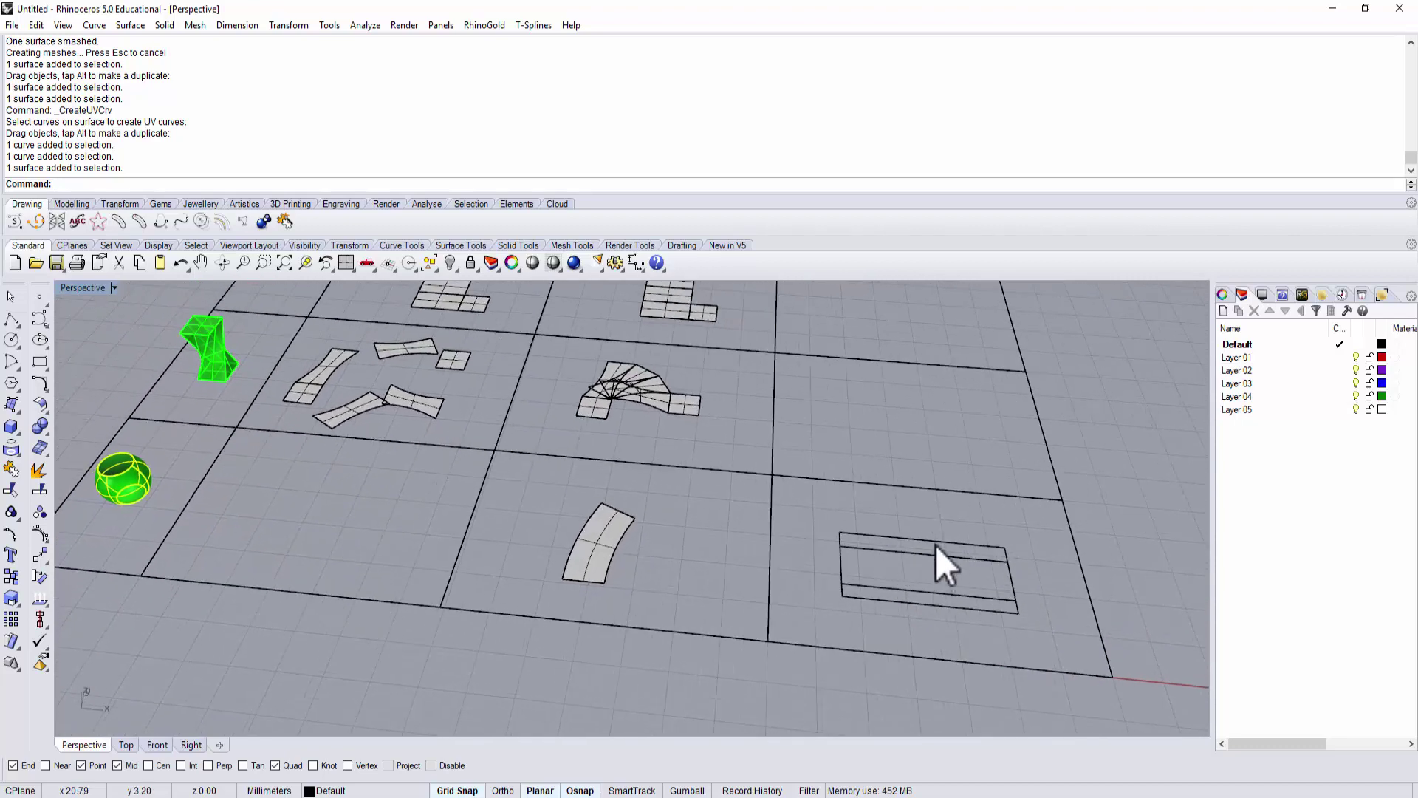
click(938, 542)
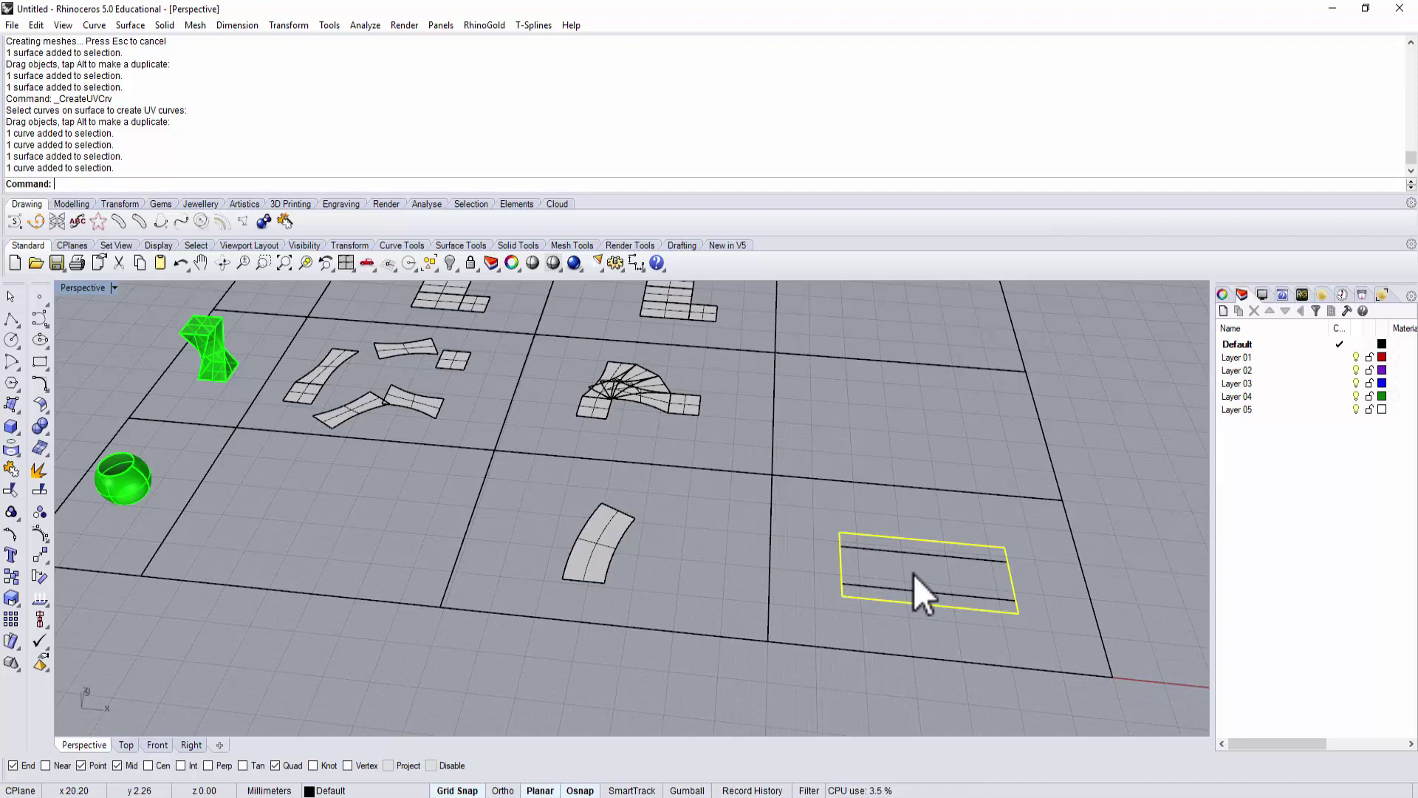
click(919, 555)
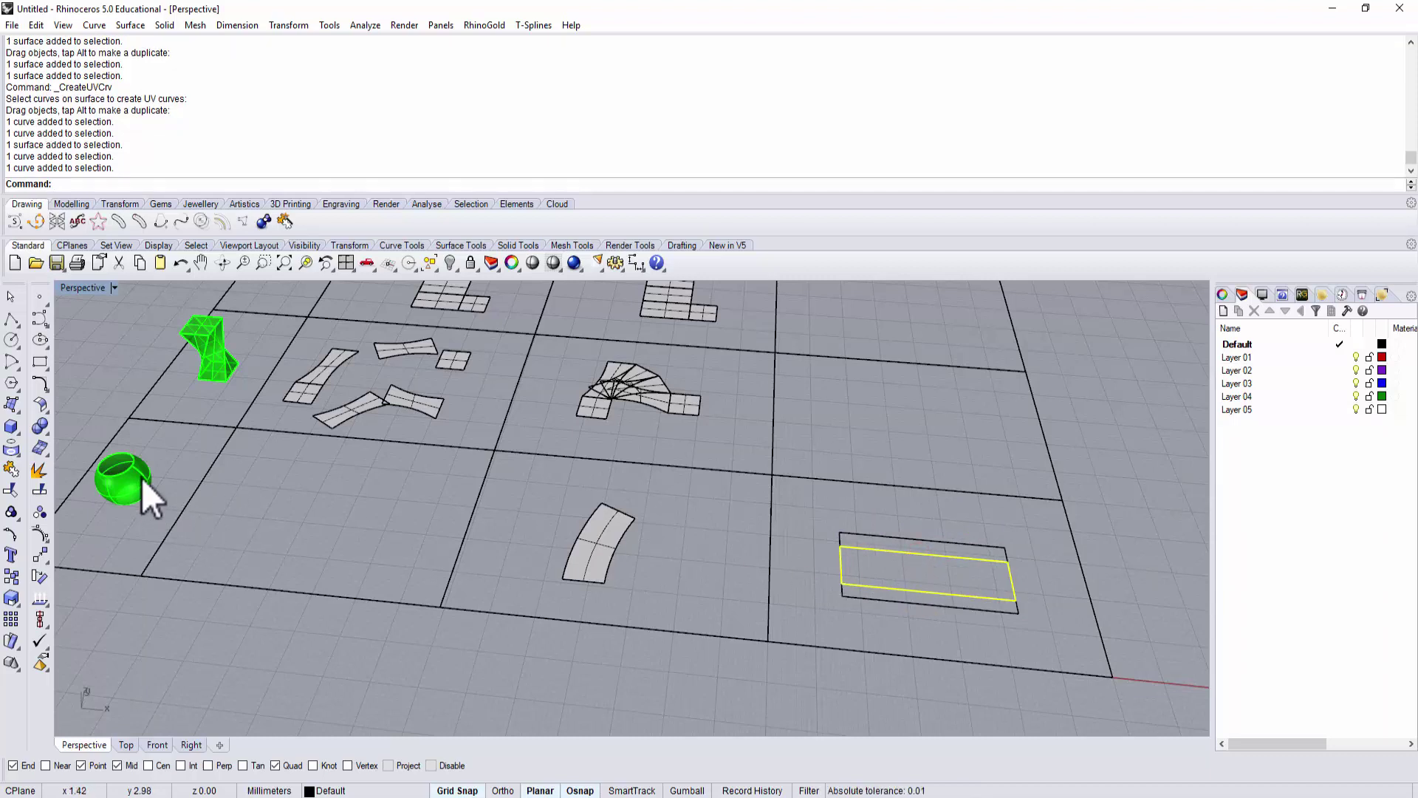
right_drag(868, 622, 920, 591)
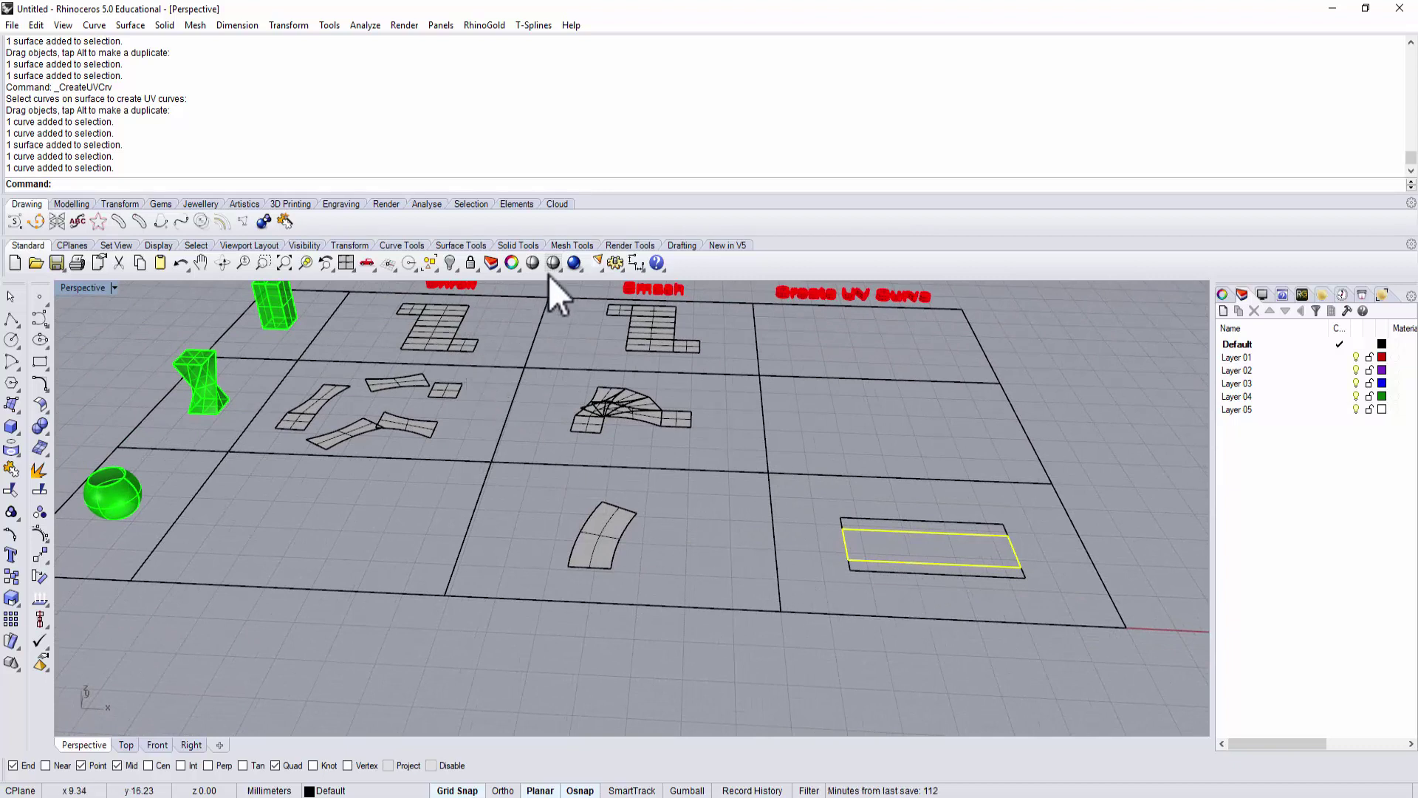
- Make a planar surface from the inner UV-curve rectangle using Surface from planar curves
drag(614, 194, 627, 66)
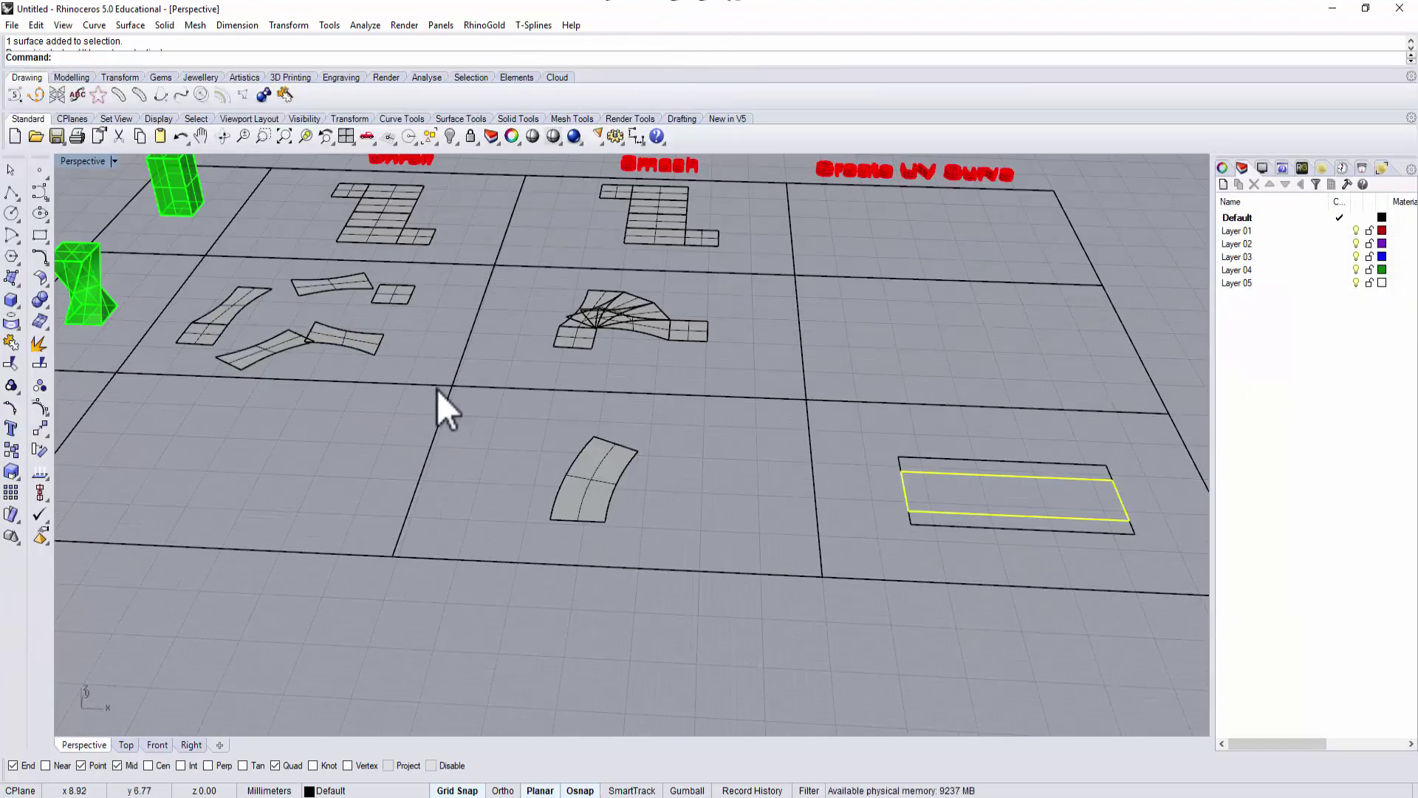
scroll(784, 492, down, 2)
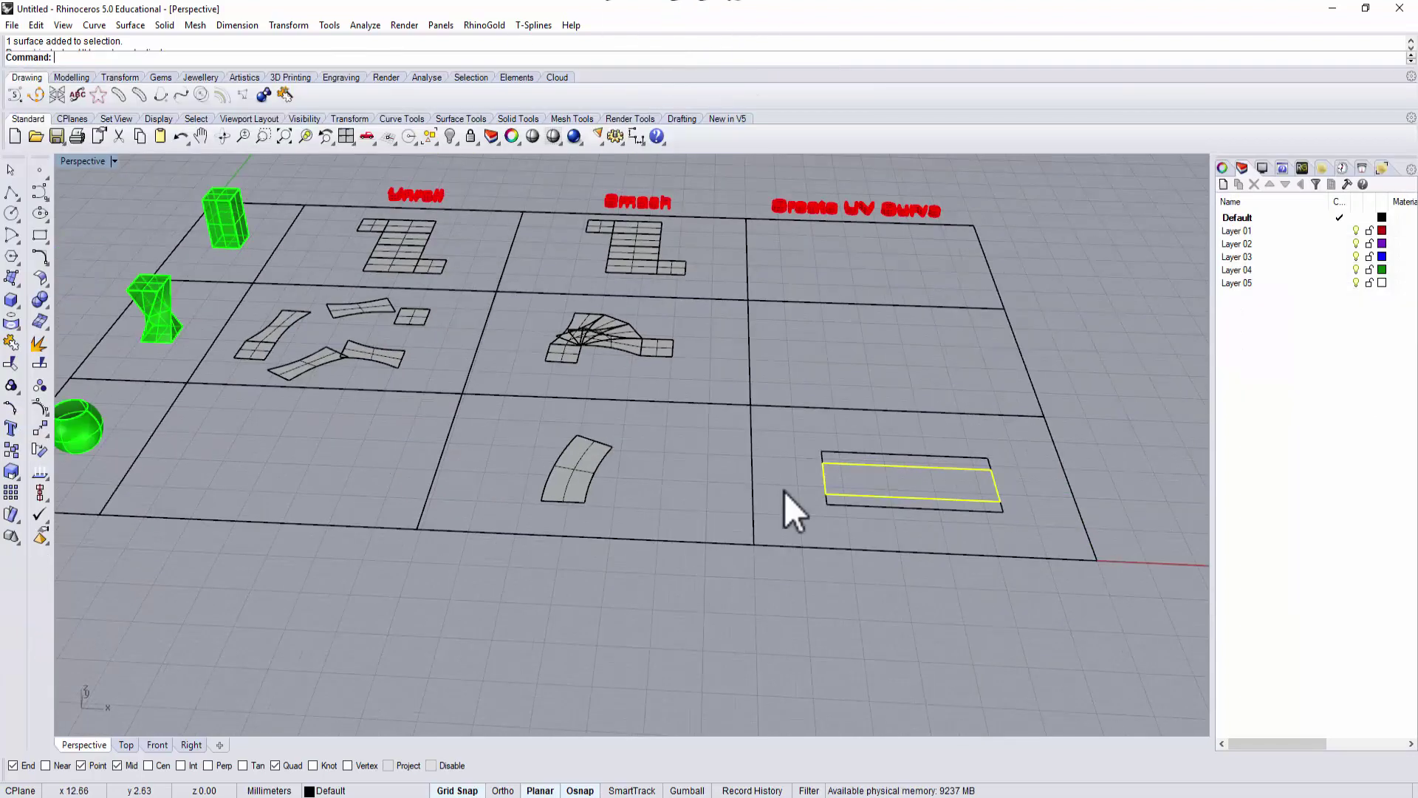
click(12, 277)
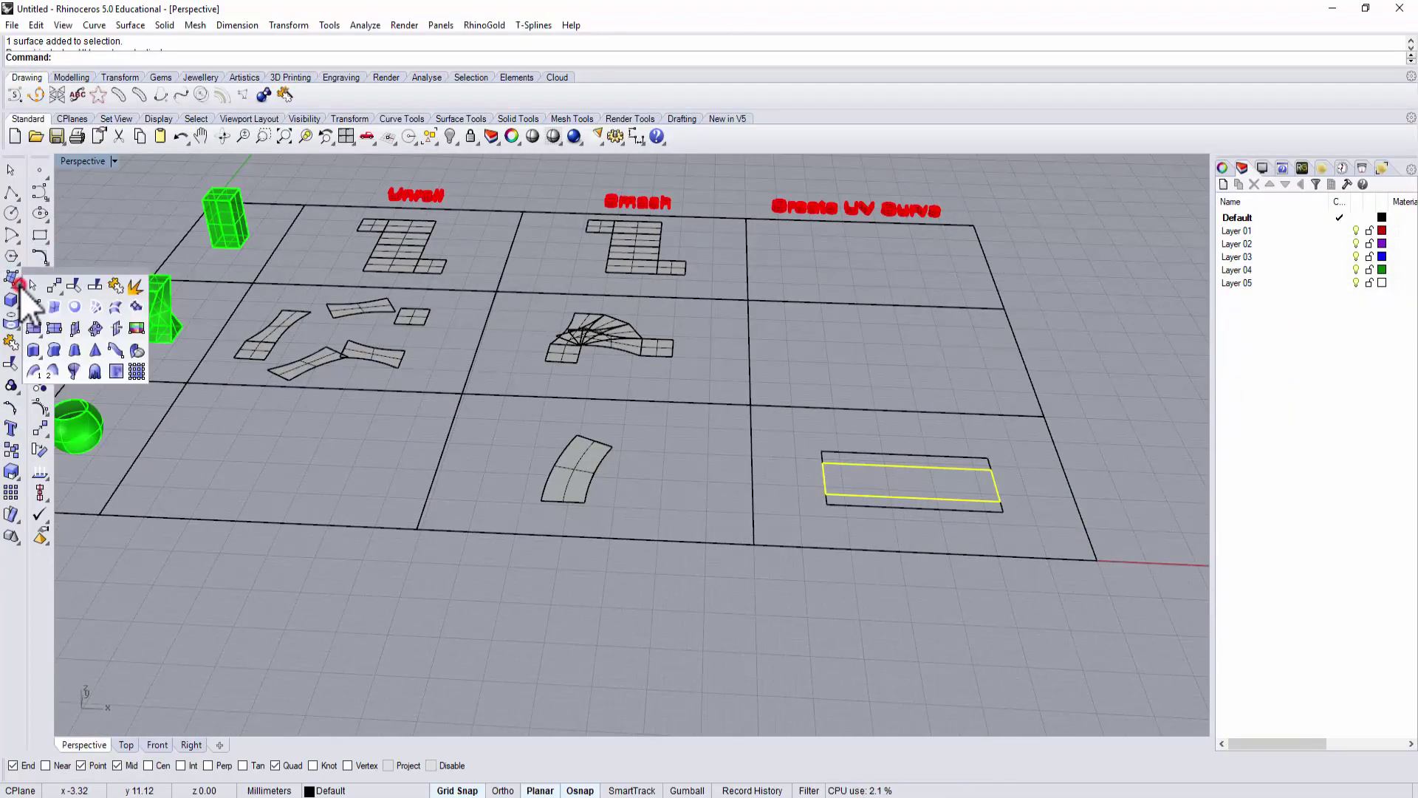
click(70, 307)
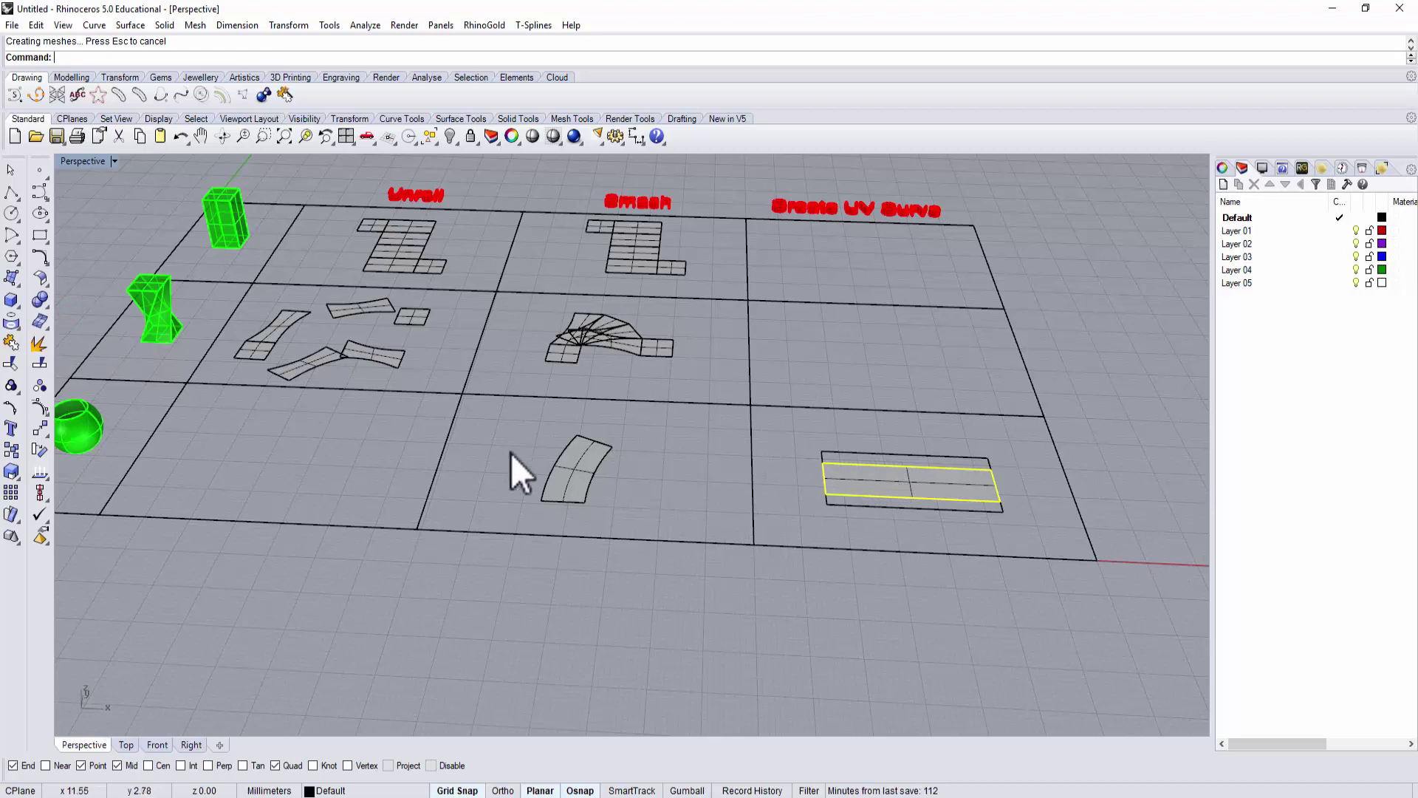
shift+right_drag(513, 468, 604, 432)
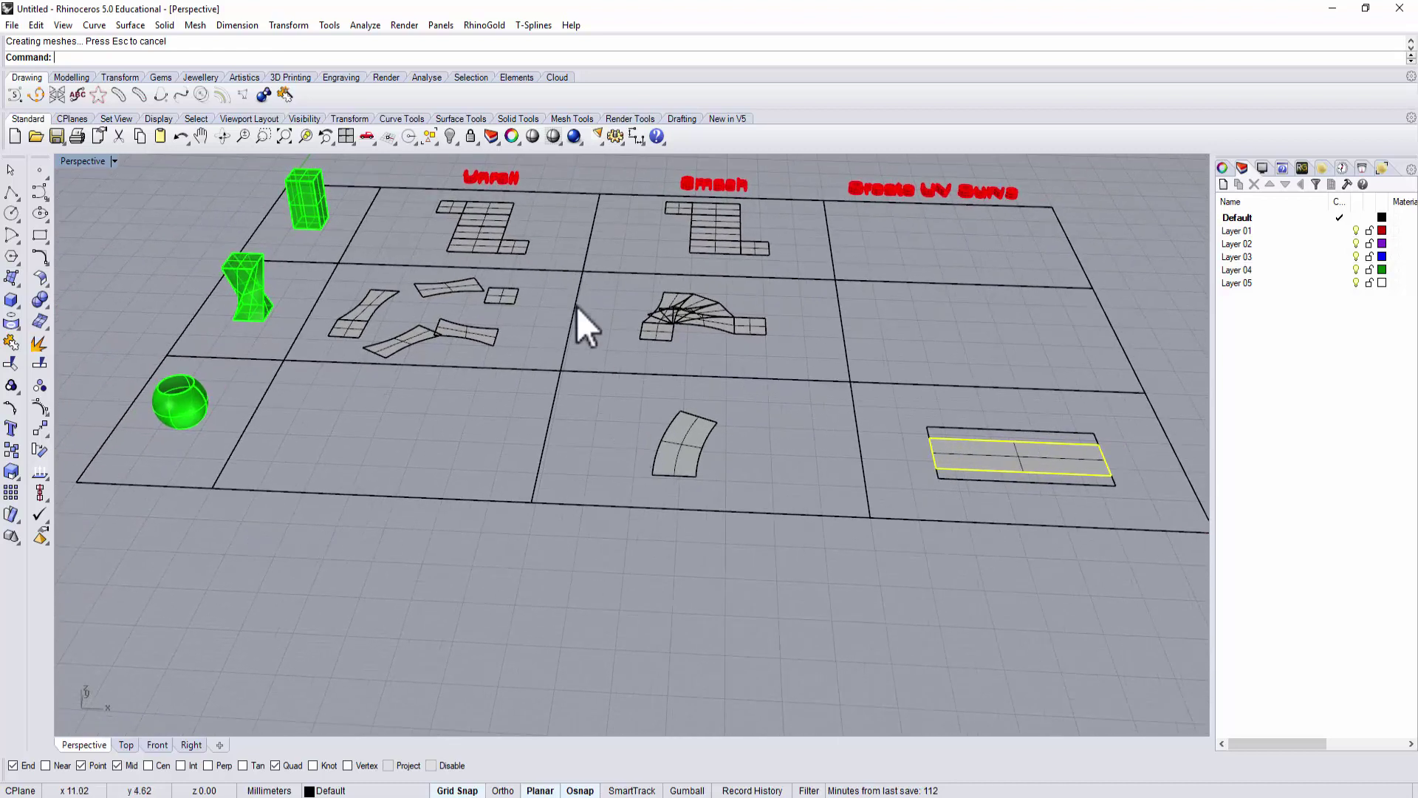
- Measure the green sphere's surface area with the Area analysis command
click(364, 27)
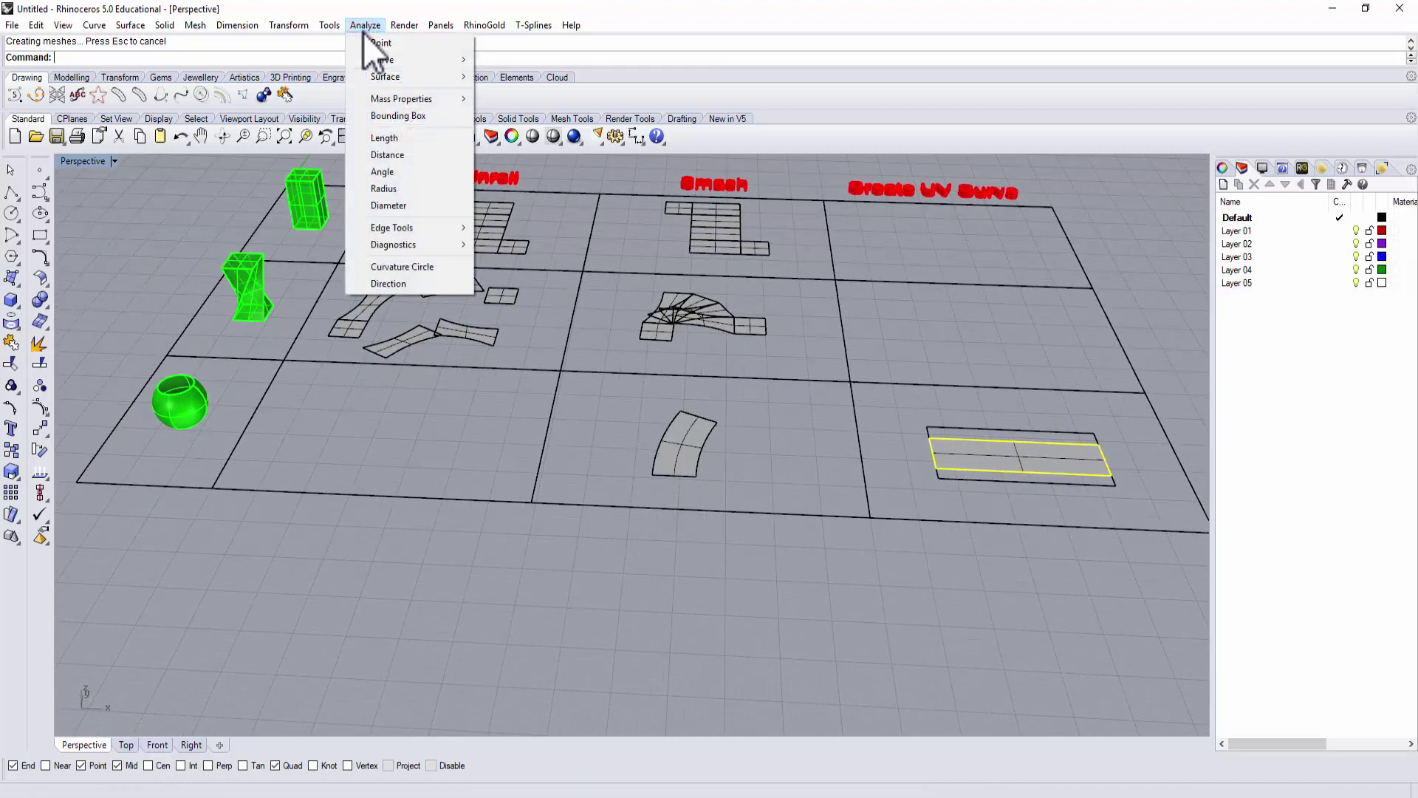
mouse_move(378, 99)
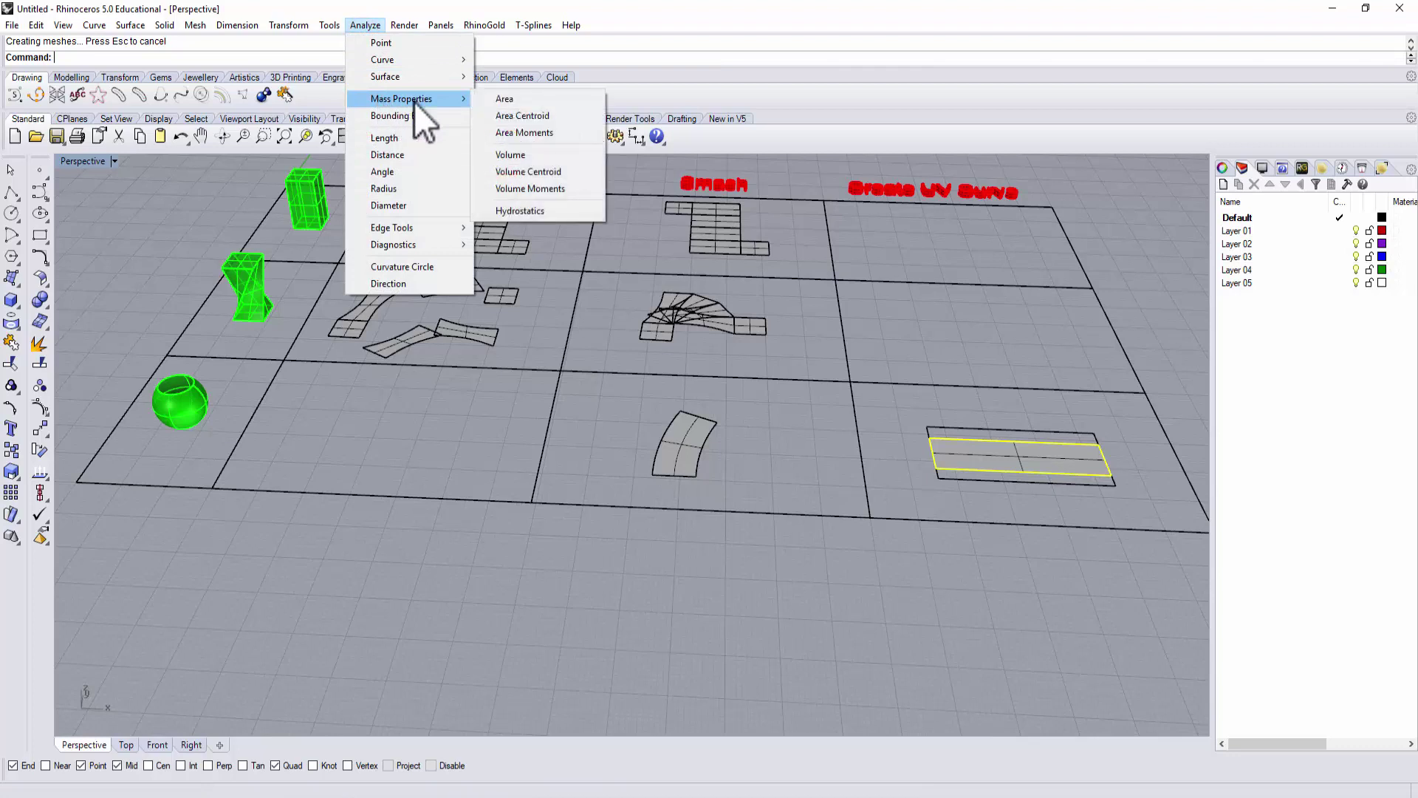
click(503, 99)
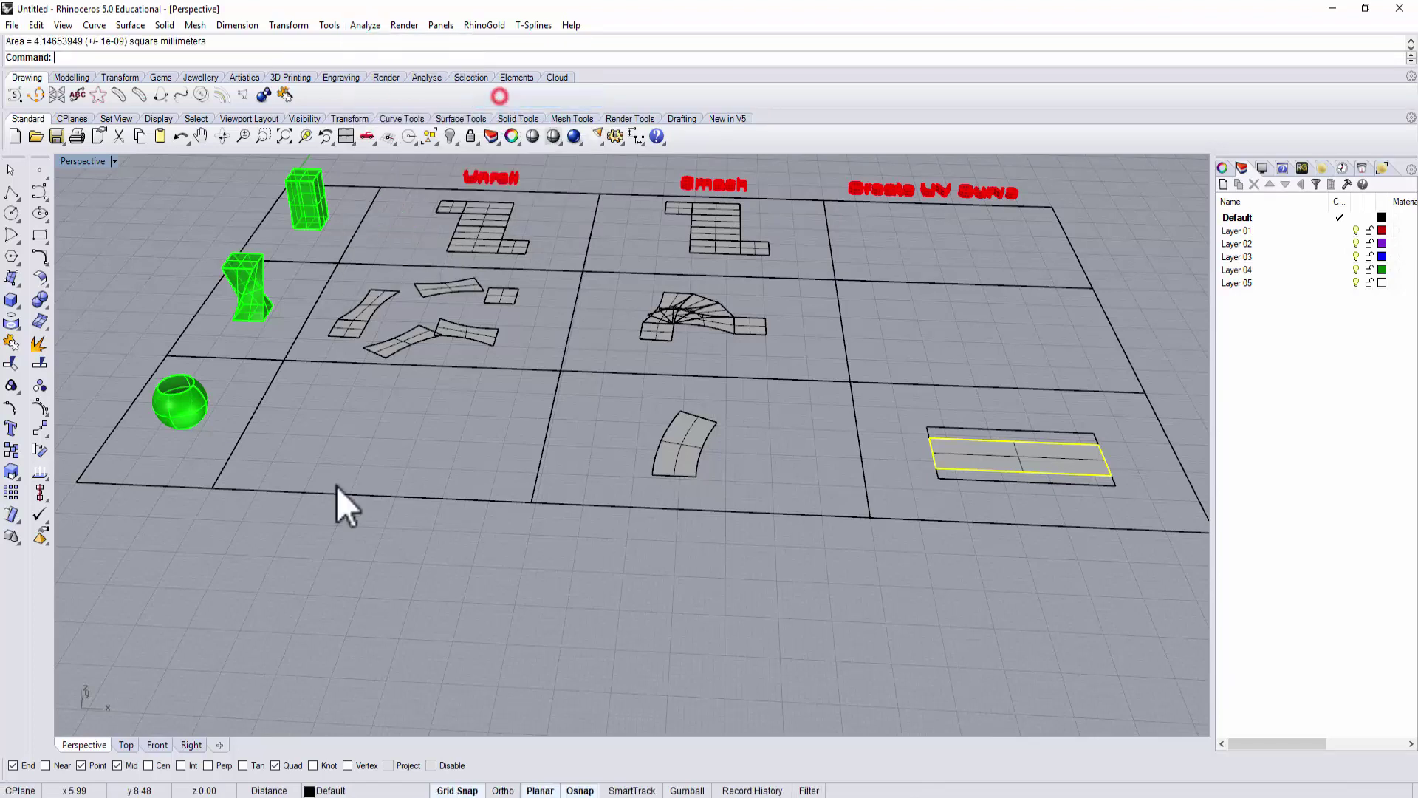
click(179, 411)
key(Return)
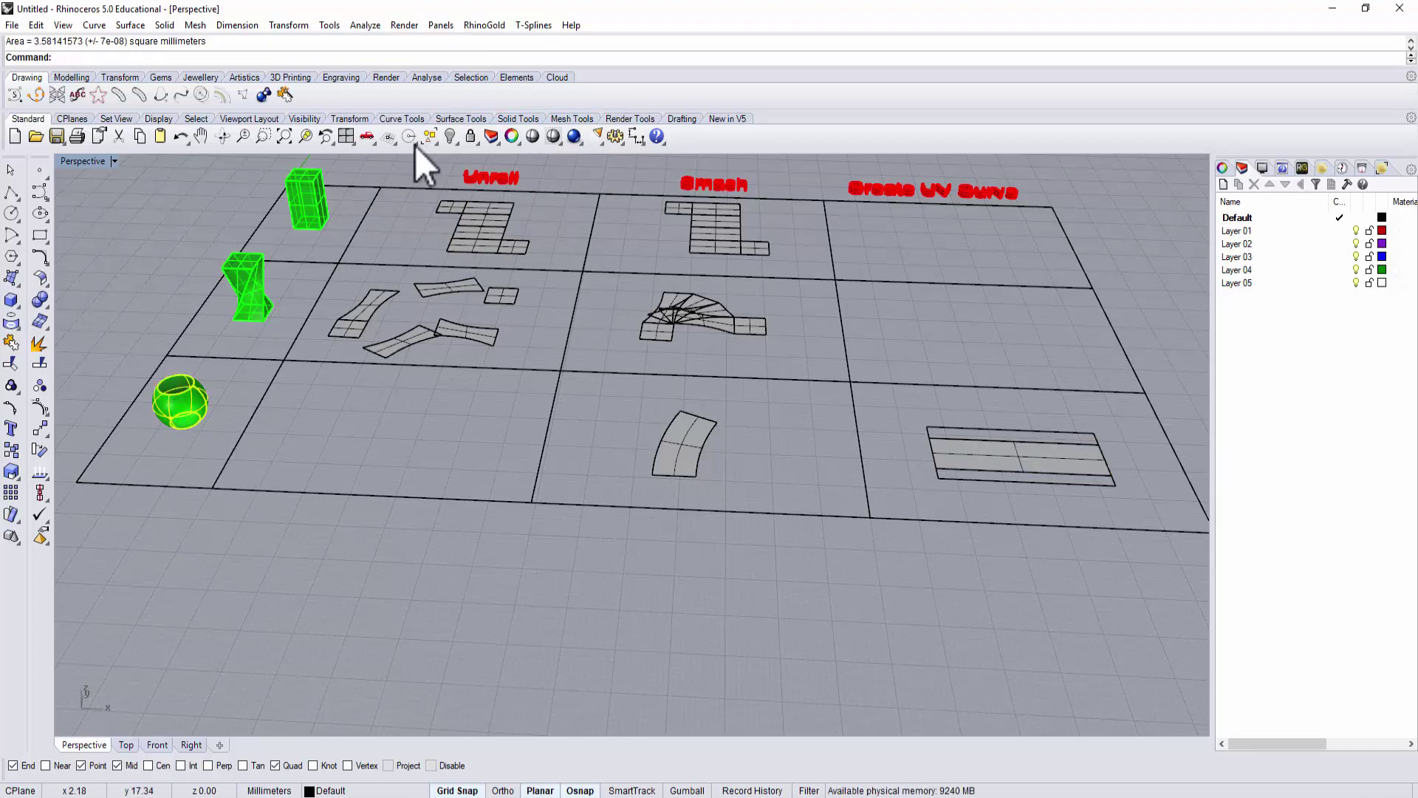
- Measure the areas of the curved smashed surface and the flat UV rectangle surface
drag(456, 68, 456, 91)
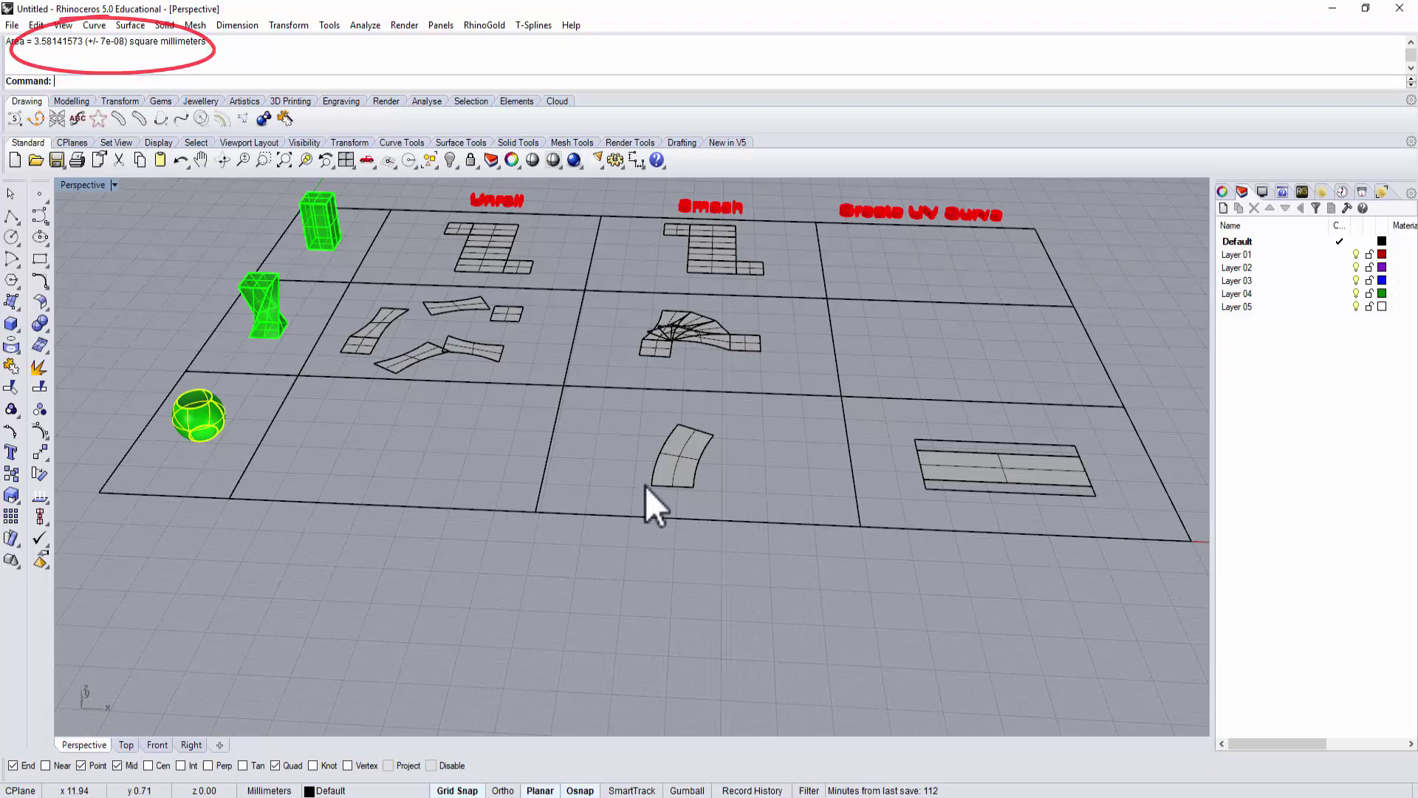
click(675, 455)
key(Return)
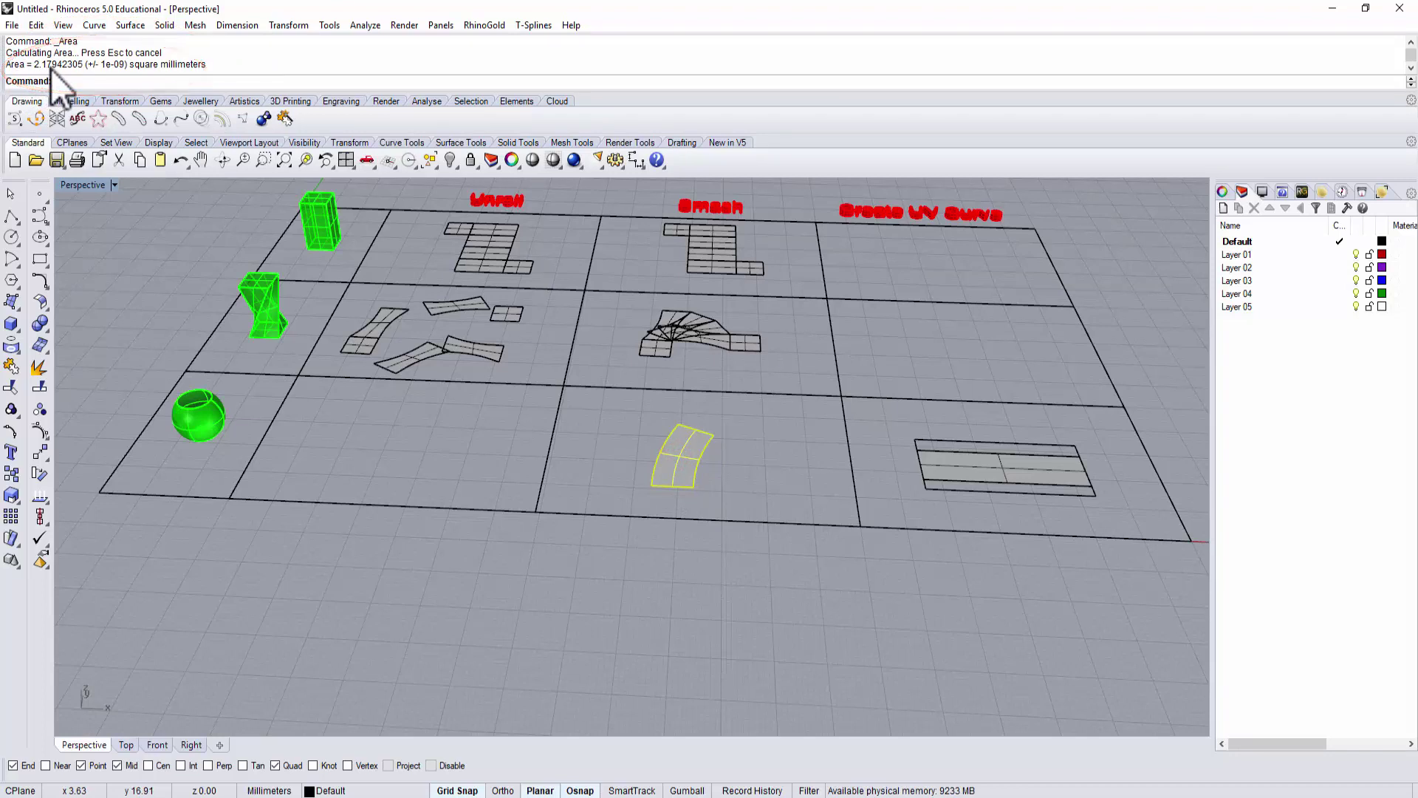
click(933, 461)
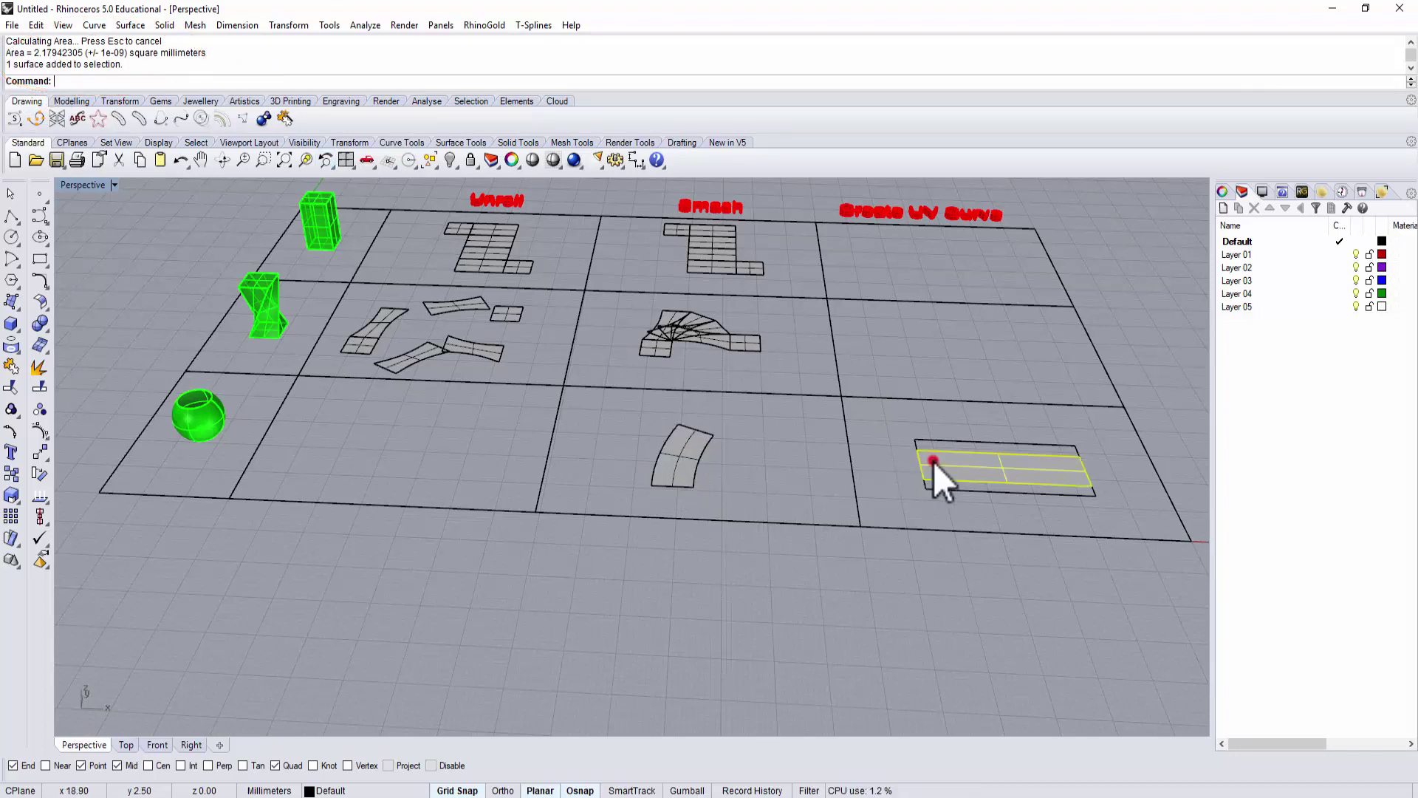
key(Return)
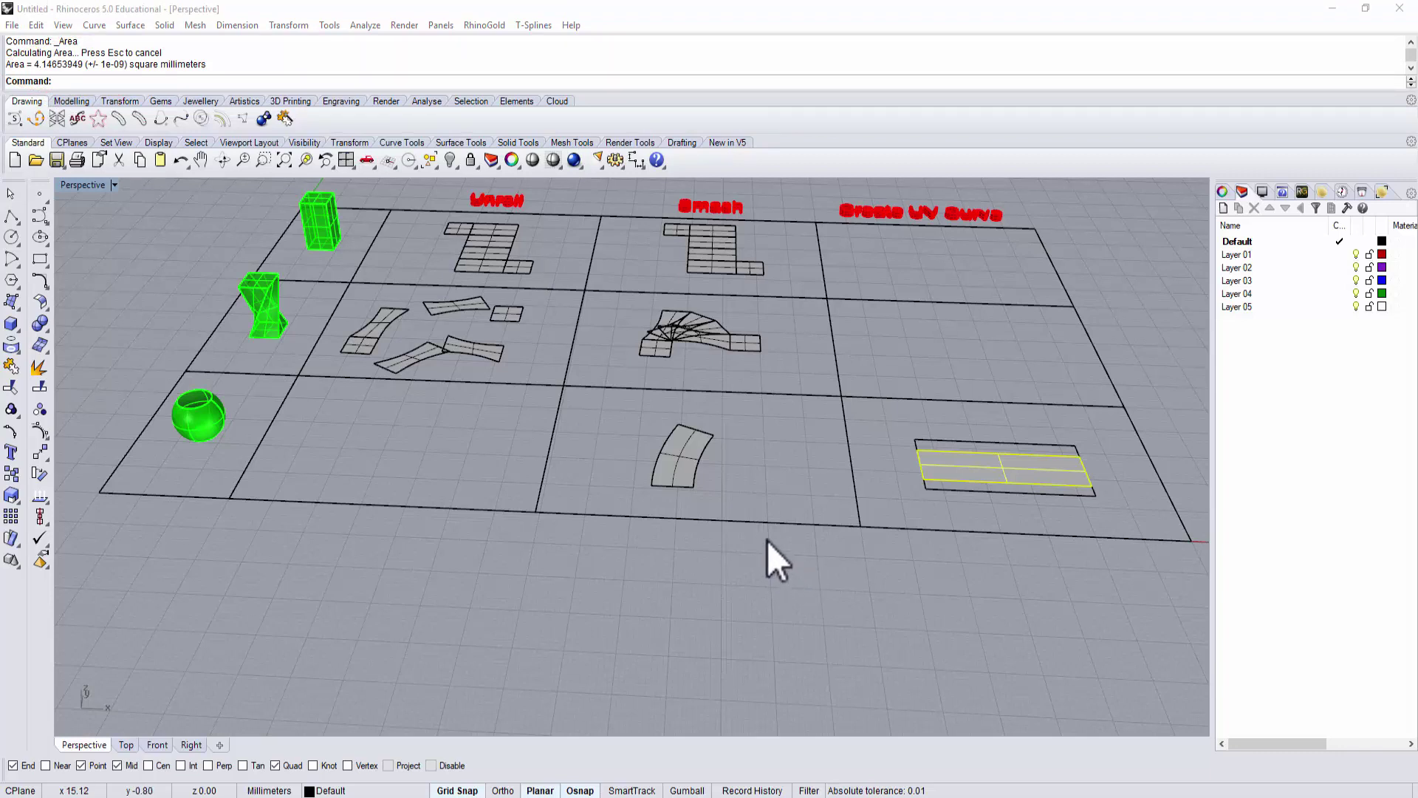
- Select the smashed surface, the flat rectangle surface and the sphere in turn to compare them
click(681, 450)
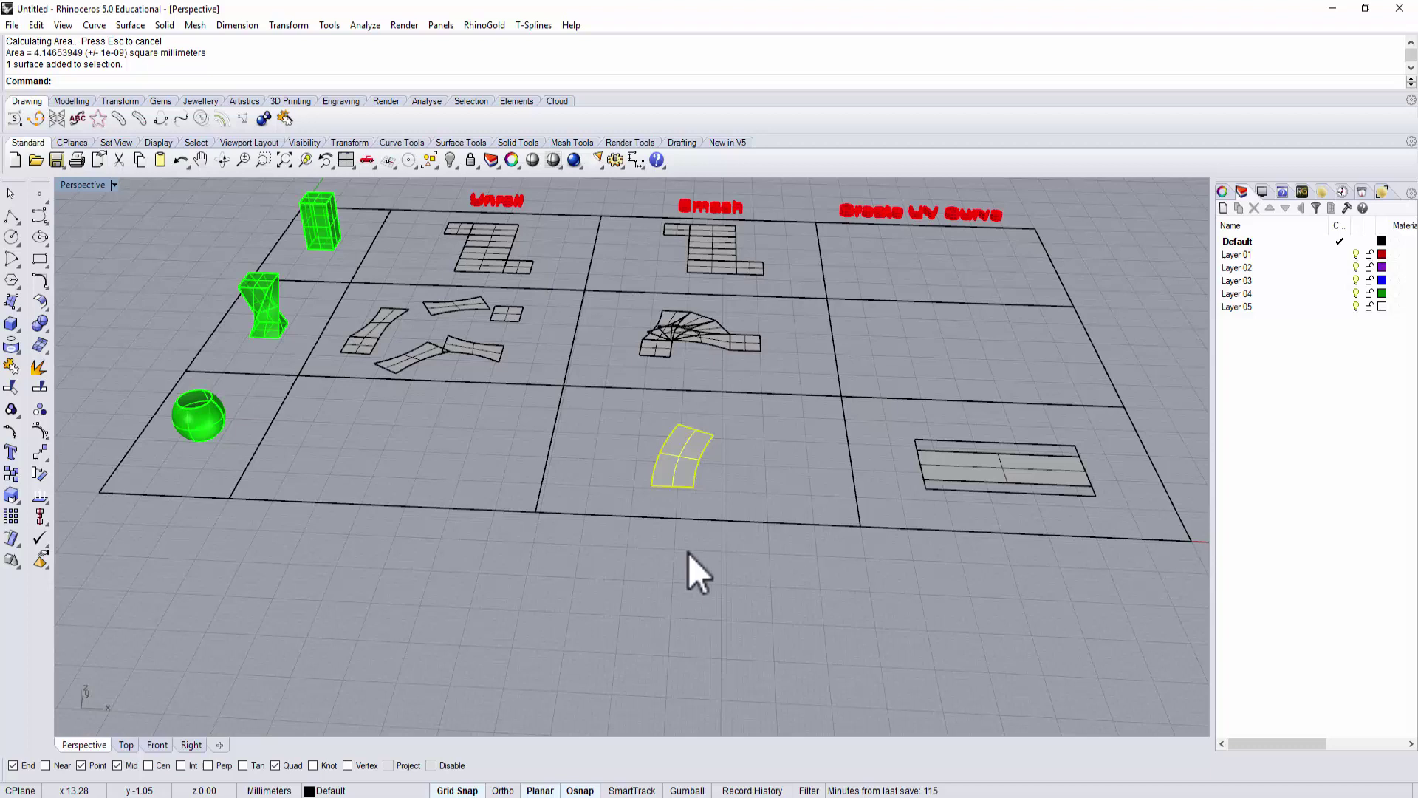
click(955, 619)
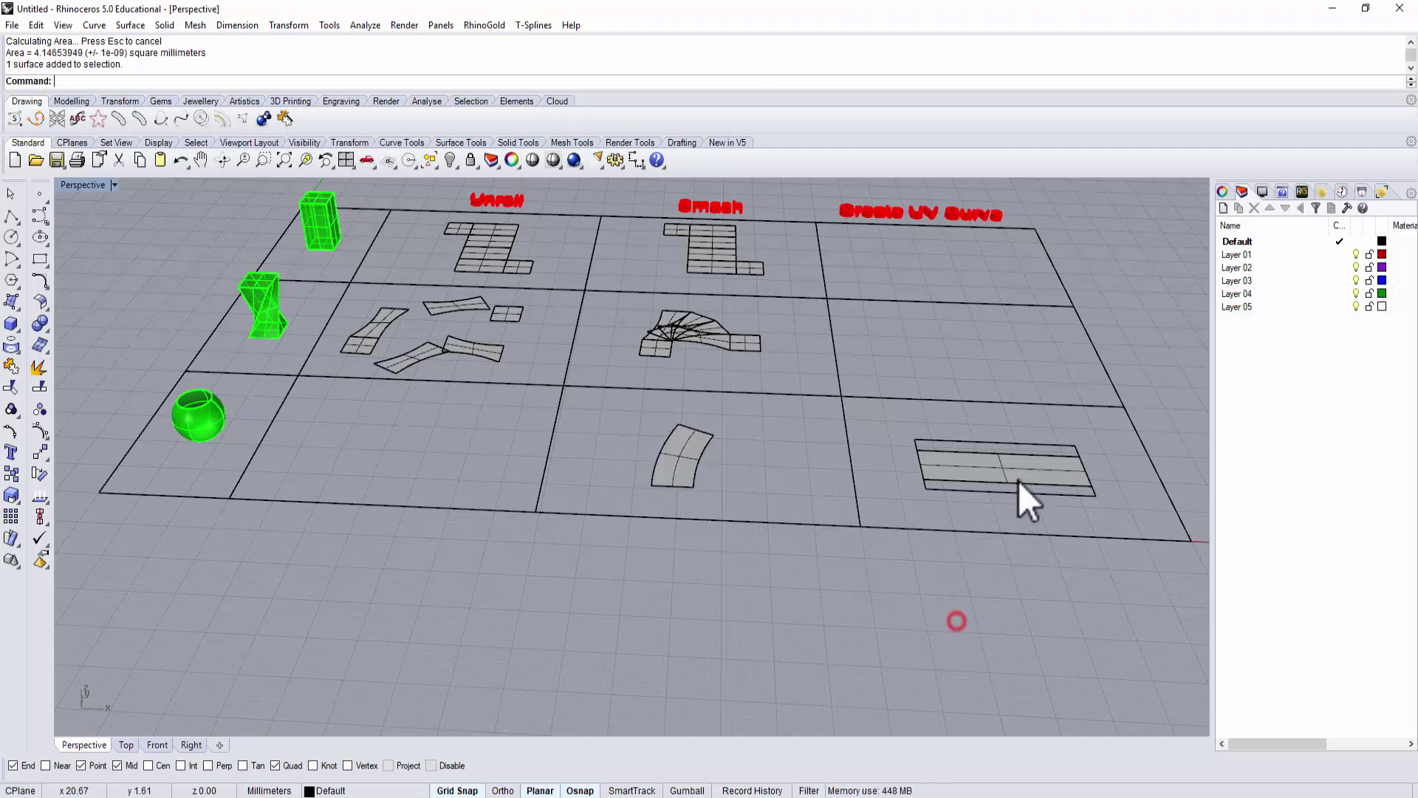
click(1022, 465)
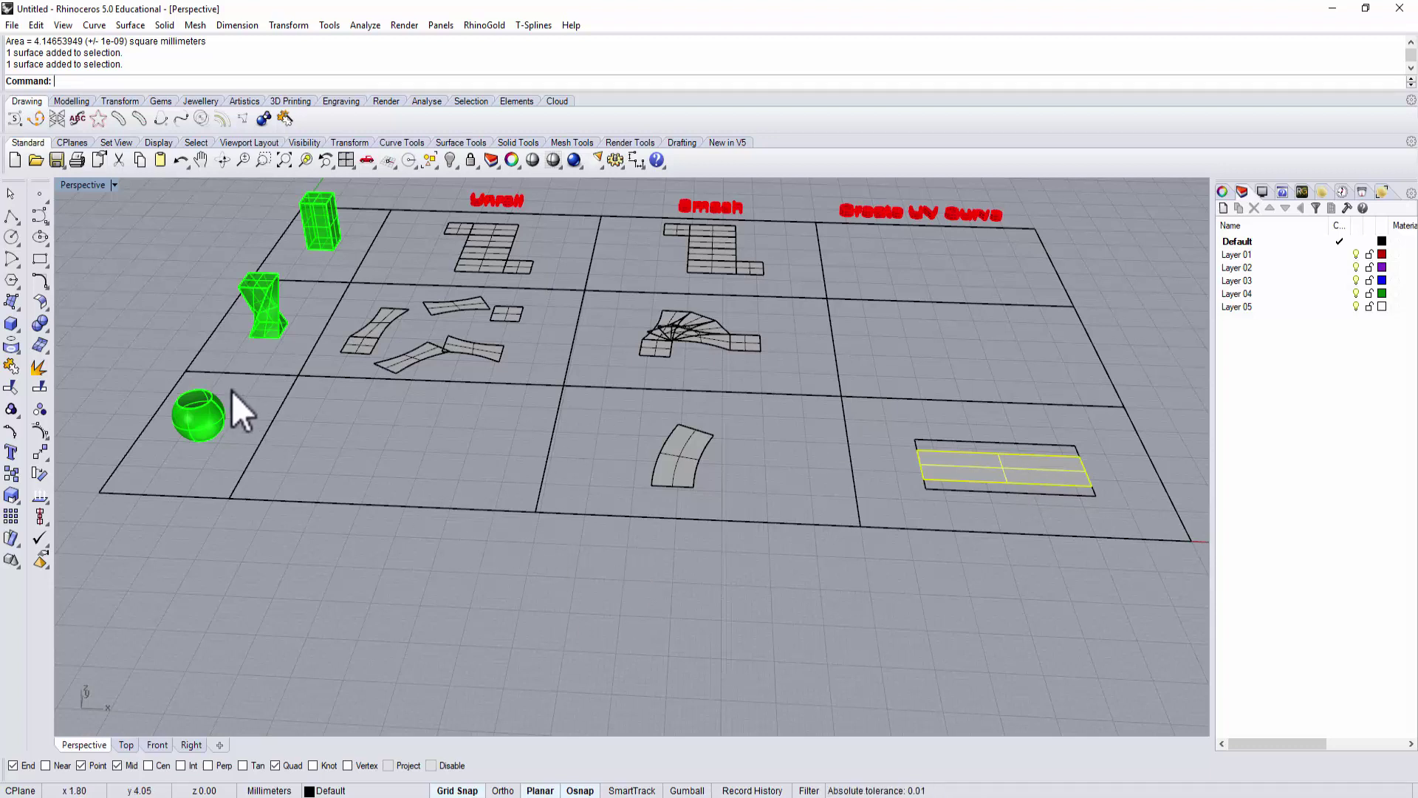
click(190, 415)
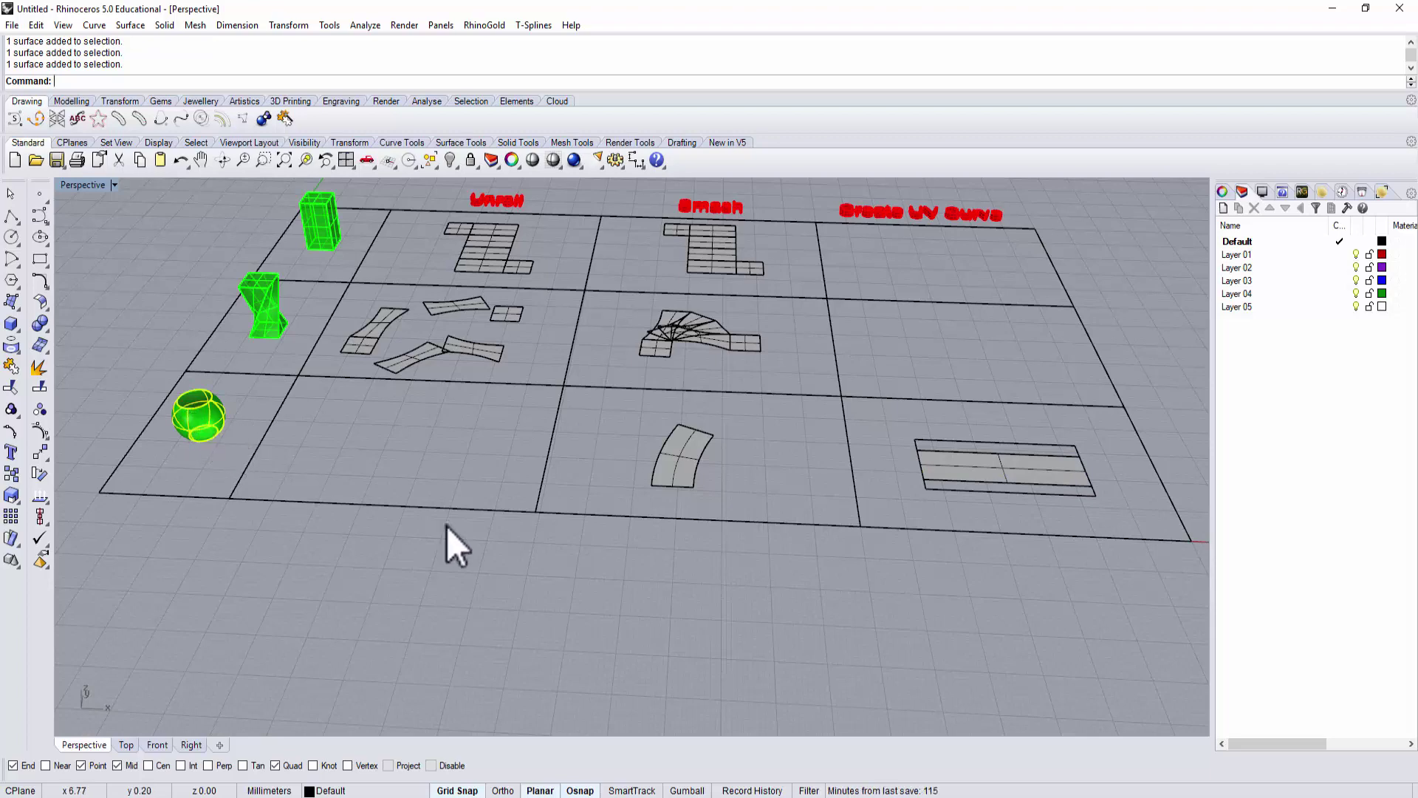
click(703, 606)
right_drag(739, 477, 759, 525)
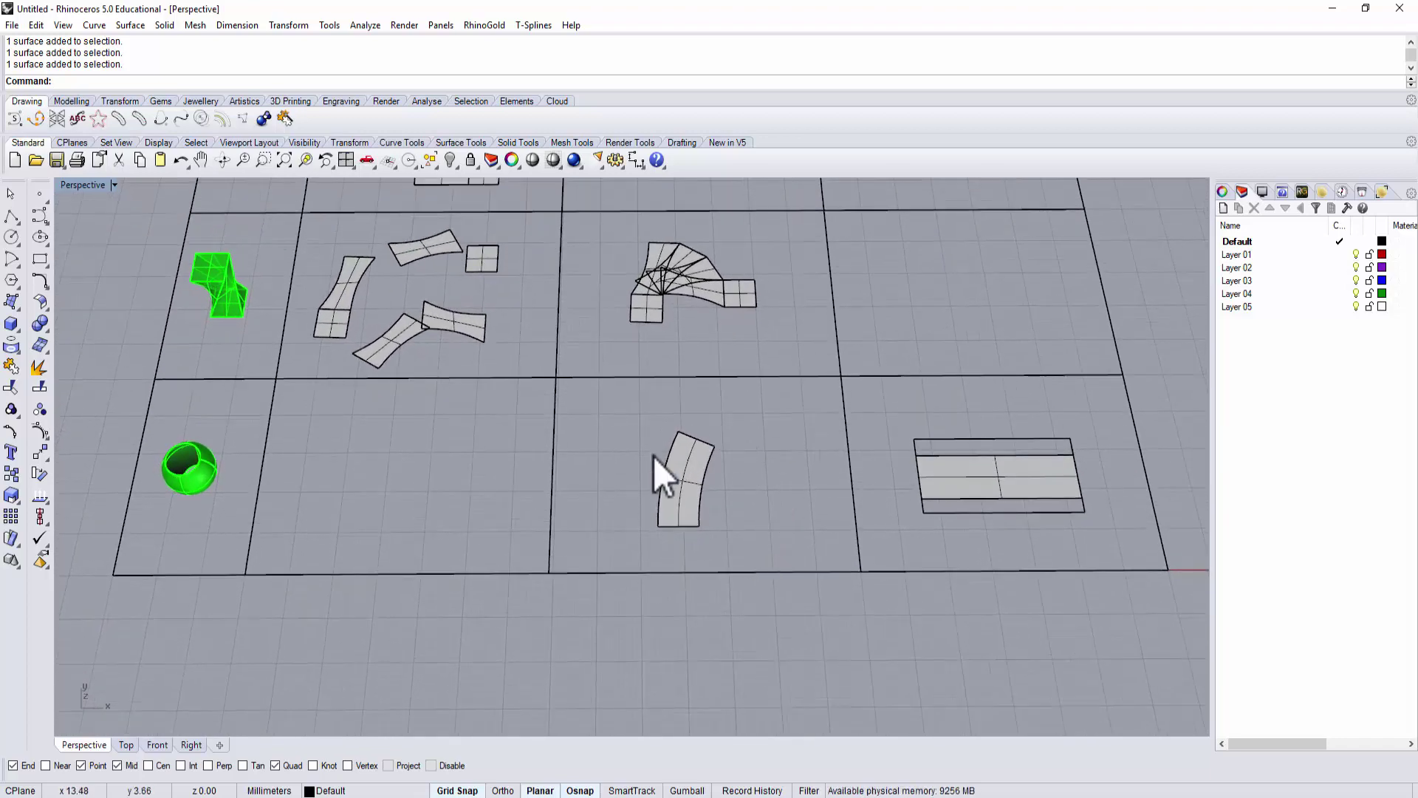
scroll(730, 506, up, 5)
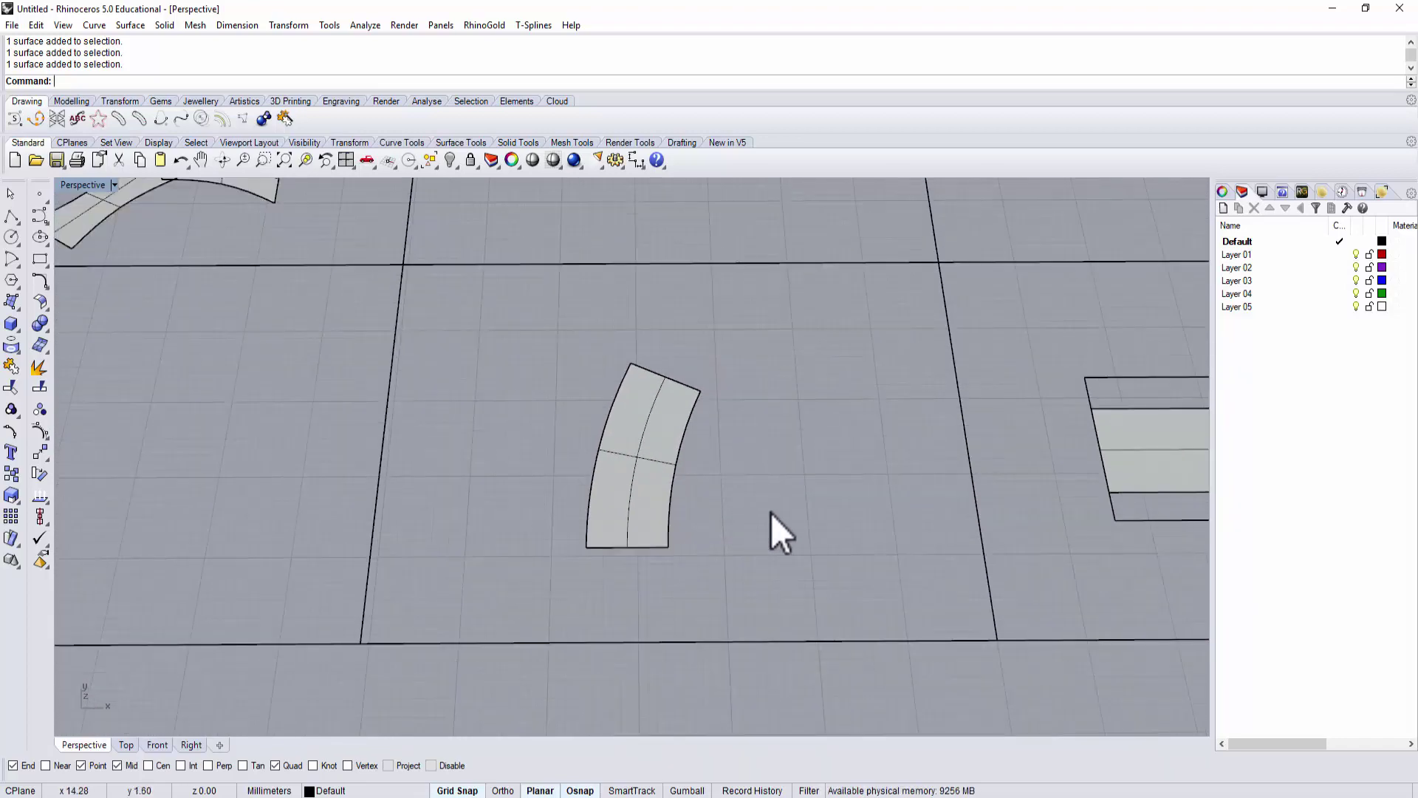
shift+right_drag(770, 512, 721, 506)
scroll(696, 481, down, 4)
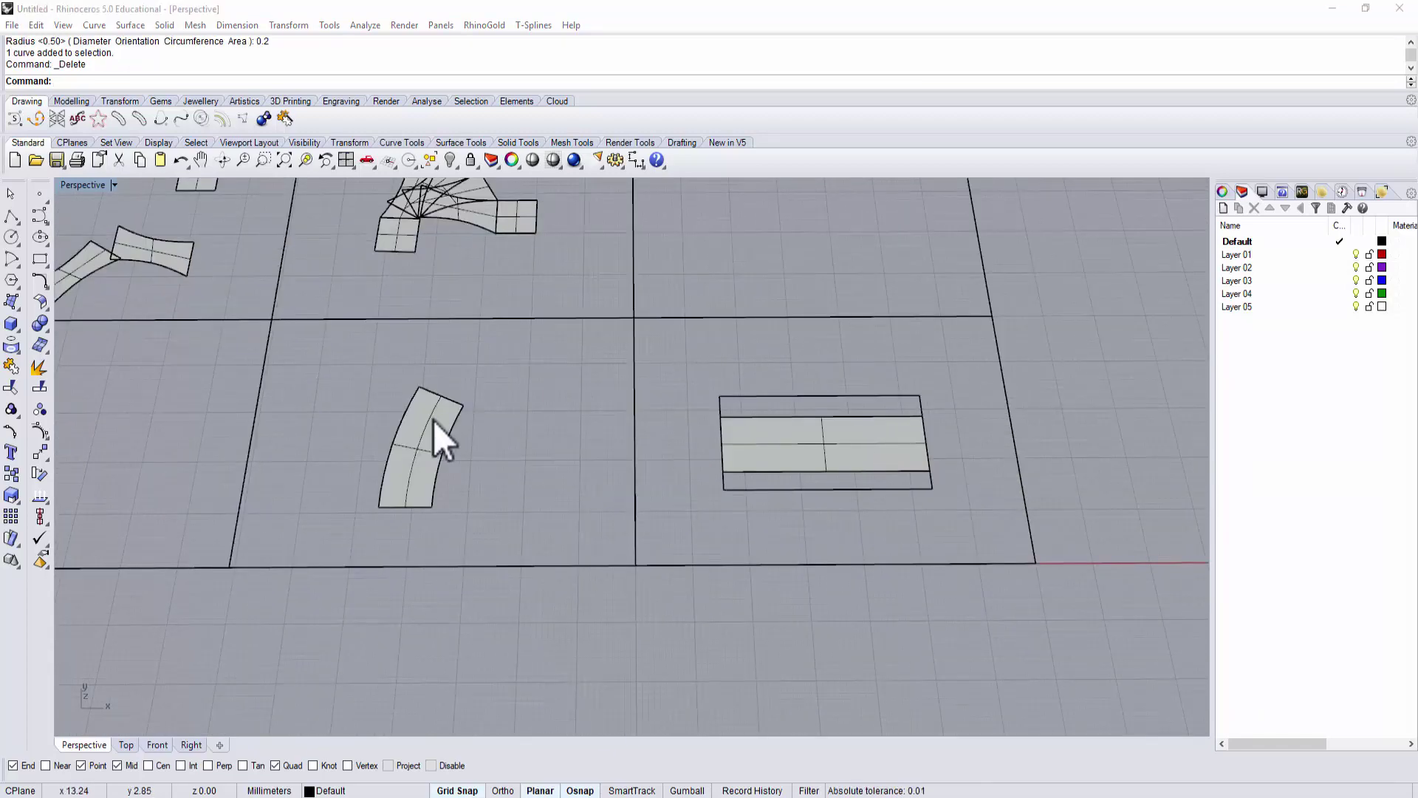
scroll(402, 451, up, 2)
right_drag(402, 450, 480, 447)
shift+right_drag(719, 529, 540, 531)
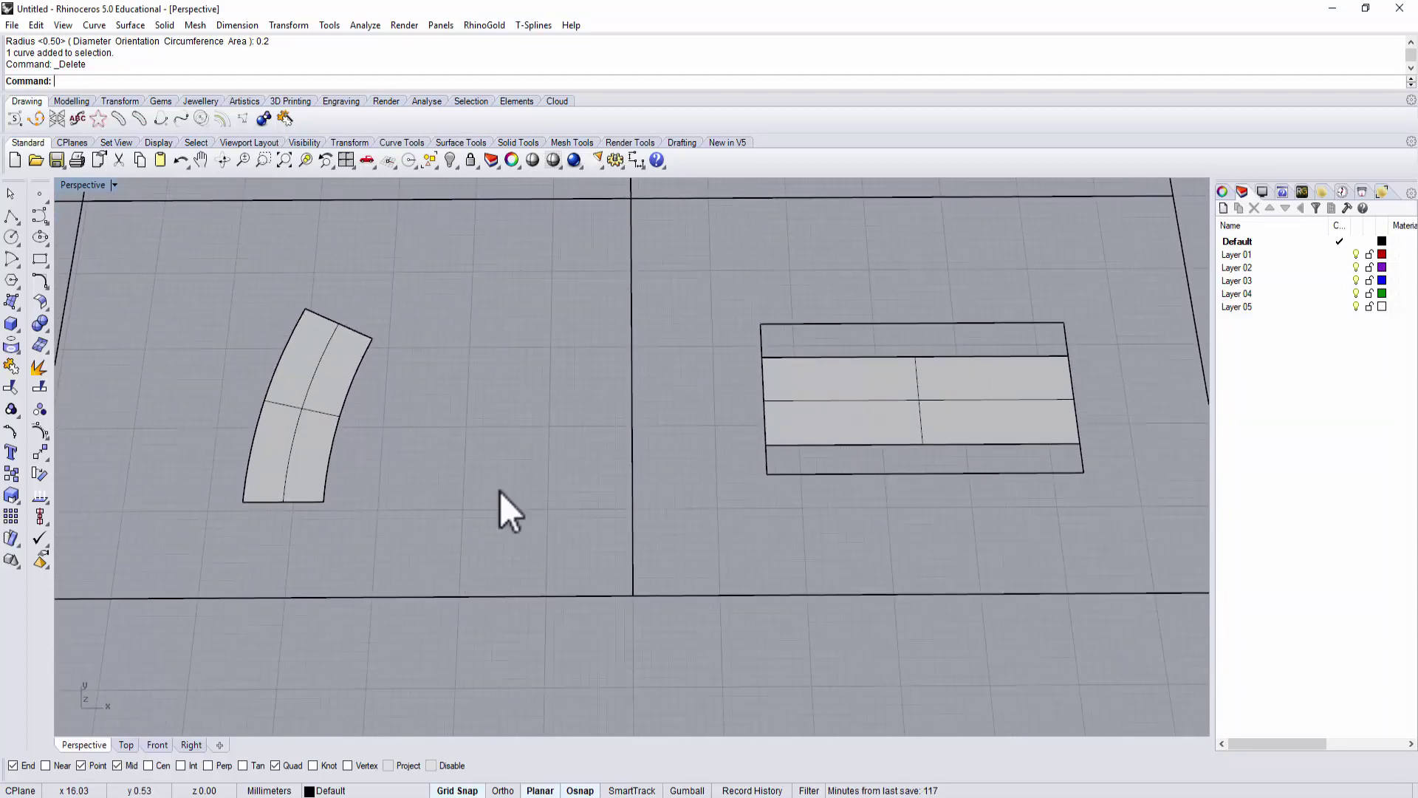
- Draw a 0.25-radius circle at the centre of the smashed sphere strip
click(11, 237)
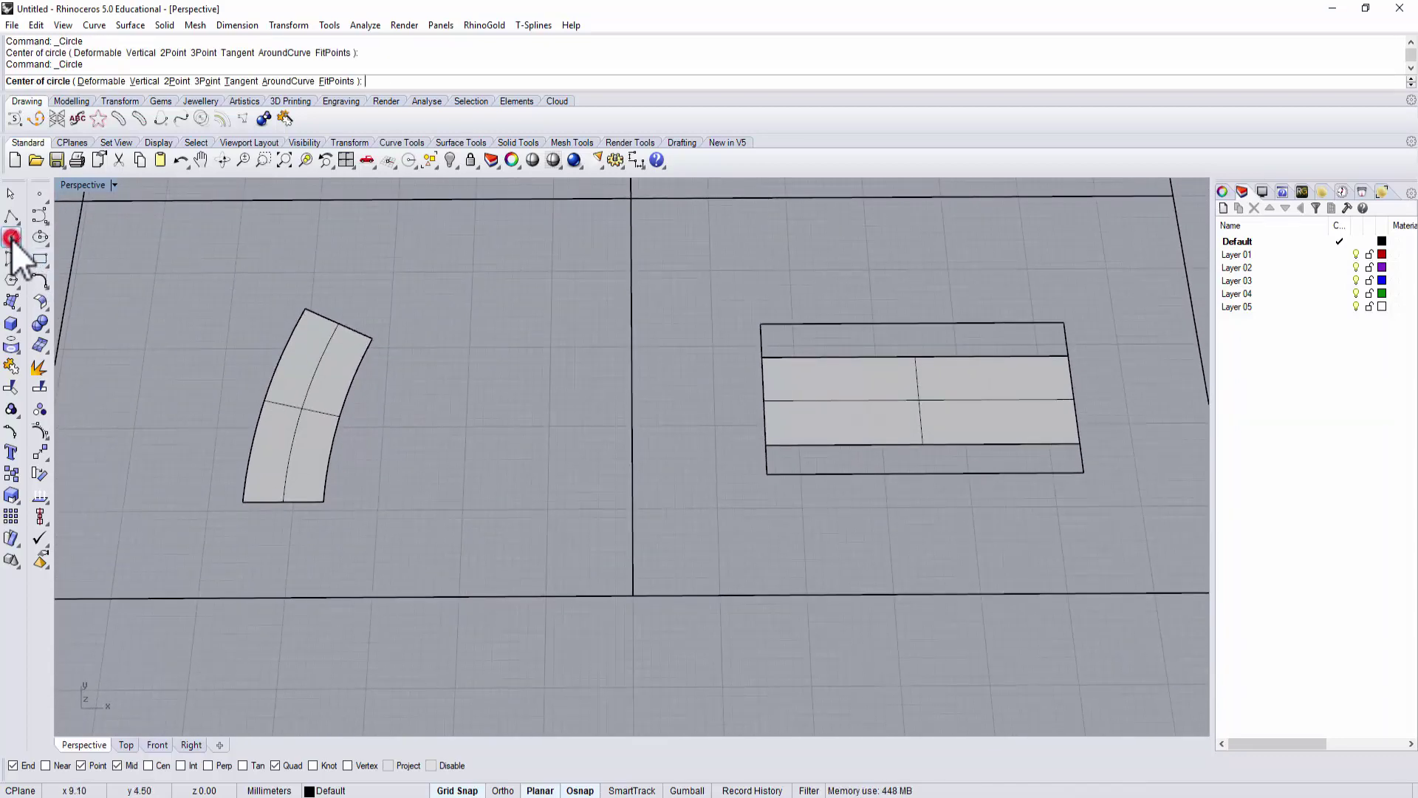
click(301, 410)
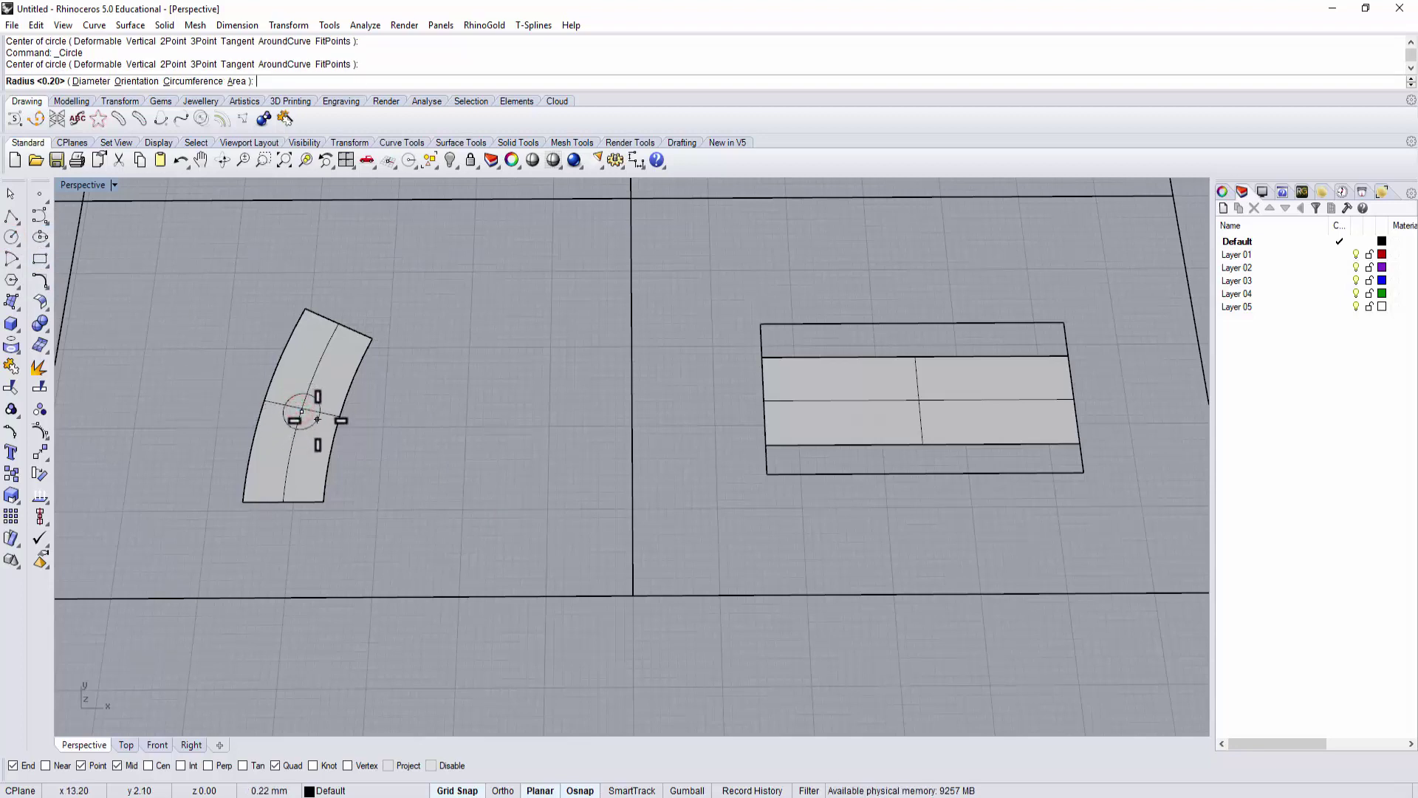
text(0.)
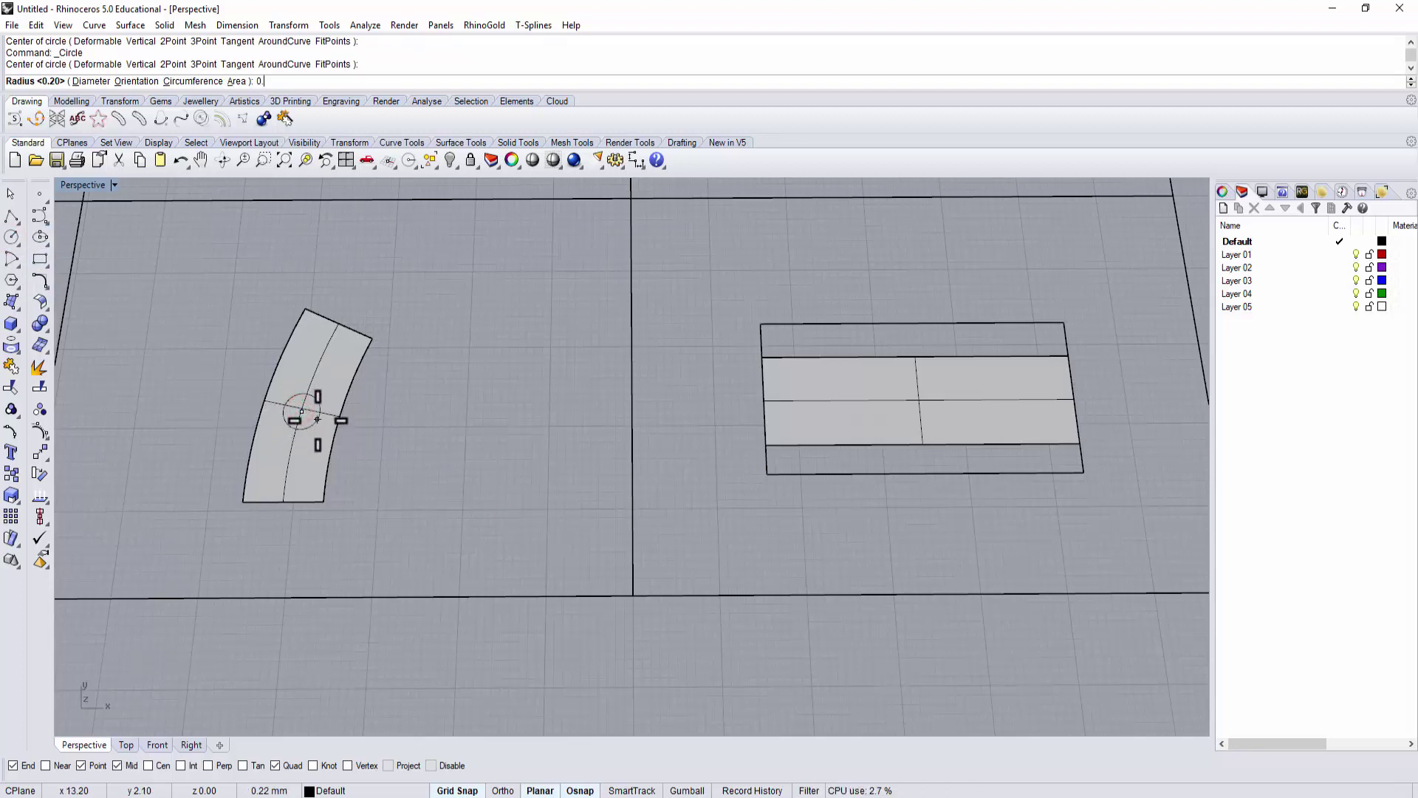
text(25)
key(Return)
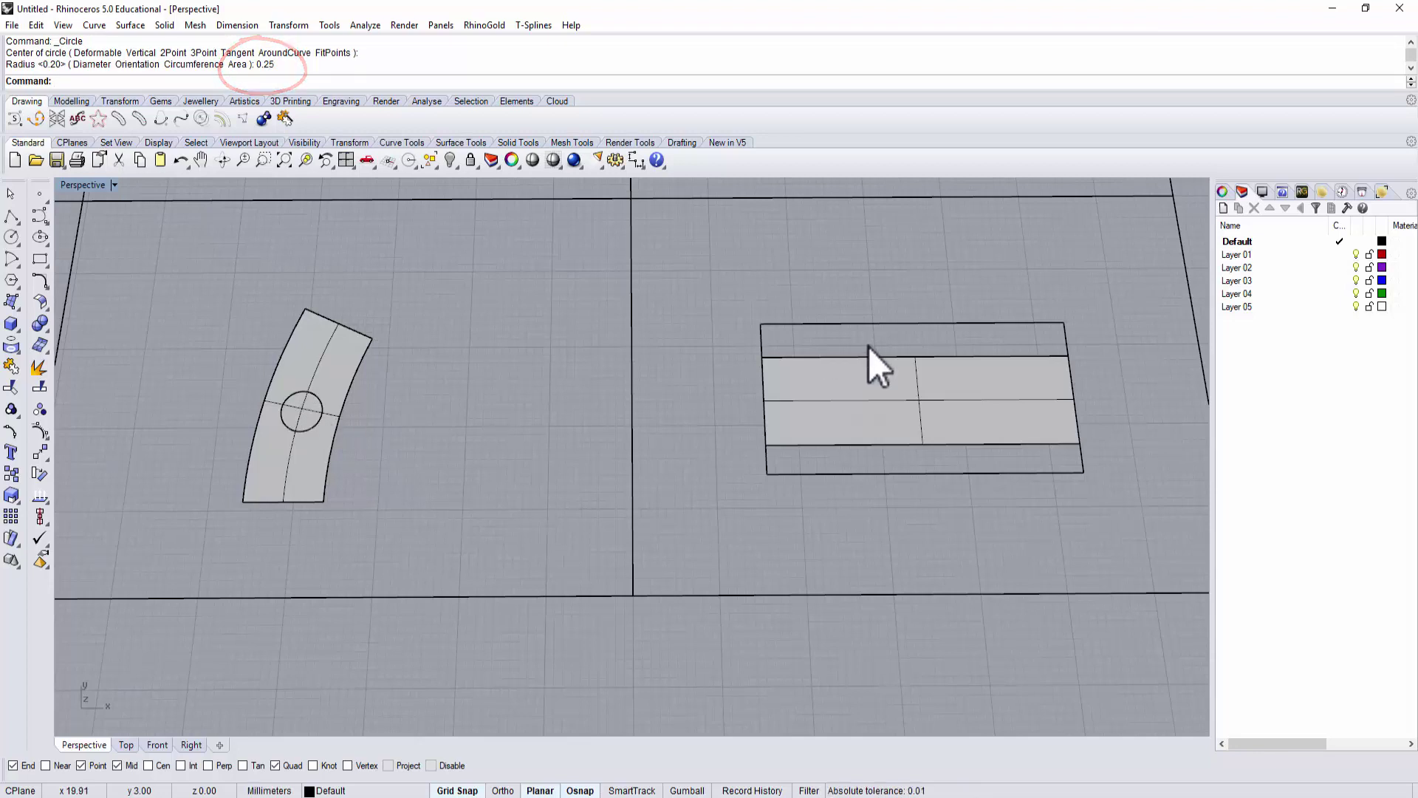
- Draw a second circle at the centre of the UV-curve rectangle surface
click(907, 392)
key(Return)
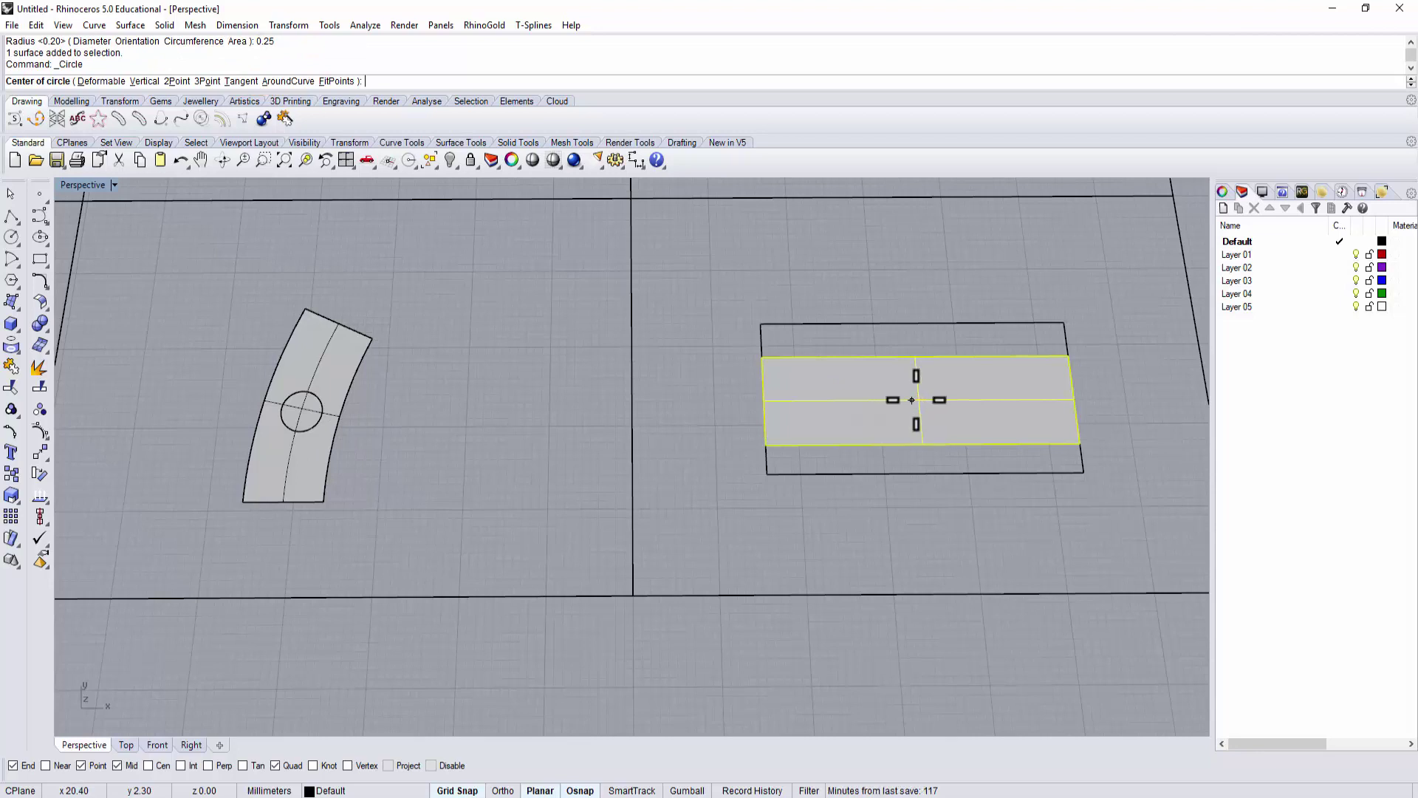
click(918, 401)
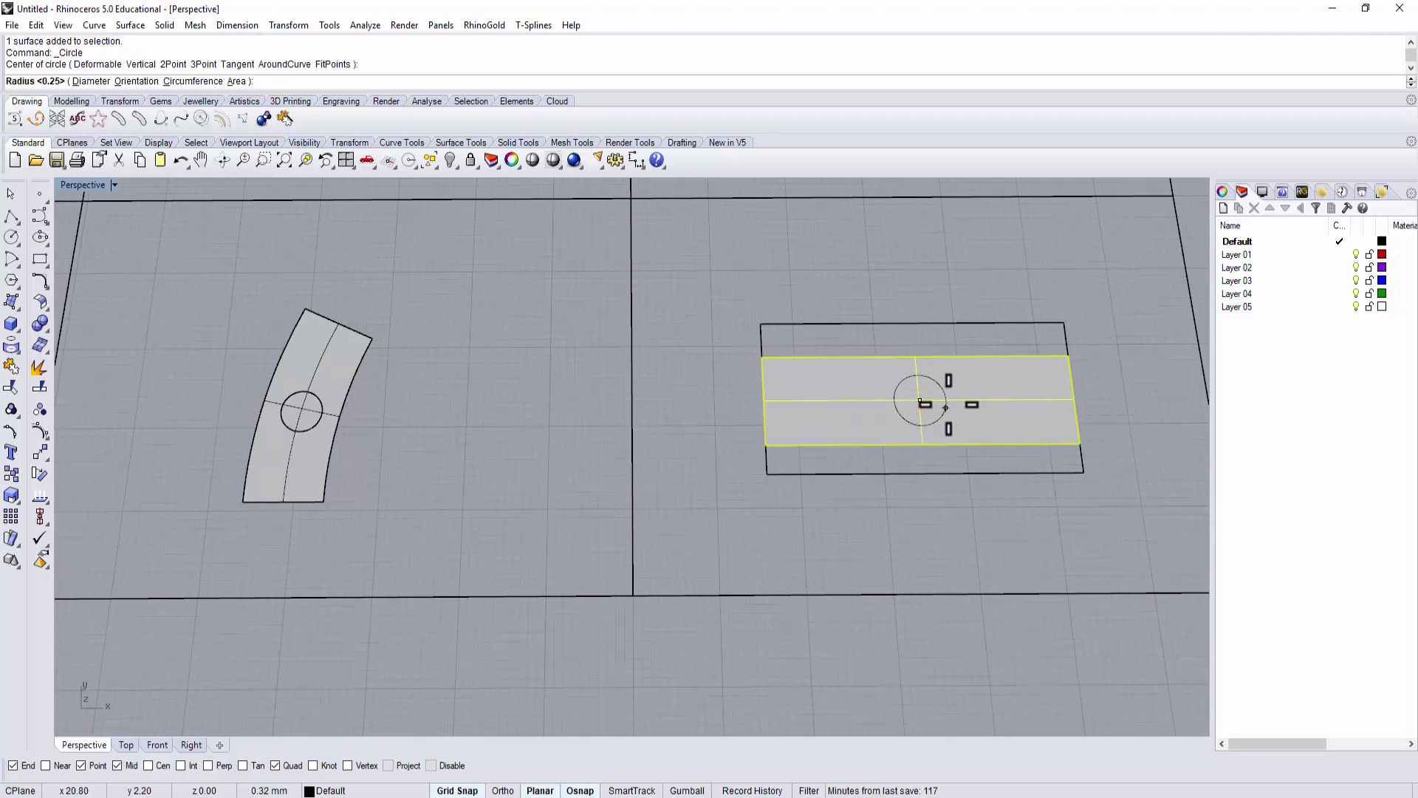
click(945, 407)
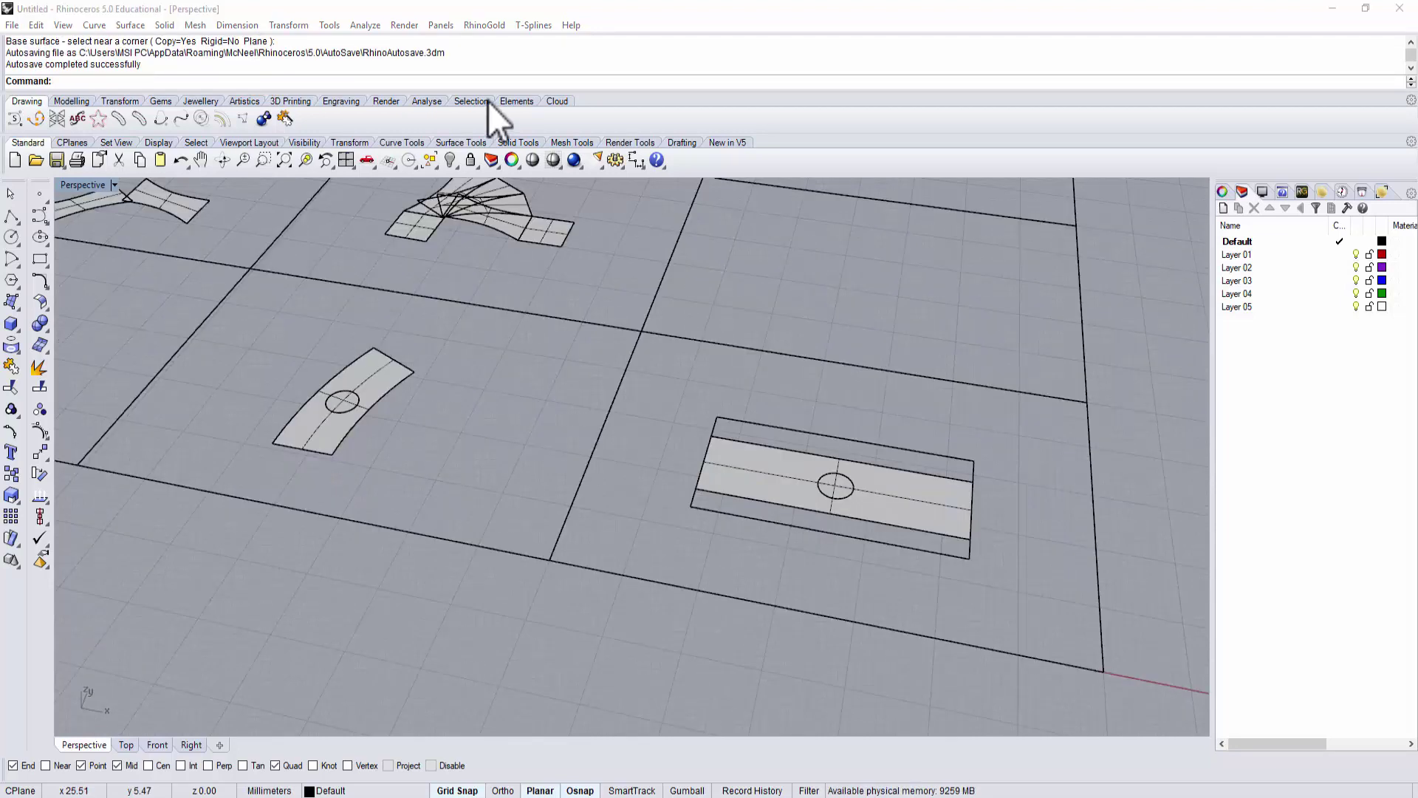
- Pan and zoom so the whole grid and the Create UV Curve column are visible
click(282, 24)
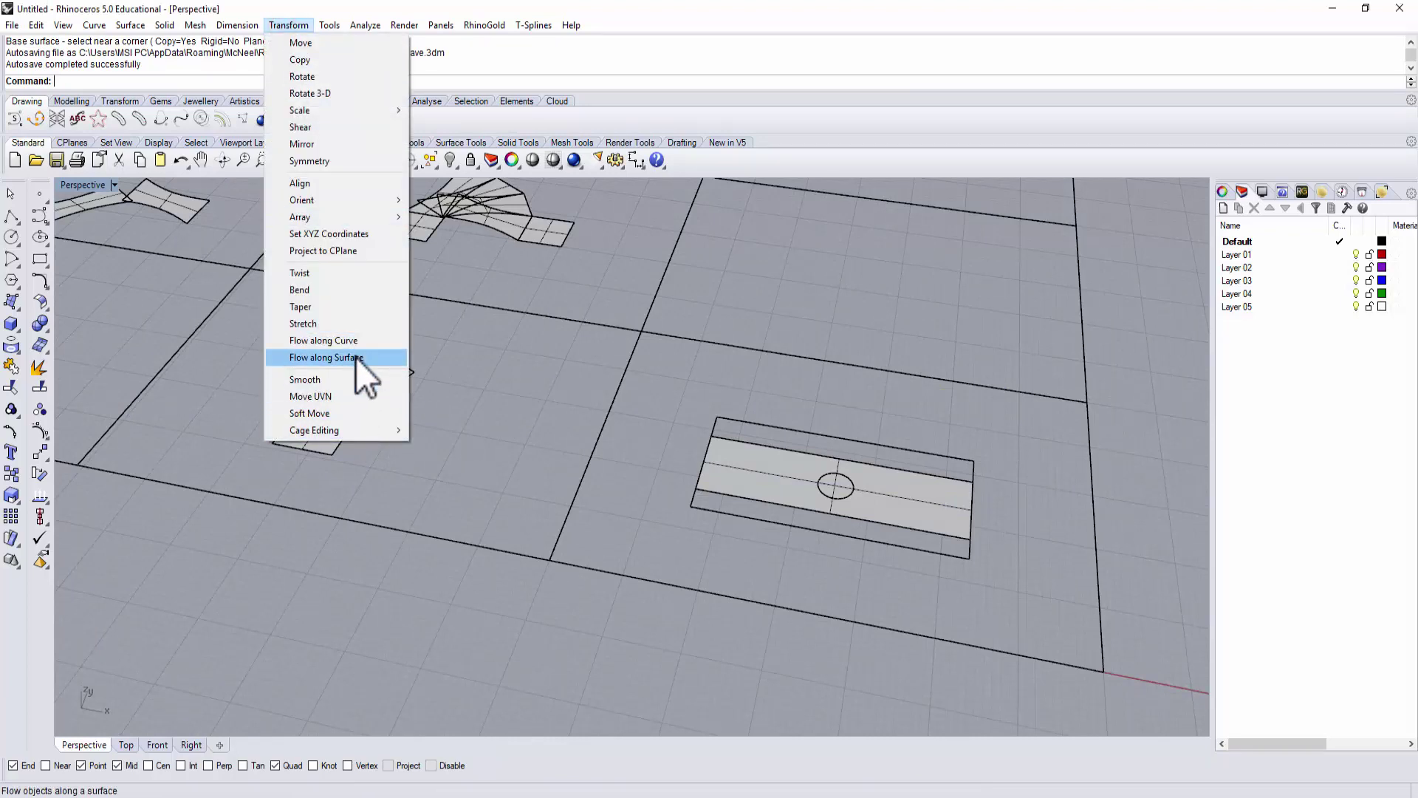
click(436, 446)
scroll(494, 410, down, 5)
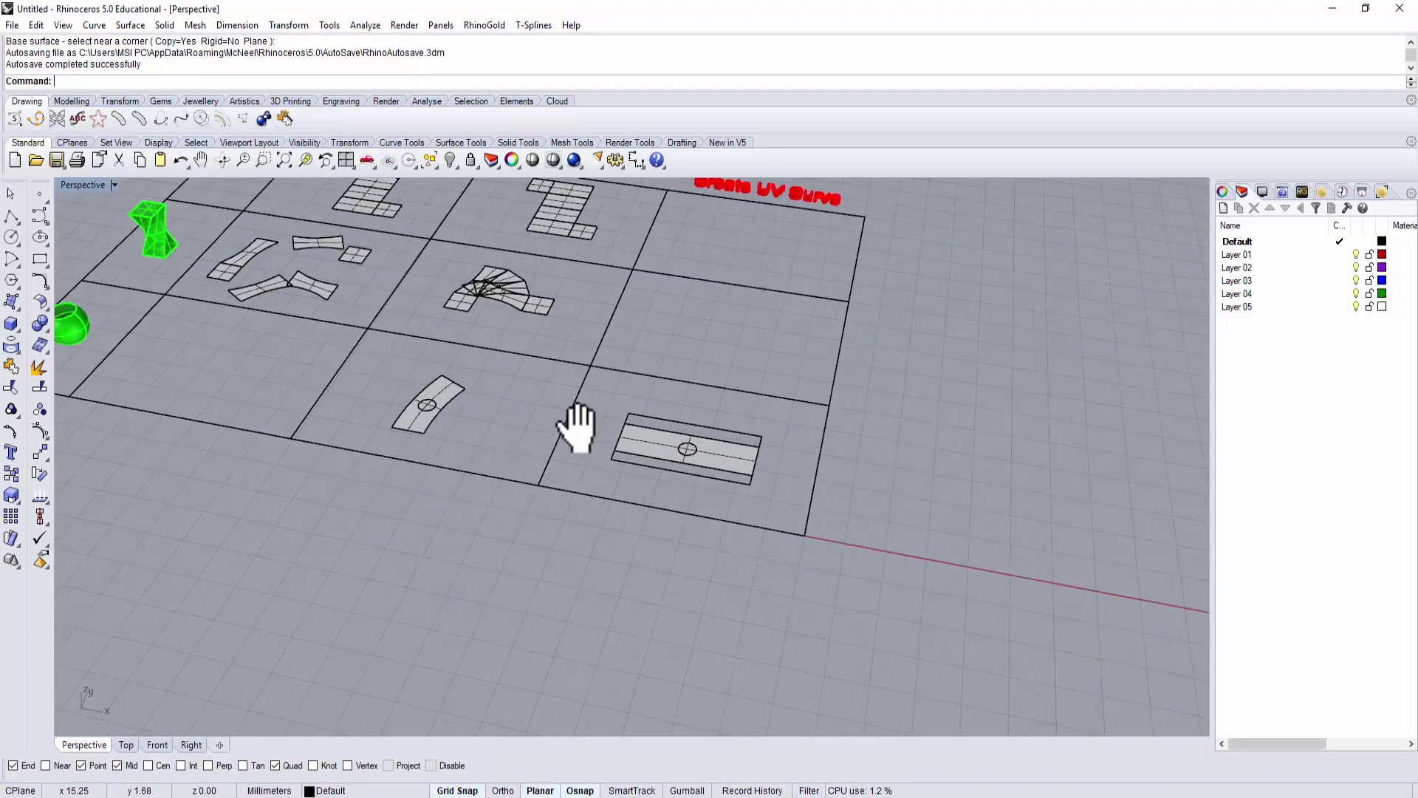
scroll(236, 314, up, 3)
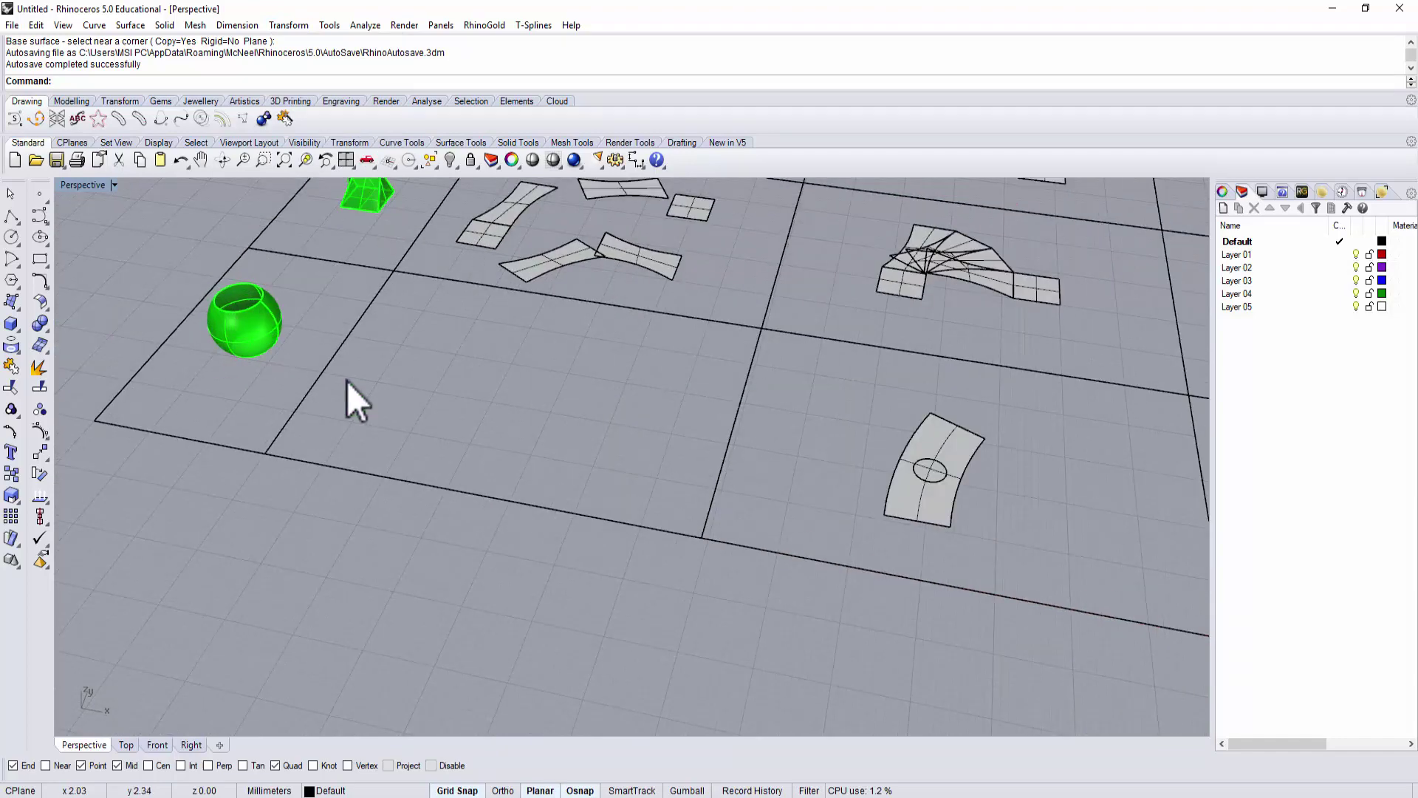
scroll(848, 495, down, 2)
right_drag(847, 500, 585, 465)
scroll(680, 473, down, 1)
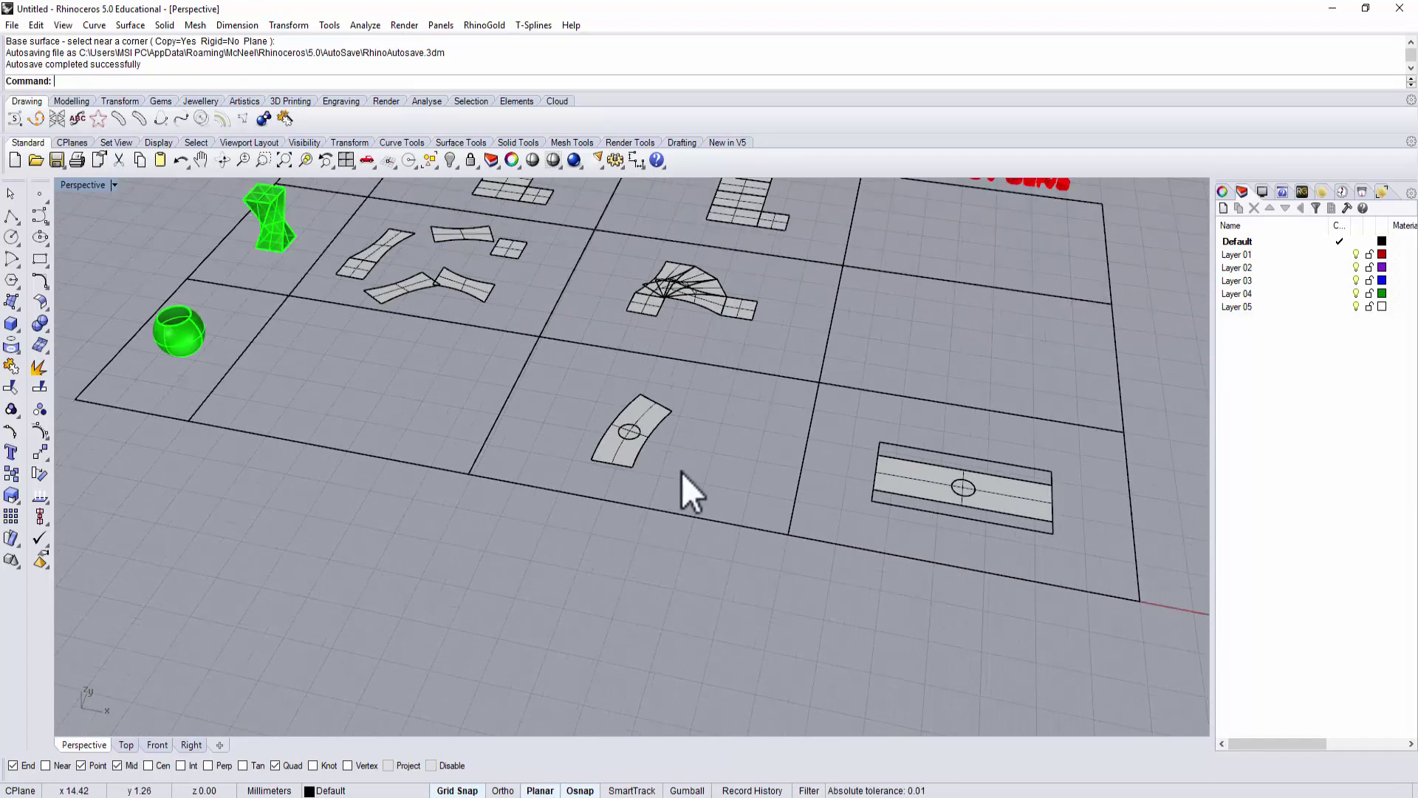
shift+right_drag(686, 399, 580, 432)
scroll(580, 430, up, 2)
- Flow the smashed strip's circle along that surface onto the sphere with Flow along Surface
click(330, 25)
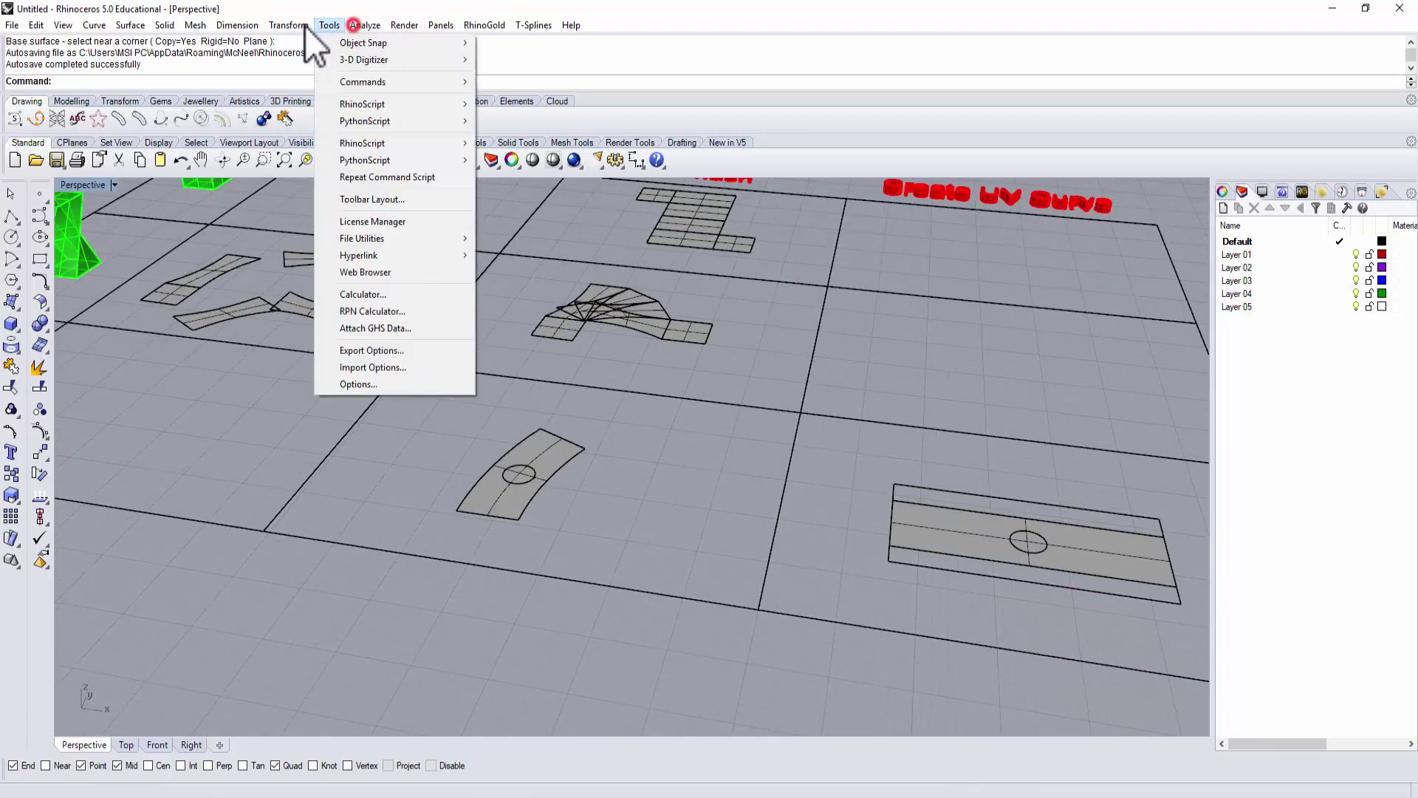
click(304, 359)
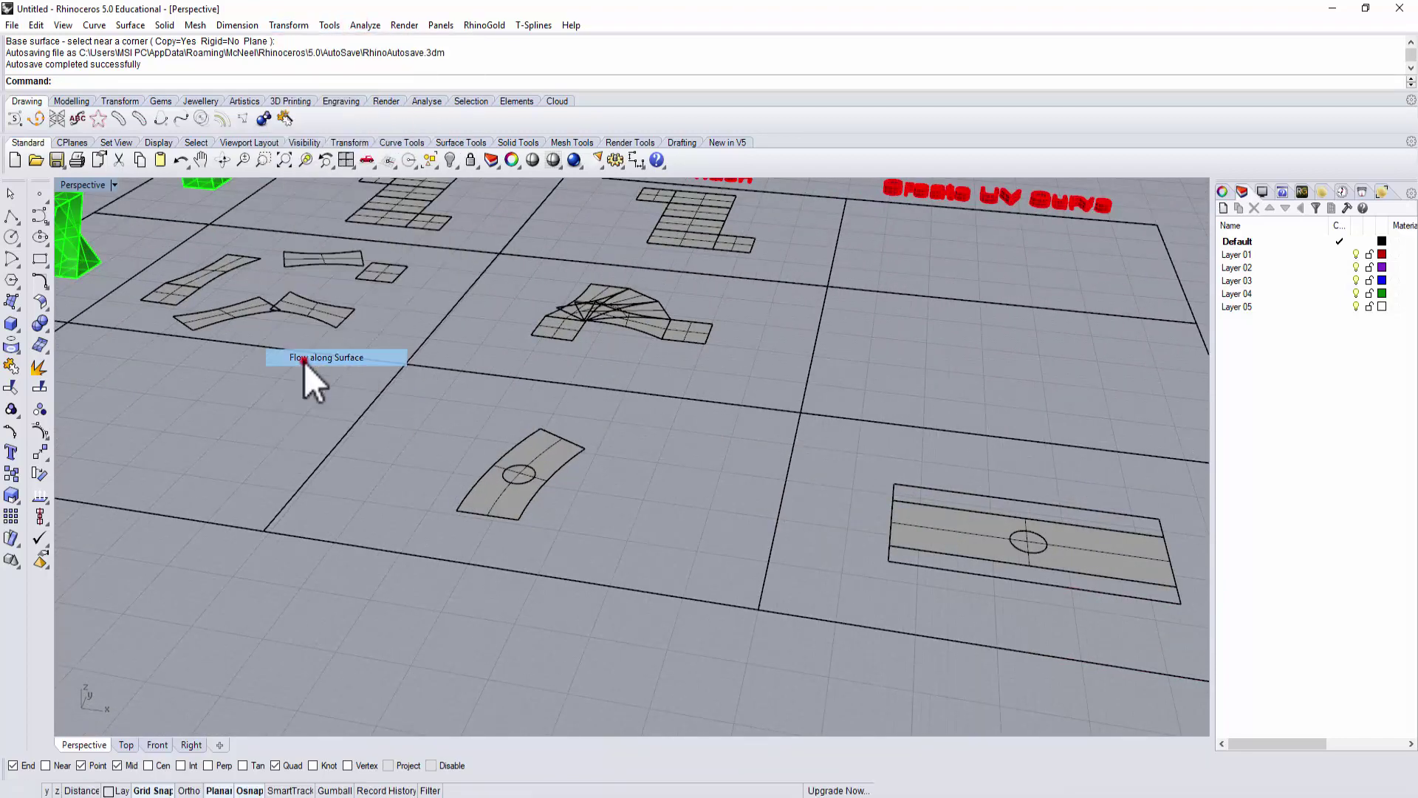
scroll(436, 458, up, 2)
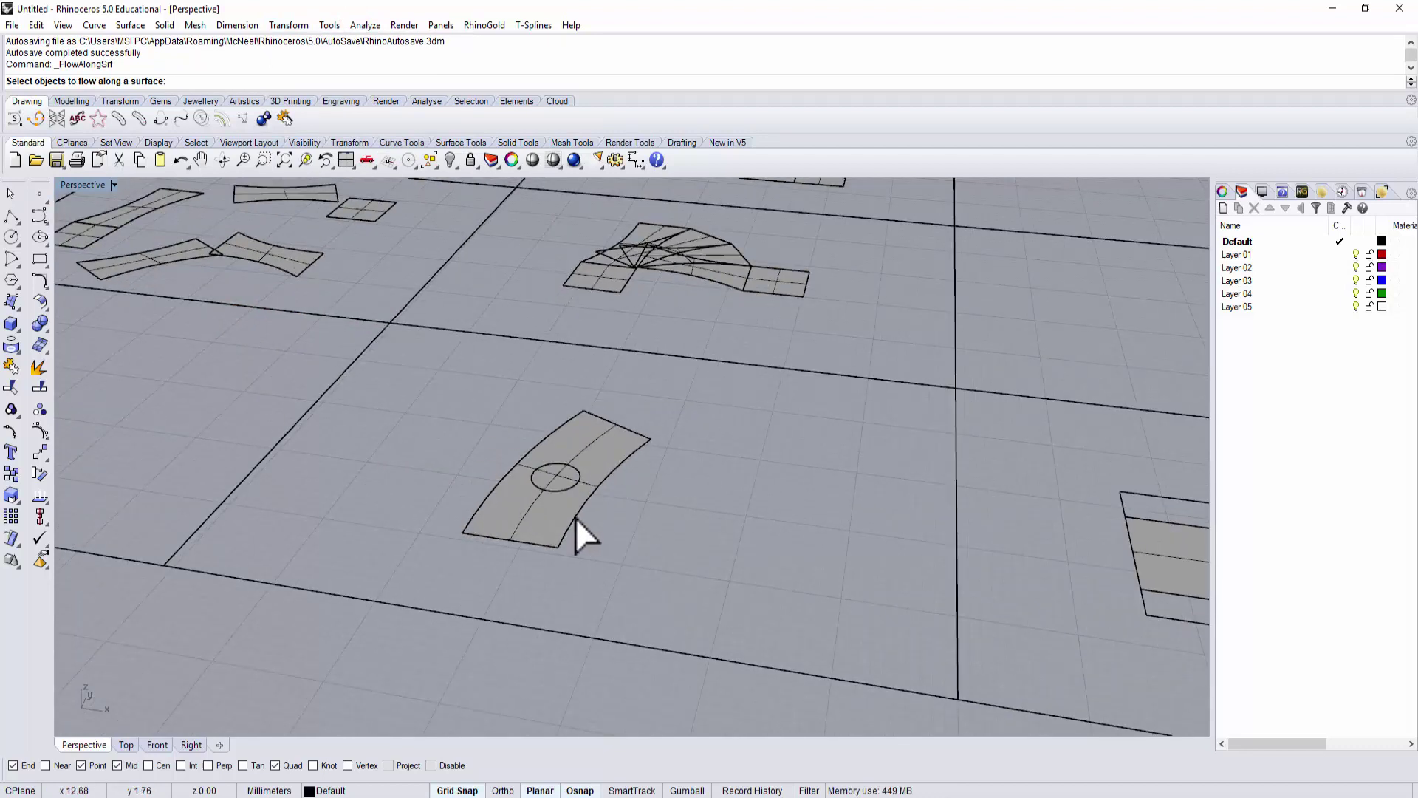
click(555, 490)
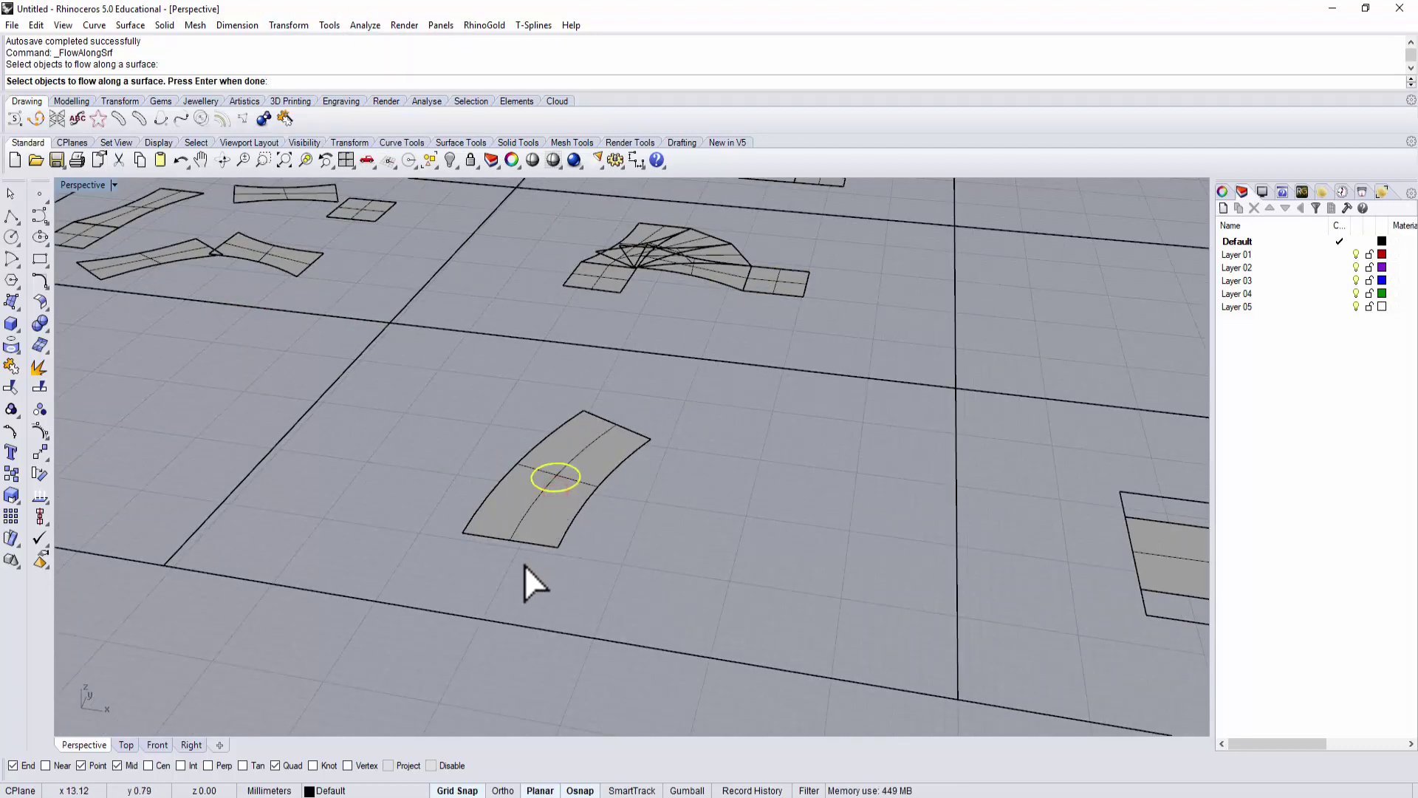
key(Return)
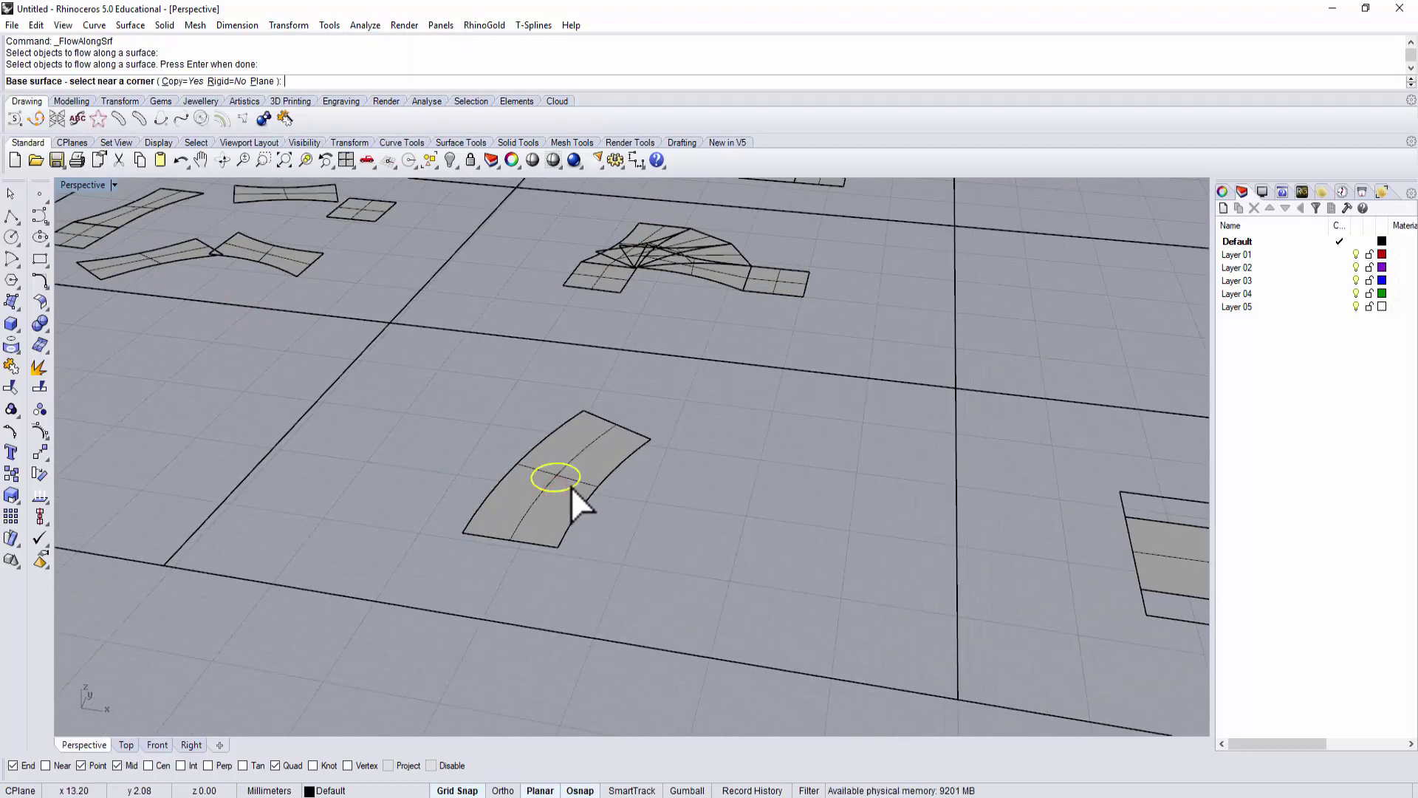
click(587, 413)
scroll(203, 332, down, 5)
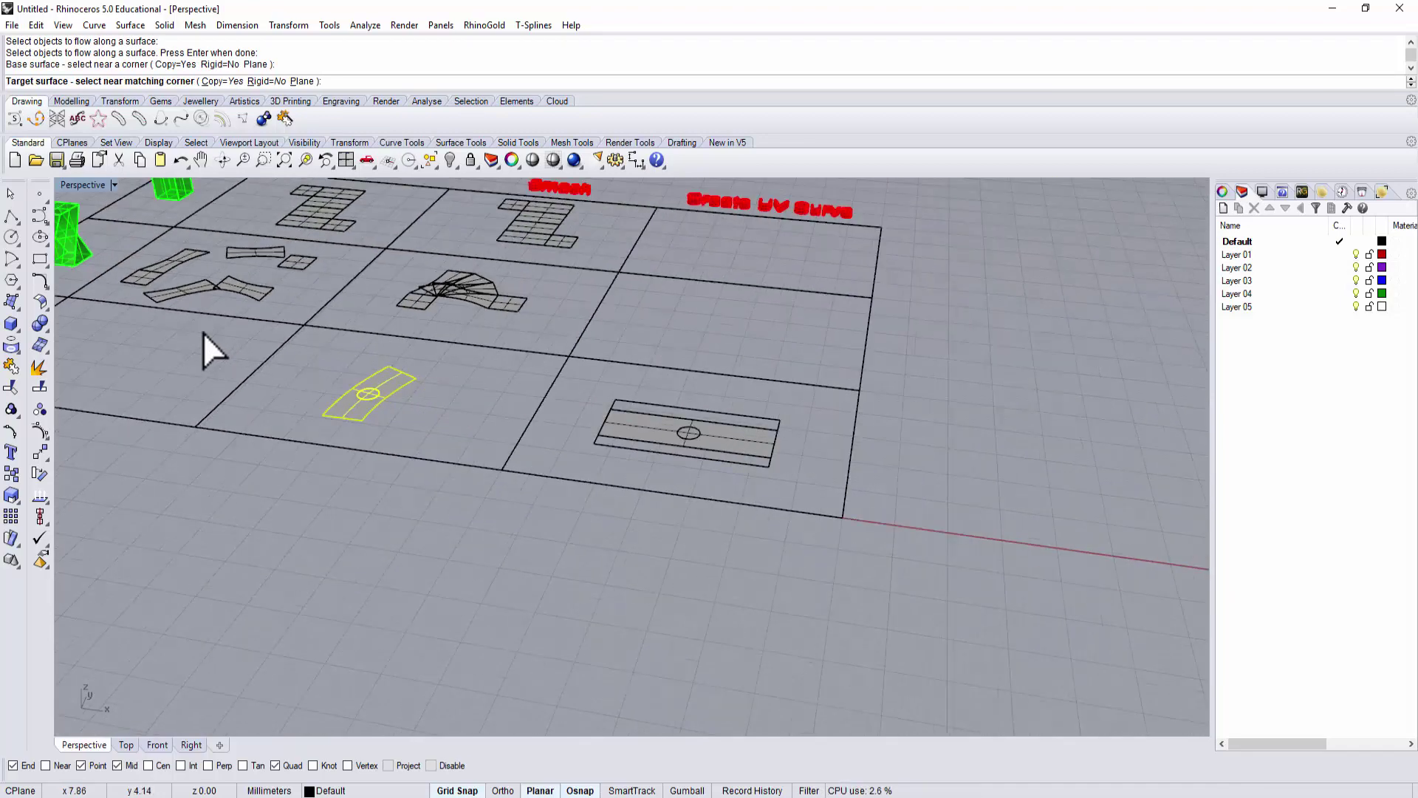
shift+right_drag(203, 332, 743, 443)
scroll(430, 415, up, 6)
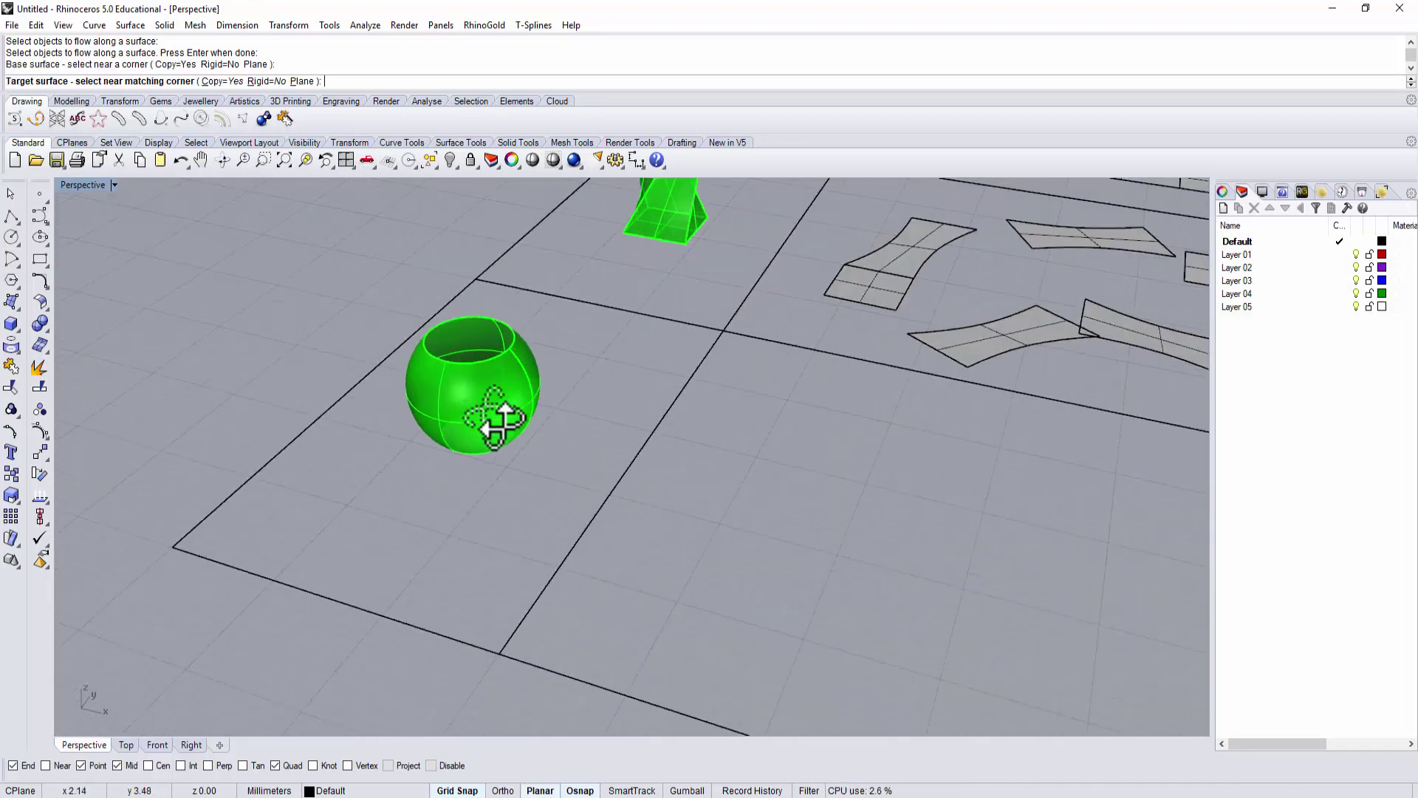
click(539, 379)
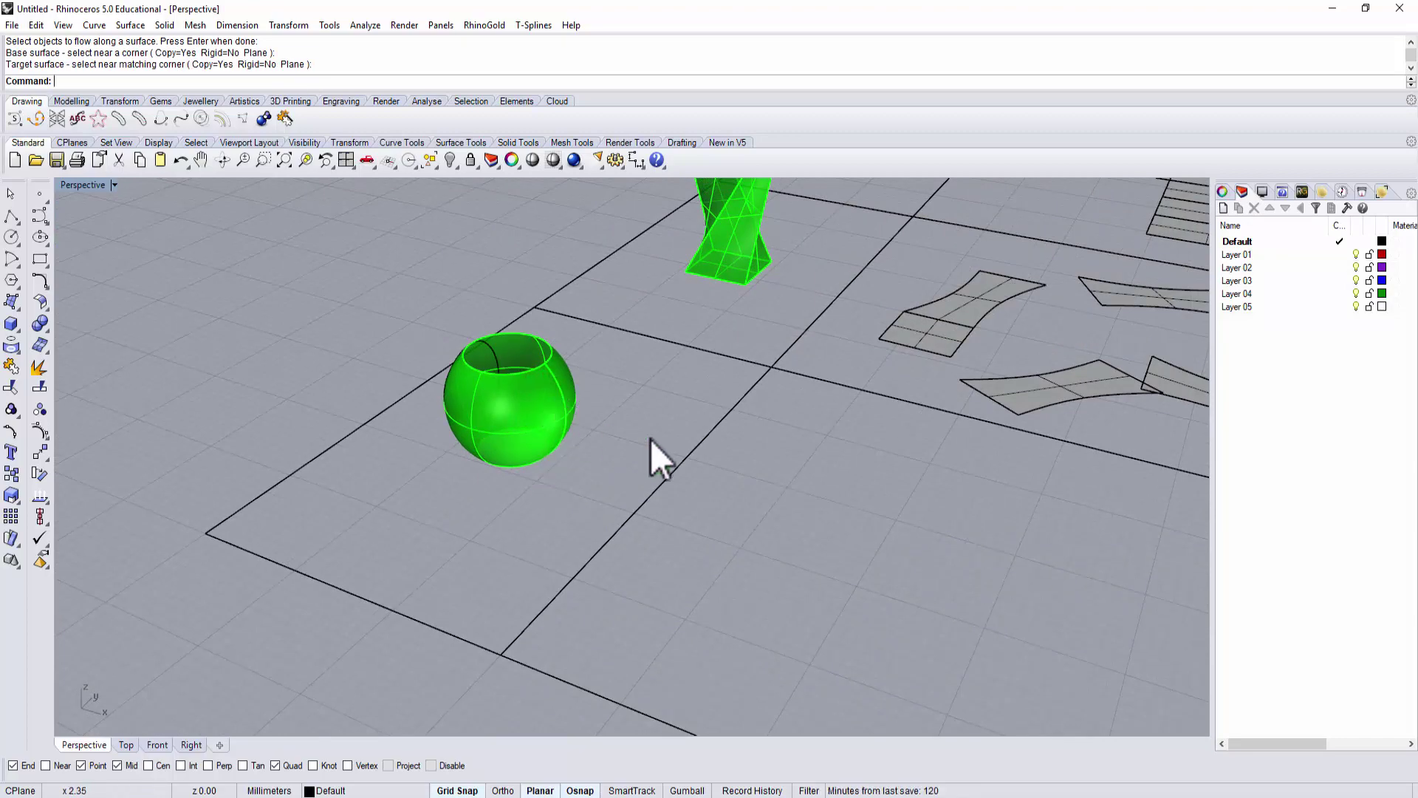
right_drag(650, 439, 706, 400)
scroll(406, 551, down, 4)
right_drag(406, 551, 543, 546)
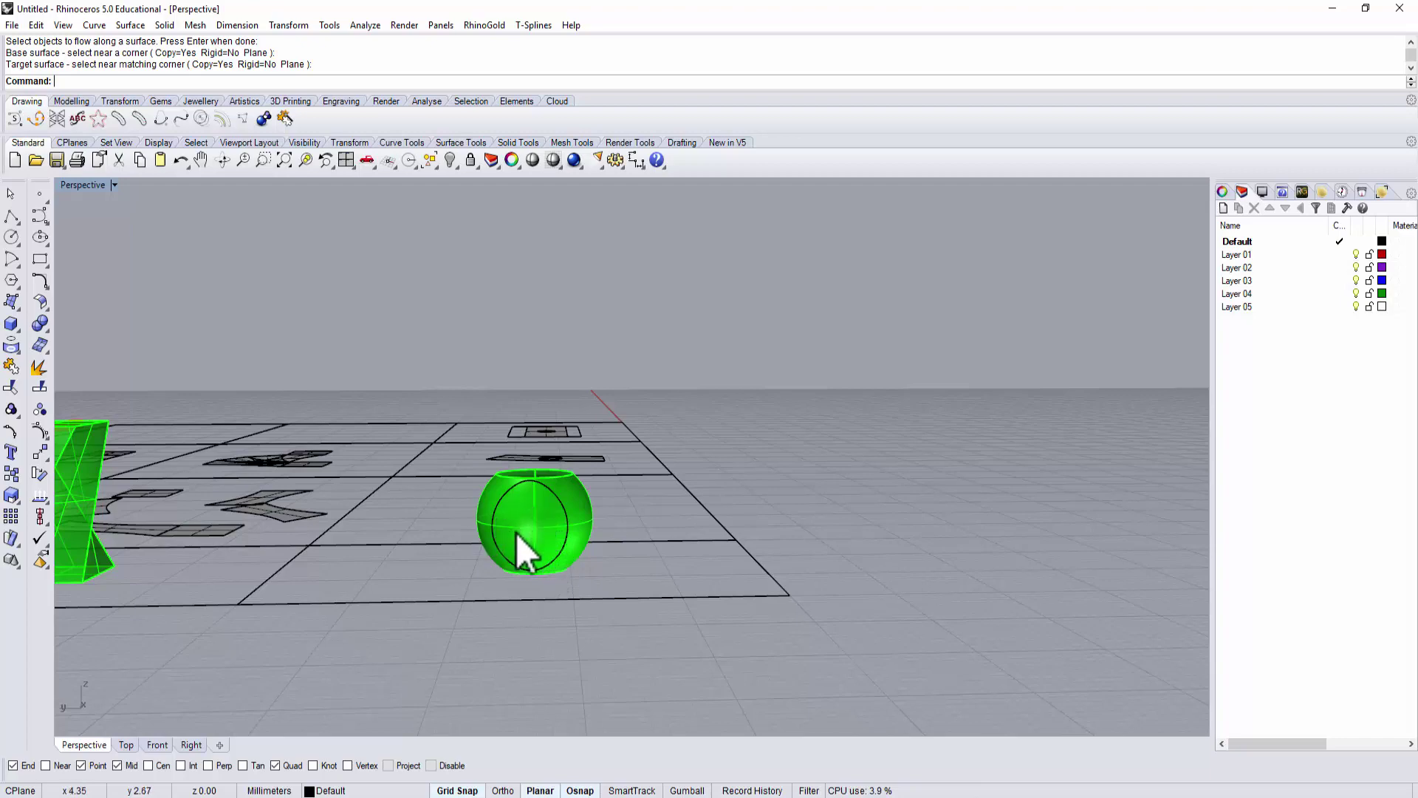
right_drag(558, 529, 498, 575)
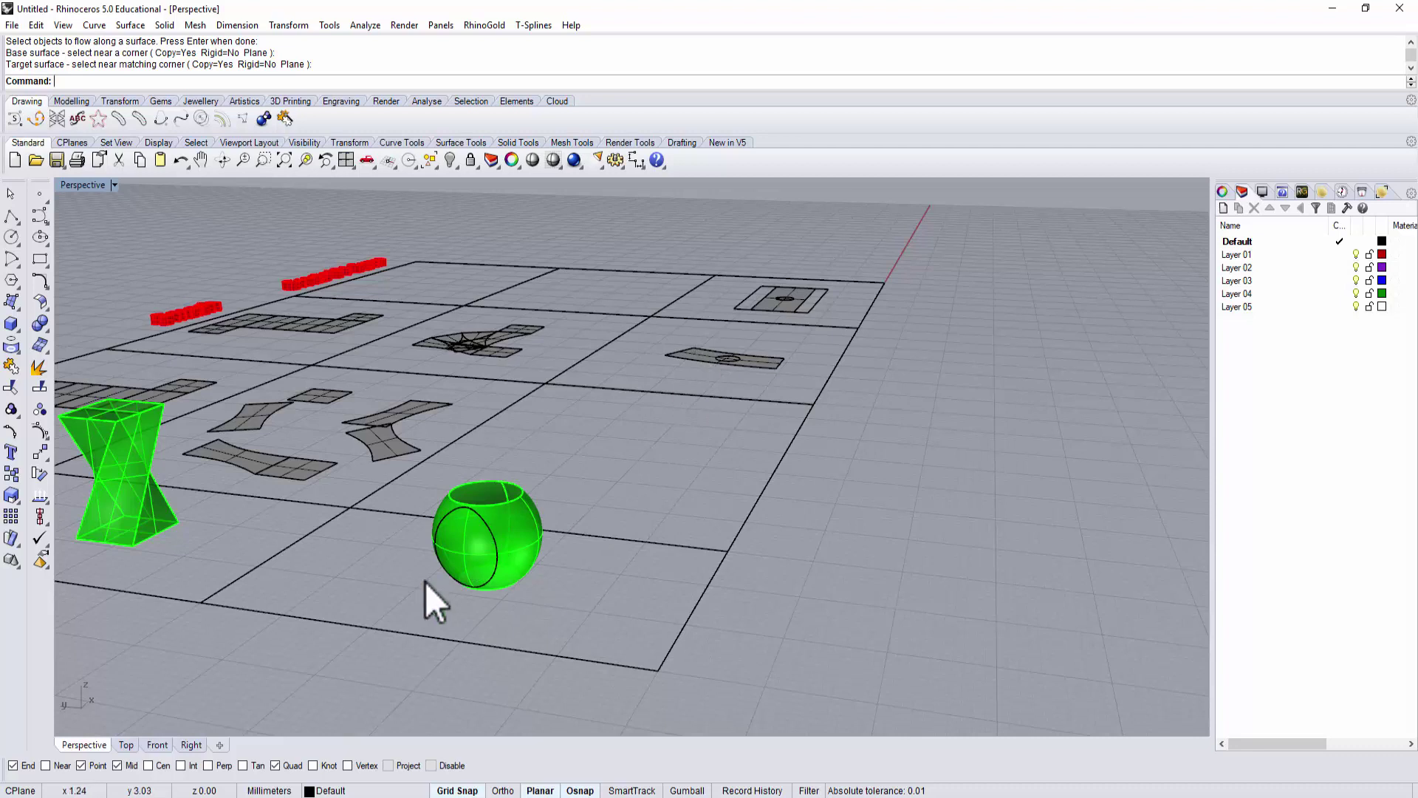
mouse_move(738, 351)
right_down()
mouse_move(633, 370)
mouse_move(731, 369)
right_up()
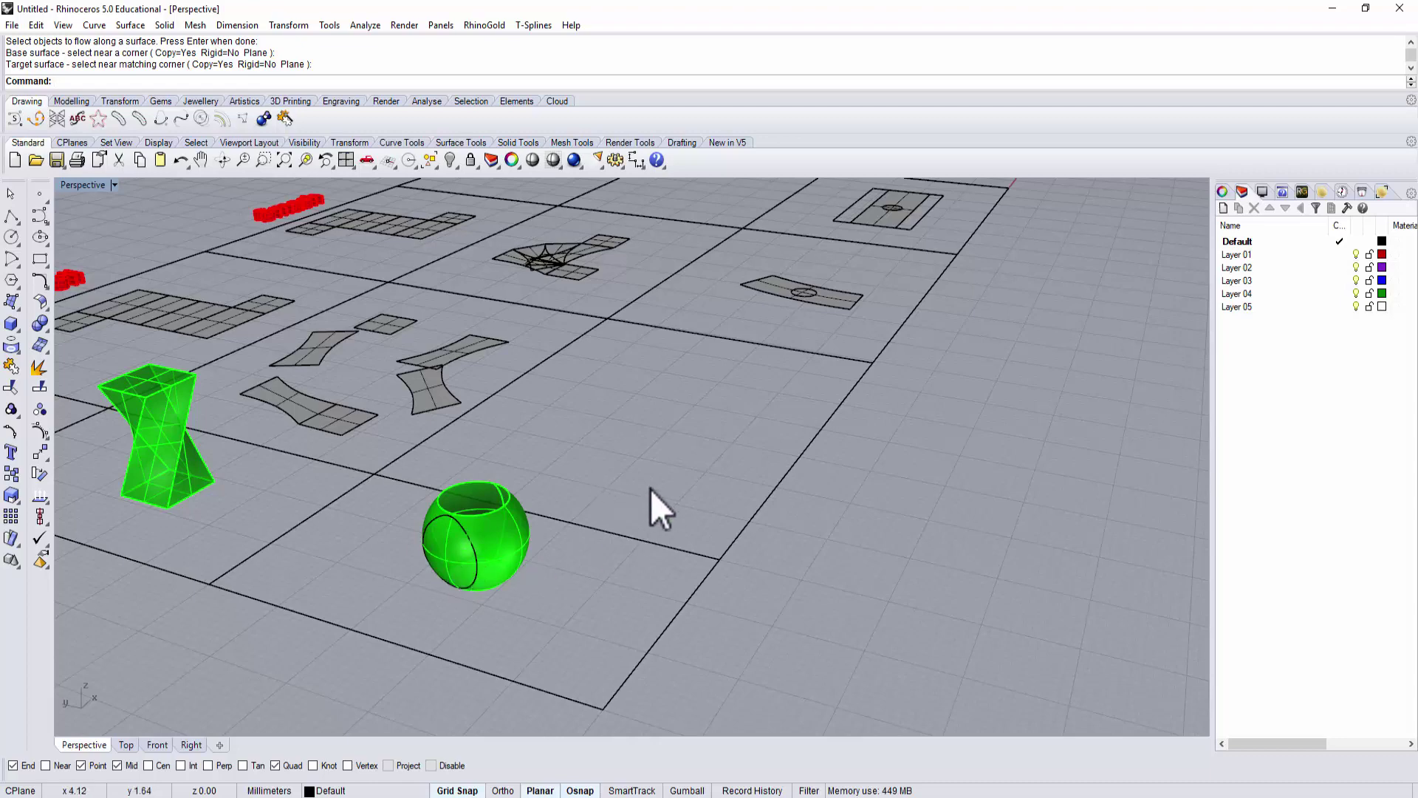
right_drag(649, 489, 802, 509)
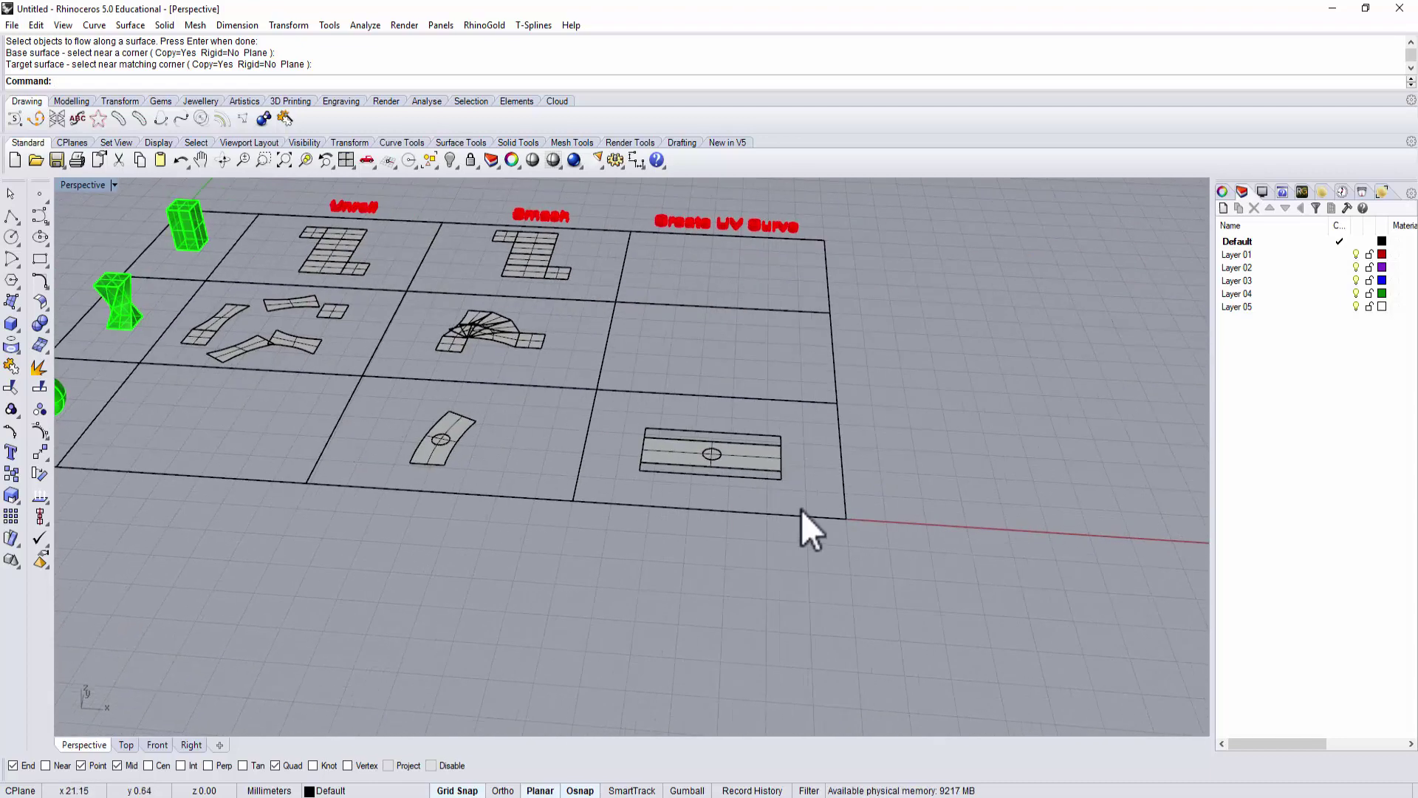
scroll(724, 465, up, 10)
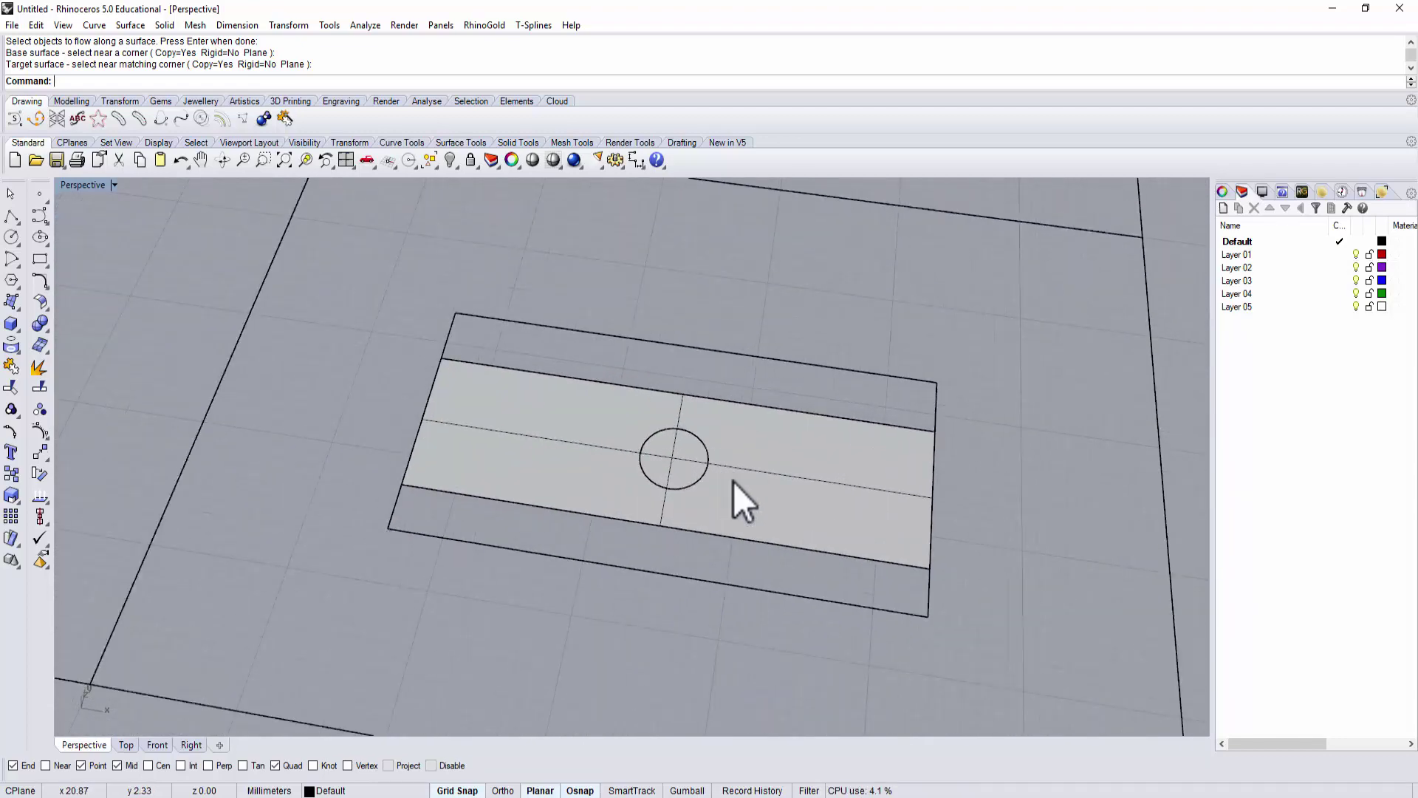
shift+right_drag(733, 480, 664, 474)
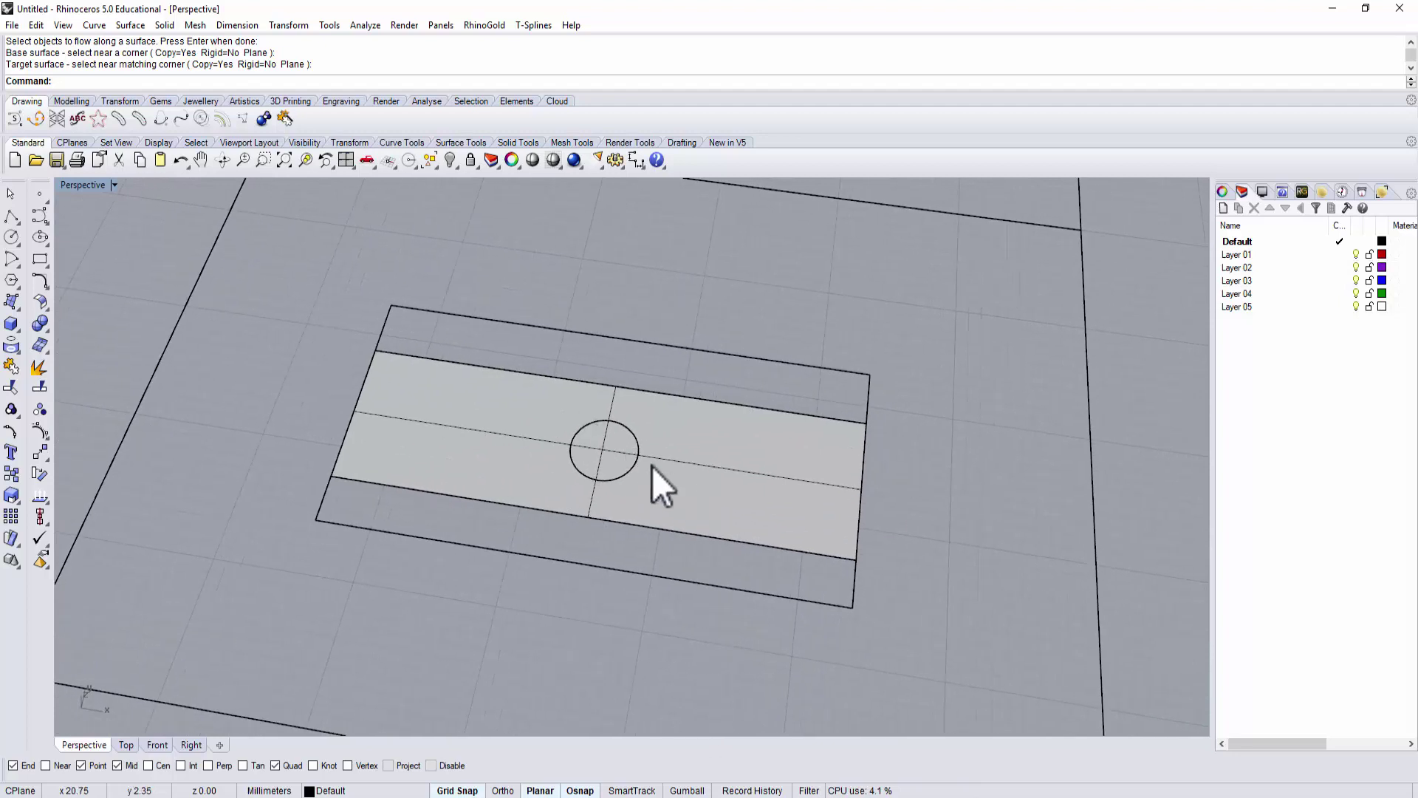
click(691, 499)
click(650, 652)
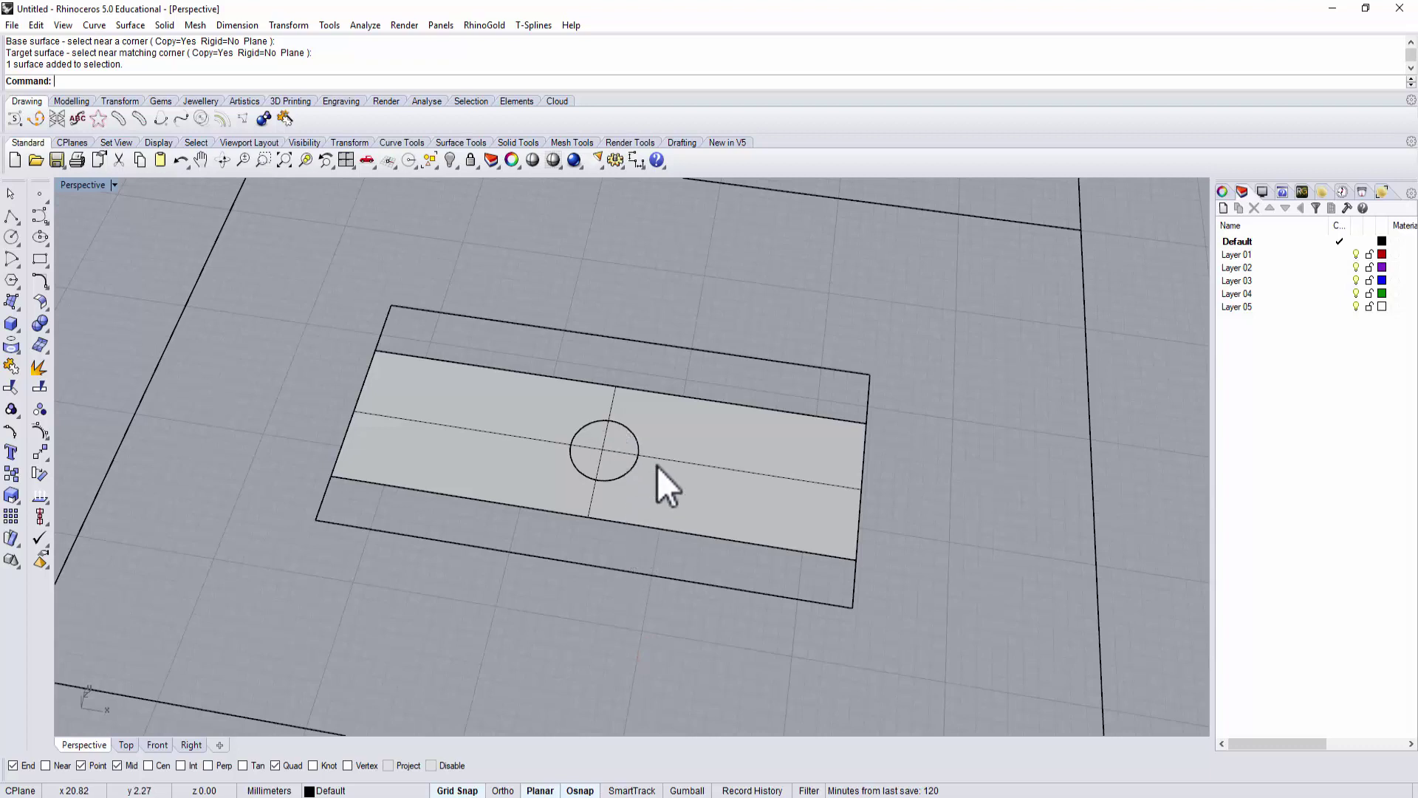
scroll(650, 461, up, 3)
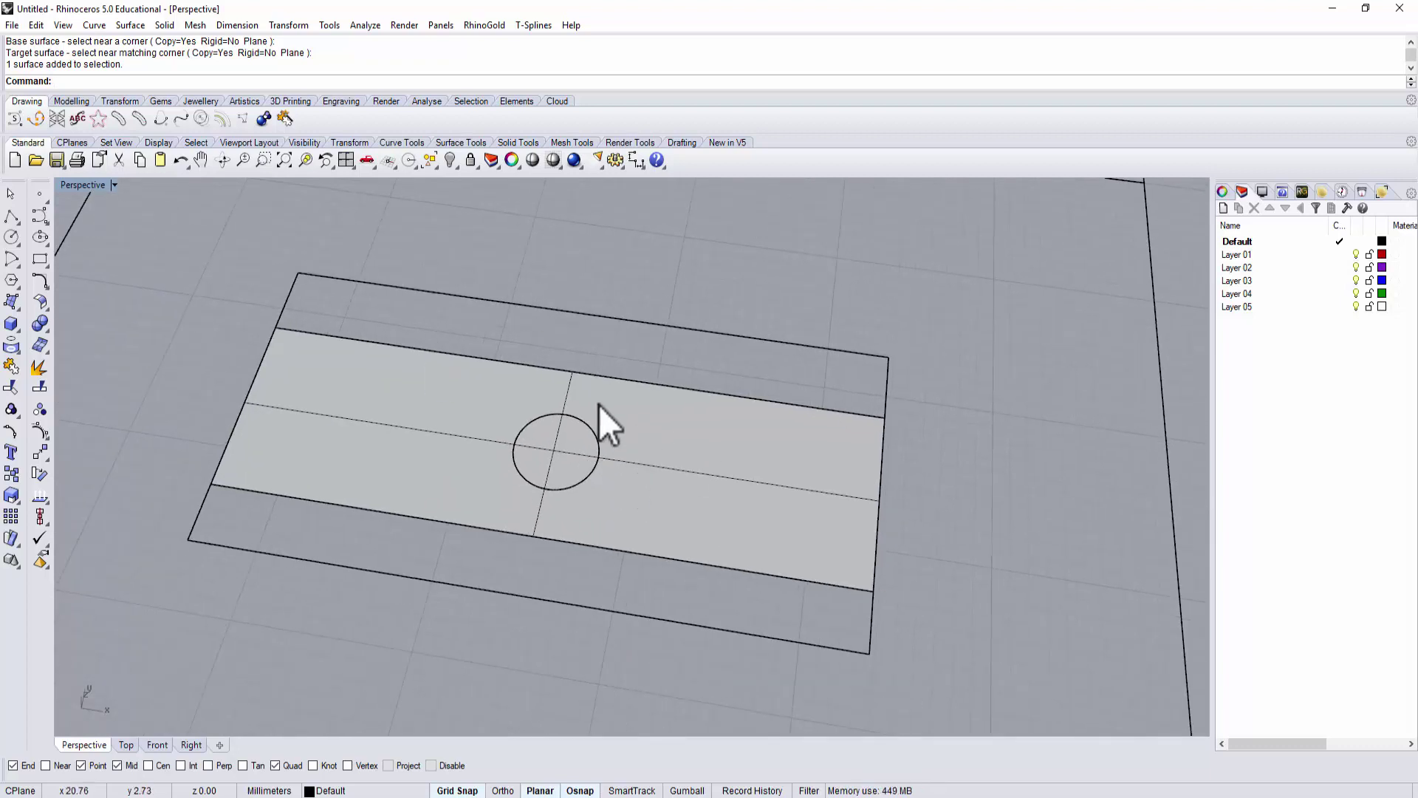
click(619, 411)
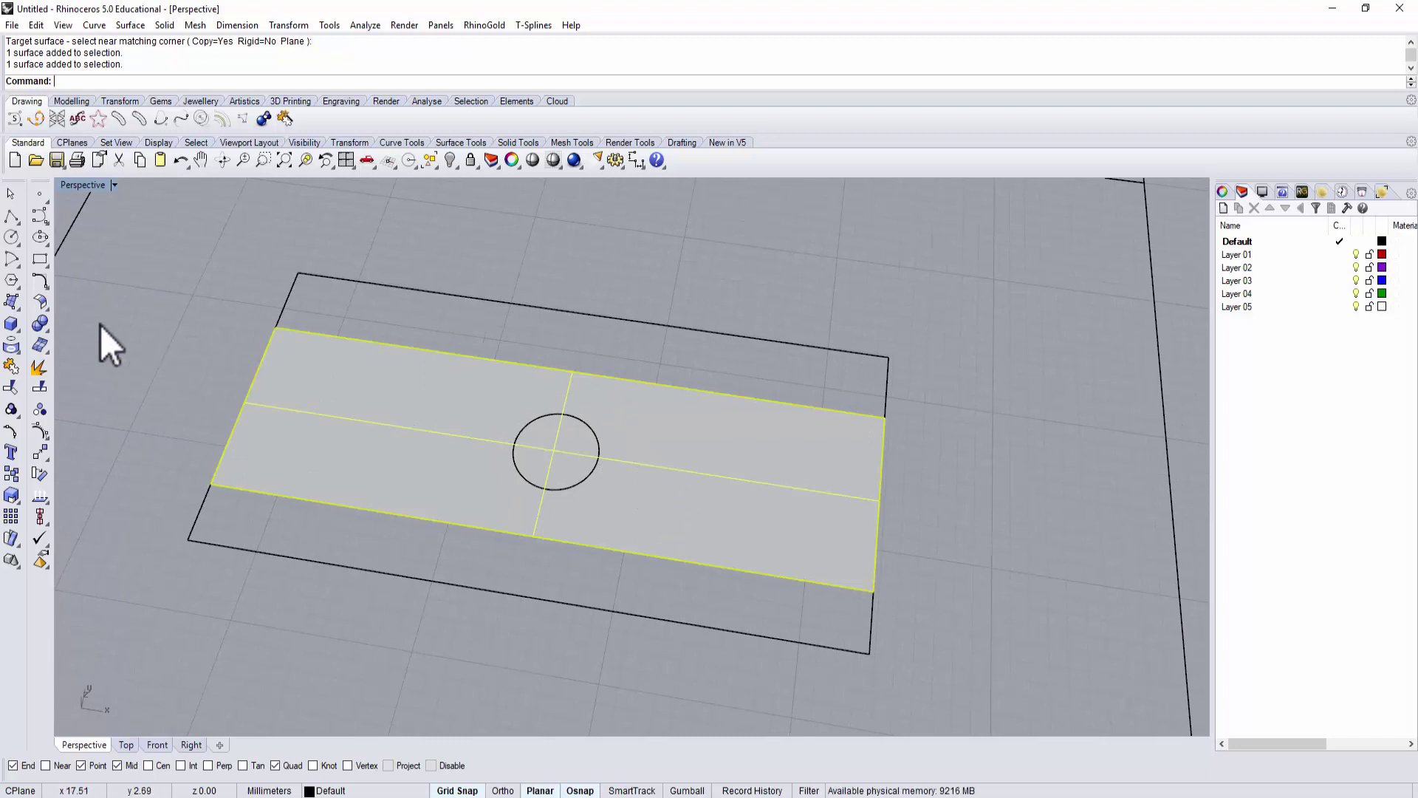
scroll(442, 414, down, 3)
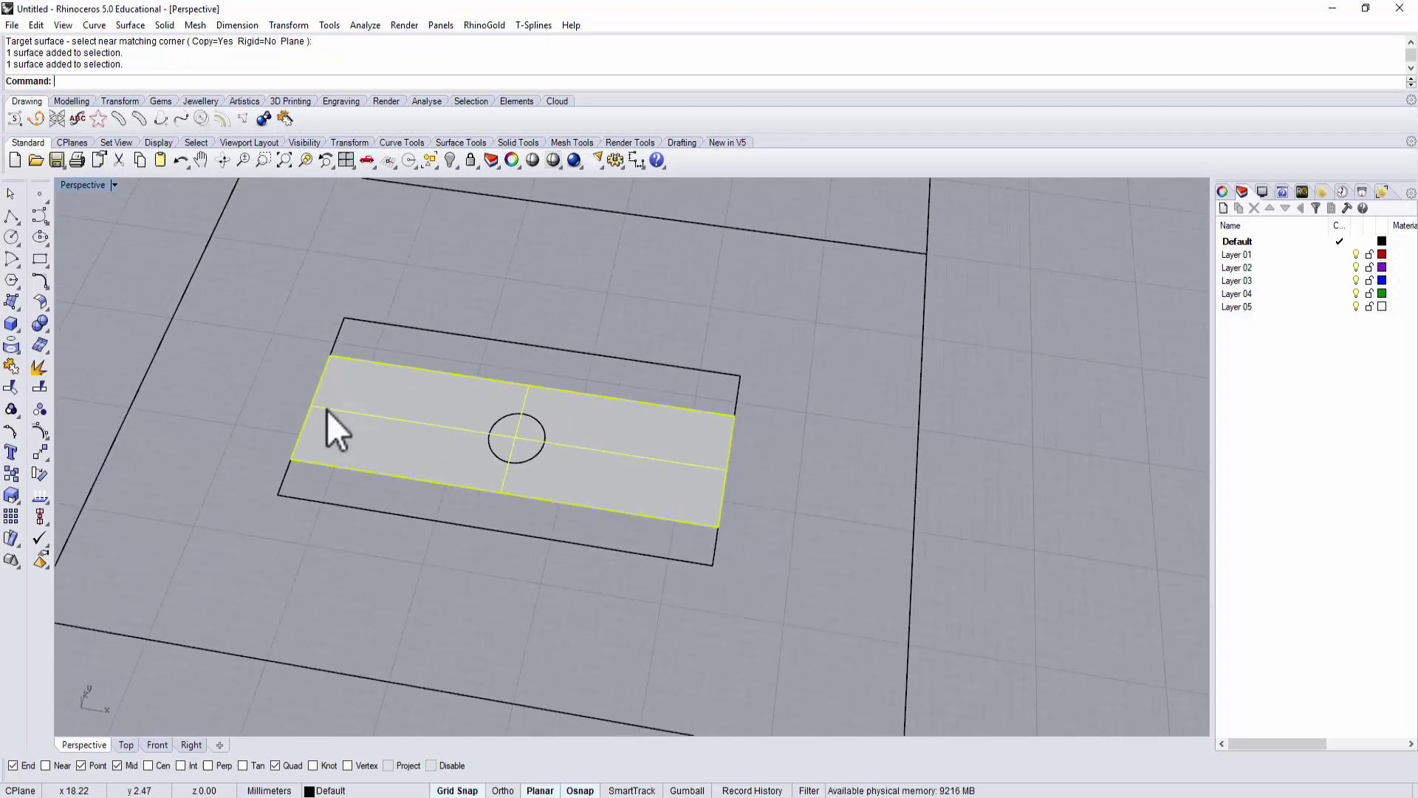
click(836, 419)
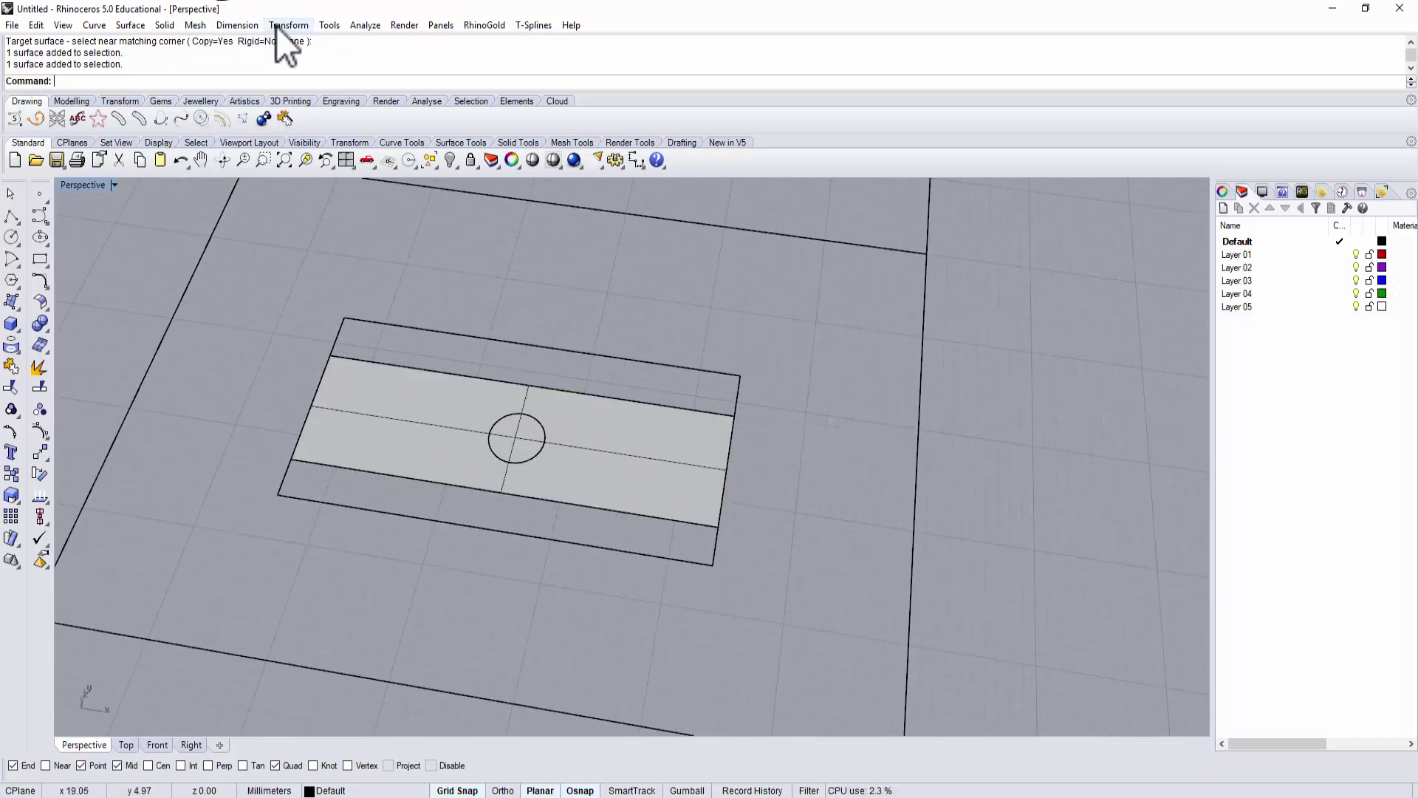
- Flow the flat surface's circle onto the green sphere with Flow along Surface
click(276, 25)
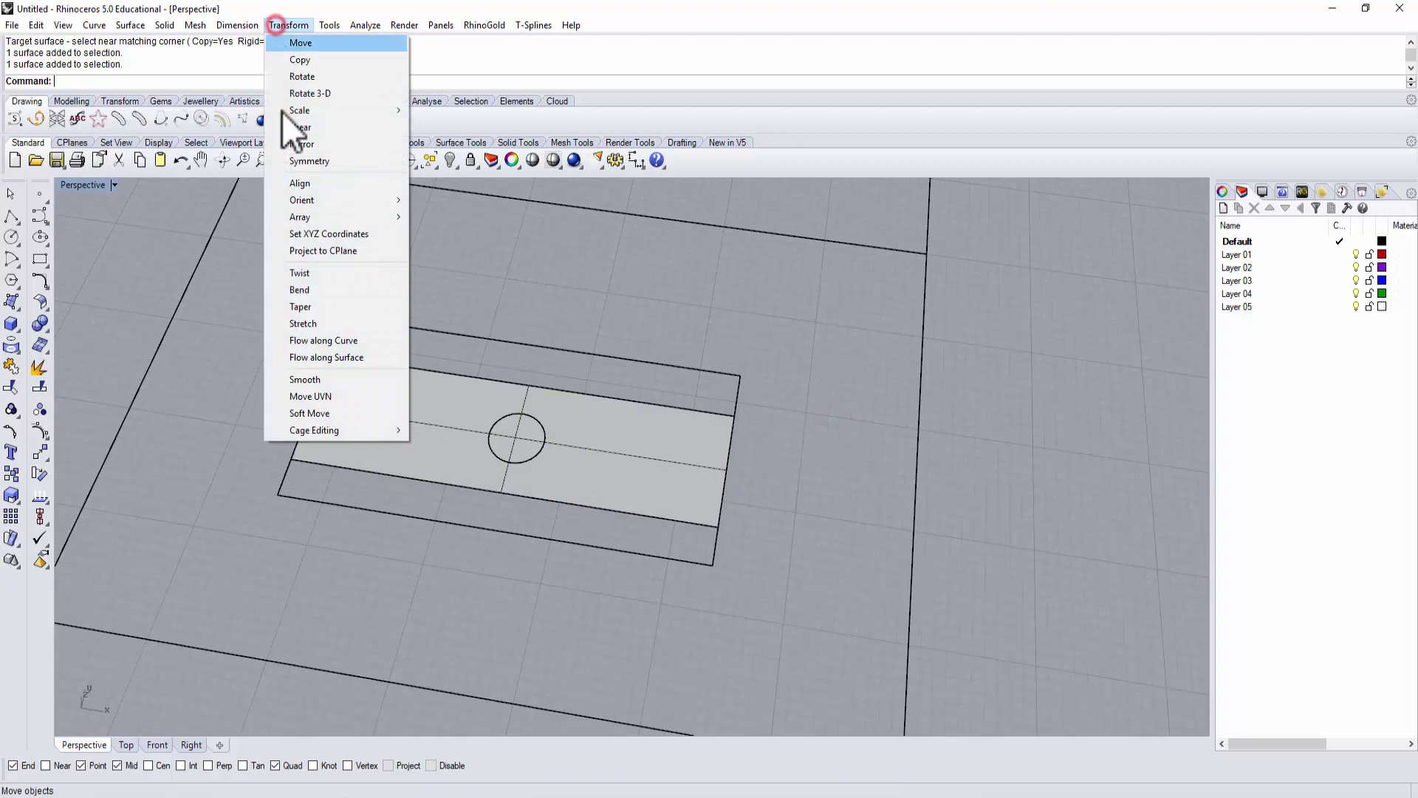
click(334, 356)
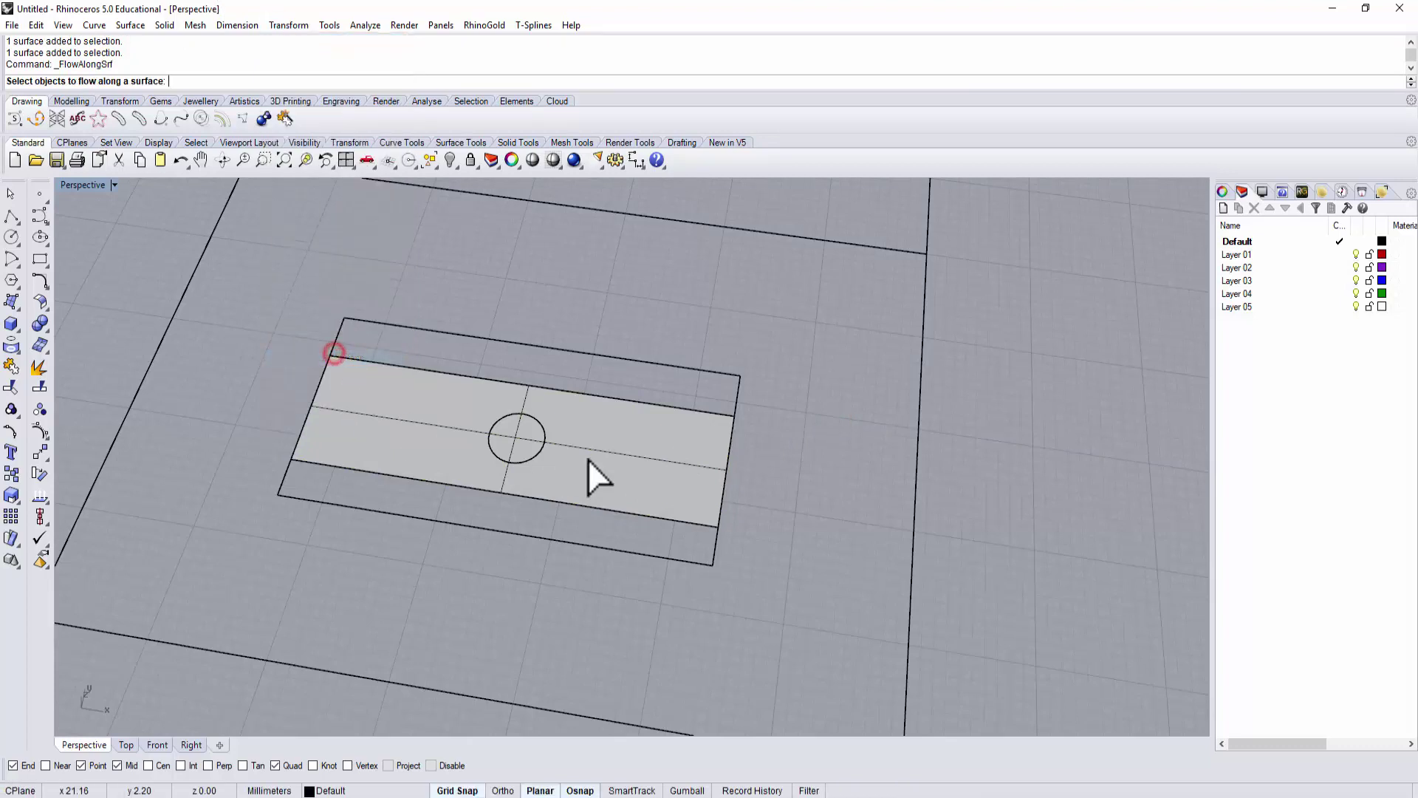
click(539, 421)
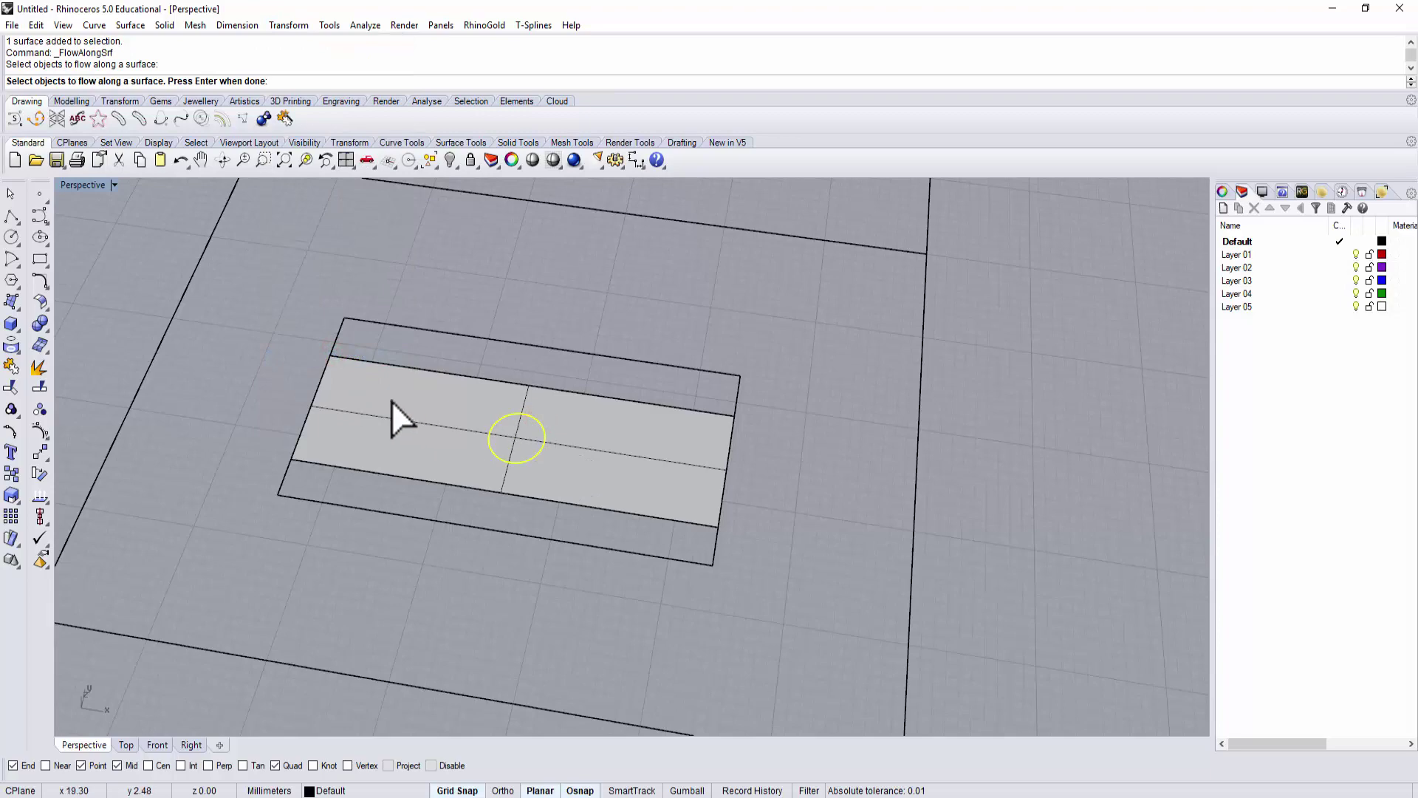
key(Return)
click(338, 412)
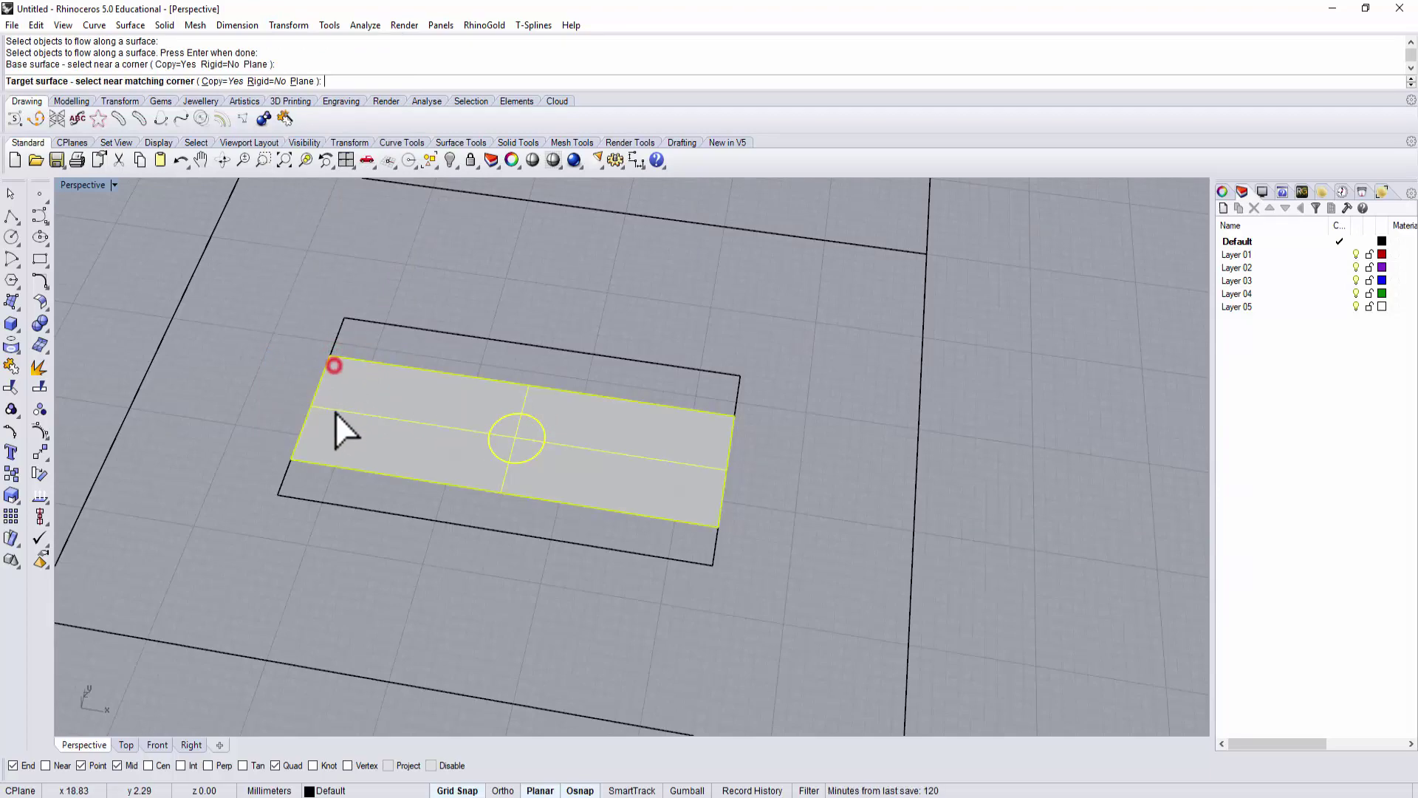
scroll(338, 413, down, 5)
mouse_move(339, 414)
shift+right_down()
mouse_move(659, 391)
mouse_move(420, 411)
shift+right_up()
scroll(335, 349, up, 6)
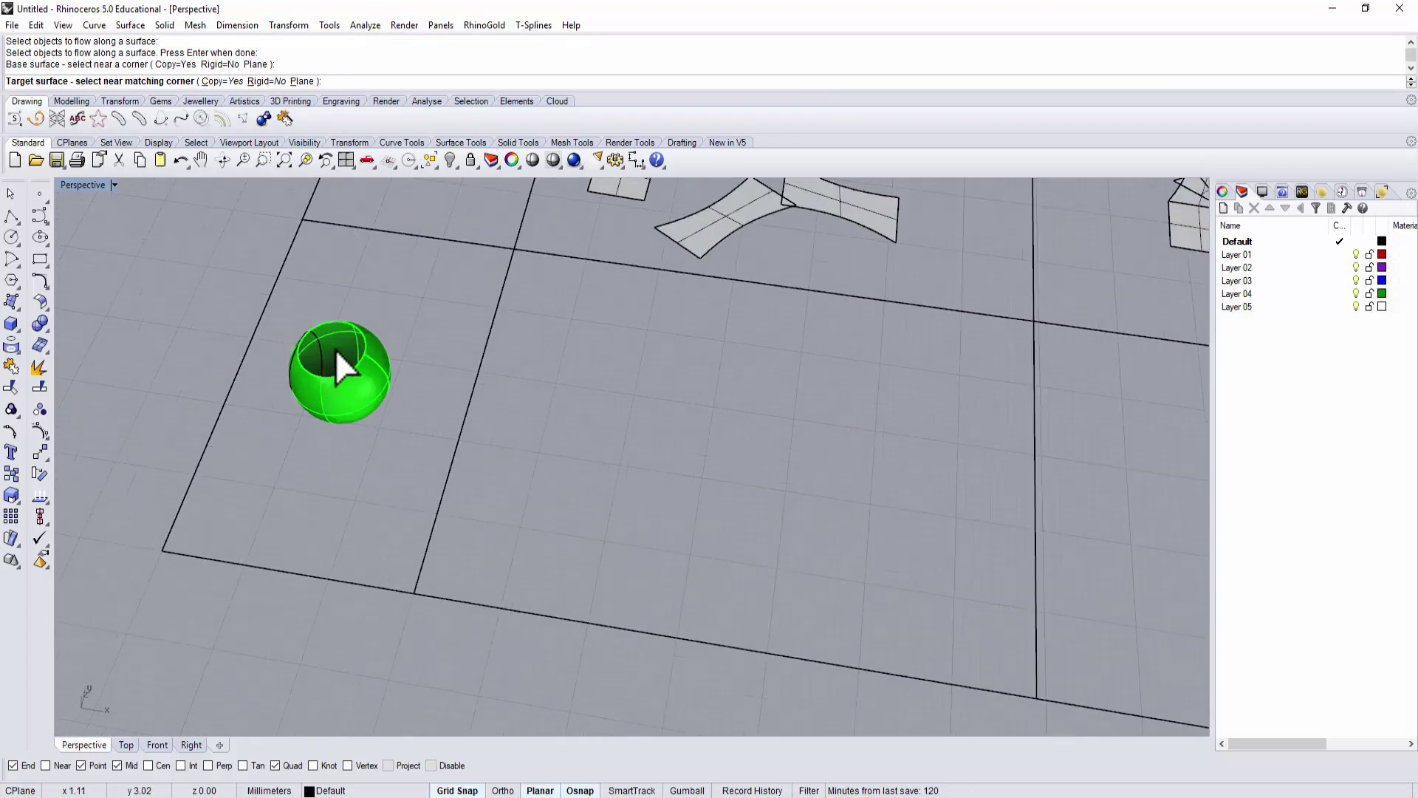
click(434, 356)
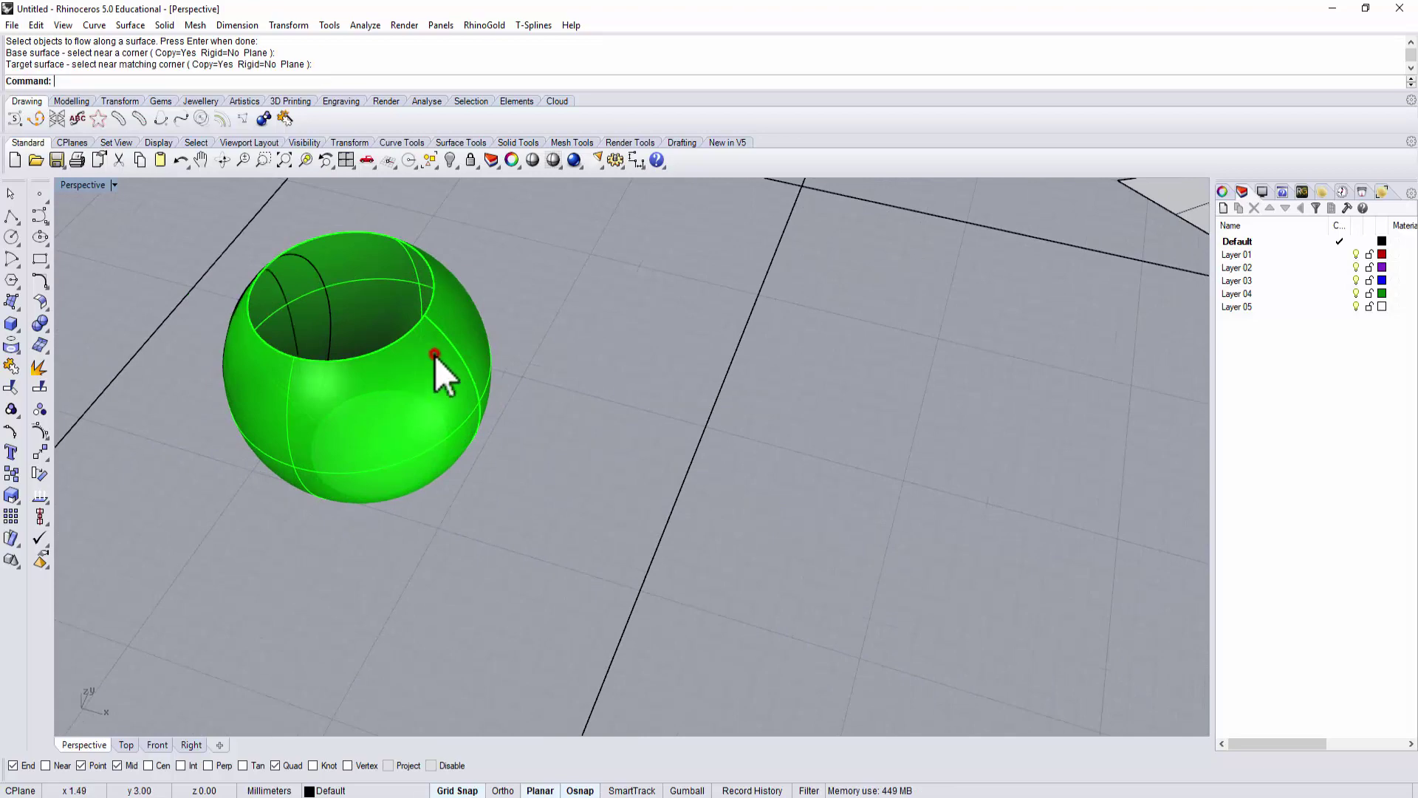
right_drag(332, 475, 589, 392)
- Select the wrapped curve on the sphere from among the overlapping objects
click(628, 422)
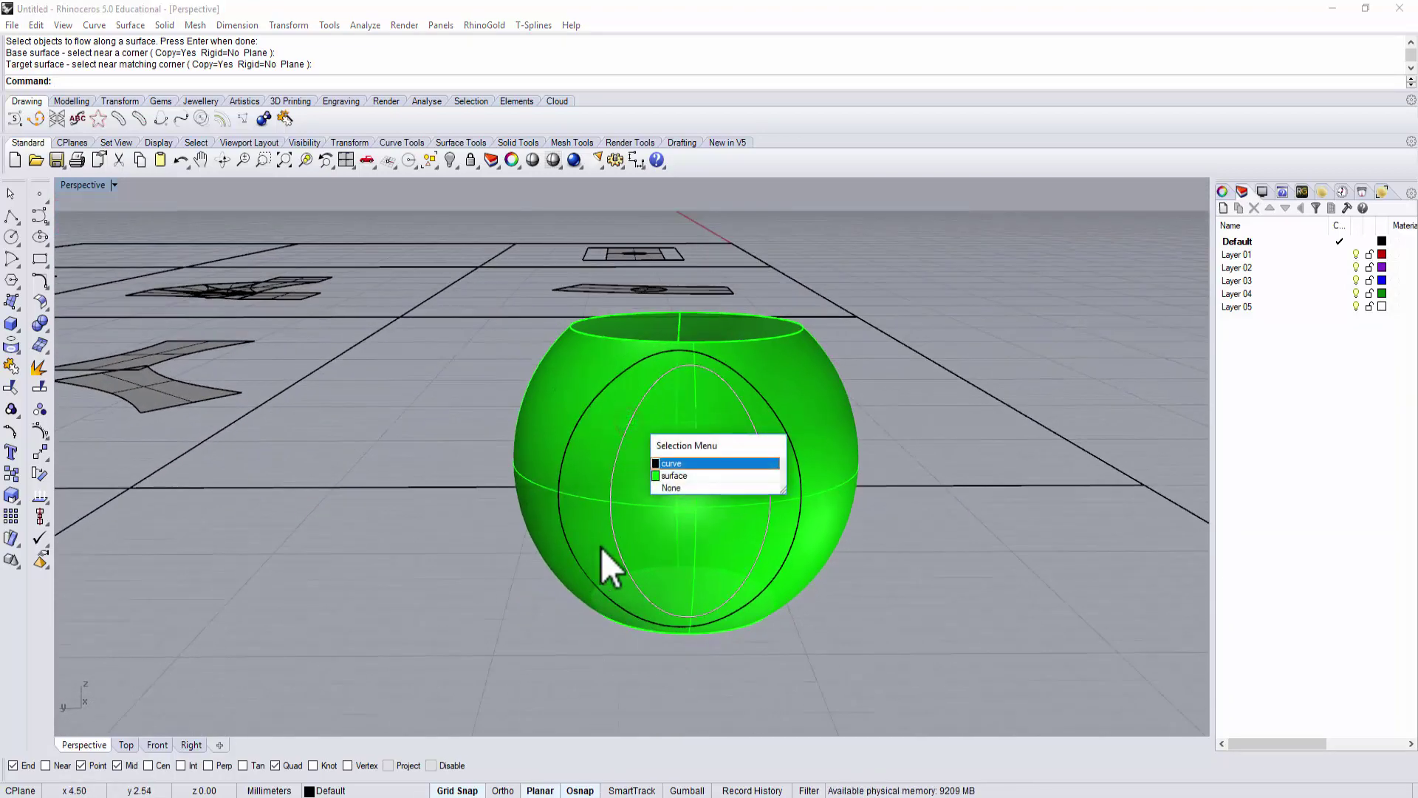
click(680, 464)
right_drag(817, 530, 751, 516)
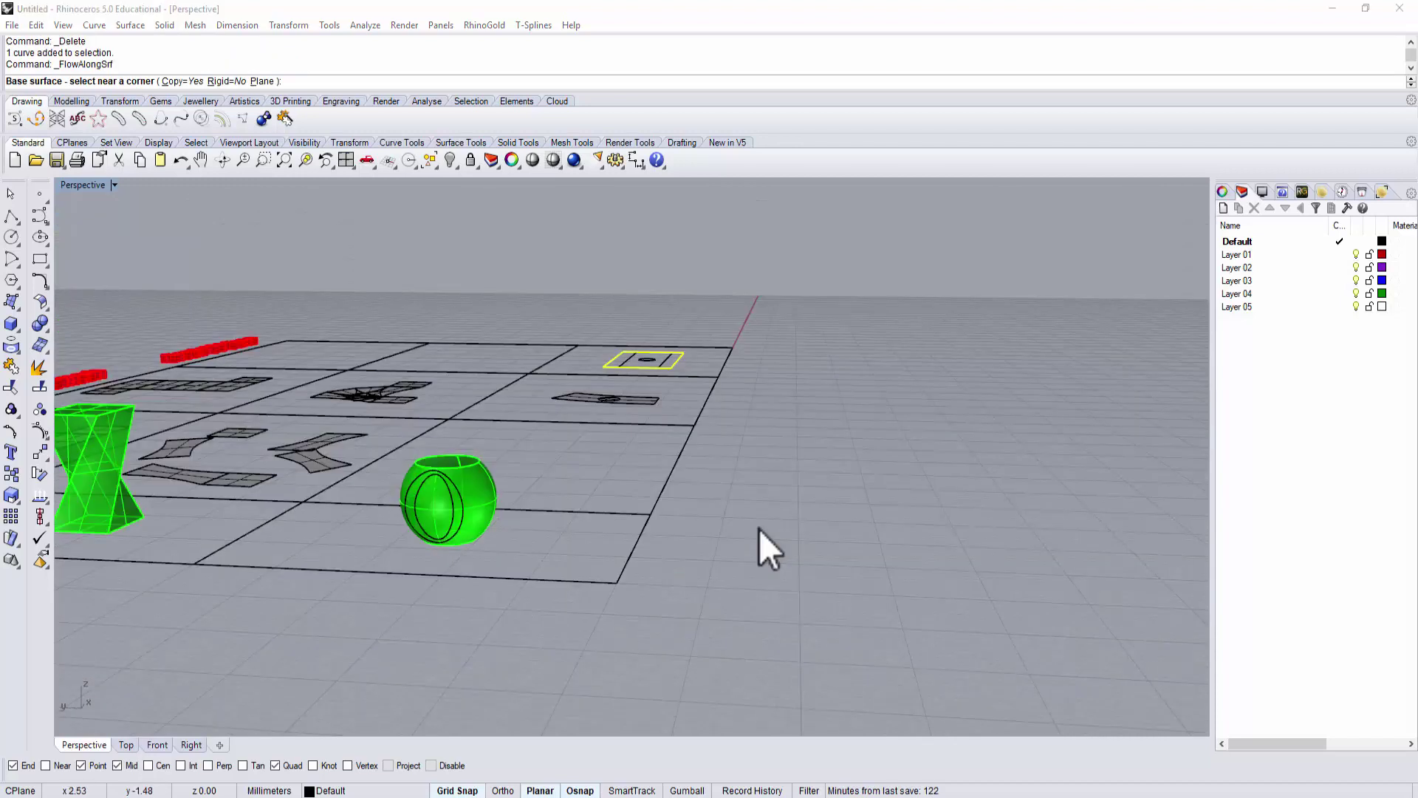
- Cancel the running flow command and clear all selections
click(759, 529)
key(Escape)
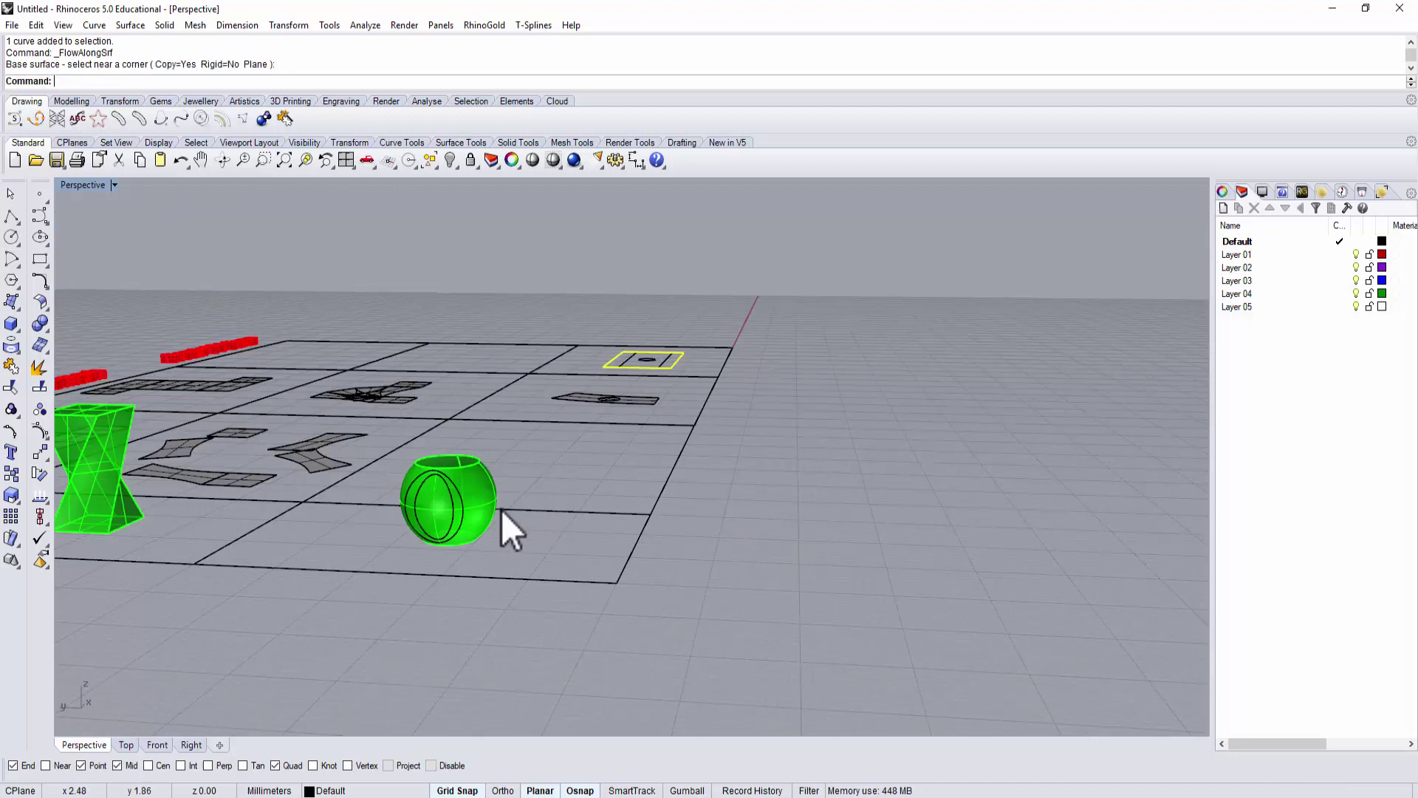
key(Escape)
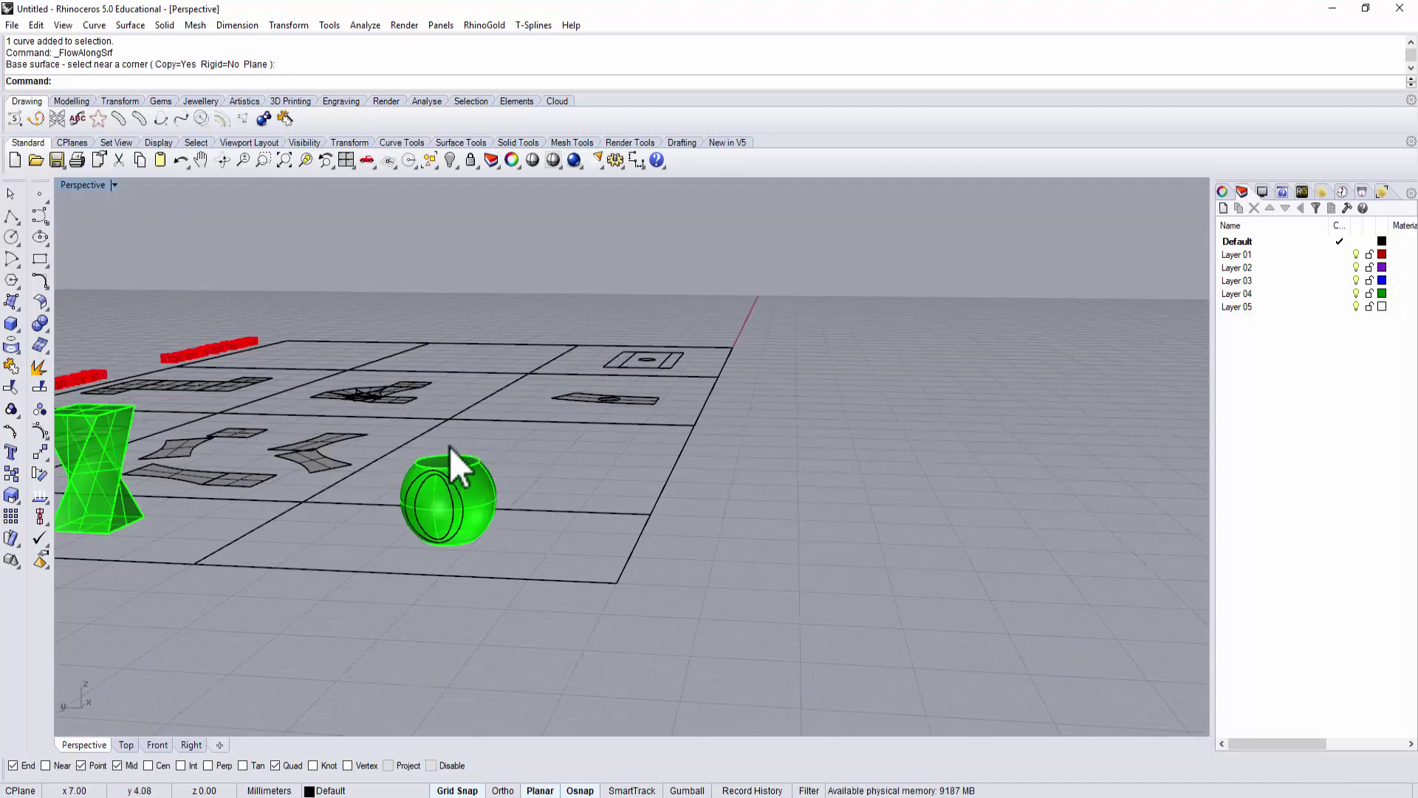
click(464, 479)
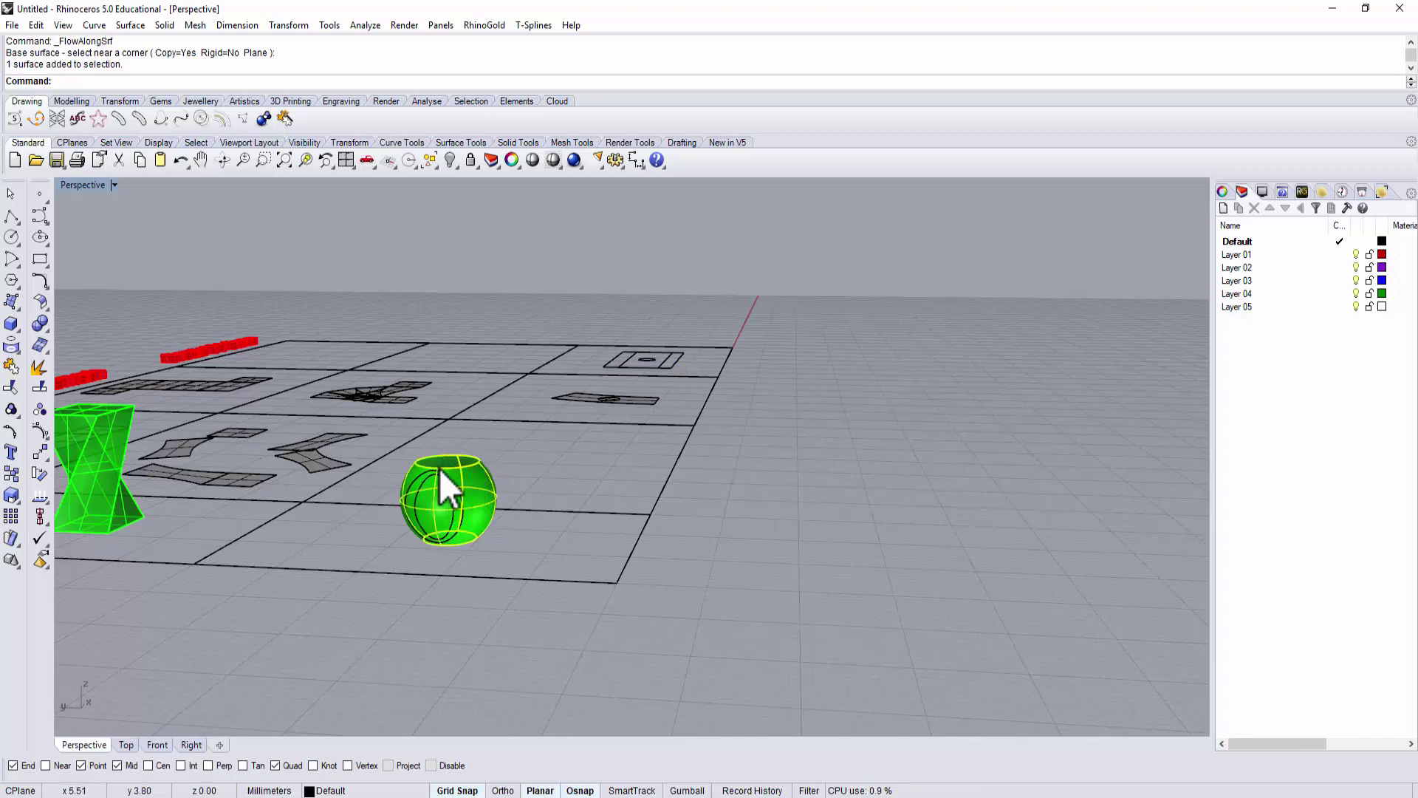
key(Escape)
- Bring the Create UV Curve cell into view and select its rectangle outlines
right_drag(830, 490, 872, 452)
scroll(812, 440, up, 5)
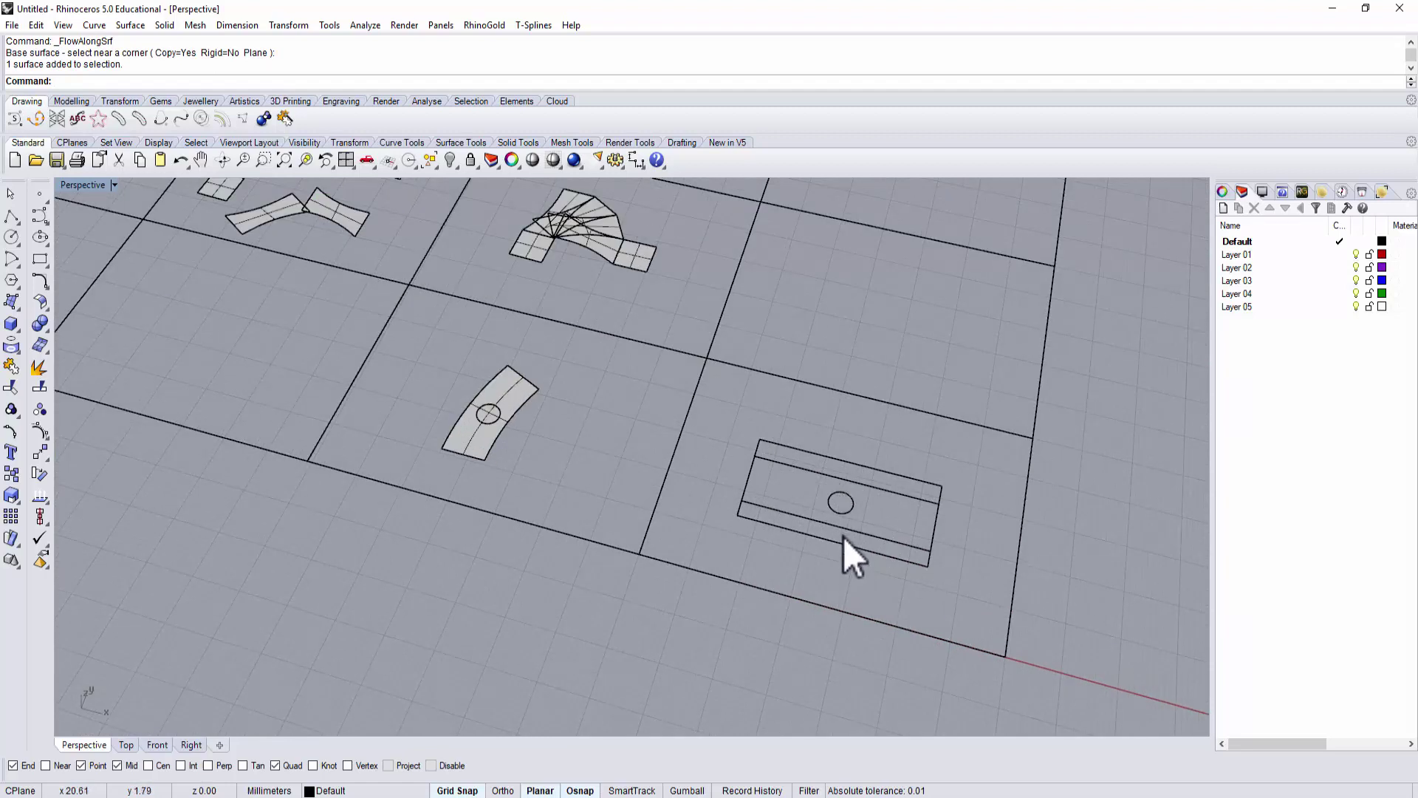
click(843, 545)
click(851, 532)
- Fill the selected rectangle outlines with a planar surface
click(845, 554)
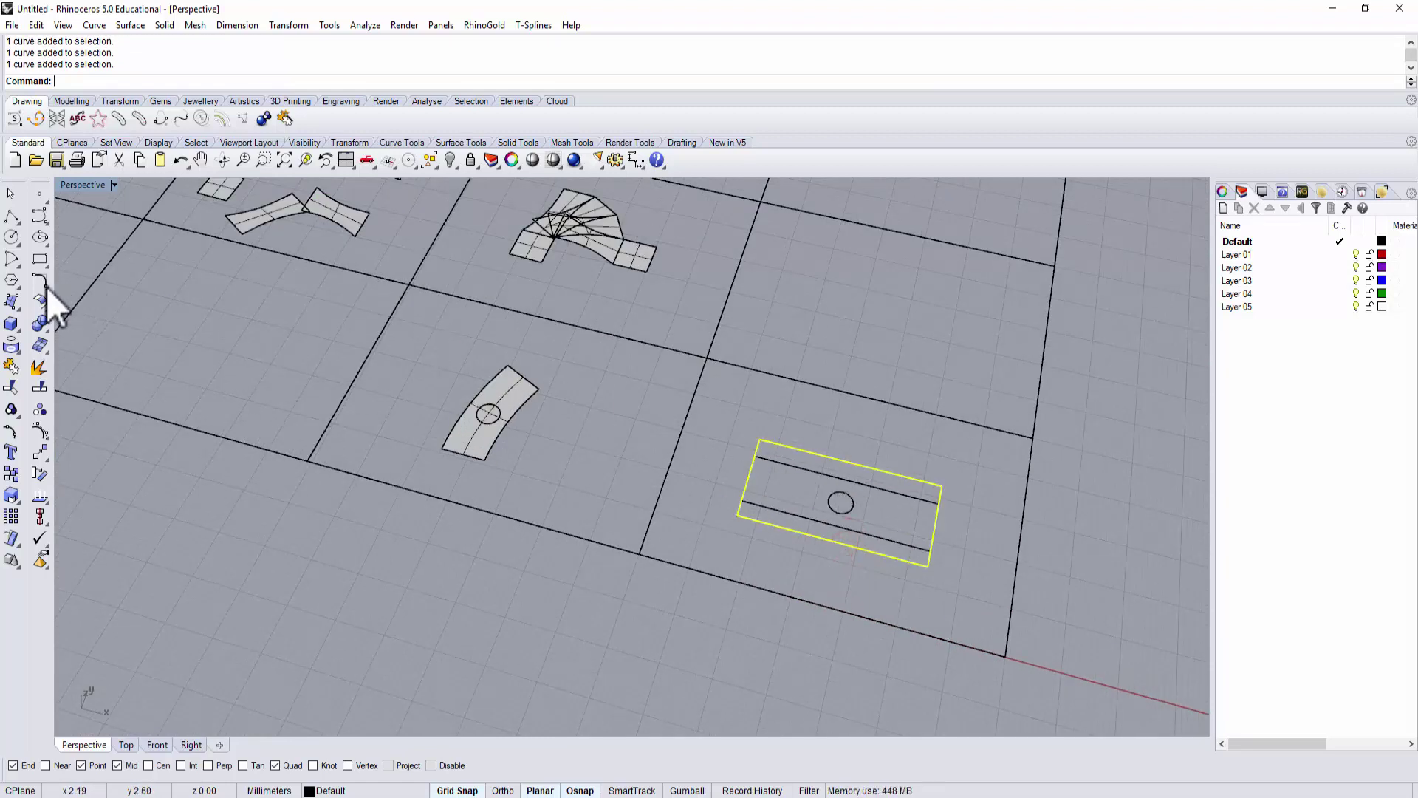
click(15, 304)
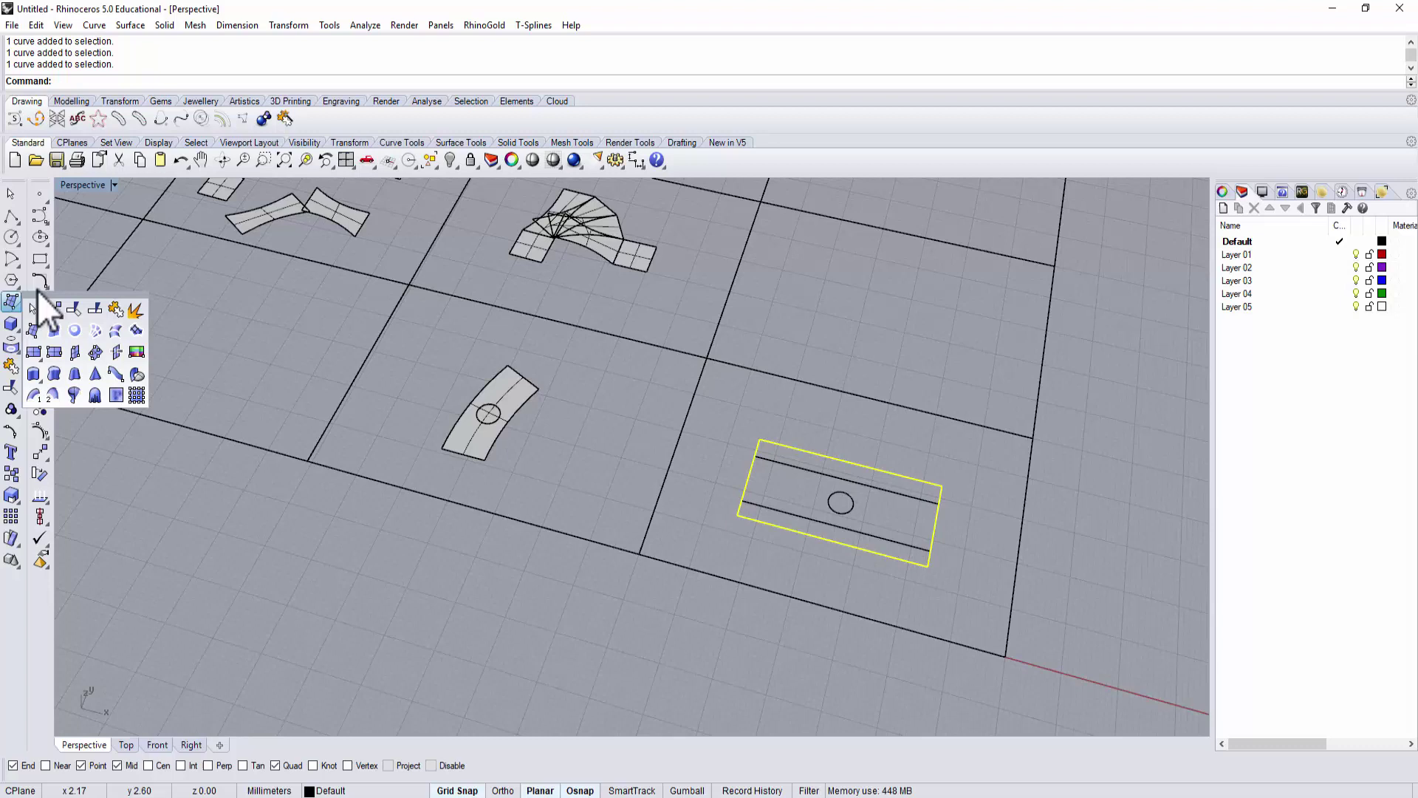
click(74, 330)
click(791, 558)
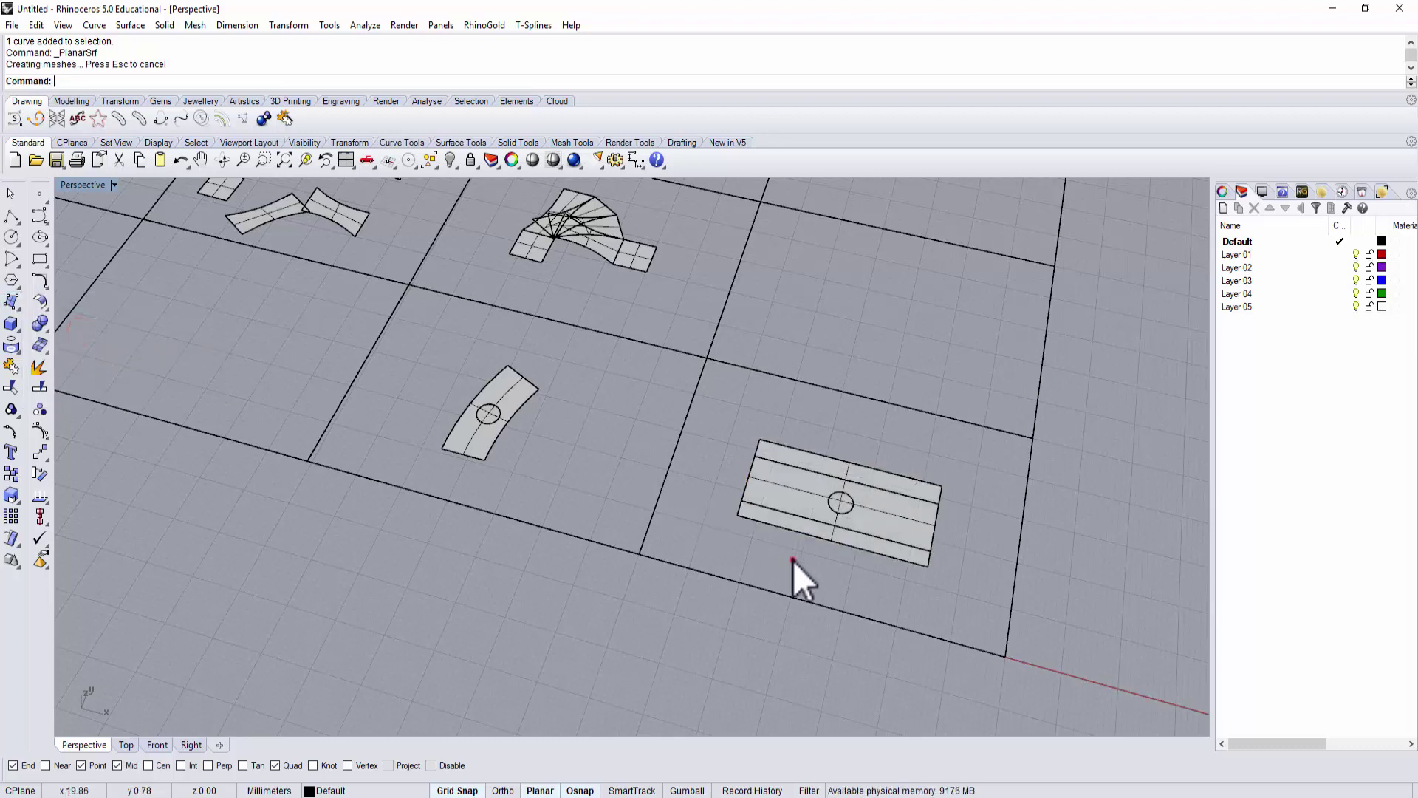
scroll(838, 490, up, 3)
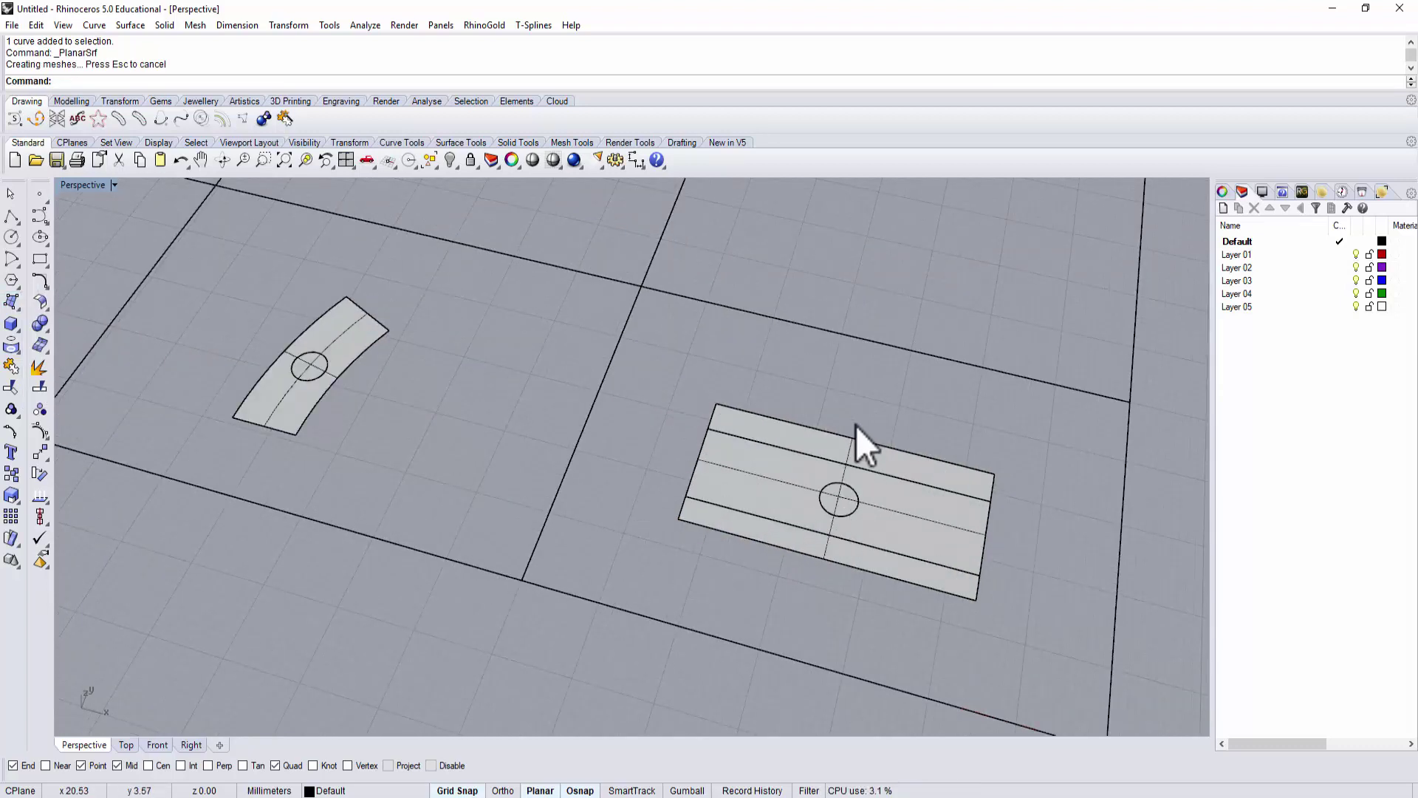
- Start Flow along Surface with the rectangle's circle and the new flat surface as base
click(293, 26)
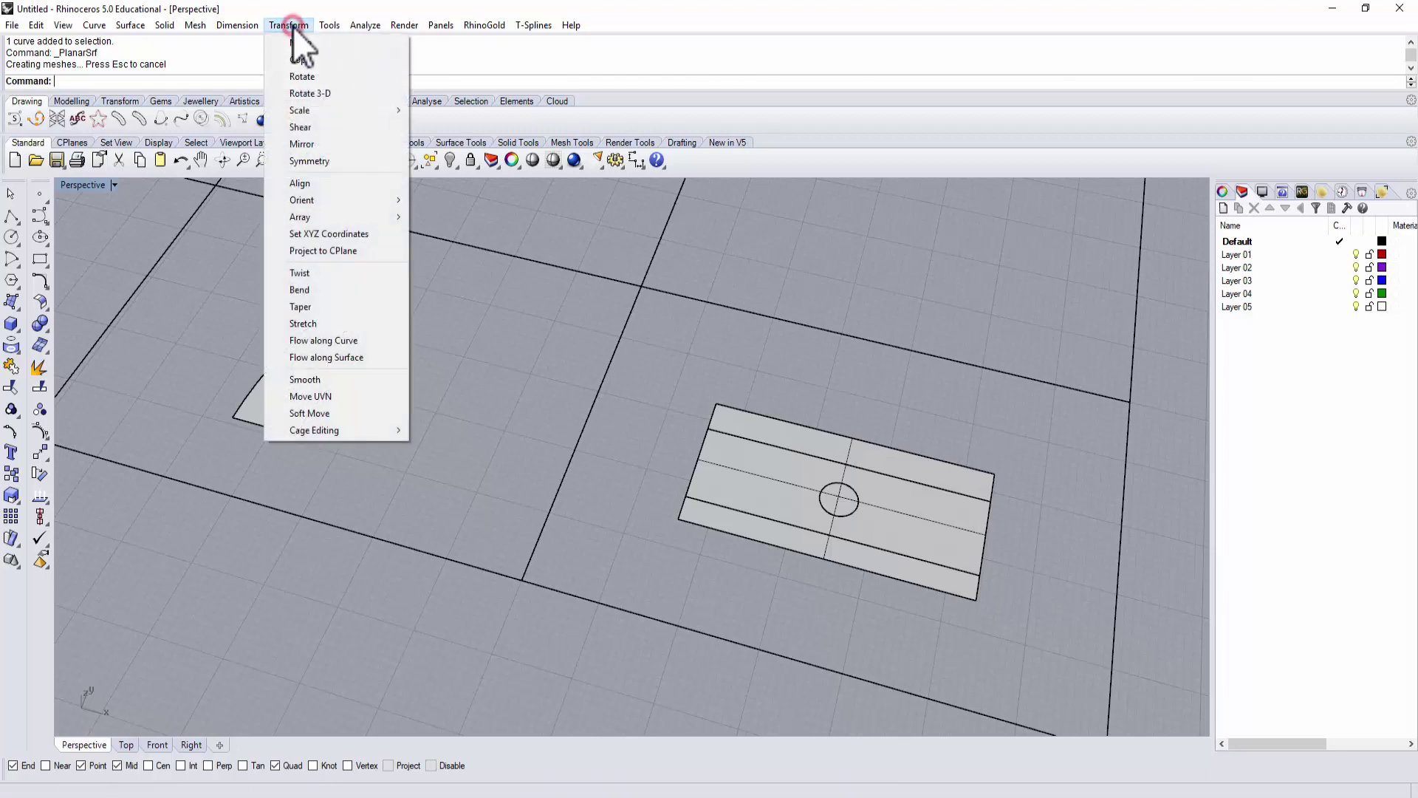
click(320, 358)
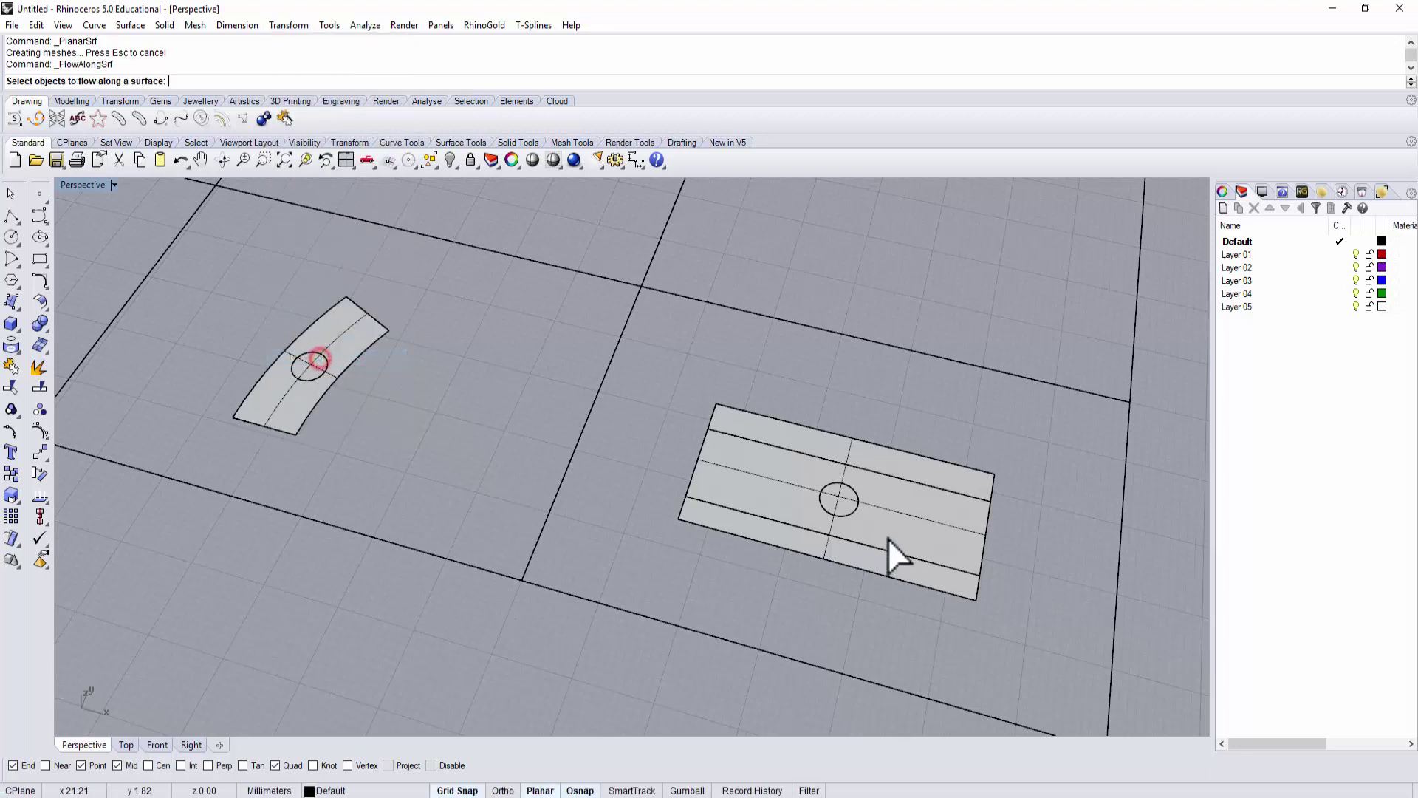
click(841, 514)
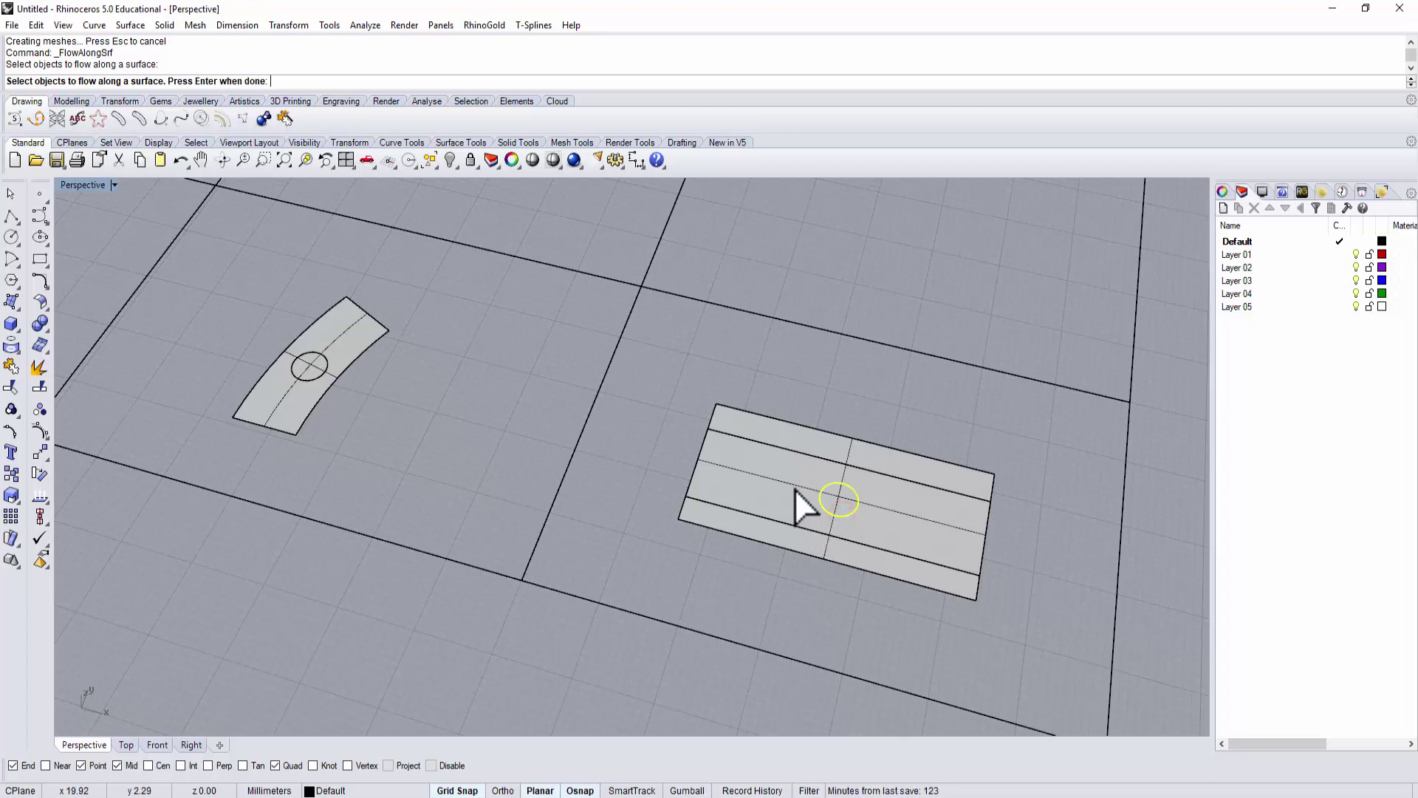
key(Return)
click(718, 412)
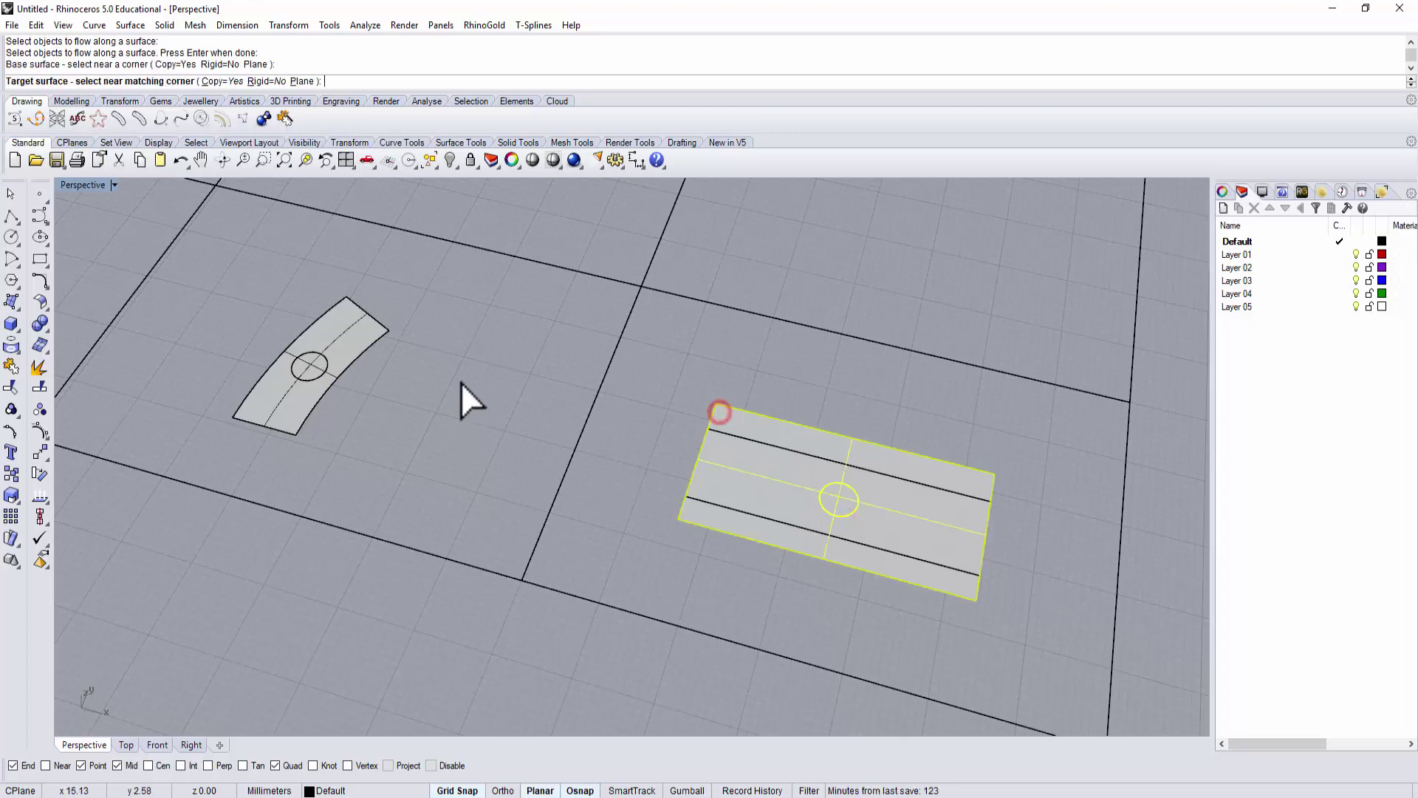
scroll(461, 383, down, 5)
shift+right_drag(317, 375, 635, 371)
scroll(485, 377, up, 5)
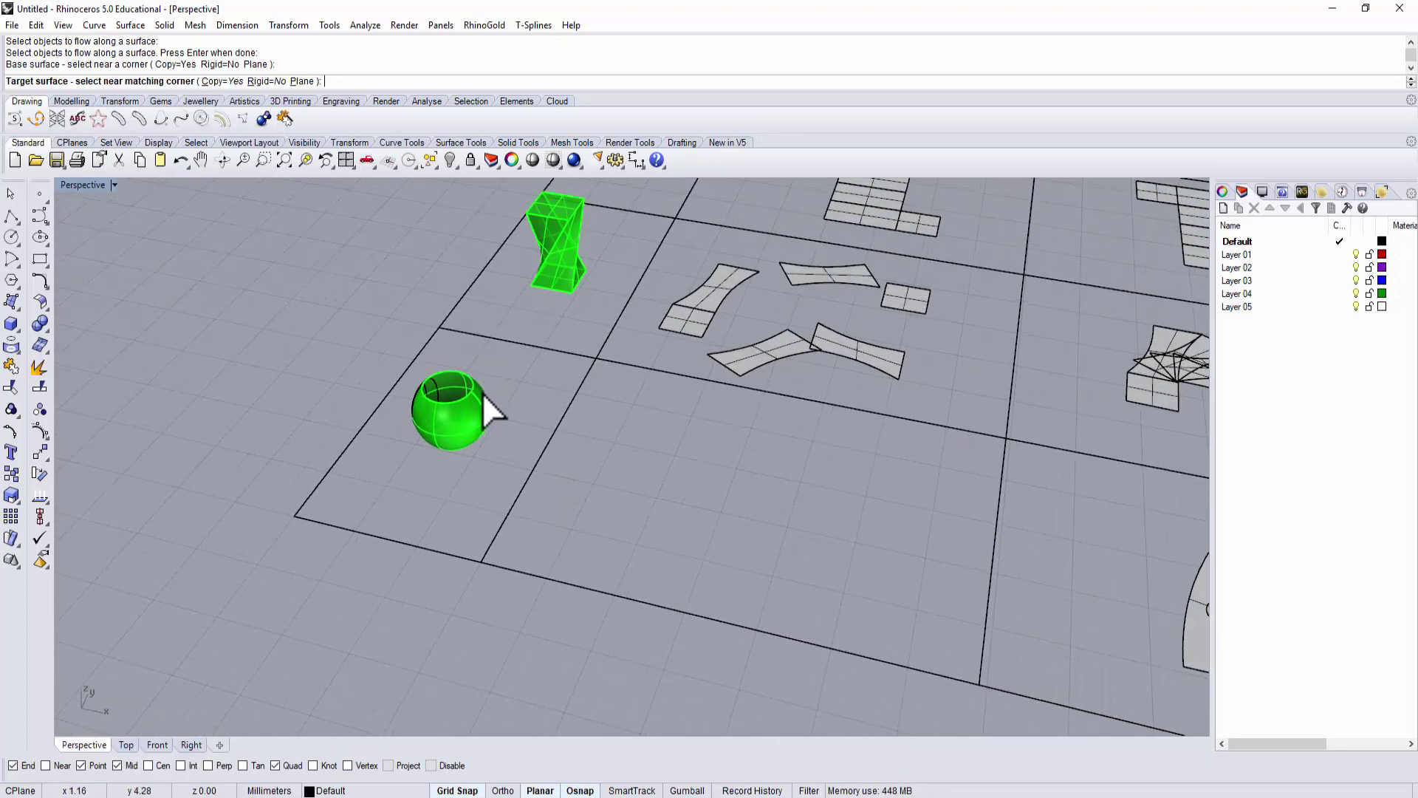
- Pick the sphere as flow target and select the newly wrapped circle on it
click(466, 399)
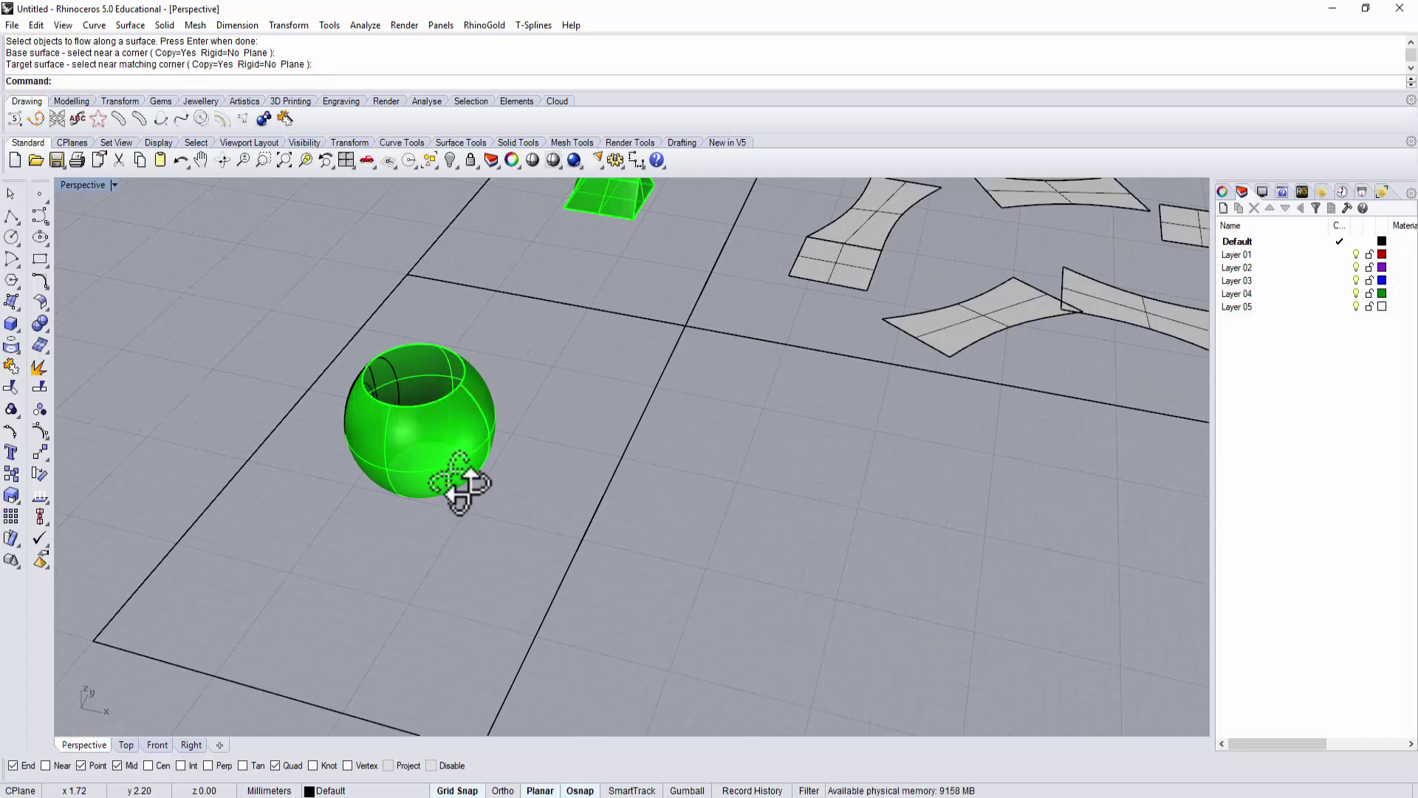
right_drag(463, 475, 687, 443)
scroll(701, 428, up, 2)
click(711, 452)
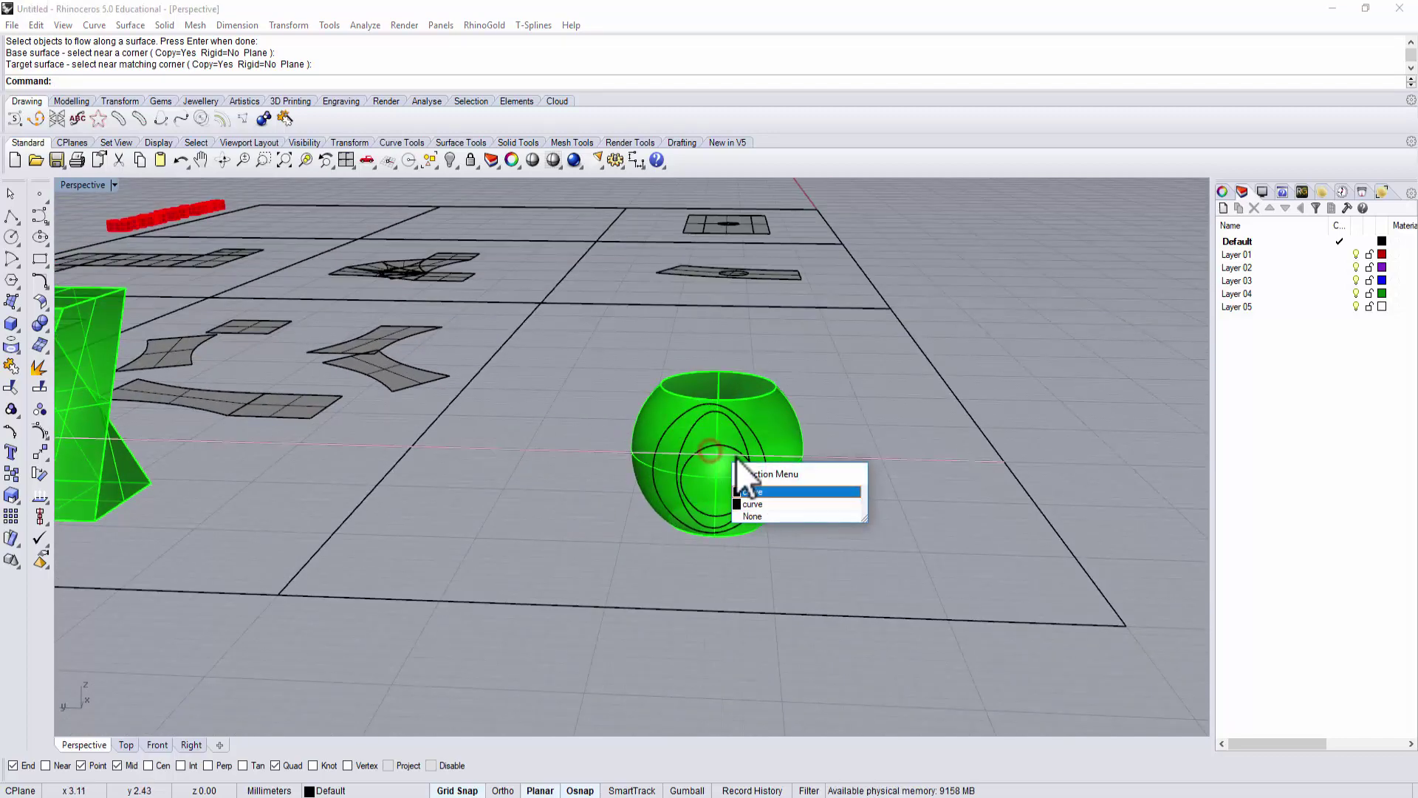
click(758, 503)
mouse_move(758, 506)
right_down()
mouse_move(839, 466)
mouse_move(879, 465)
mouse_move(760, 440)
mouse_move(658, 446)
mouse_move(861, 482)
mouse_move(734, 506)
right_up()
- Orbit and zoom out to an overview of the whole Unroll / Smash / Create UV Curve grid
scroll(981, 443, down, 3)
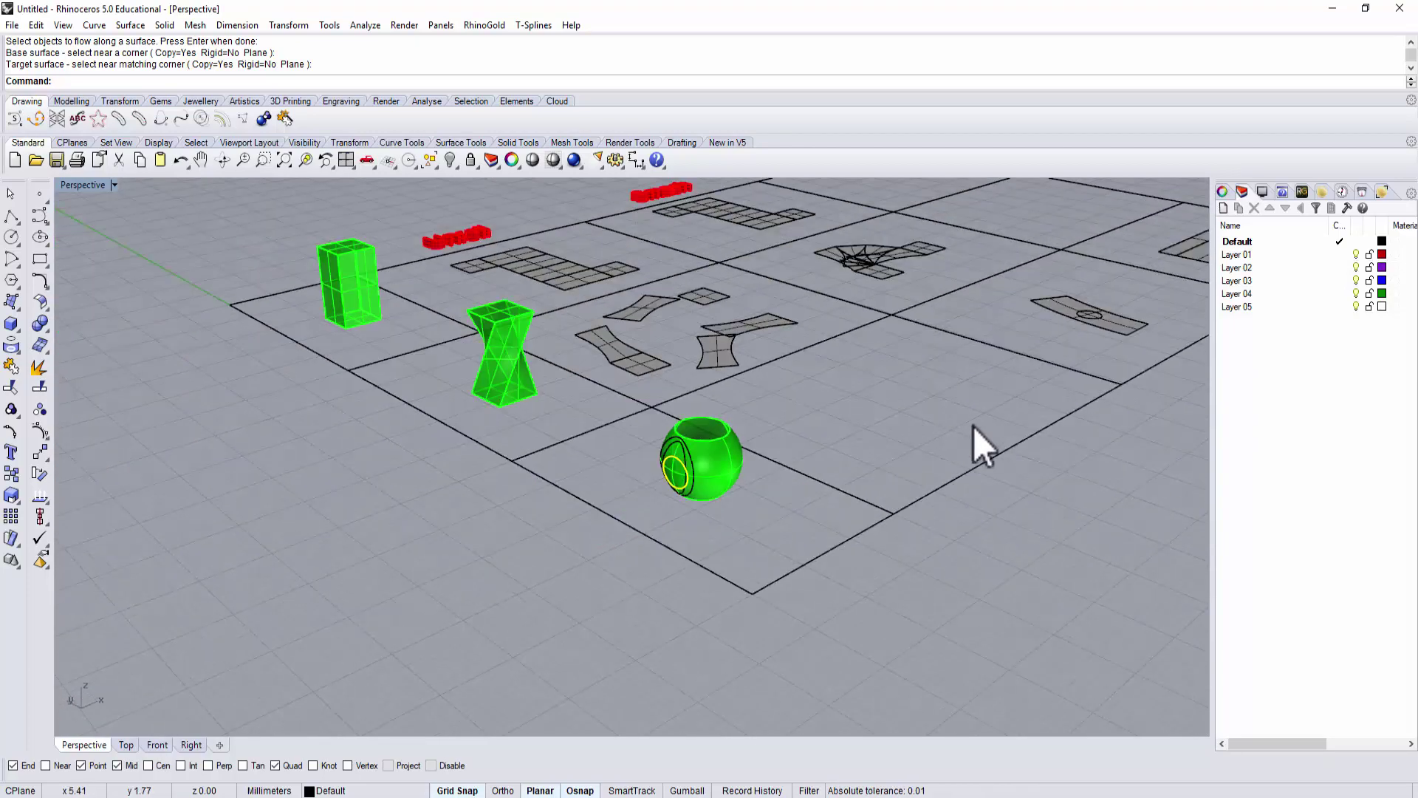
scroll(684, 544, down, 2)
right_drag(506, 475, 497, 544)
scroll(488, 535, up, 3)
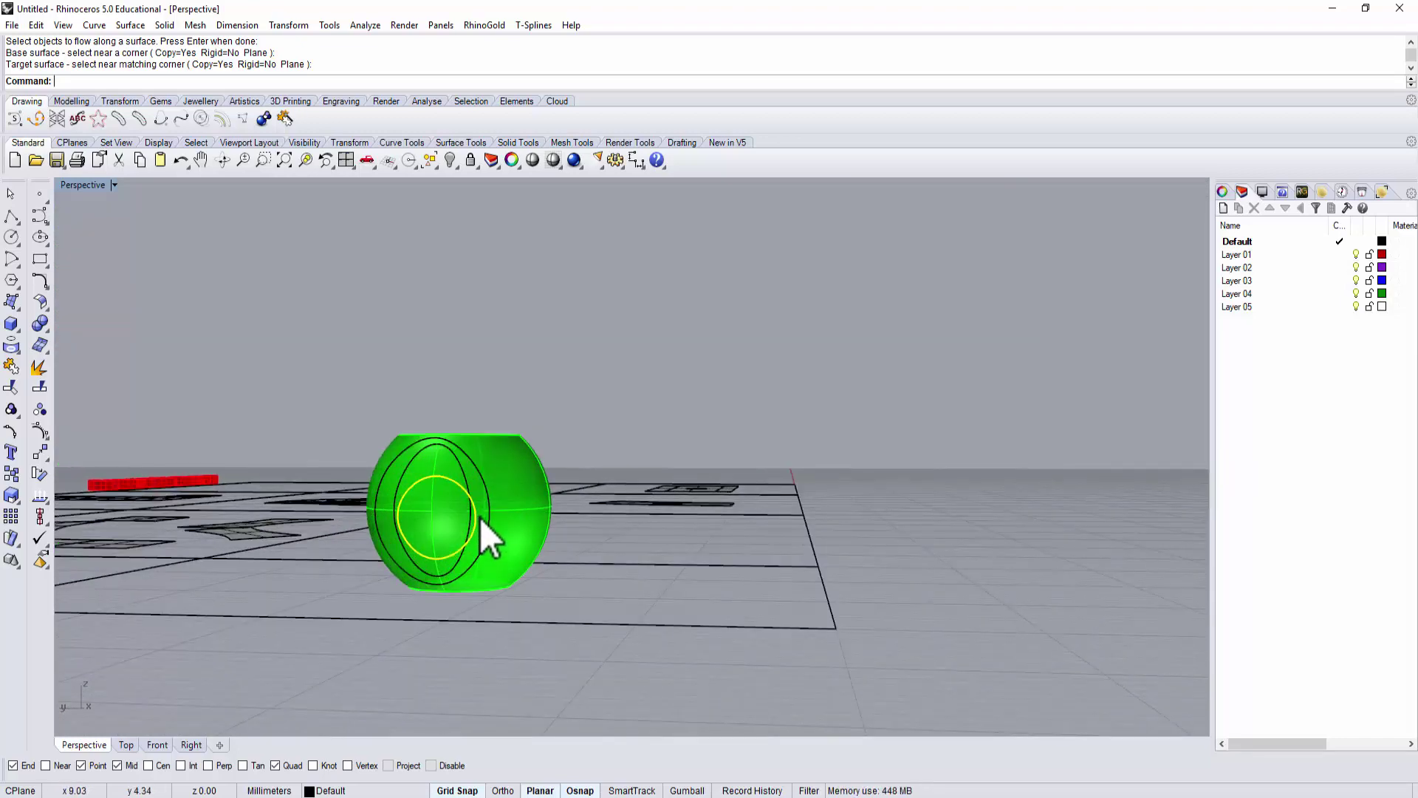
scroll(480, 517, down, 3)
right_drag(743, 403, 973, 383)
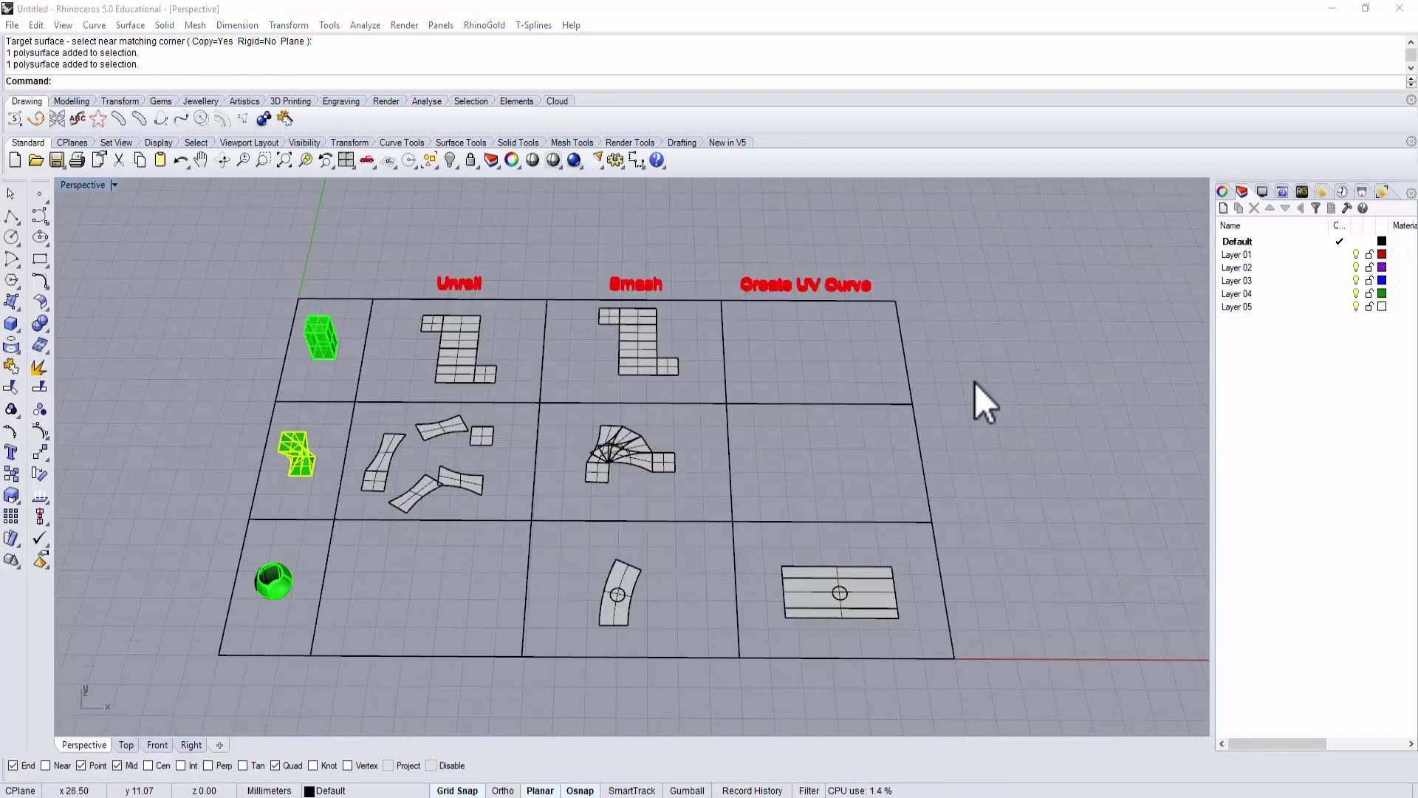
click(816, 336)
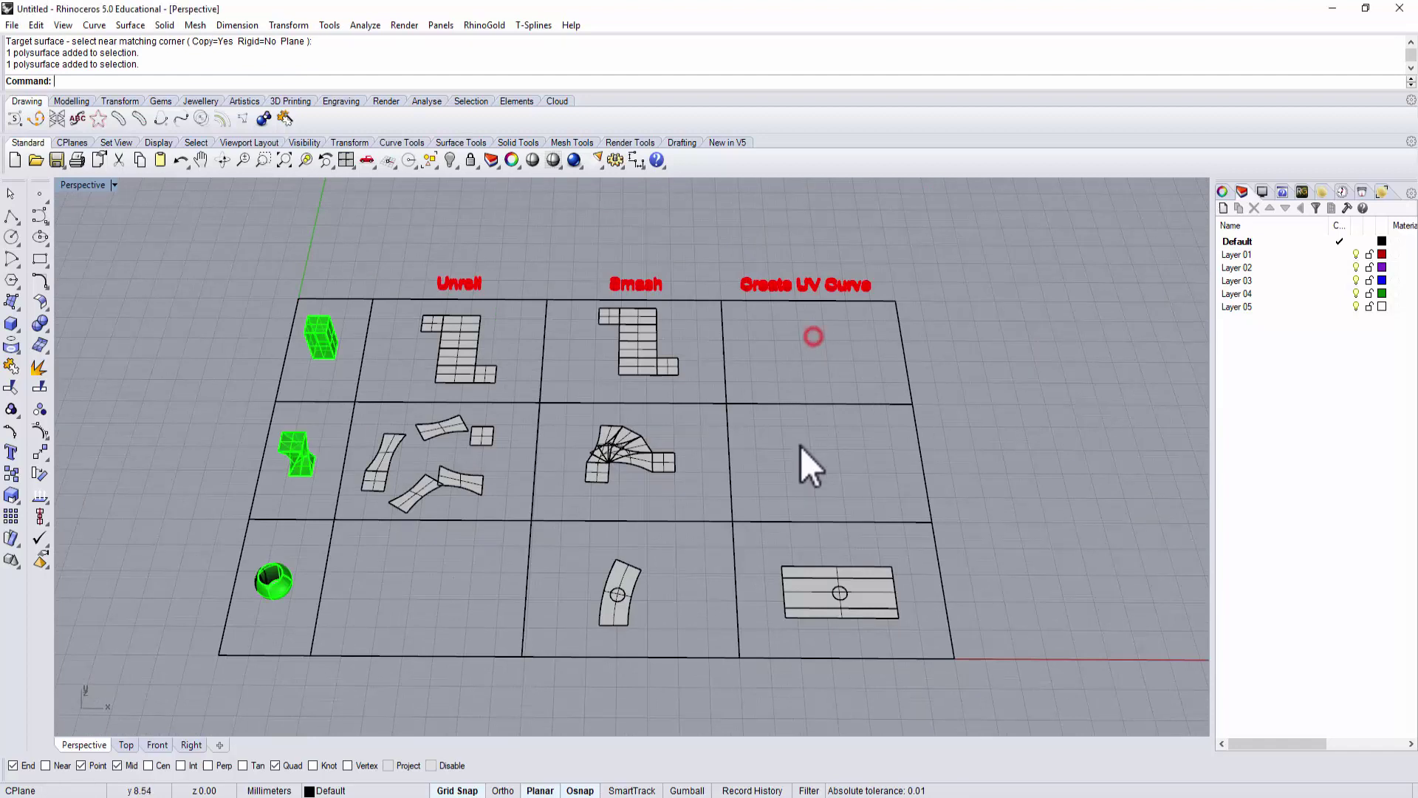
click(801, 446)
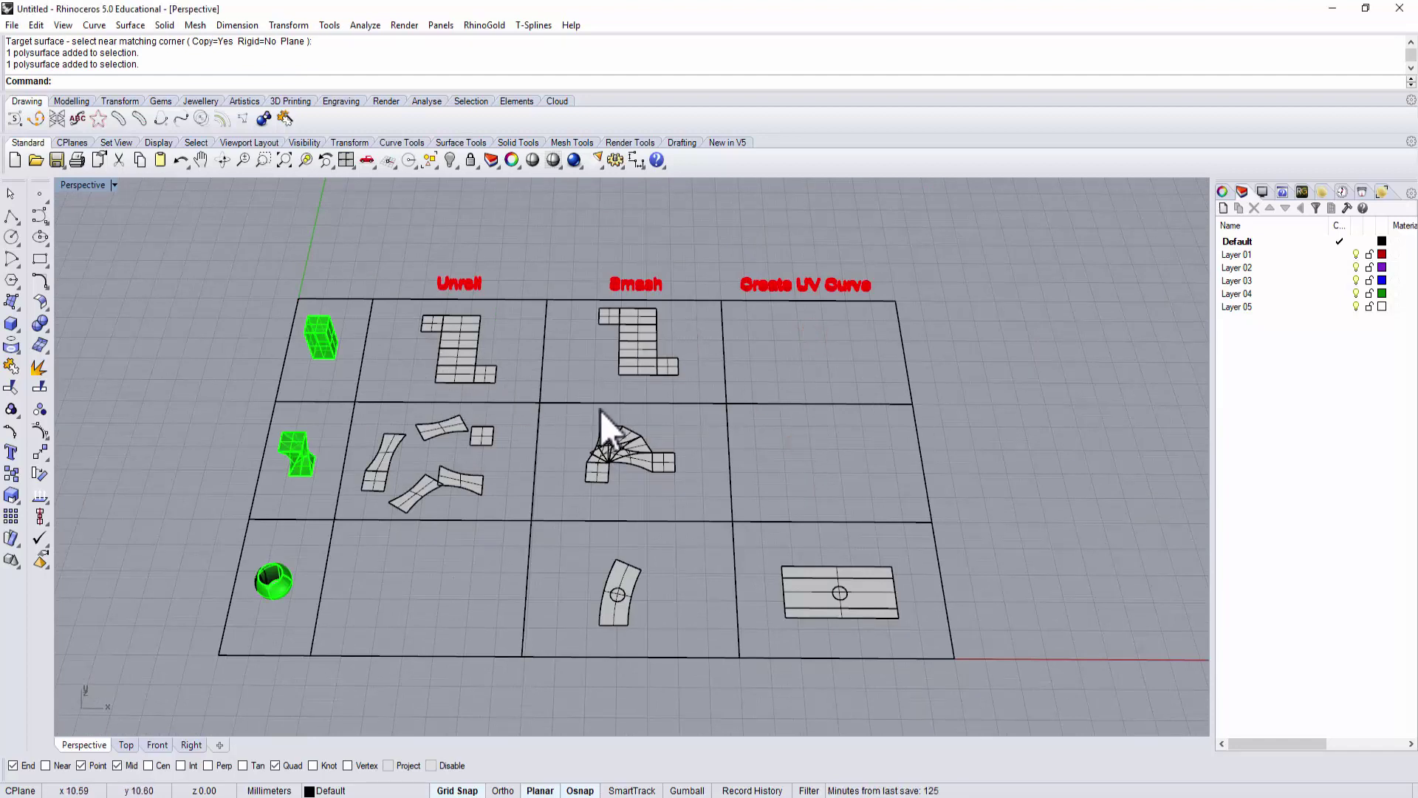
click(786, 284)
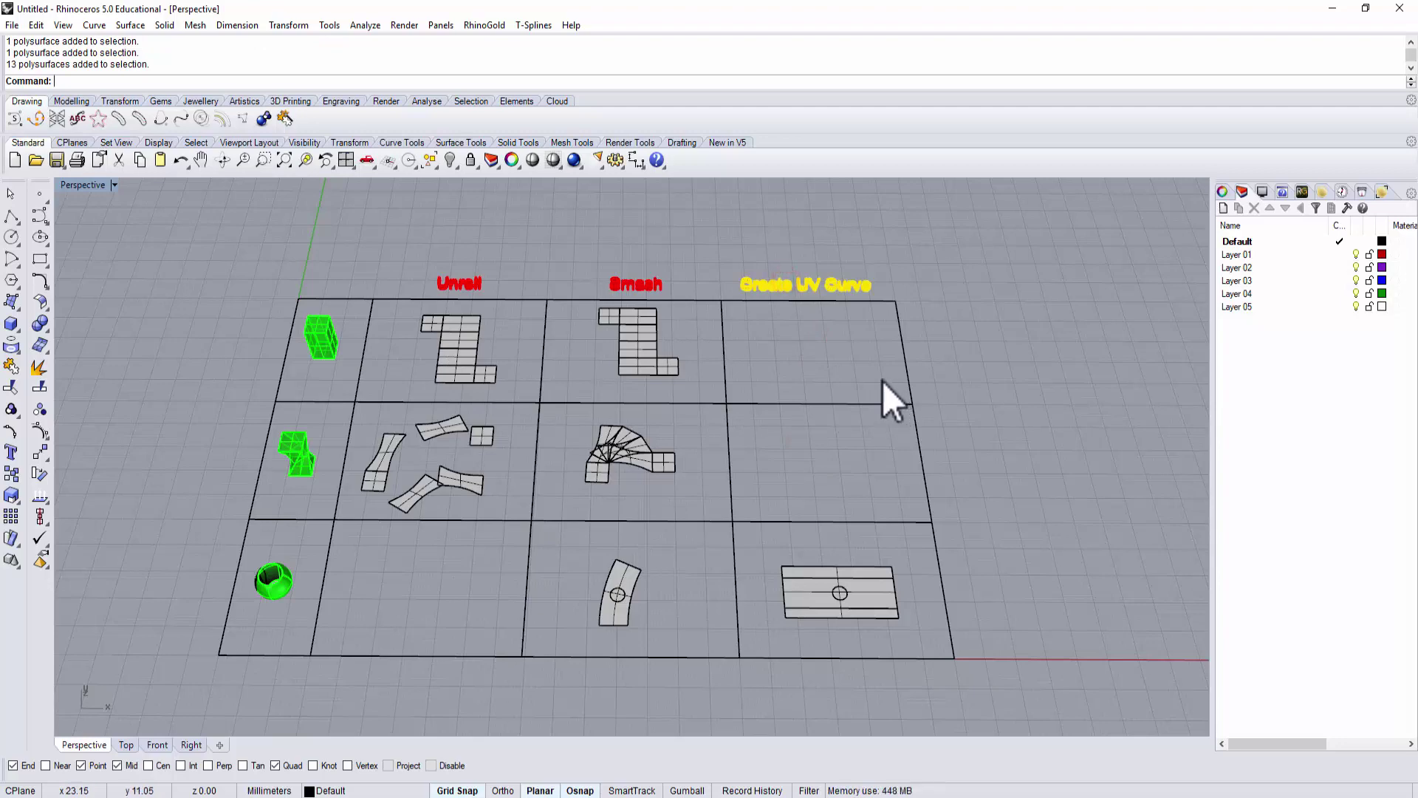
right_drag(815, 336, 845, 376)
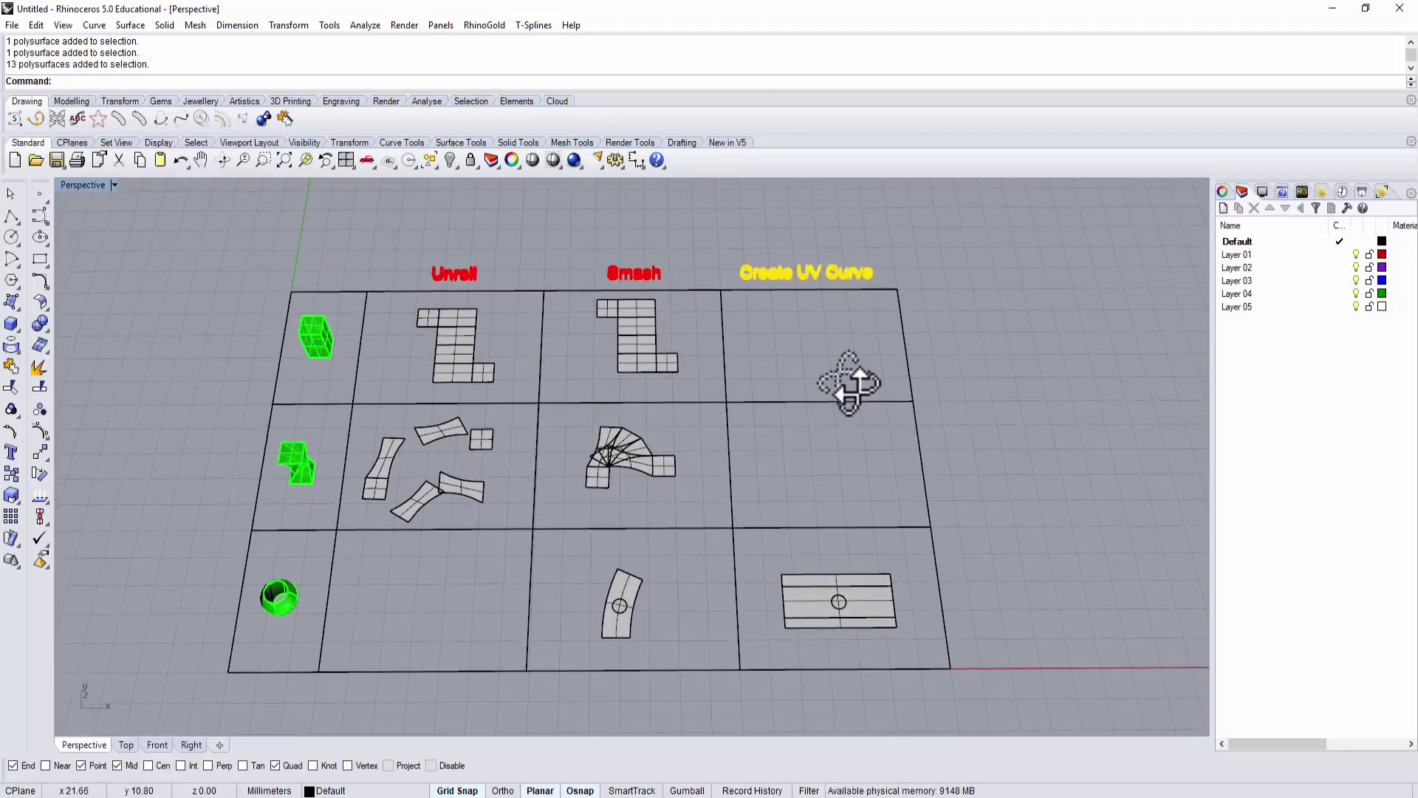
click(982, 416)
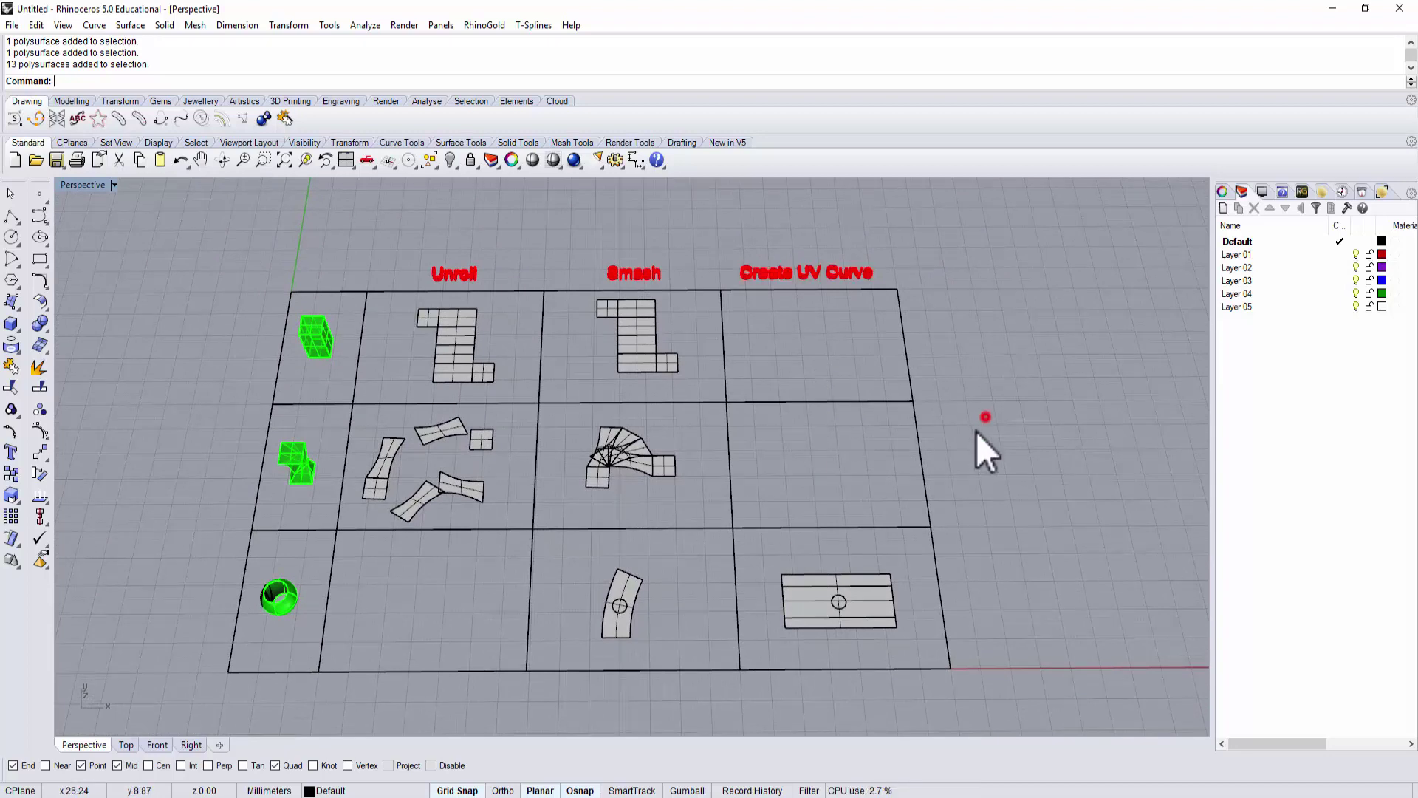
right_drag(975, 434, 921, 386)
click(339, 334)
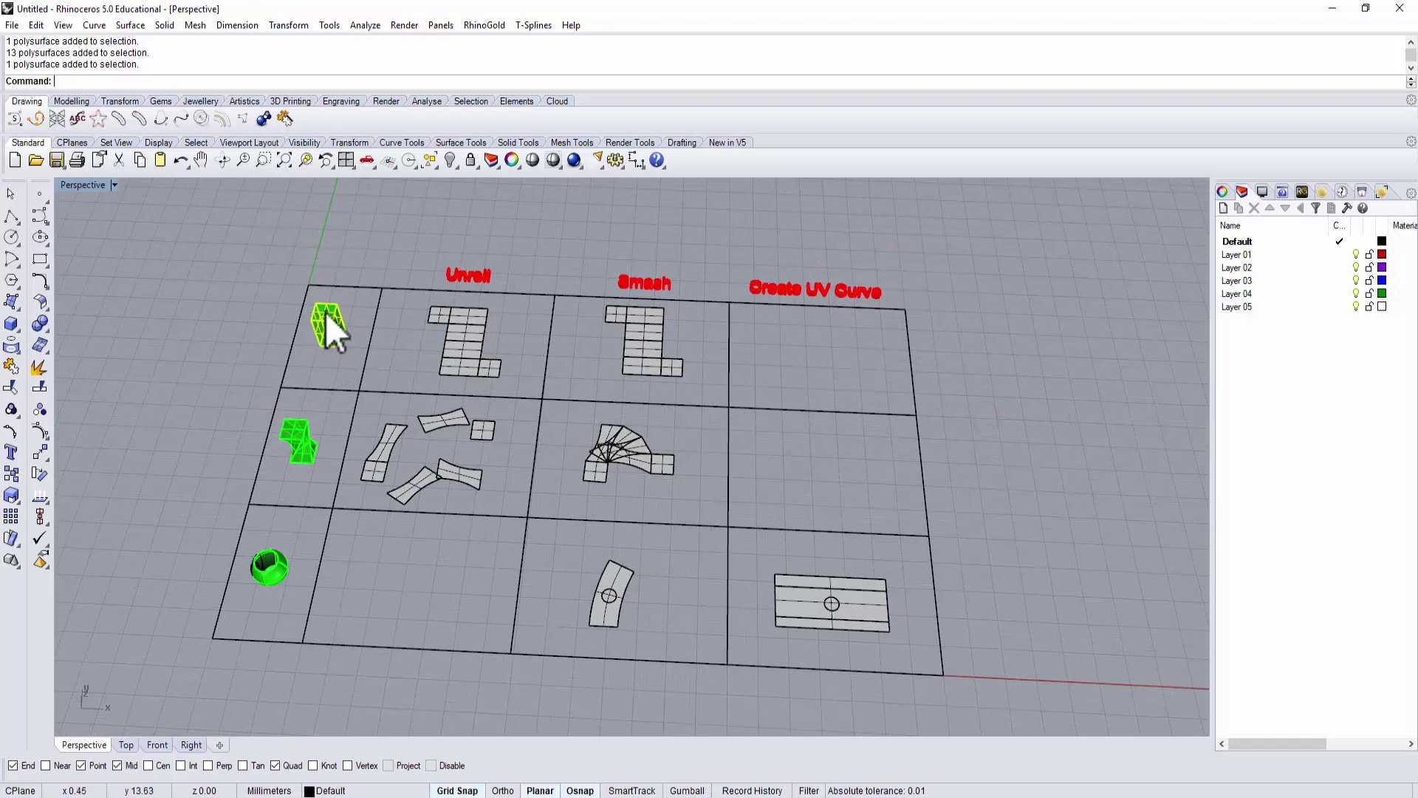
click(469, 327)
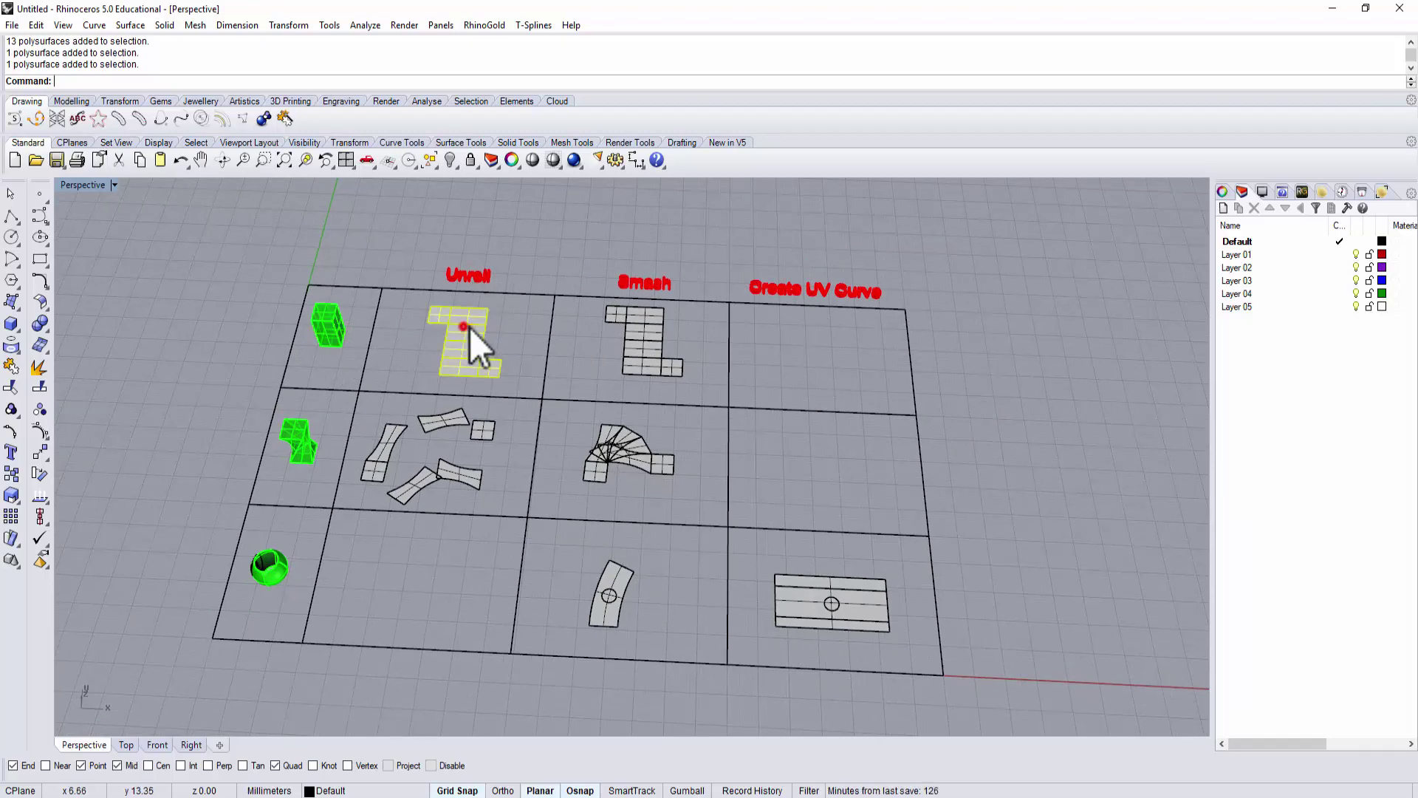
click(627, 318)
click(683, 236)
scroll(829, 318, up, 4)
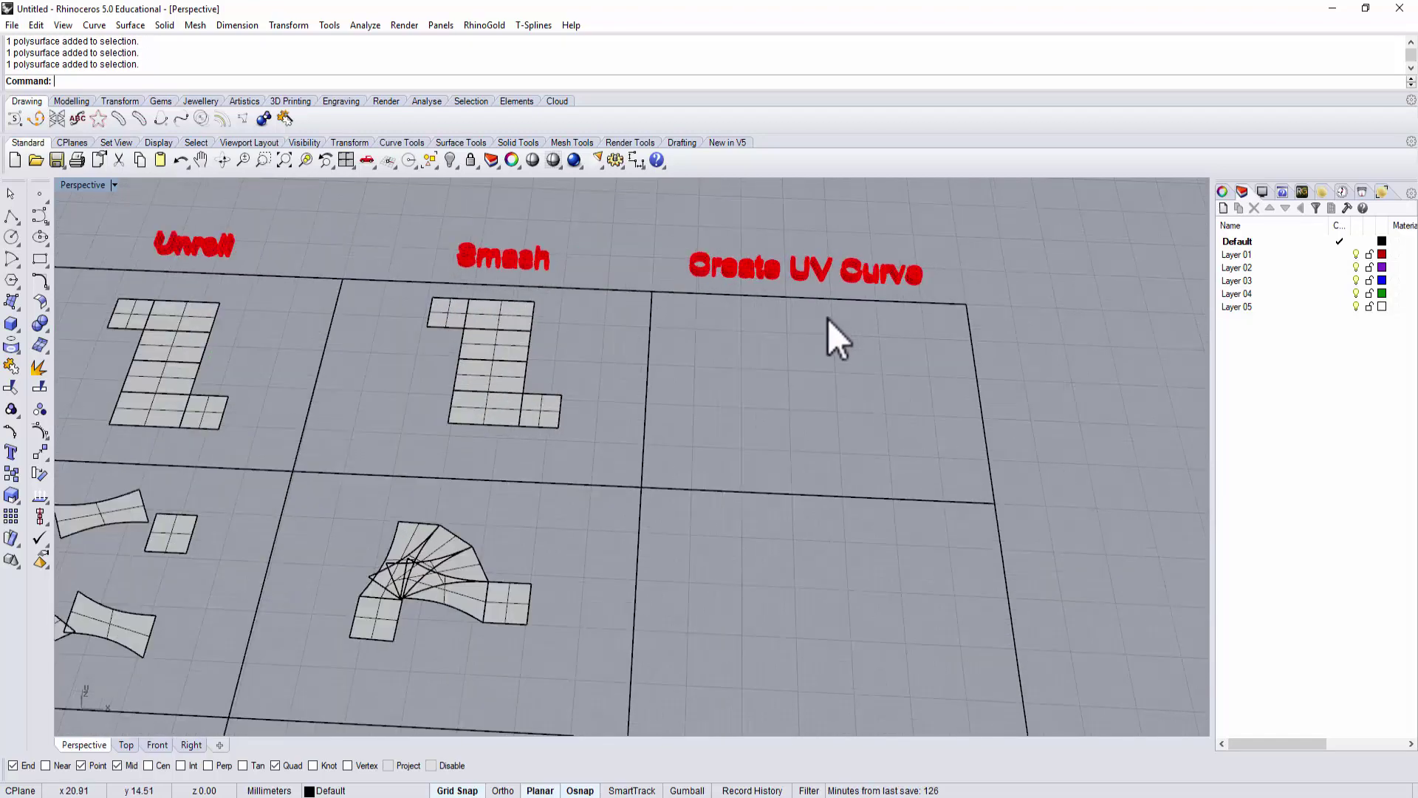
shift+right_drag(828, 325, 1019, 374)
scroll(1019, 374, down, 2)
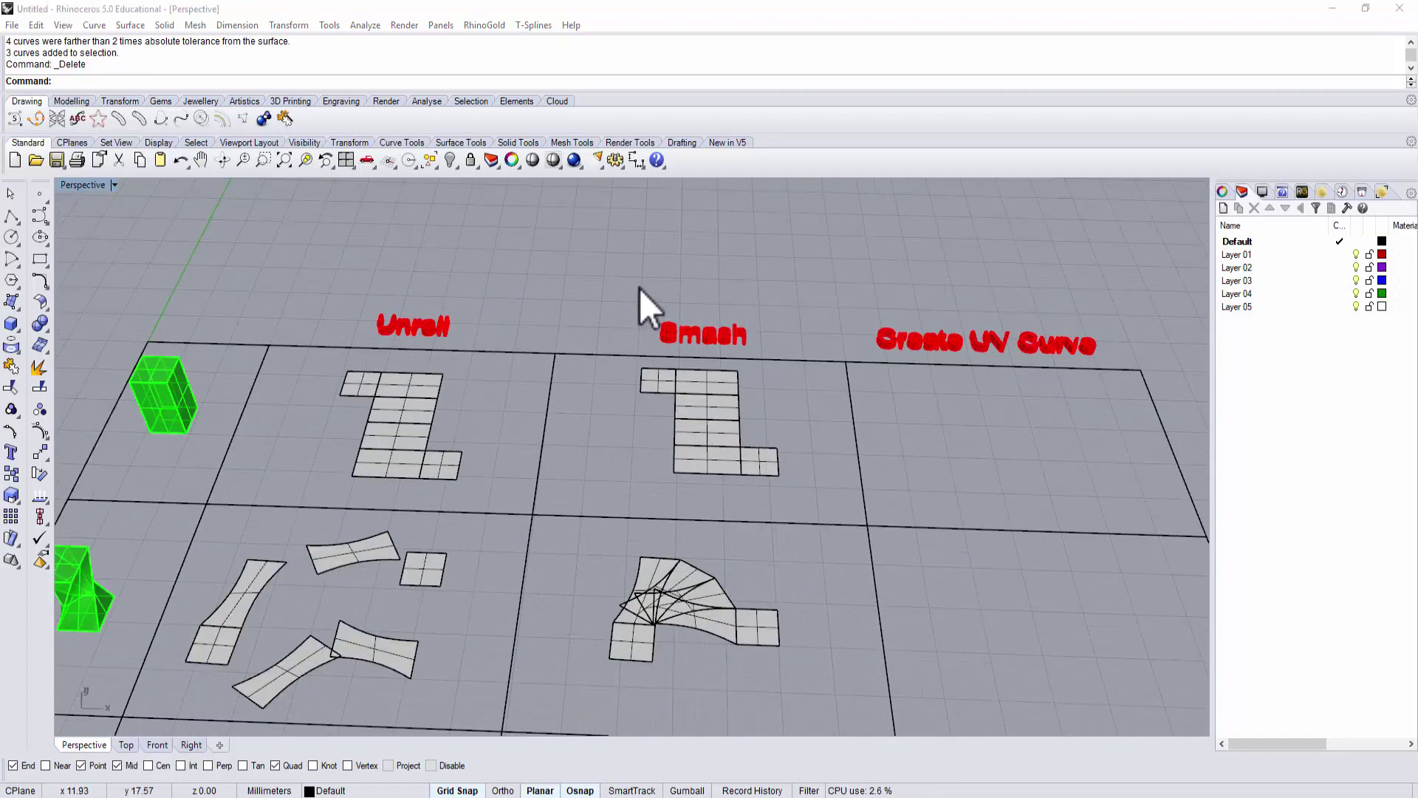
- Select and then clear the Create UV Curve heading and the top green box
click(784, 275)
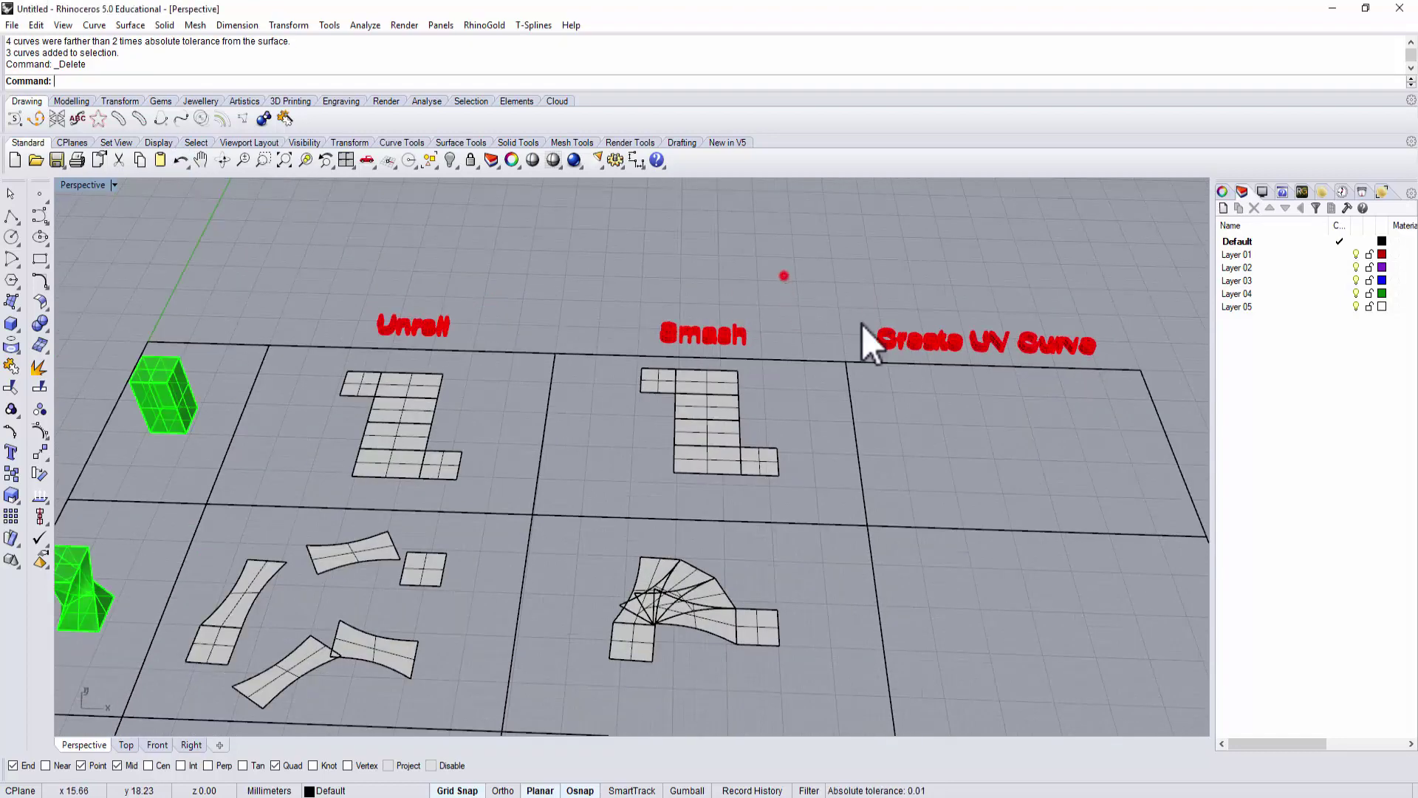
click(969, 348)
click(823, 295)
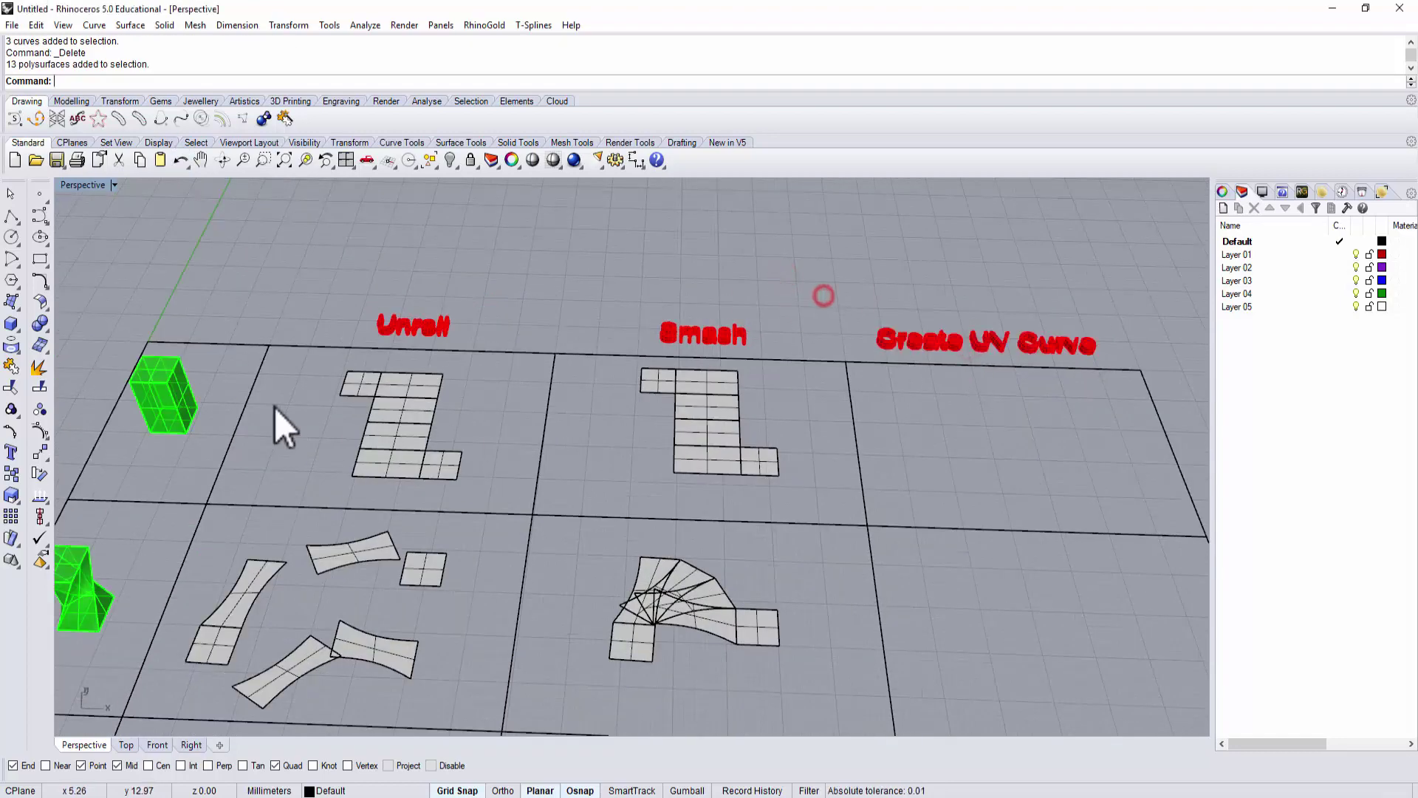
click(179, 388)
click(278, 304)
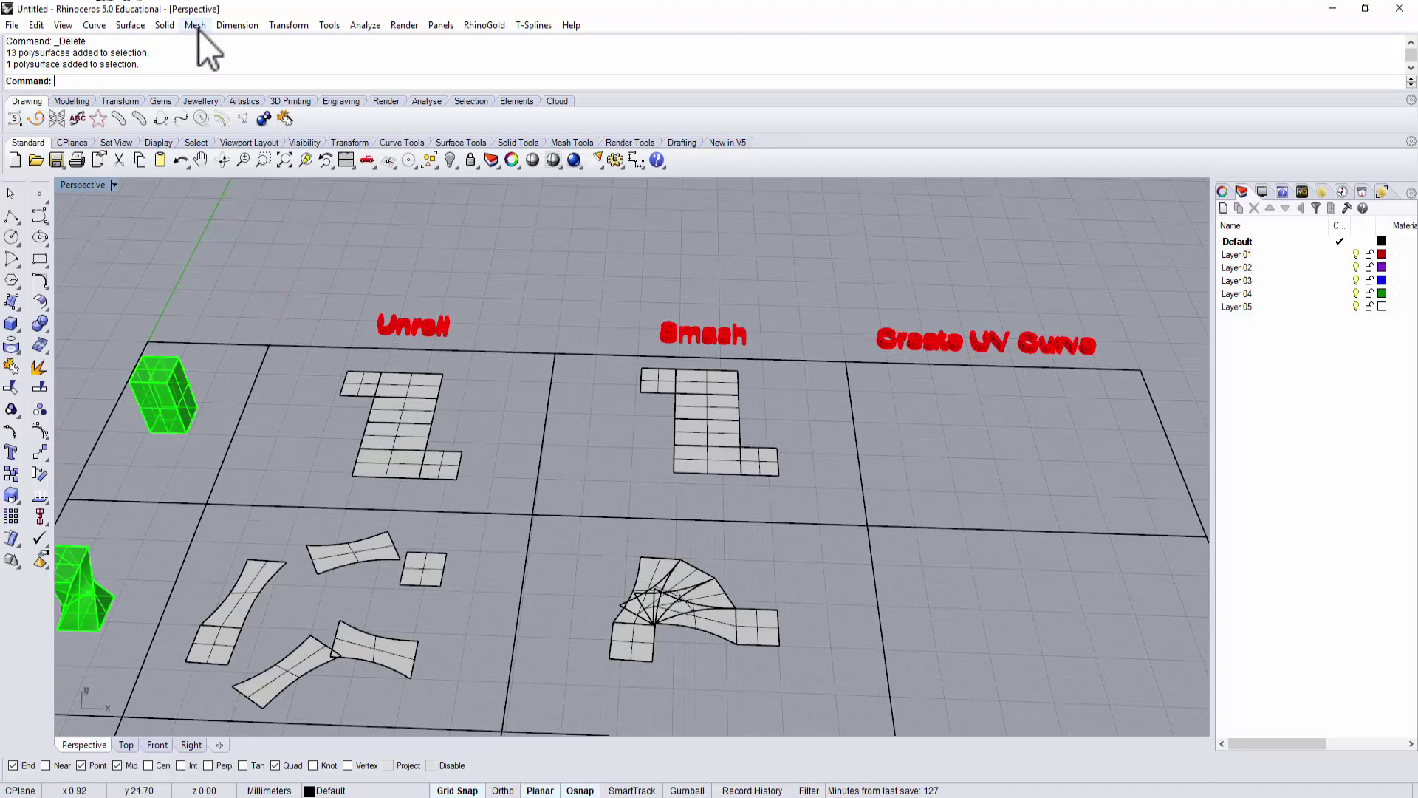
- Run Create UV Curves on the top green box's surface to produce its flat outline
click(94, 25)
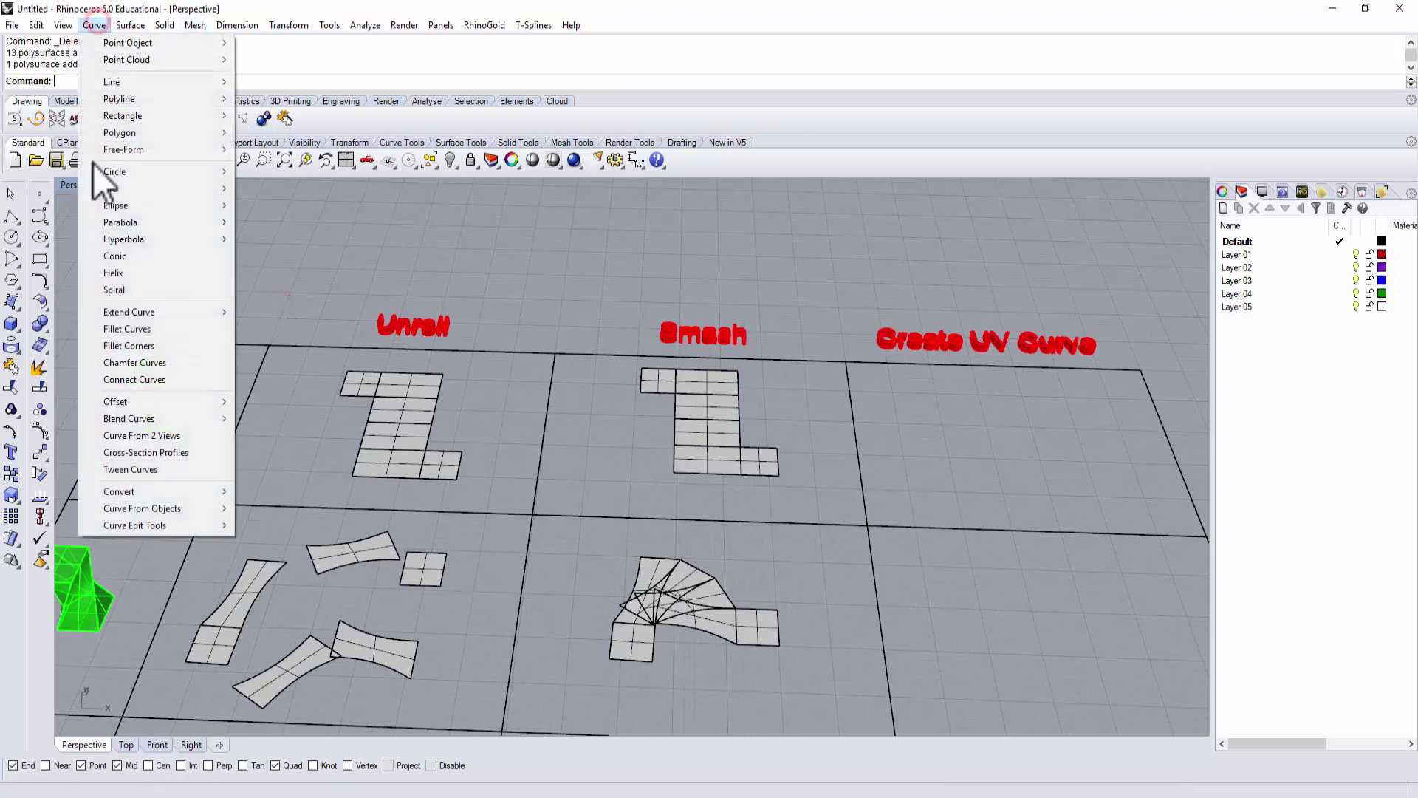
mouse_move(157, 511)
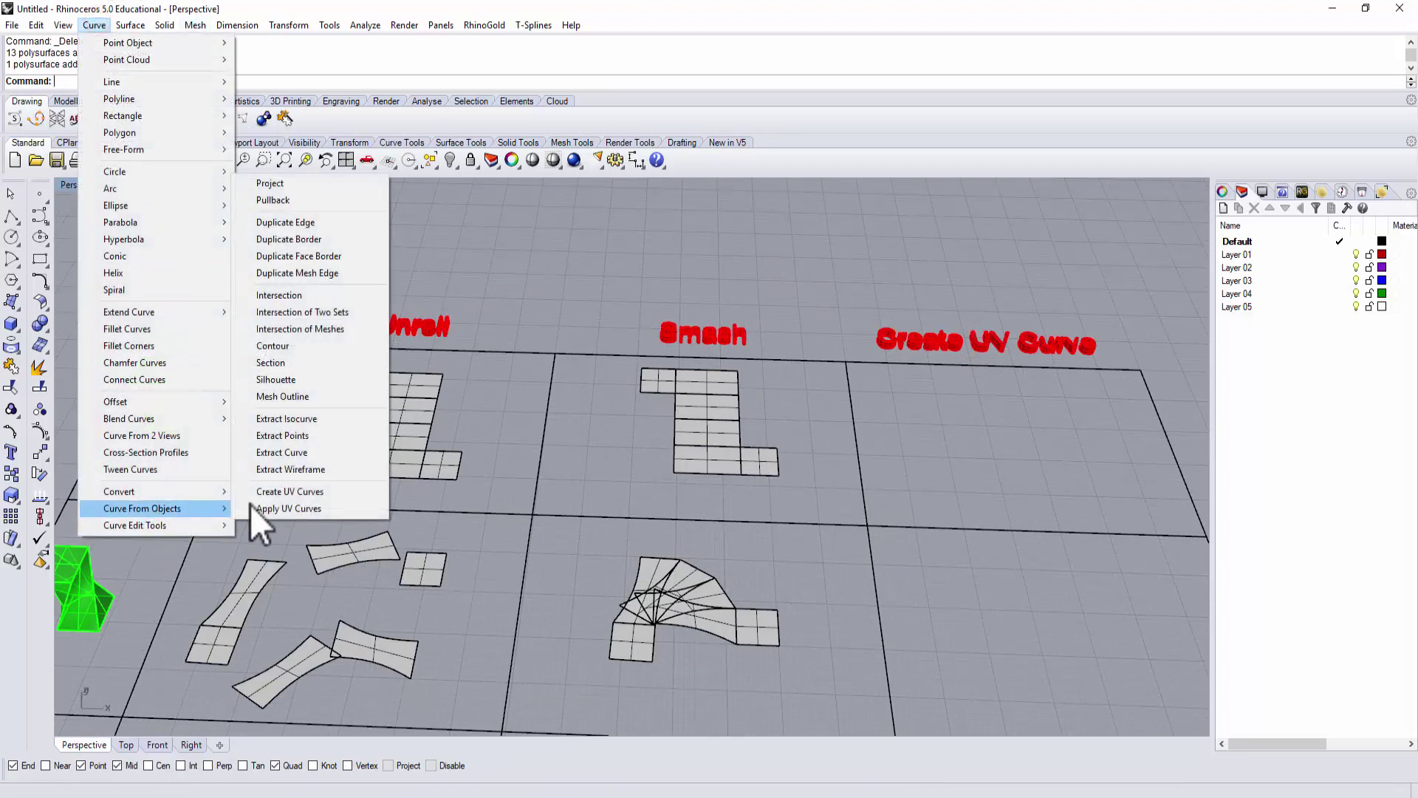
click(297, 491)
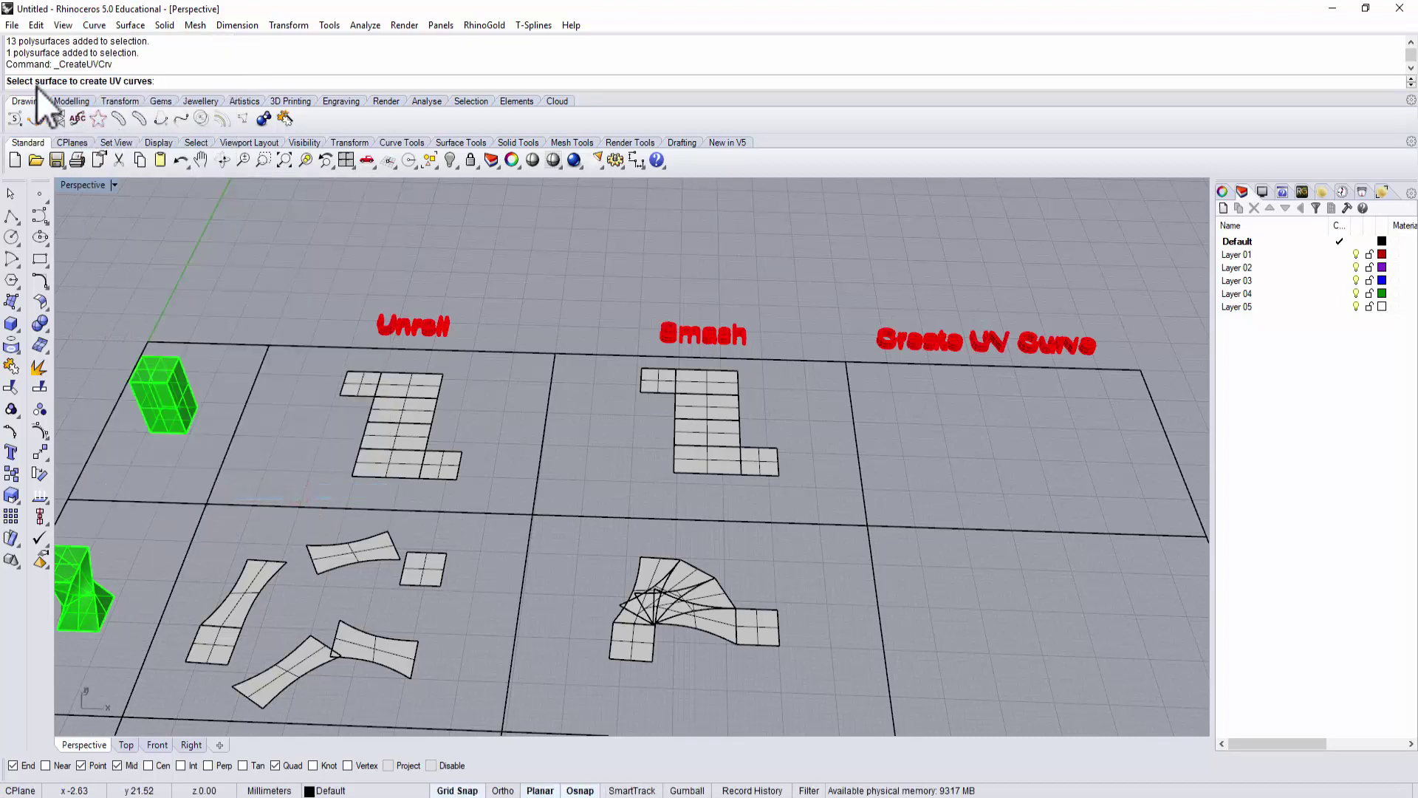
scroll(170, 369, up, 3)
mouse_move(219, 432)
right_down()
mouse_move(238, 390)
mouse_move(223, 415)
right_up()
click(156, 481)
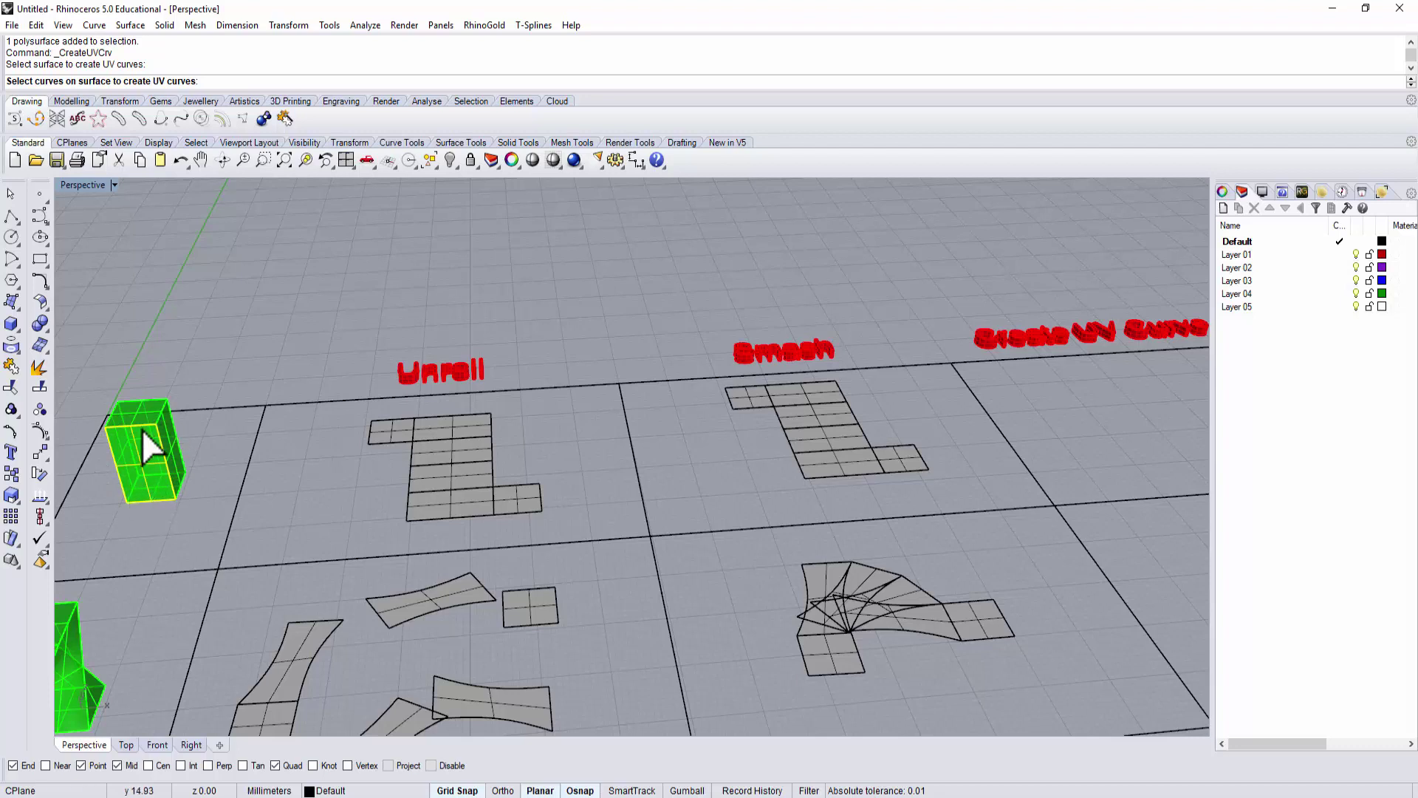
scroll(271, 372, down, 3)
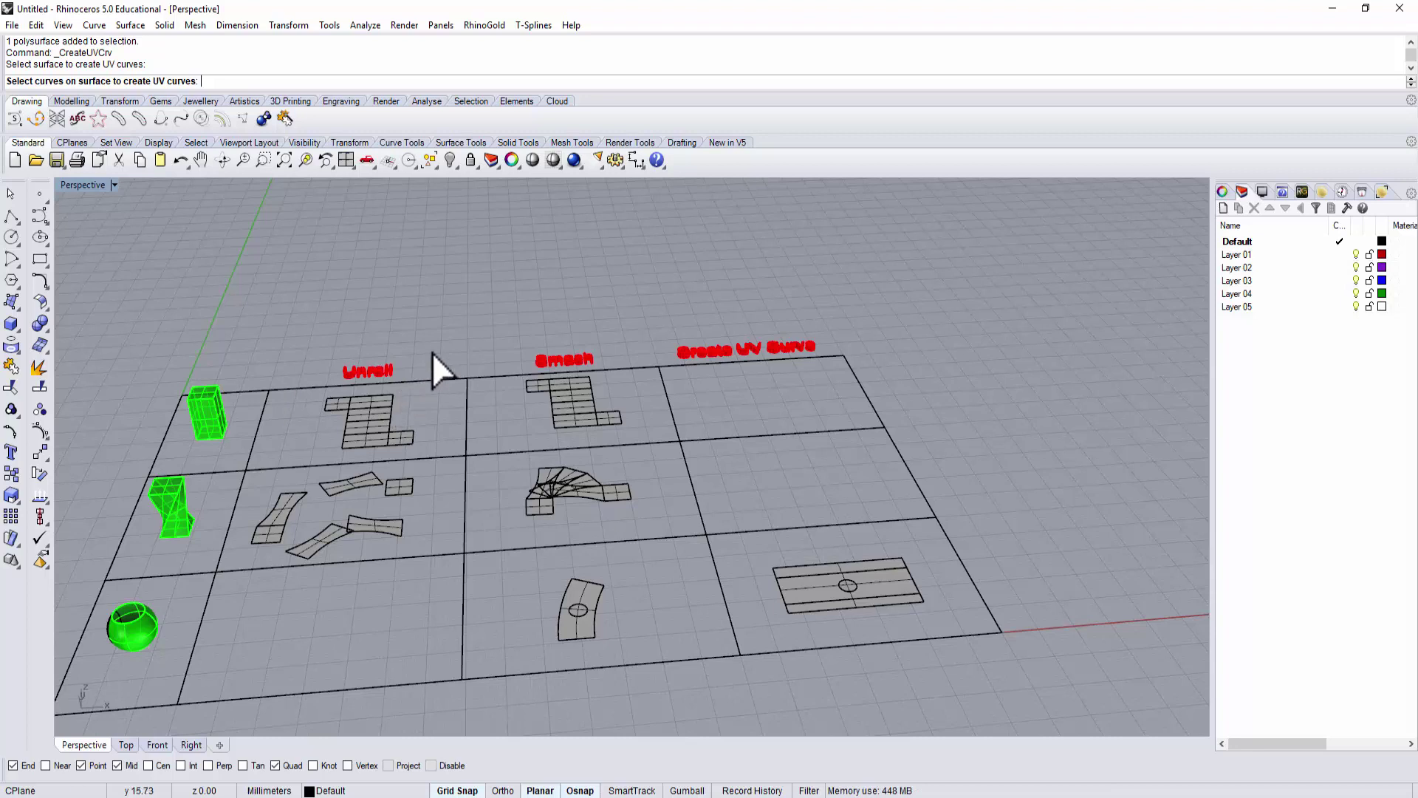
key(Return)
- Drag the box's new UV outline rectangle into the top-row Create UV Curve cell
right_drag(542, 433, 332, 576)
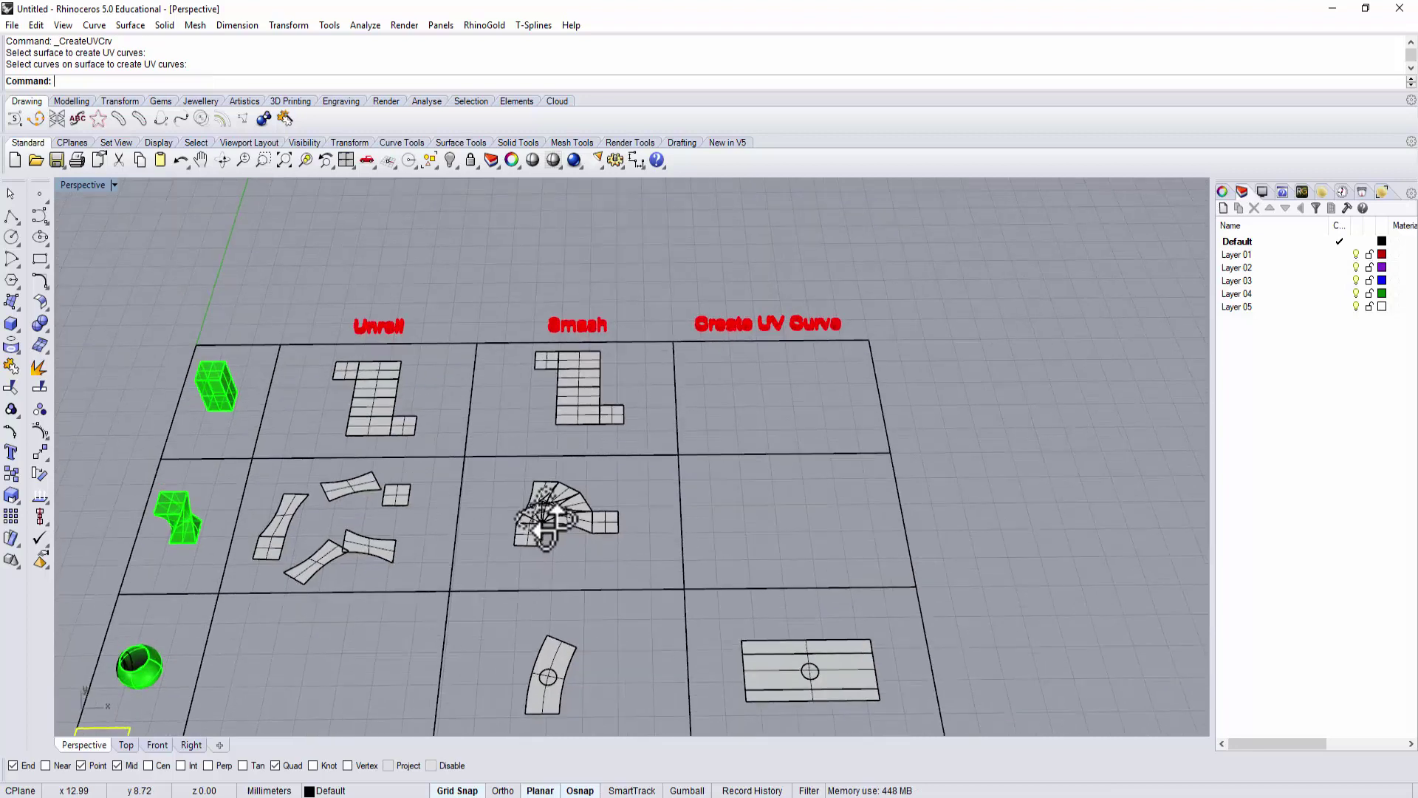
right_drag(227, 649, 170, 604)
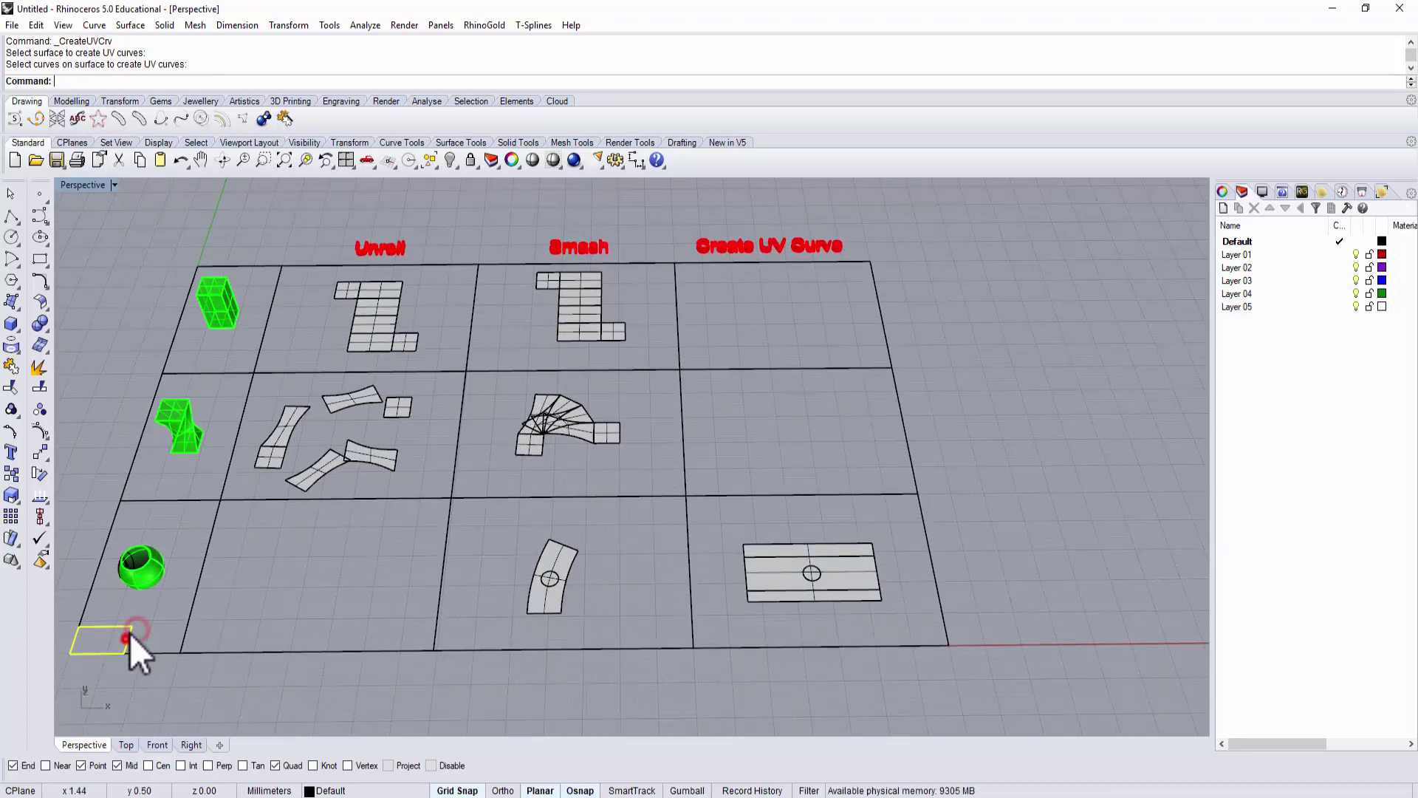
drag(146, 637, 761, 304)
shift+right_drag(761, 304, 807, 438)
scroll(817, 406, up, 3)
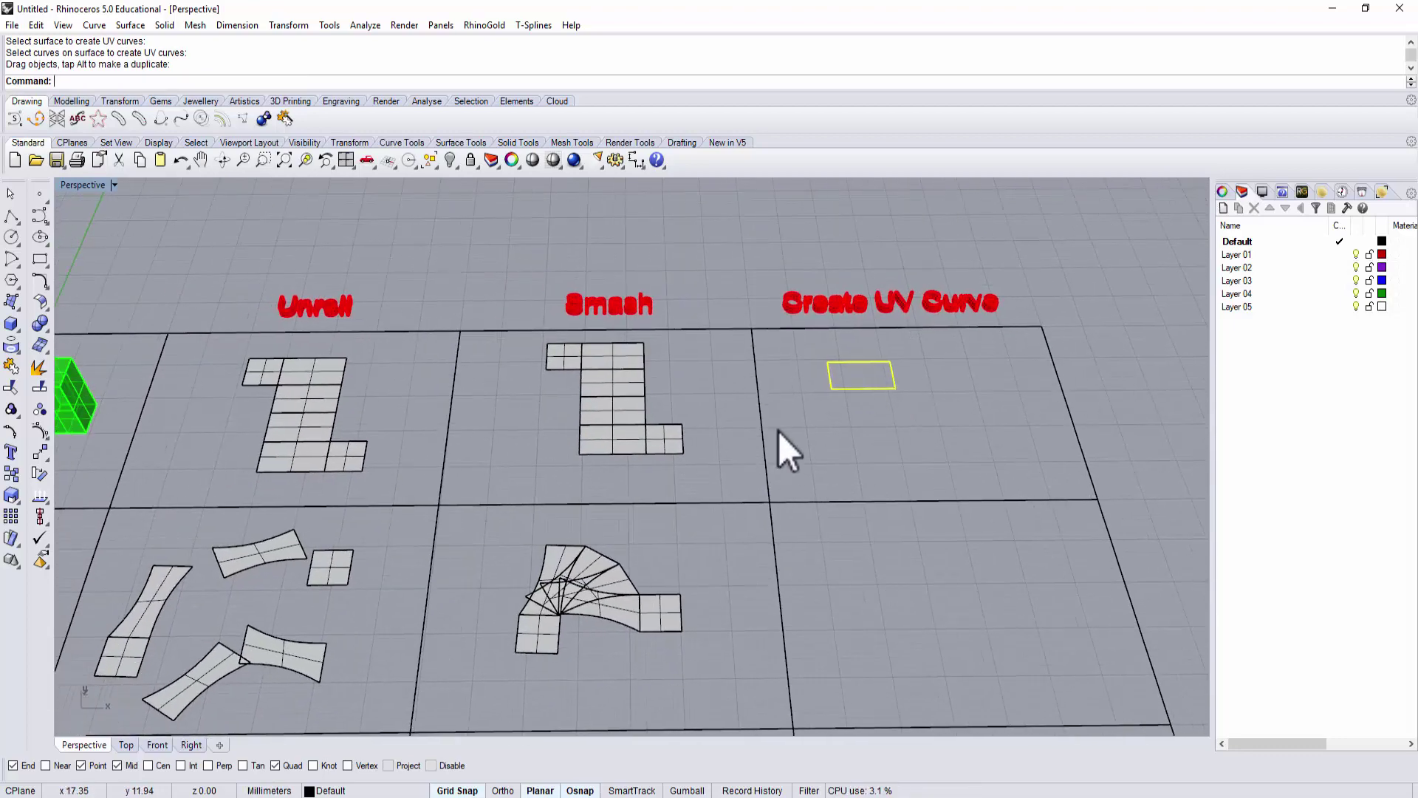
scroll(779, 432, down, 2)
- Select the box's Unroll result to compare it with the outline, then deselect it
click(386, 395)
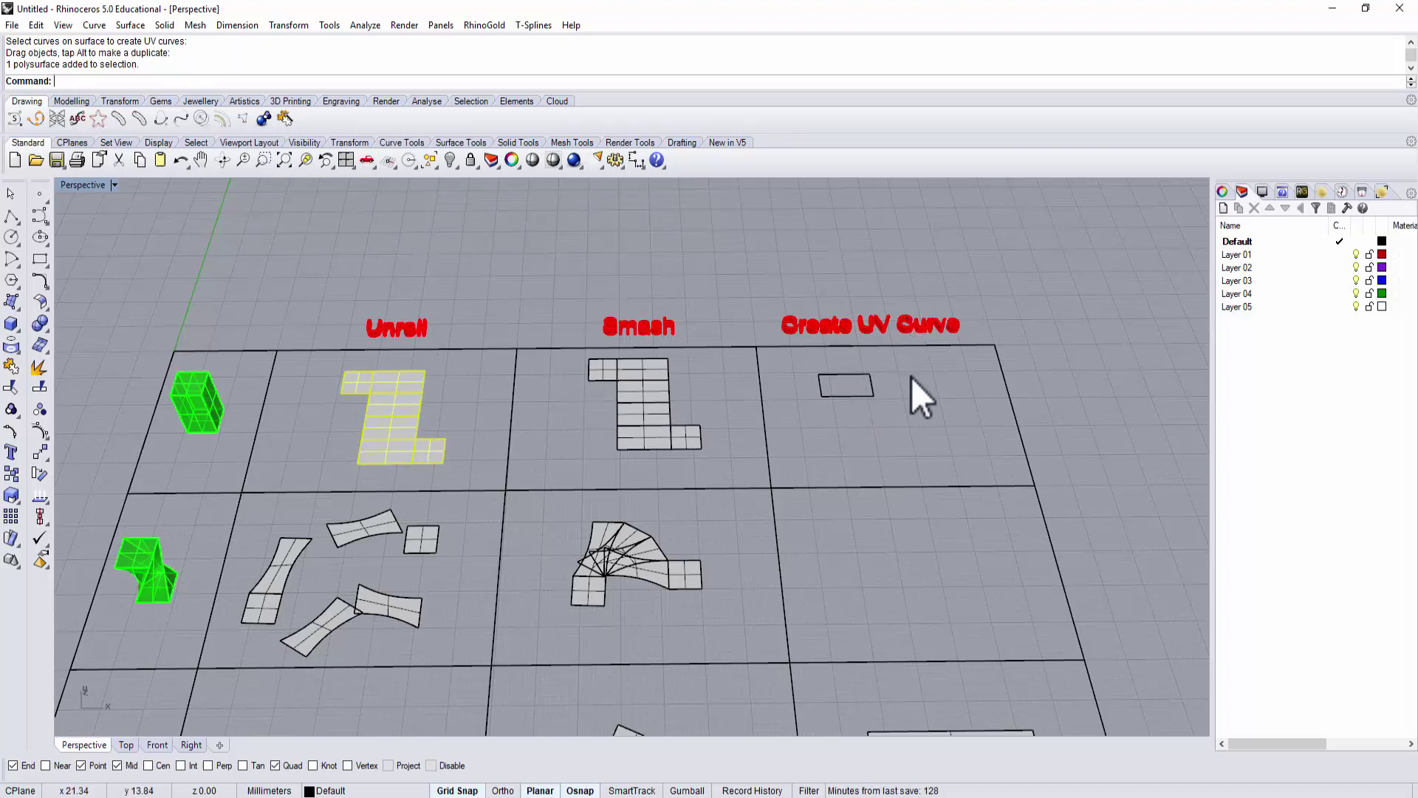
key(Escape)
scroll(910, 377, down, 3)
shift+right_drag(847, 517, 794, 424)
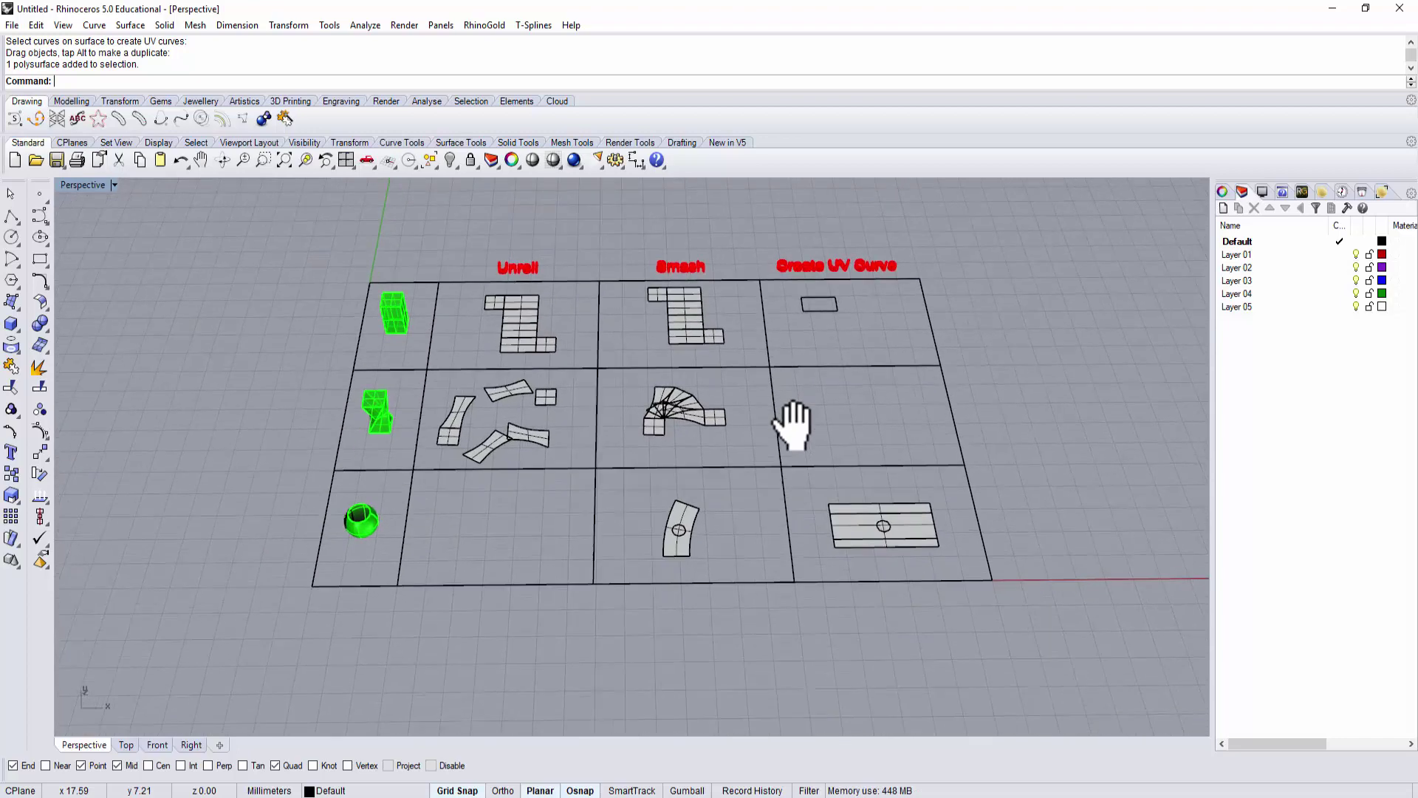
scroll(478, 464, up, 2)
click(312, 538)
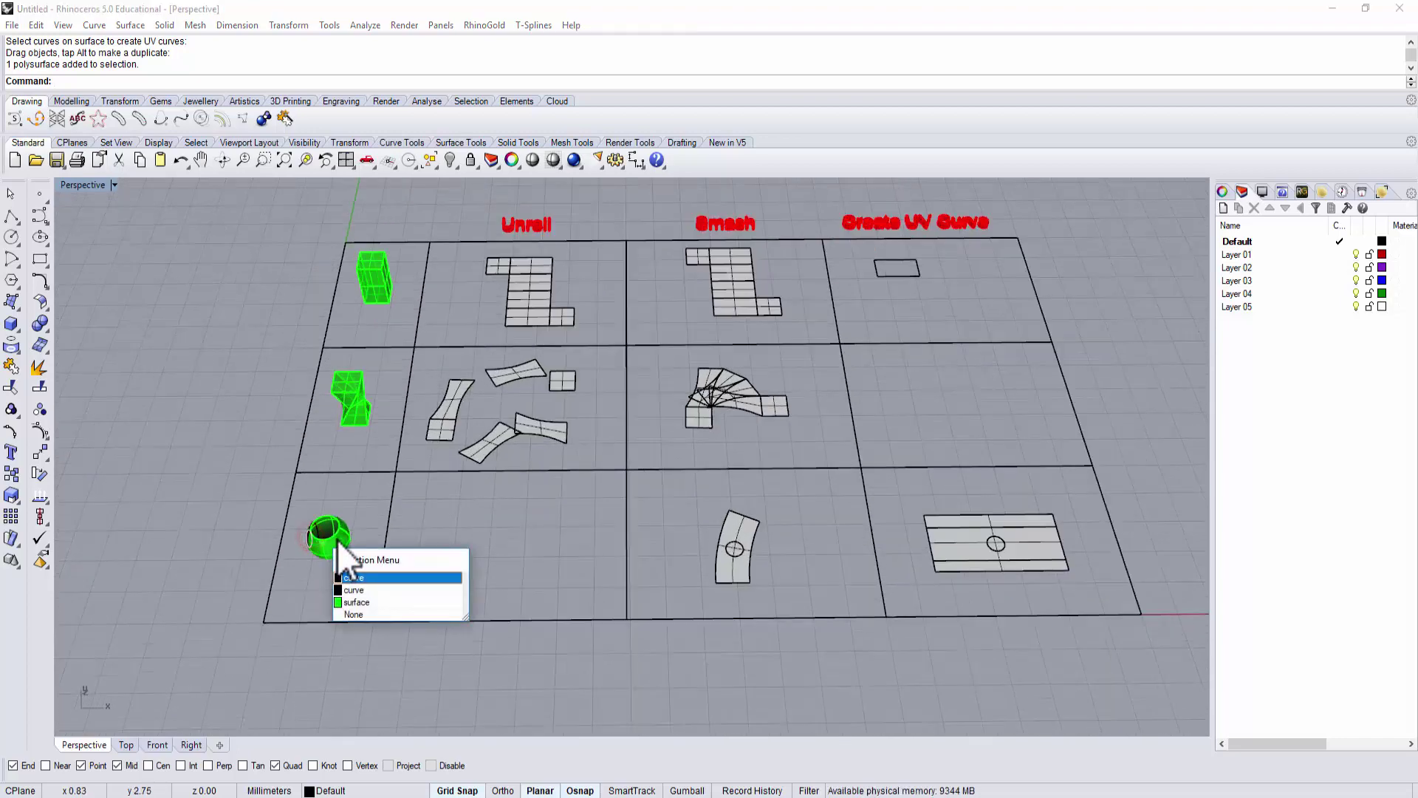
click(490, 516)
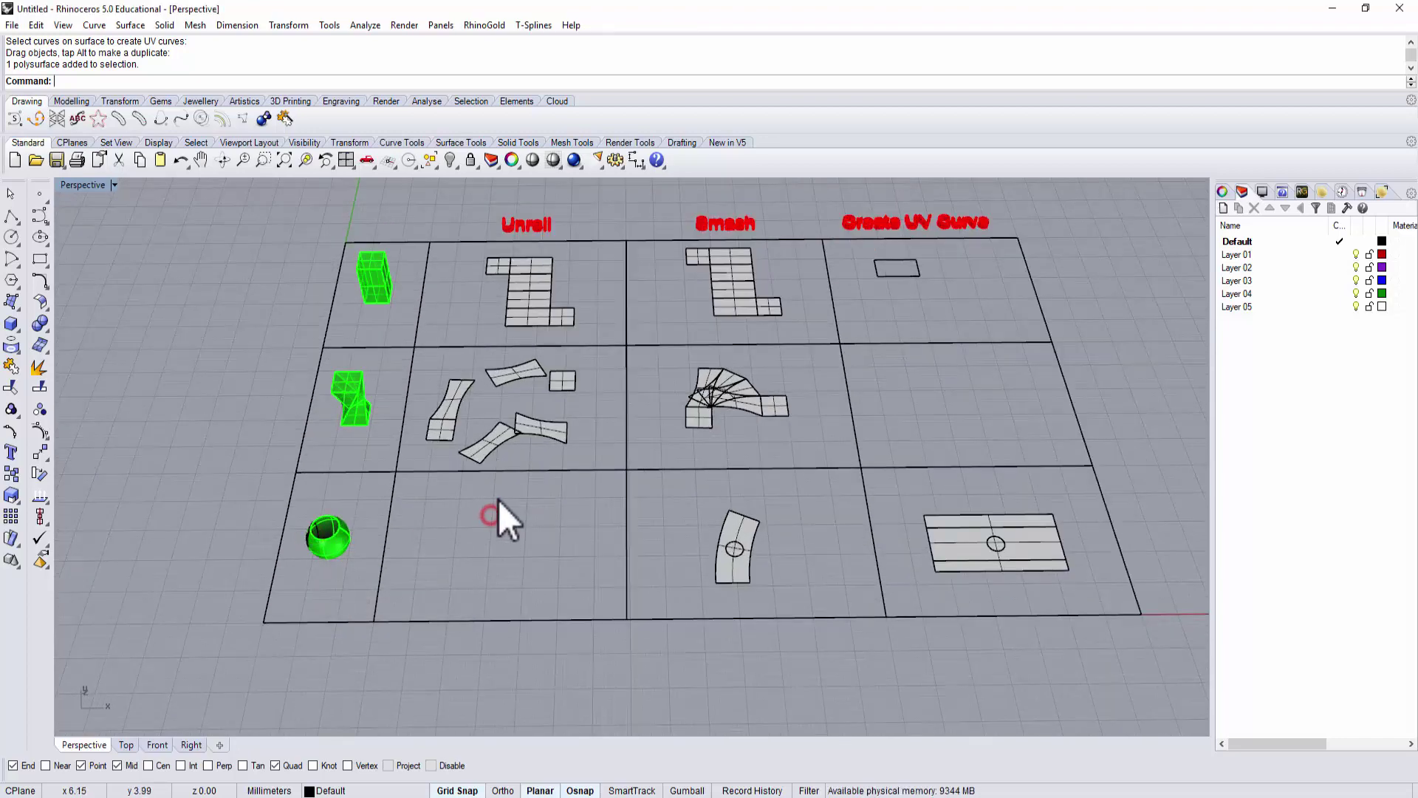
ctrl+shift+click(333, 544)
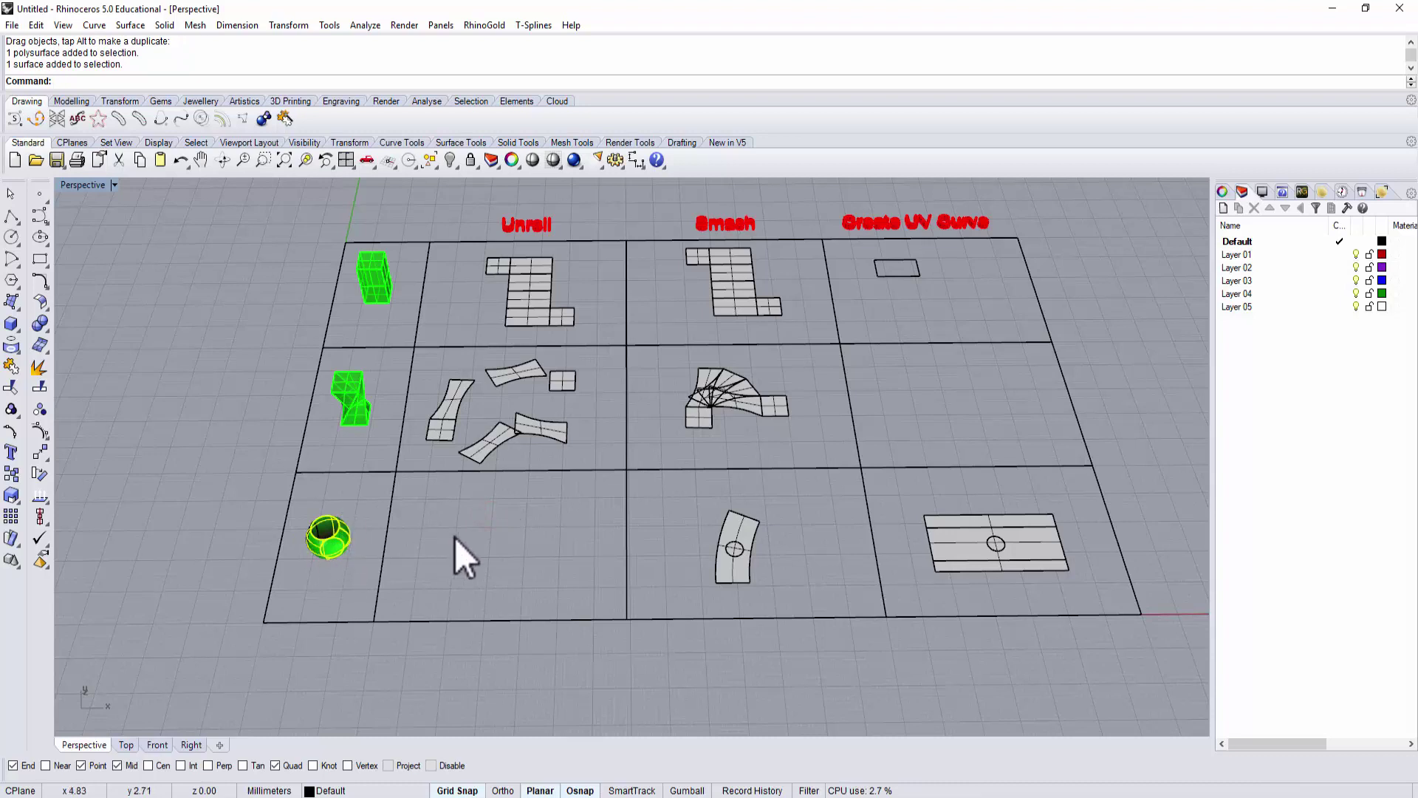
scroll(468, 530, down, 3)
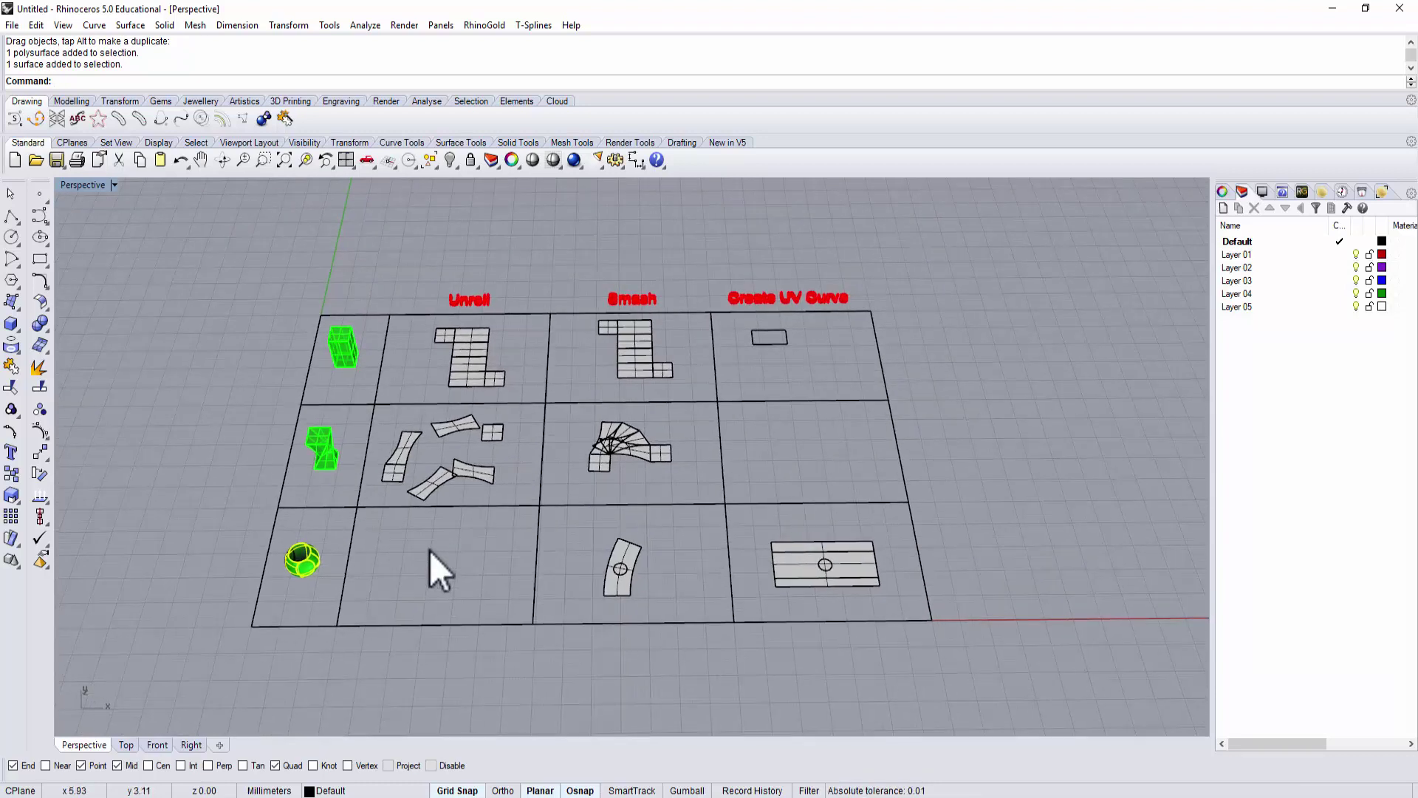
right_drag(430, 551, 453, 410)
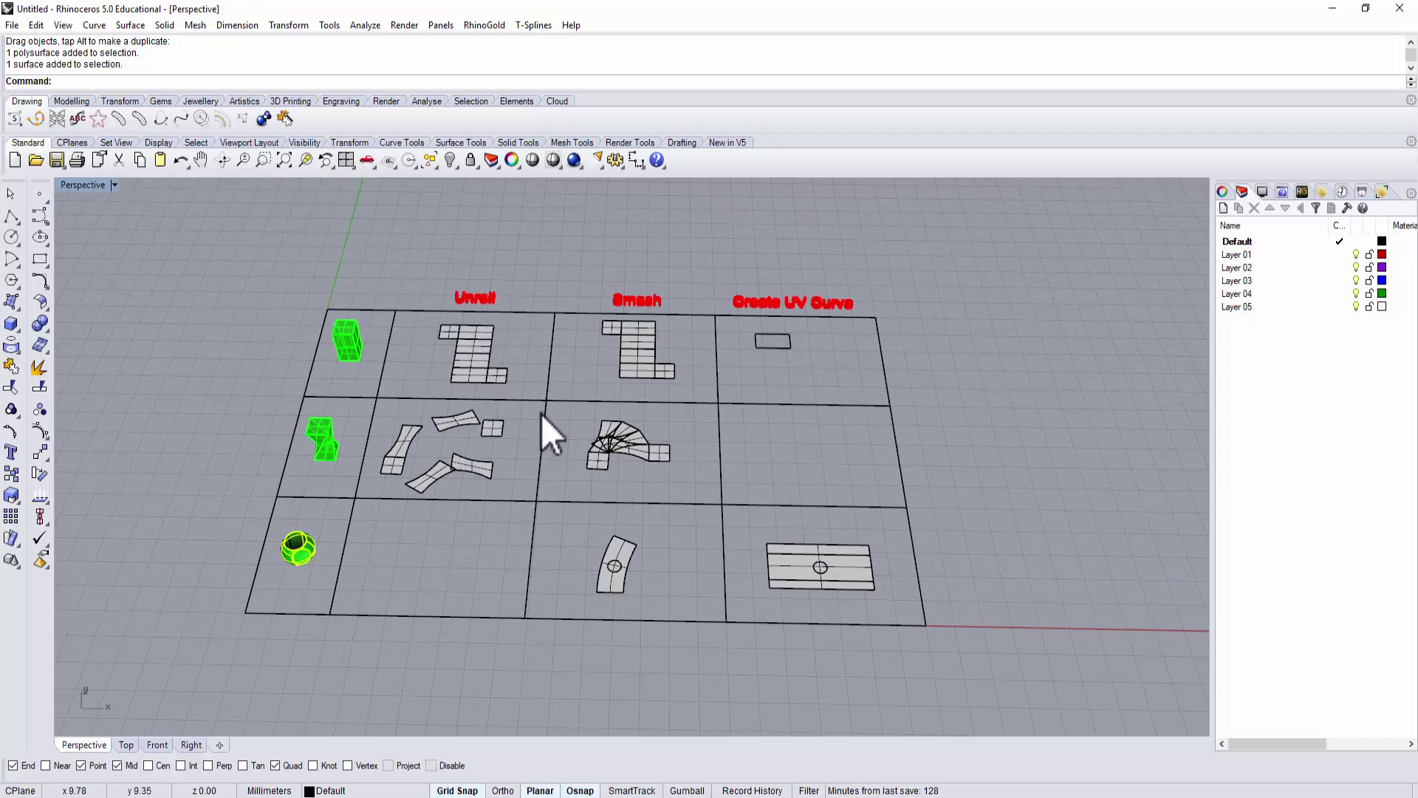
right_drag(545, 416, 738, 282)
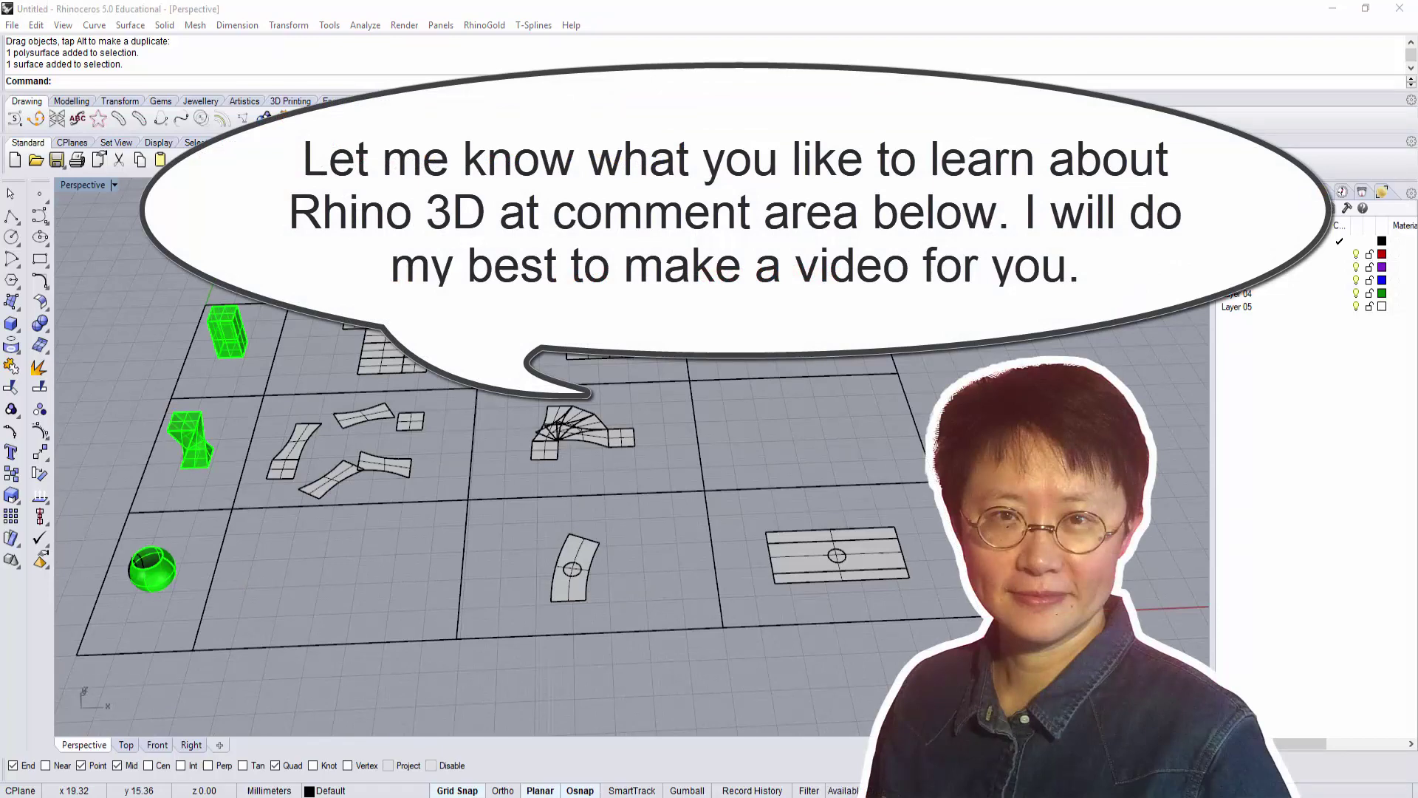
mouse_move(817, 373)
right_down()
mouse_move(848, 380)
mouse_move(835, 380)
right_up()
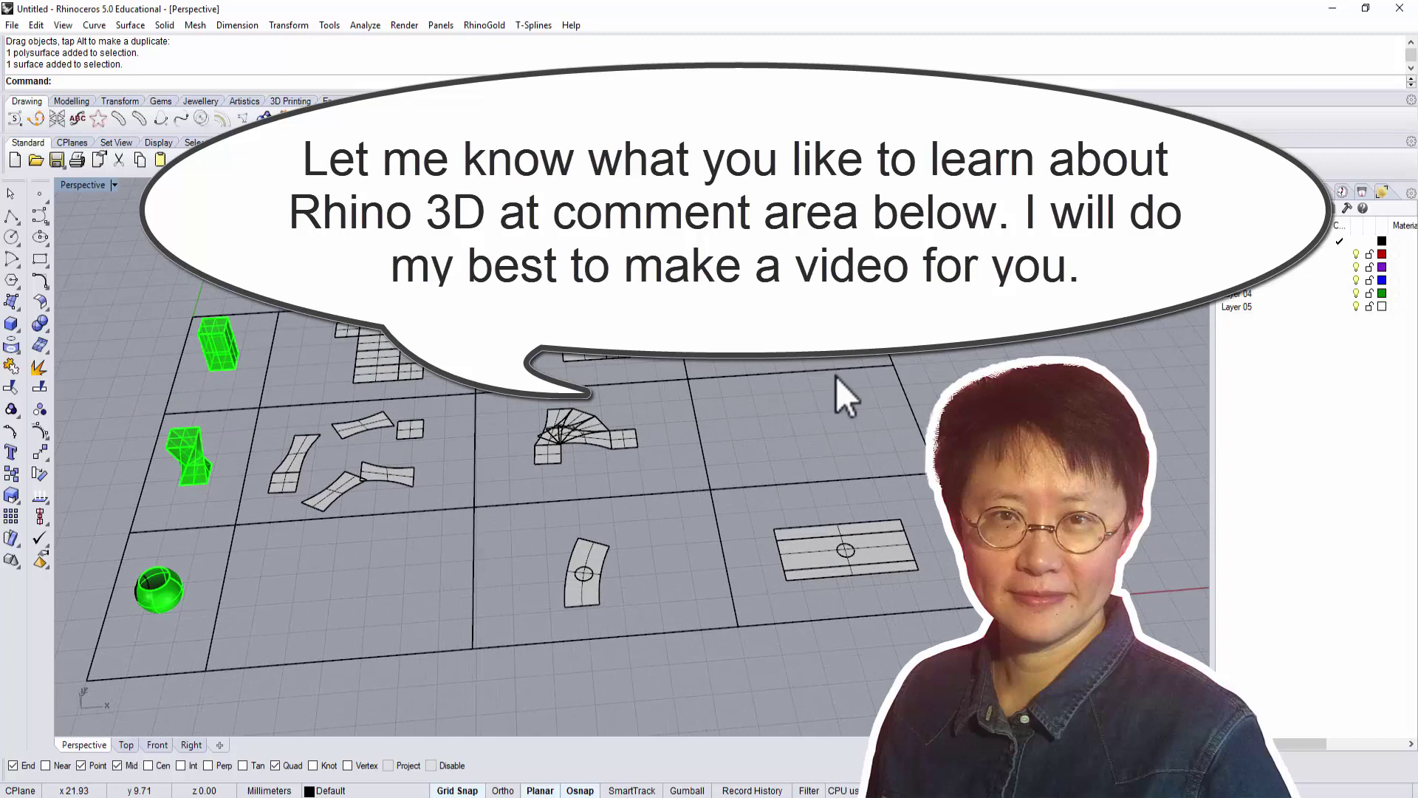